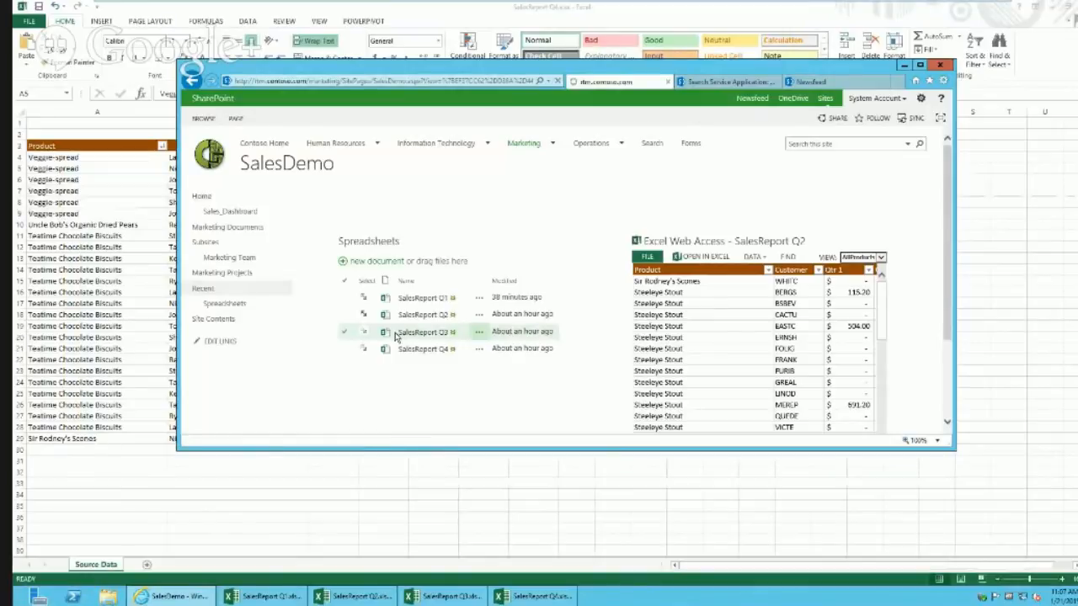
# Step: Show SalesReport Q3, then Q4, then Q1 in the Excel Web Access part
pyautogui.click(397, 335)
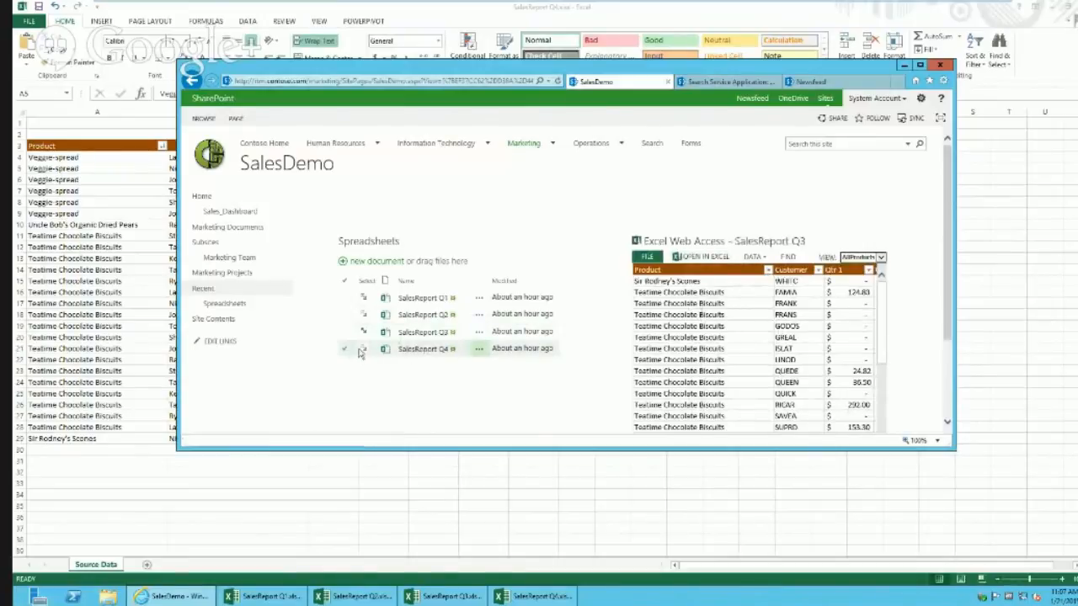
pyautogui.click(365, 351)
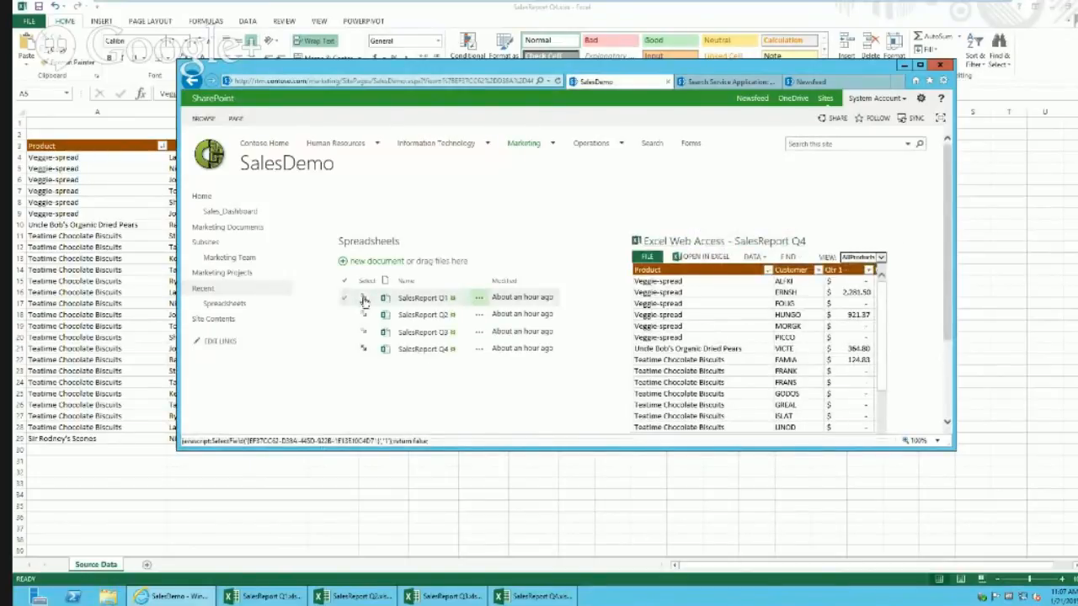
pyautogui.click(364, 332)
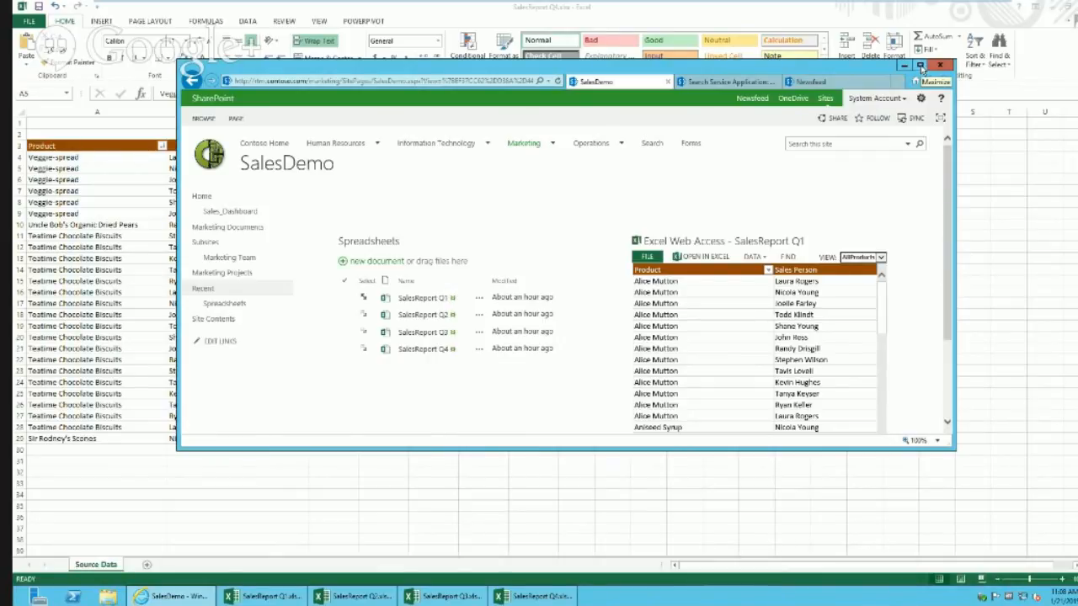
# Step: Switch to the locked Windows 8 VM and enter the user's password, retyping it after one rejection
pyautogui.moveTo(486, 4)
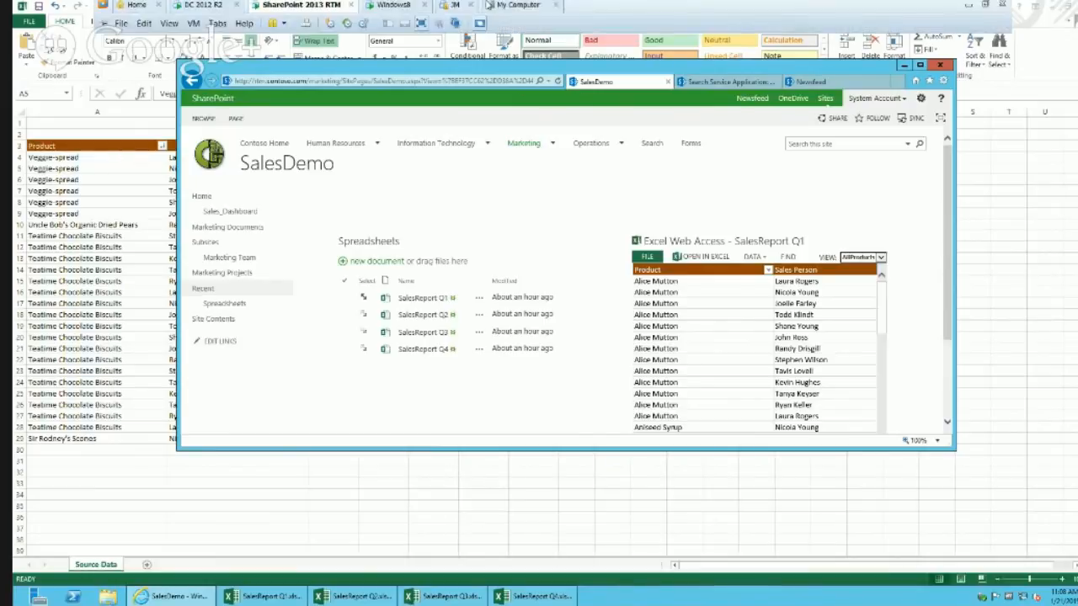
pyautogui.click(392, 12)
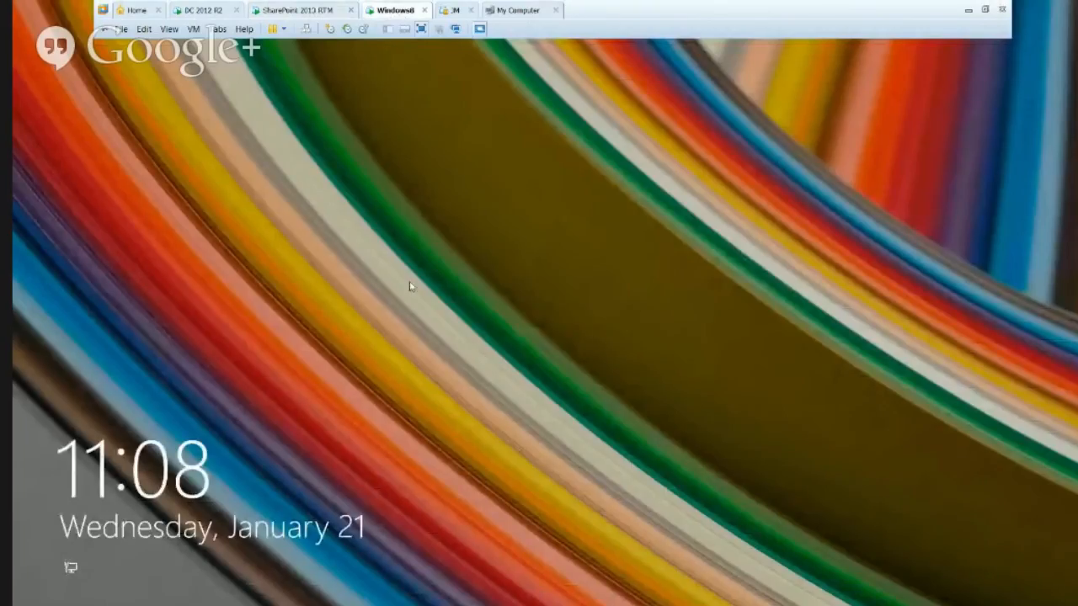
pyautogui.click(409, 281)
pyautogui.click(554, 251)
pyautogui.write('••')
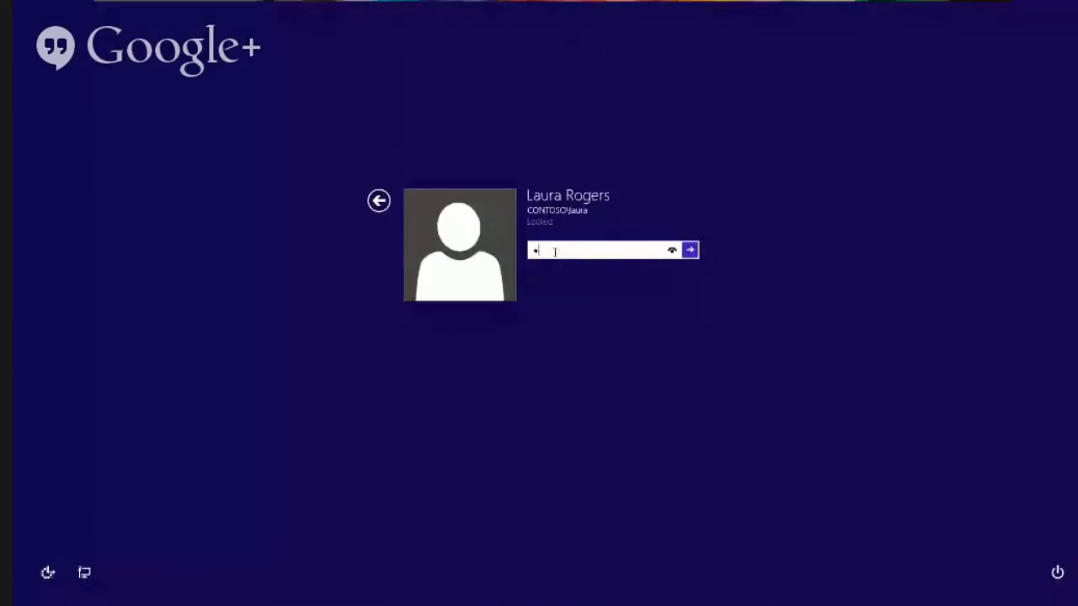
pyautogui.write('•••••••')
pyautogui.press('Return')
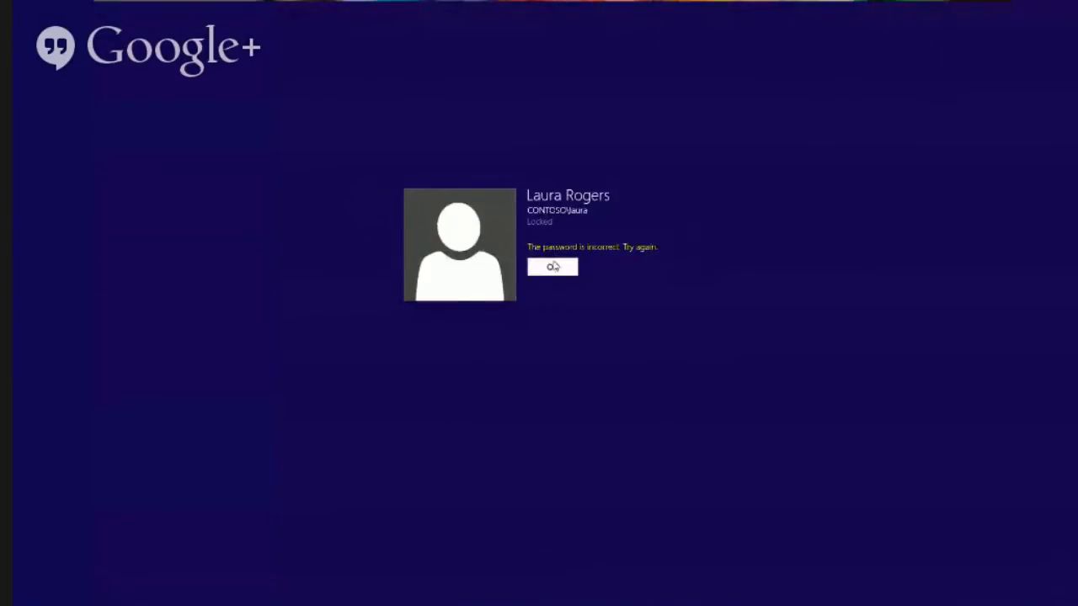
pyautogui.click(554, 264)
pyautogui.write('••••••••')
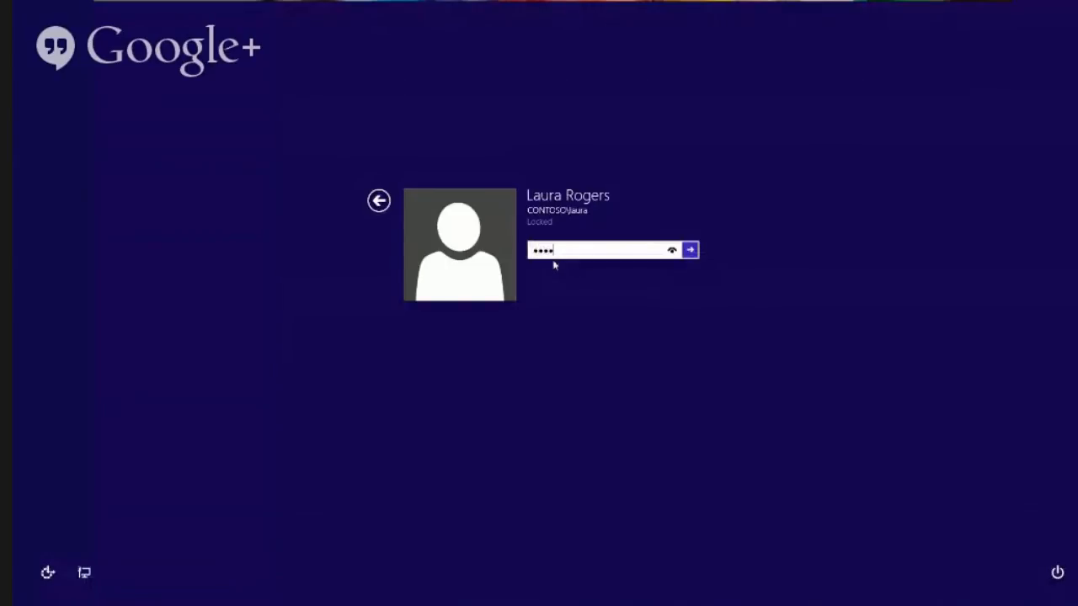
# Step: Submit the password, then view the report as AllProducts, SalesData and SalesPivot
pyautogui.press('Return')
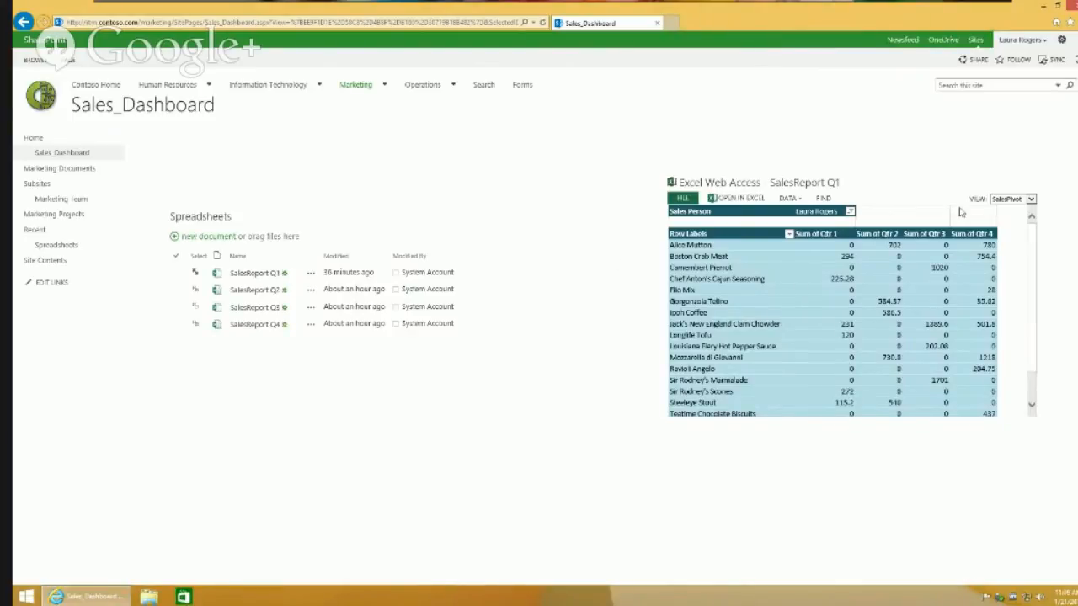
pyautogui.click(1013, 201)
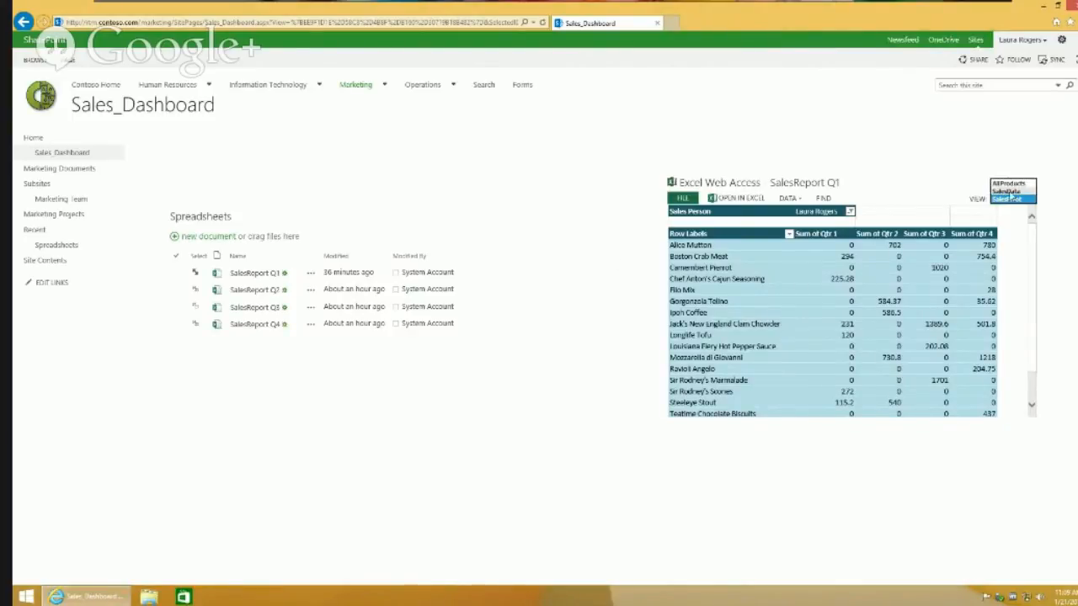
pyautogui.click(1008, 182)
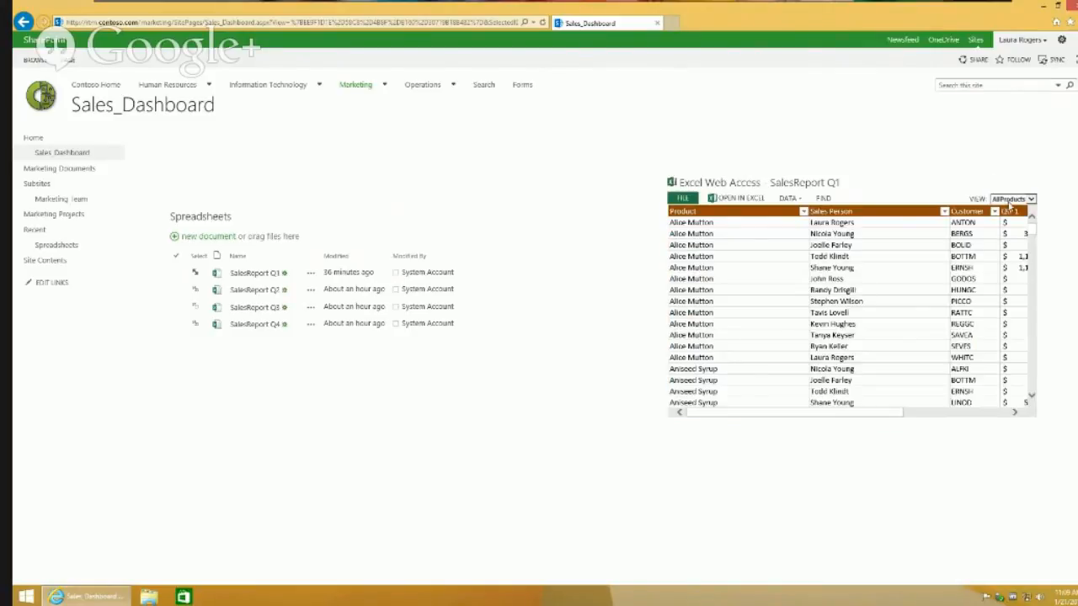
pyautogui.click(1011, 199)
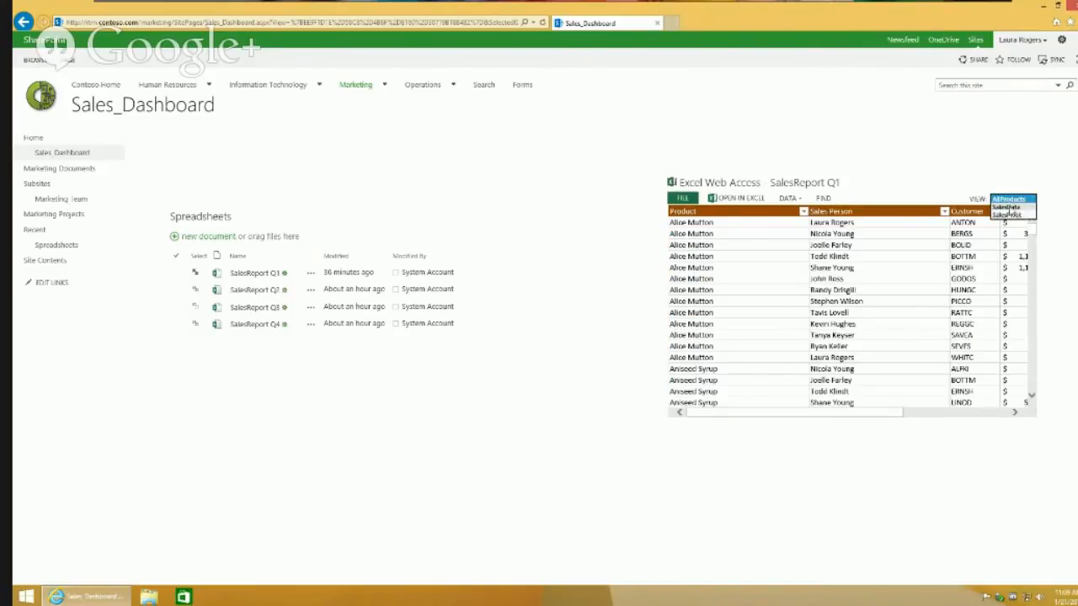
pyautogui.click(1008, 208)
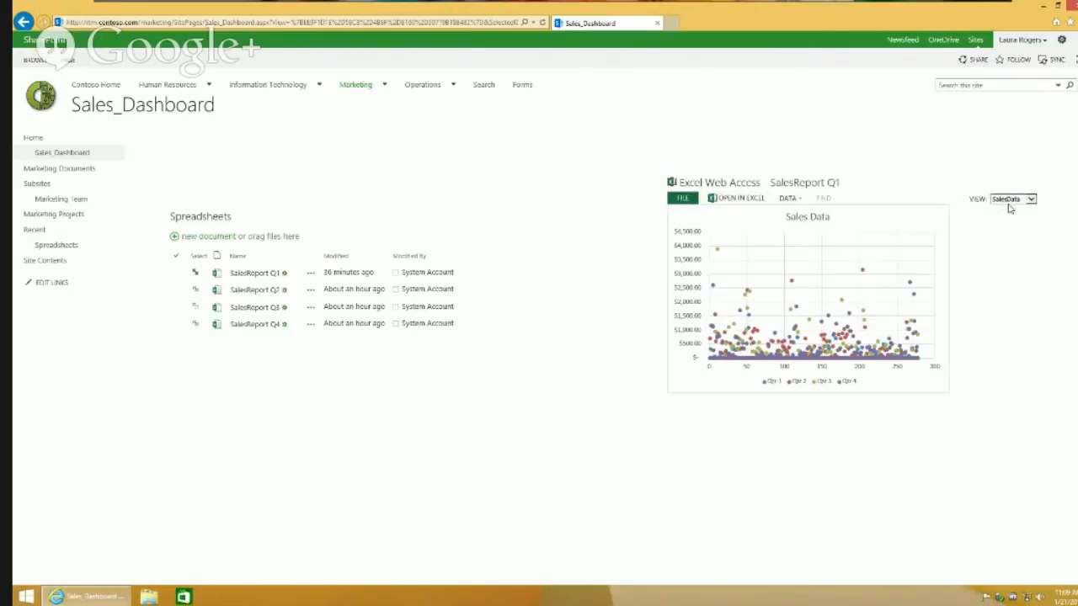
pyautogui.click(1009, 206)
pyautogui.click(1010, 208)
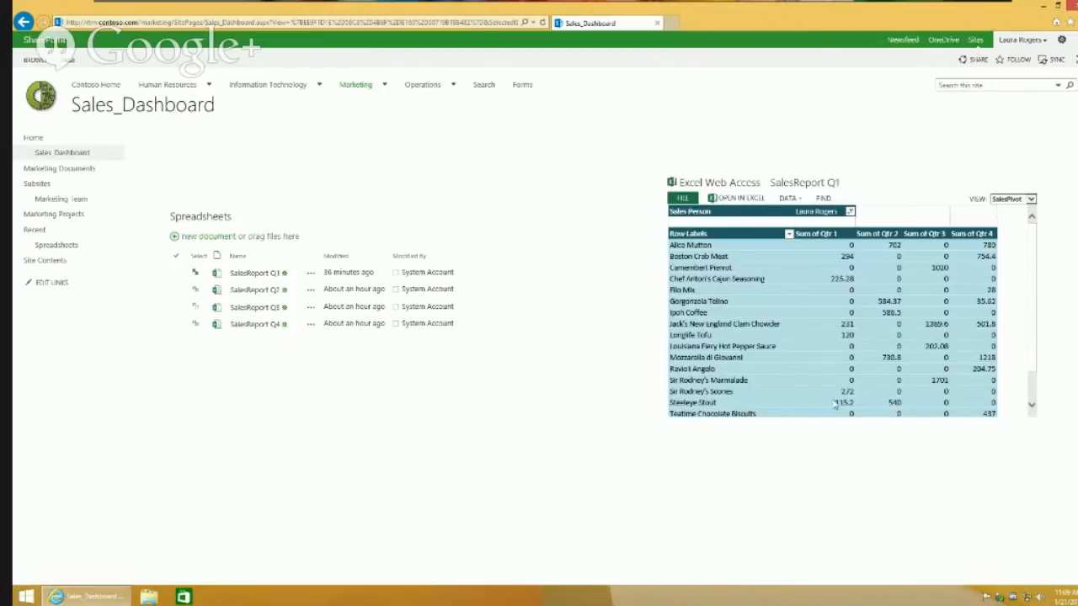
# Step: Switch the report to AllProducts again, then back to the SalesPivot view
pyautogui.click(1010, 199)
pyautogui.click(1010, 199)
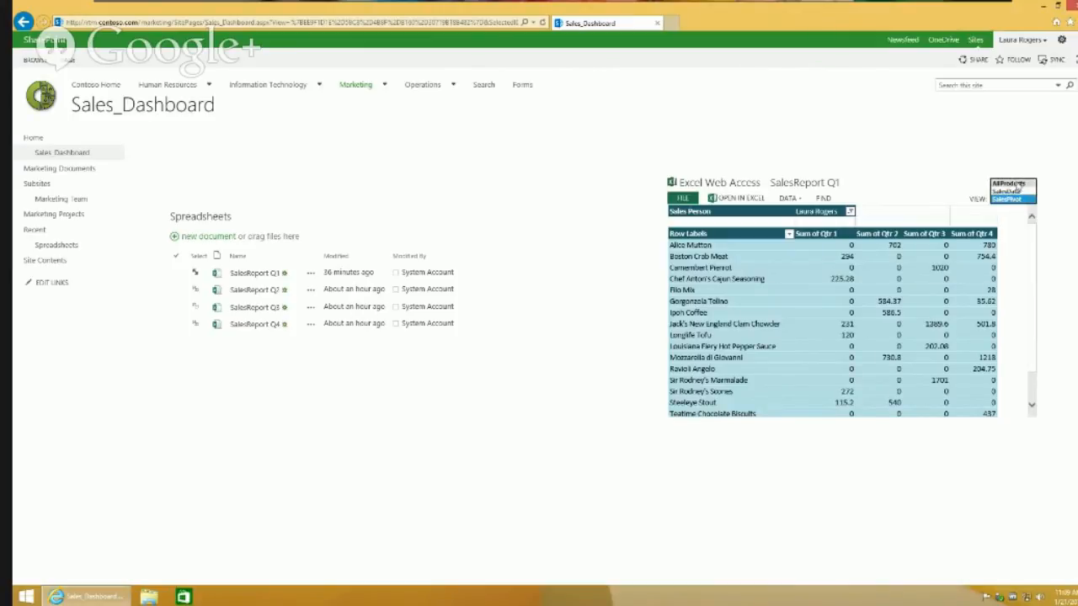
pyautogui.click(1012, 187)
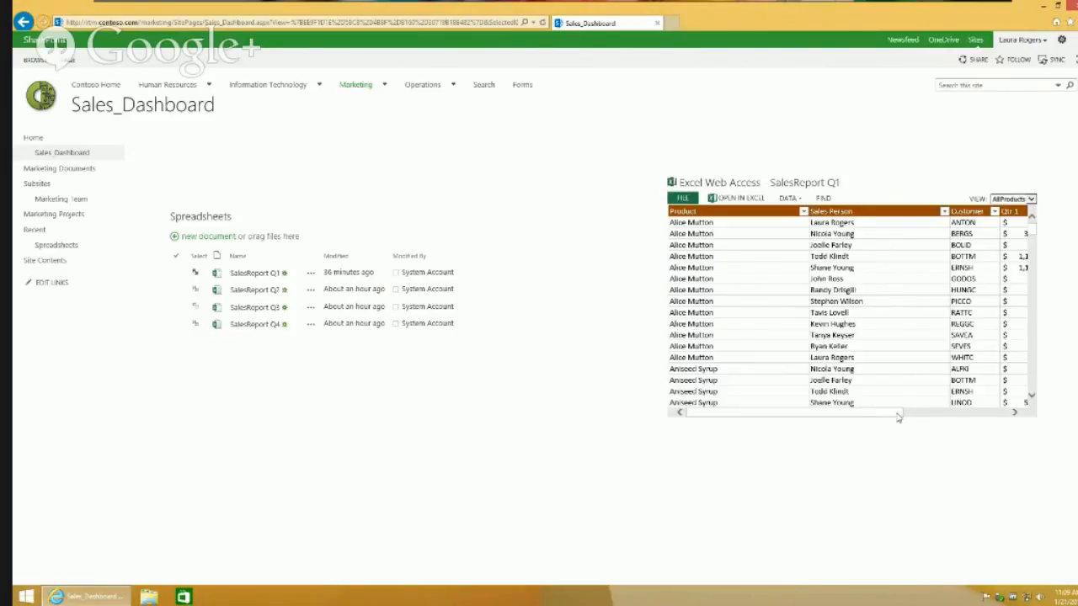
pyautogui.moveTo(903, 415); pyautogui.dragTo(832, 417)
pyautogui.click(1018, 202)
pyautogui.click(1021, 200)
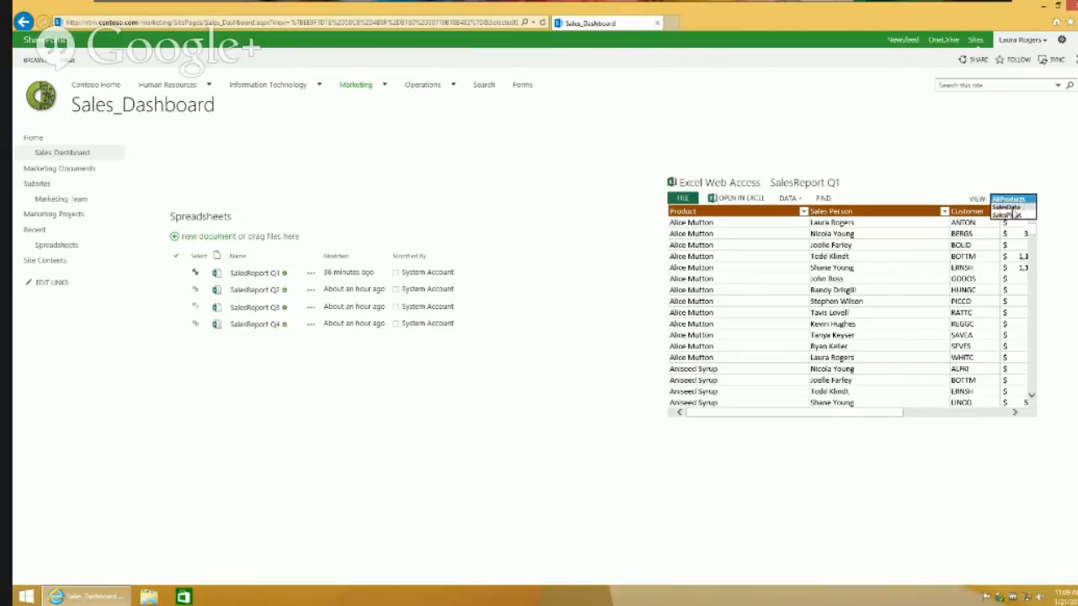
pyautogui.click(1010, 215)
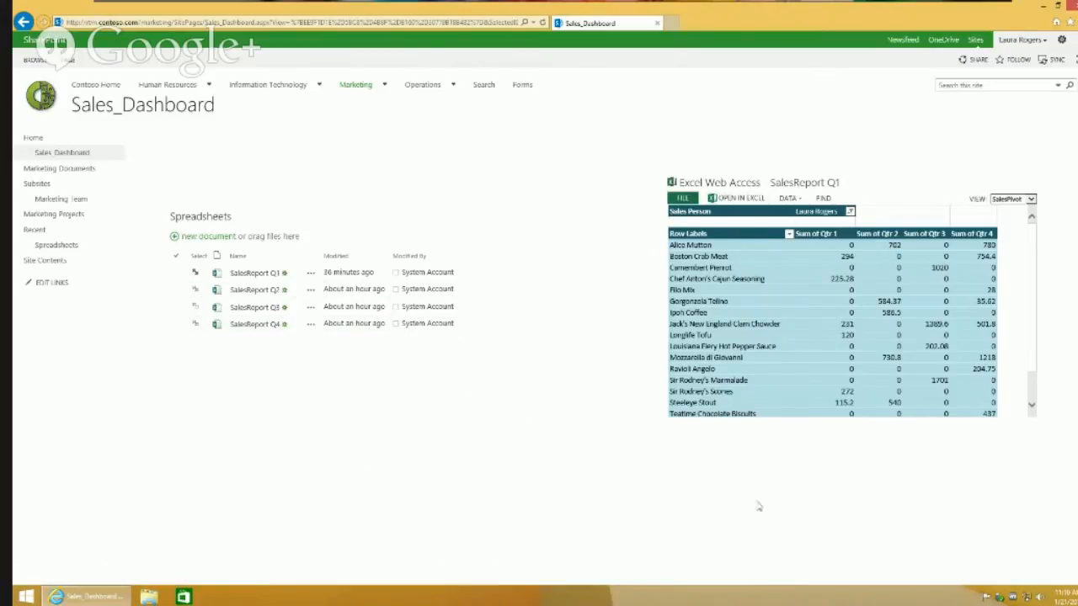
pyautogui.click(1024, 200)
pyautogui.click(1028, 201)
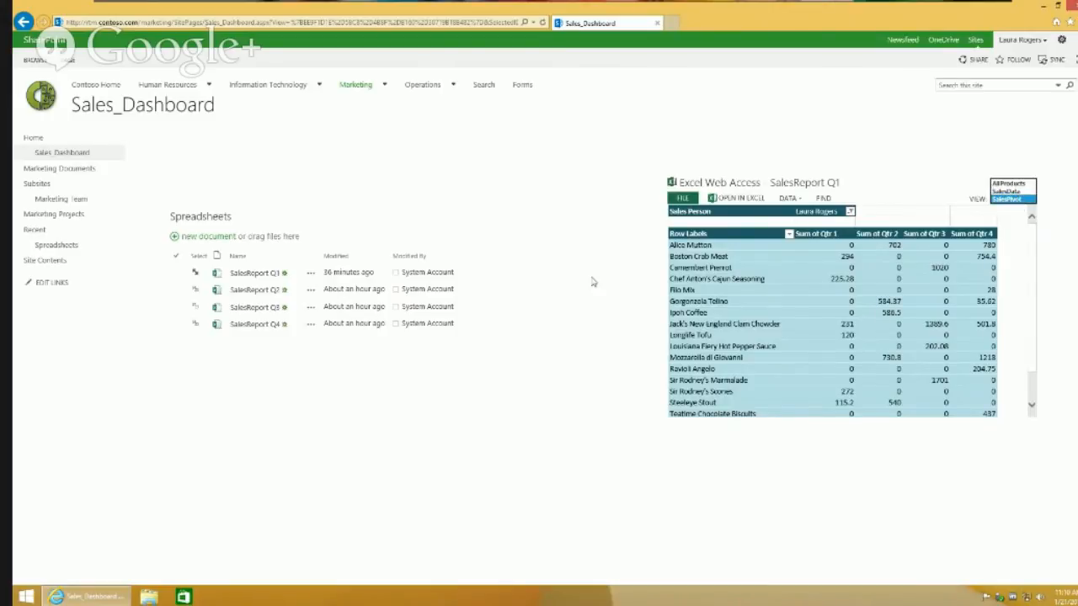
pyautogui.click(360, 461)
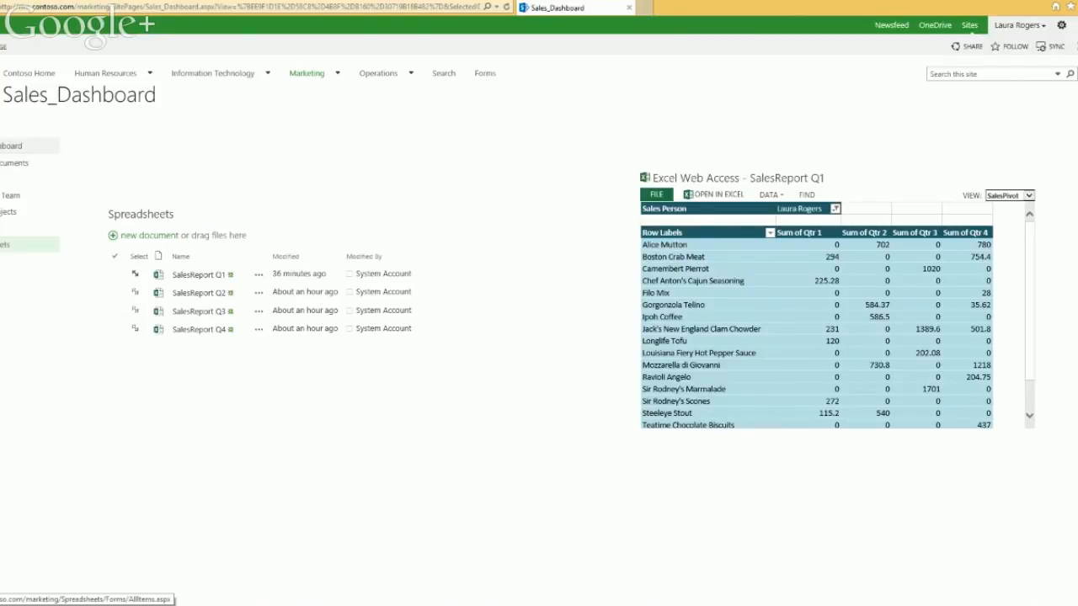
# Step: From Site Contents, start a new Web Part Page in the Site Pages library
pyautogui.click(10, 261)
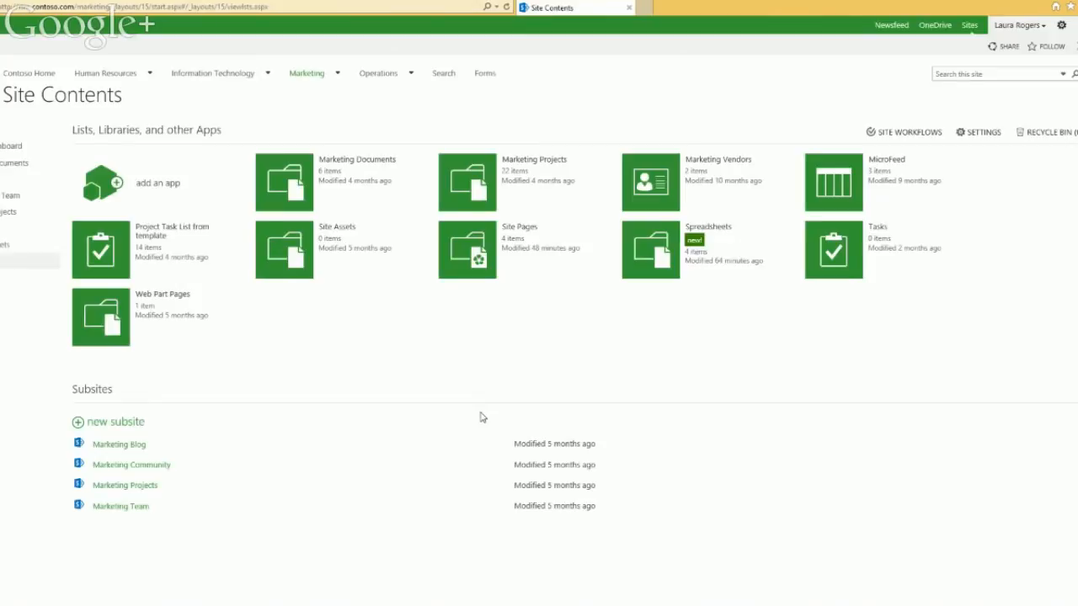
pyautogui.click(470, 252)
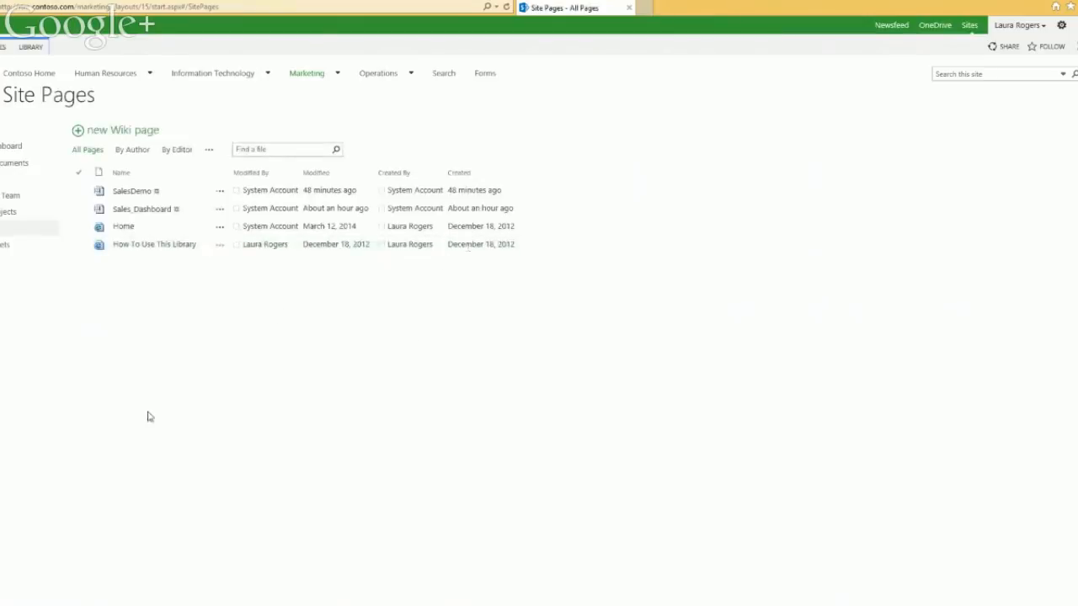
pyautogui.click(3, 47)
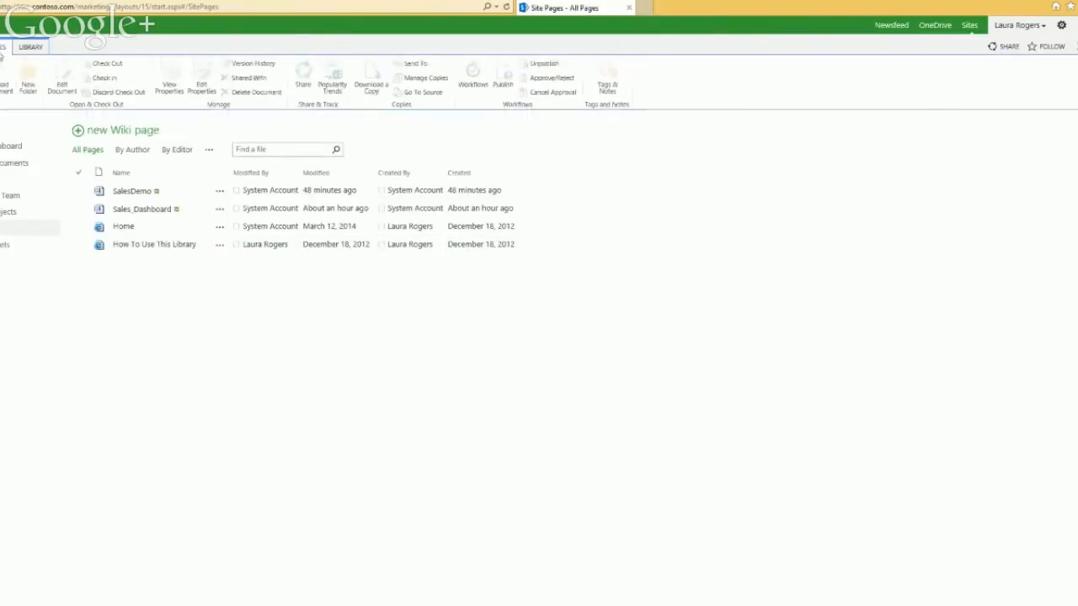
pyautogui.click(2, 91)
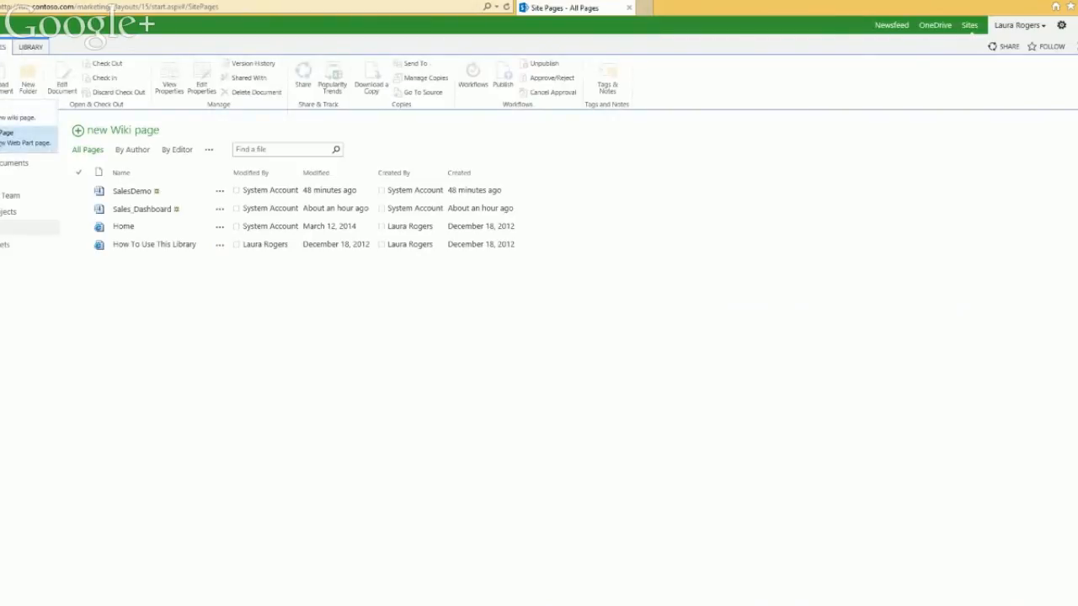
pyautogui.click(17, 138)
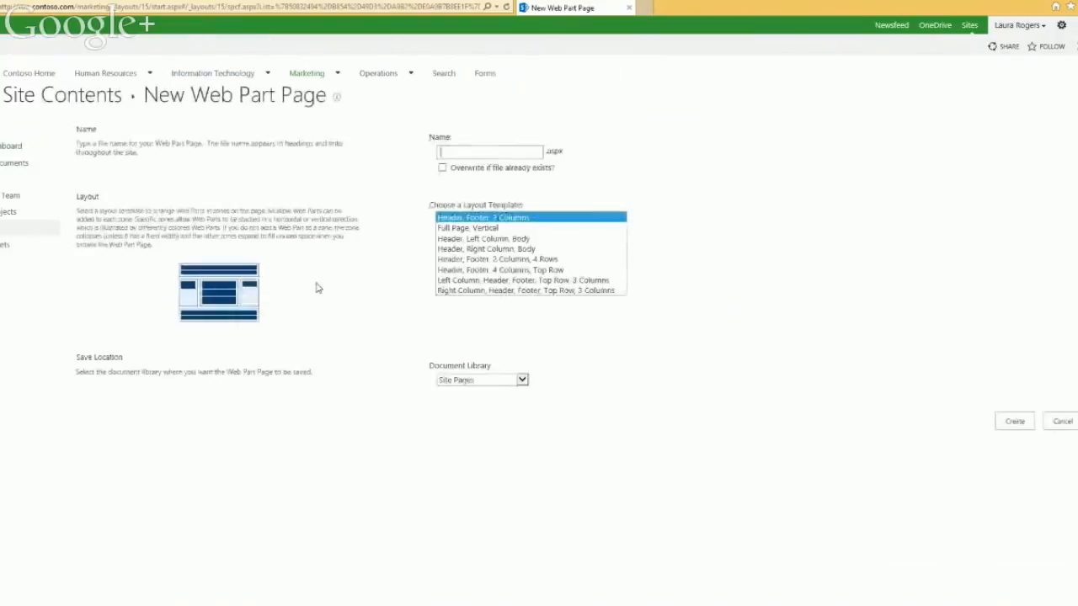
# Step: Name the page SalesDemoDashboard3 and keep Site Pages as its document library
pyautogui.write('SalesDem')
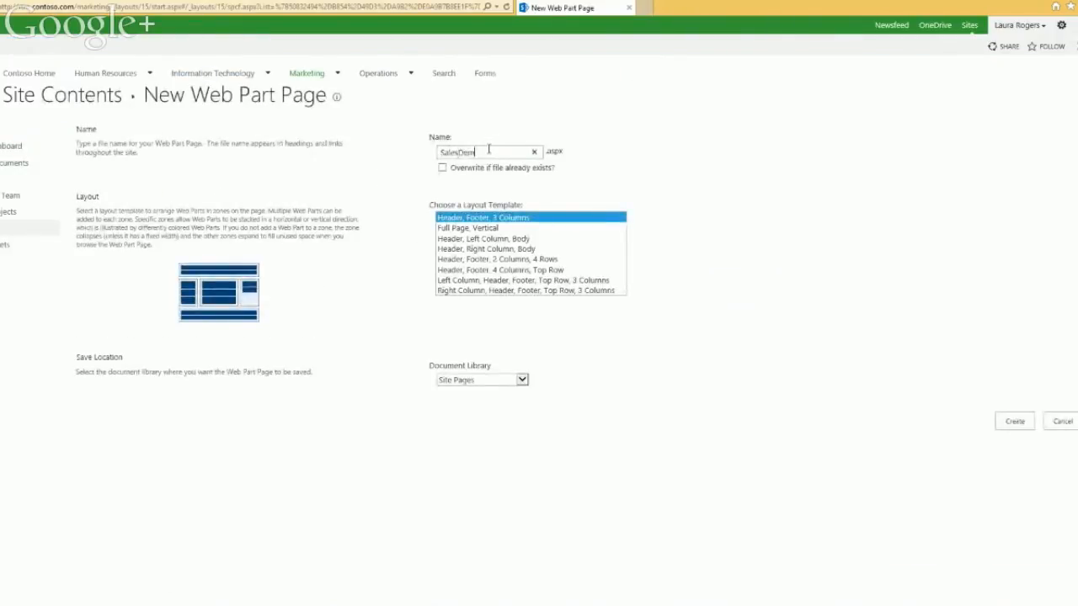
pyautogui.write('oDashboard3')
pyautogui.click(502, 380)
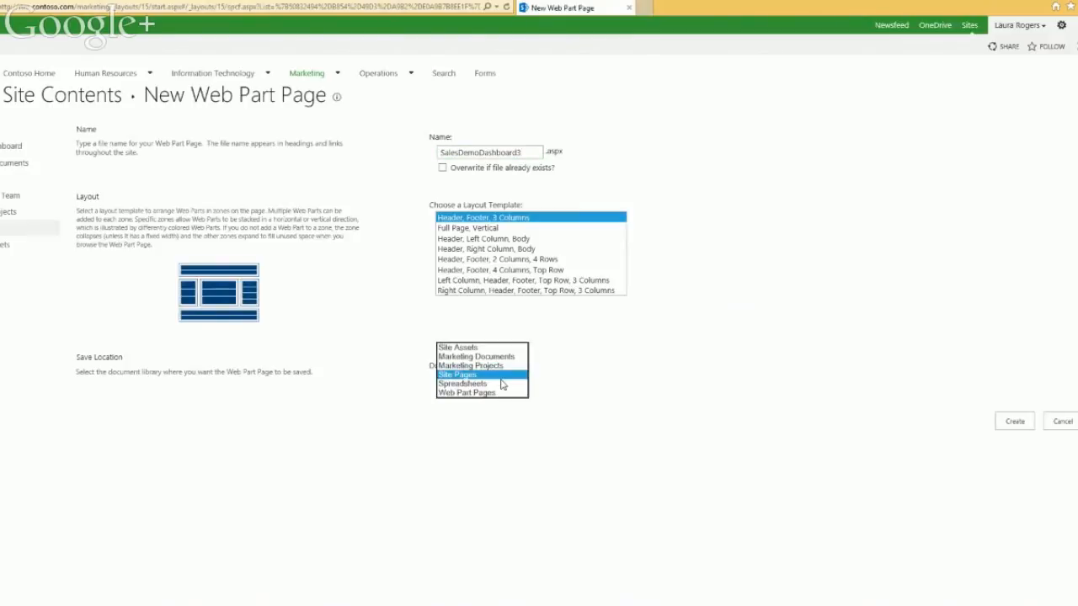
pyautogui.click(651, 397)
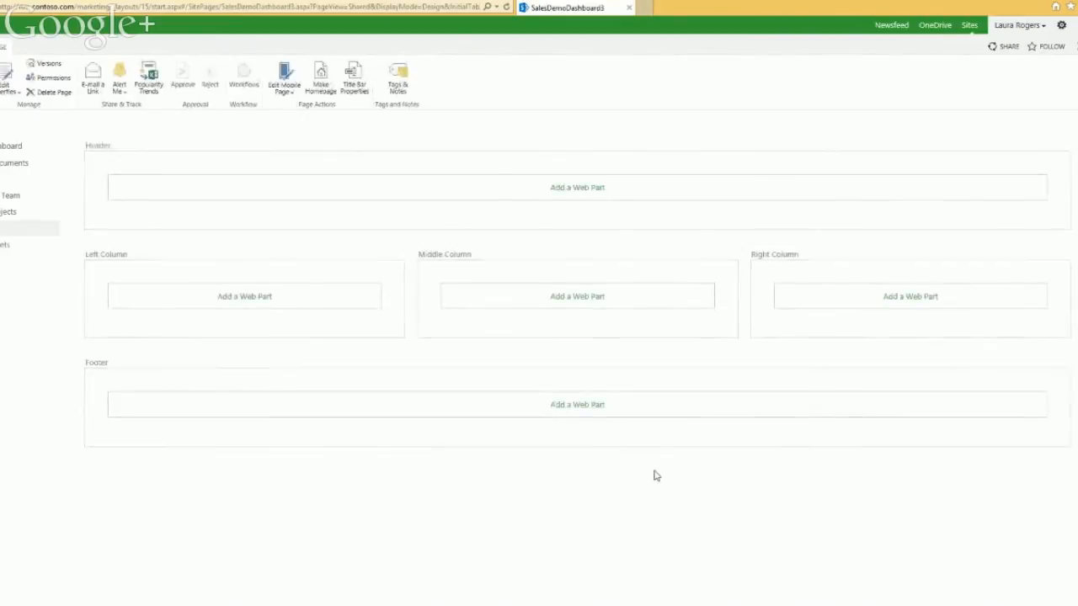
# Step: Add the Spreadsheets app part to the Left Column, then target the Middle Column for another part
pyautogui.click(245, 297)
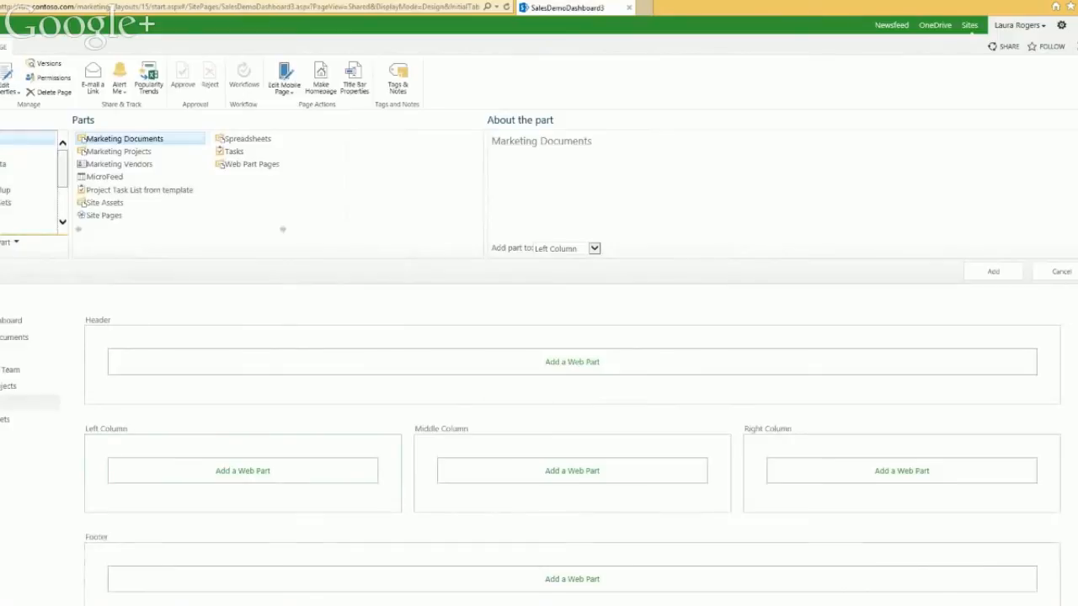
pyautogui.click(241, 142)
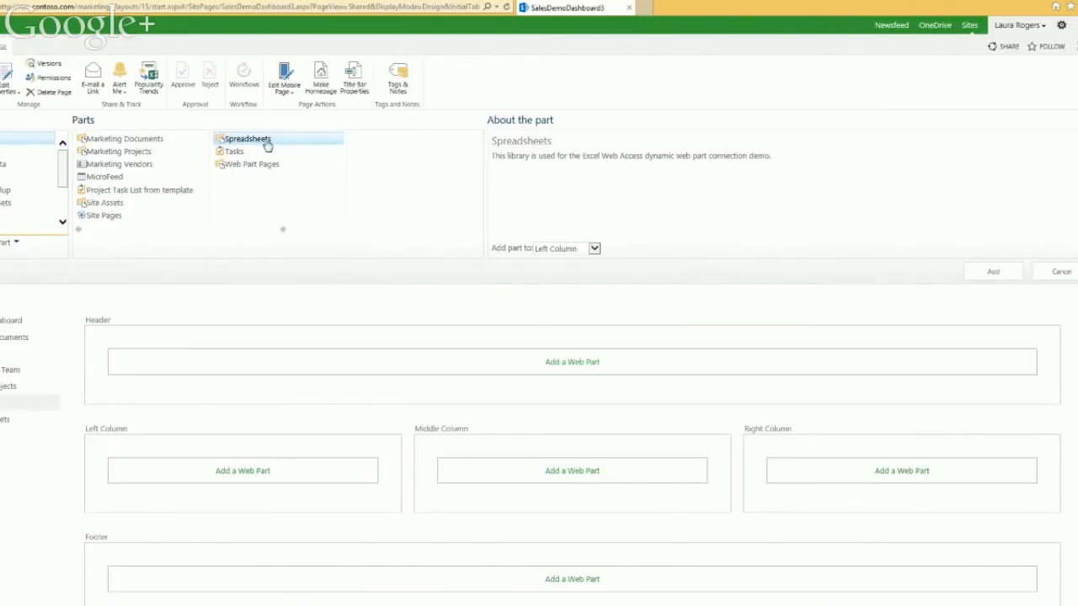
pyautogui.click(985, 282)
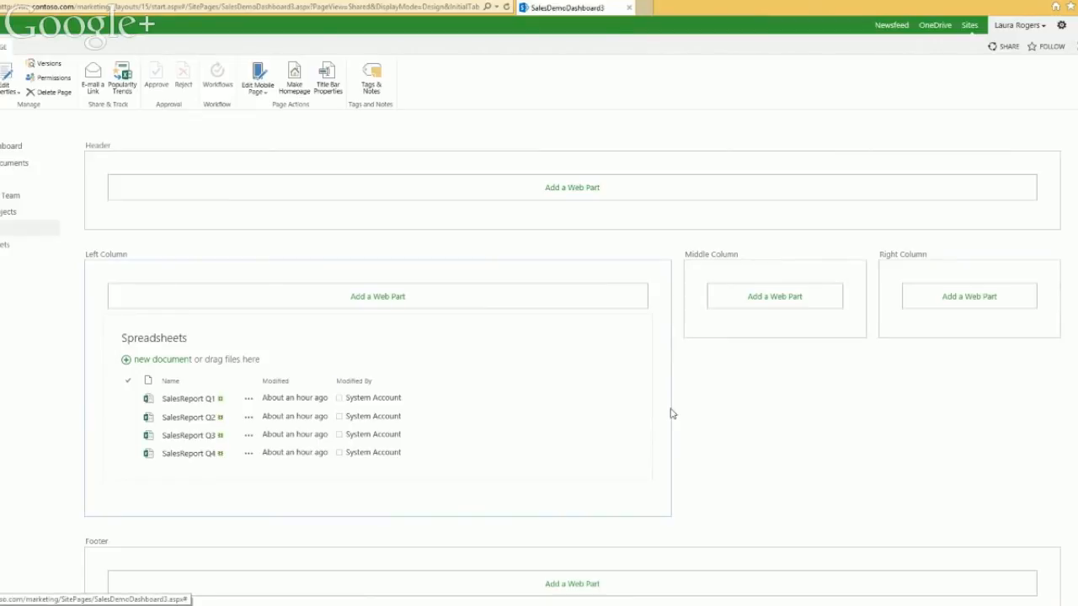
pyautogui.click(779, 305)
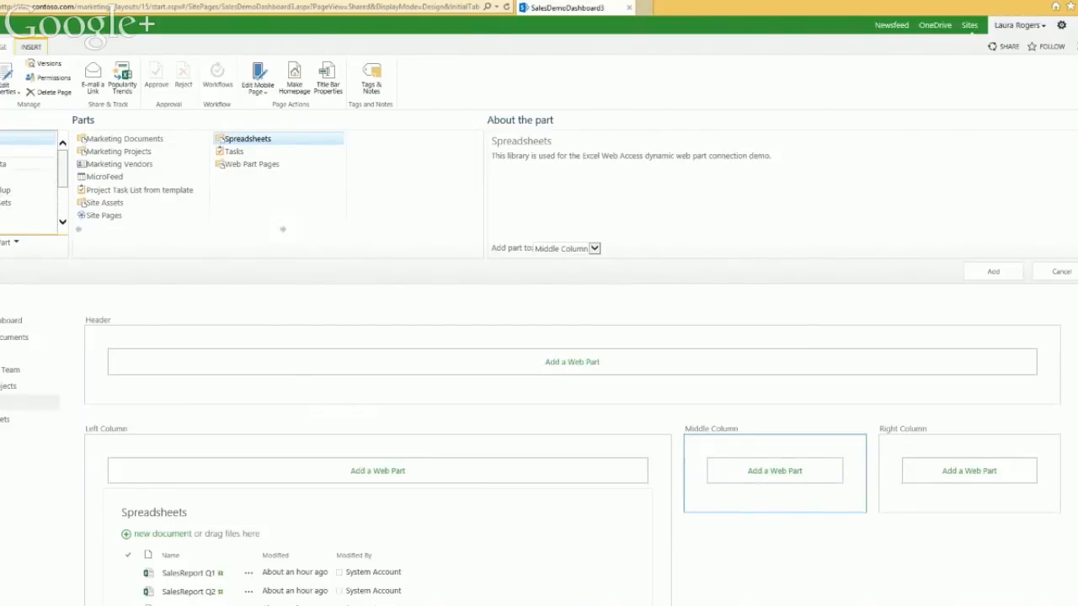
# Step: Add the Business Data Excel Web Access part to the Middle Column
pyautogui.click(3, 164)
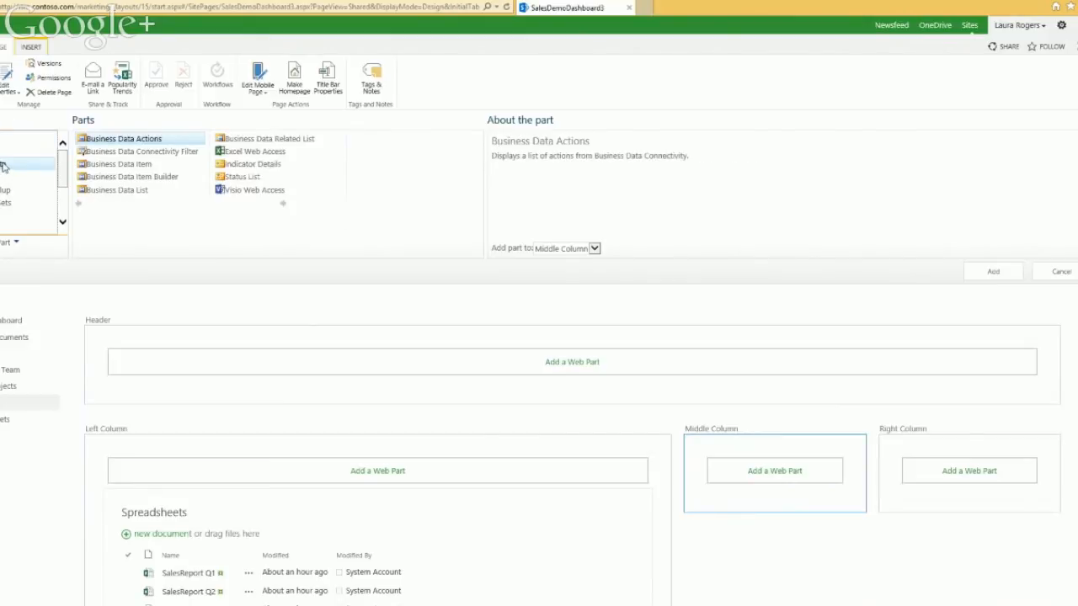
pyautogui.click(274, 154)
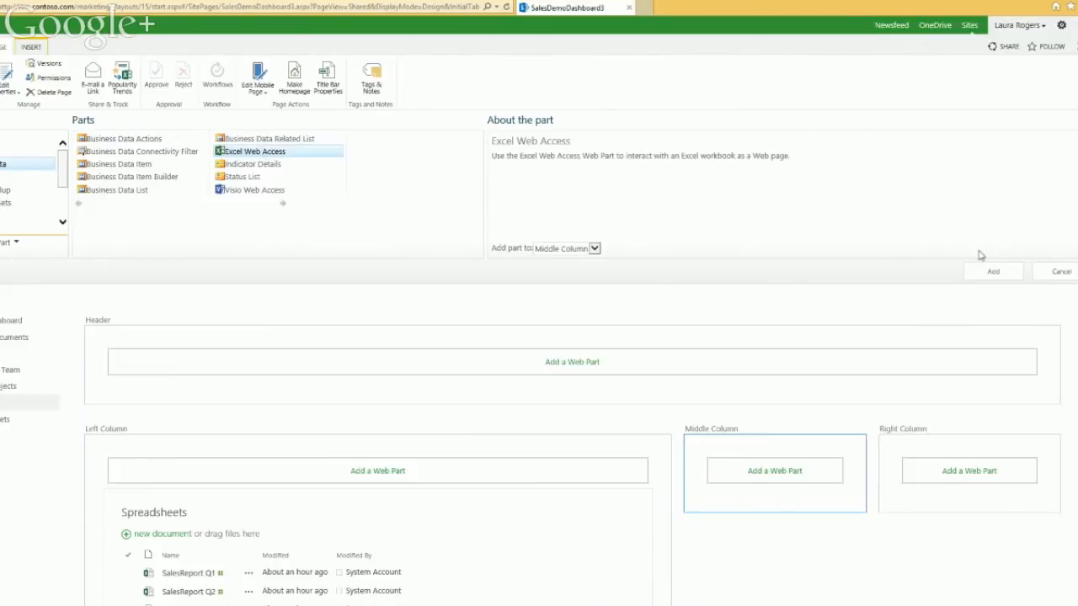
pyautogui.click(991, 273)
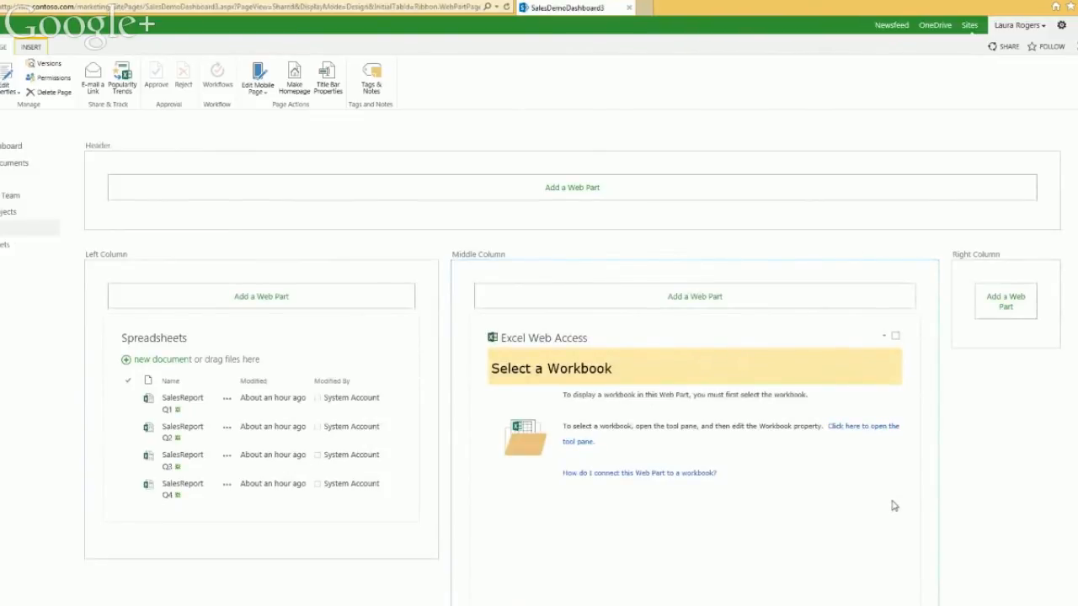
# Step: Connect the part to get its workbook URL from the Spreadsheets library
pyautogui.click(884, 339)
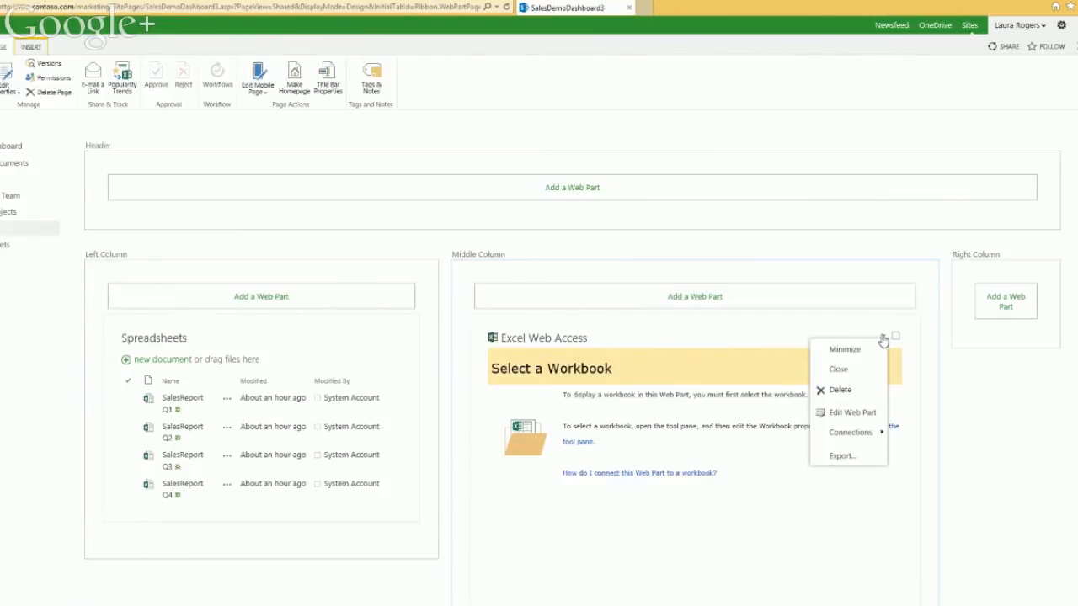
pyautogui.click(864, 433)
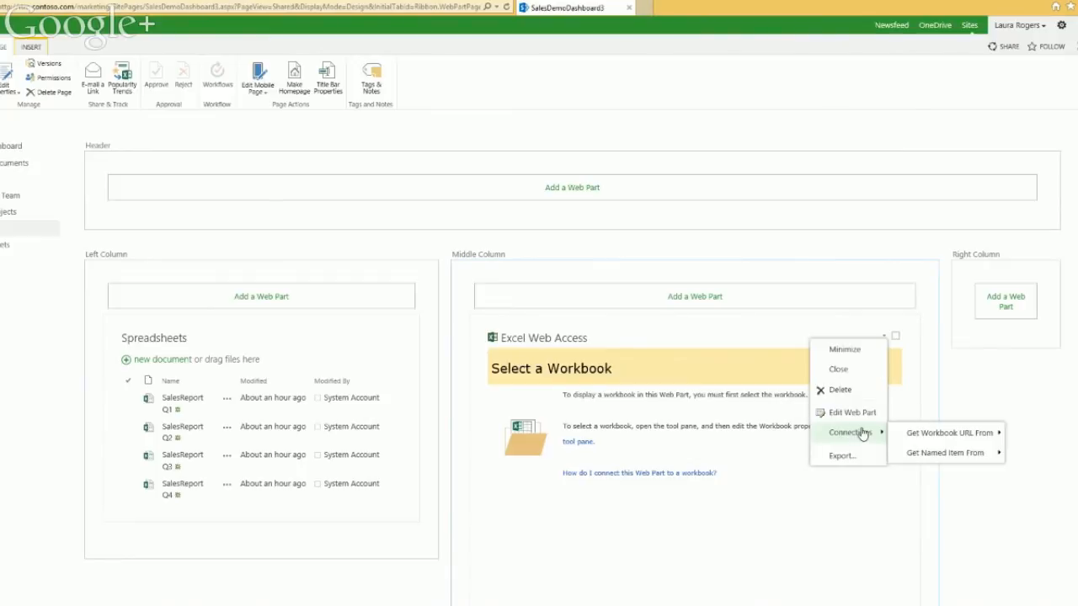
pyautogui.moveTo(927, 434)
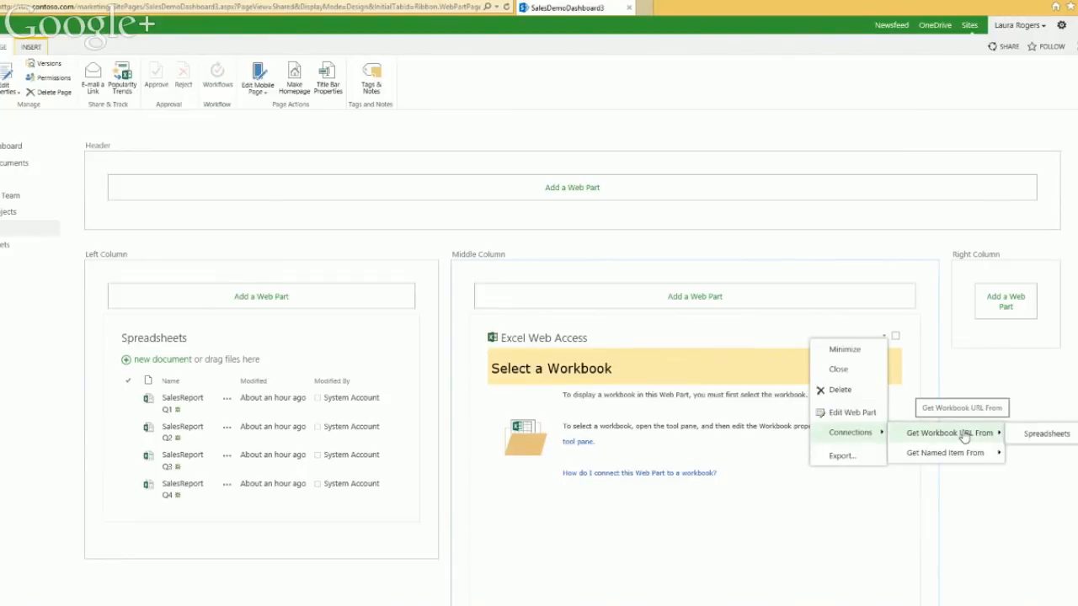
pyautogui.click(1032, 436)
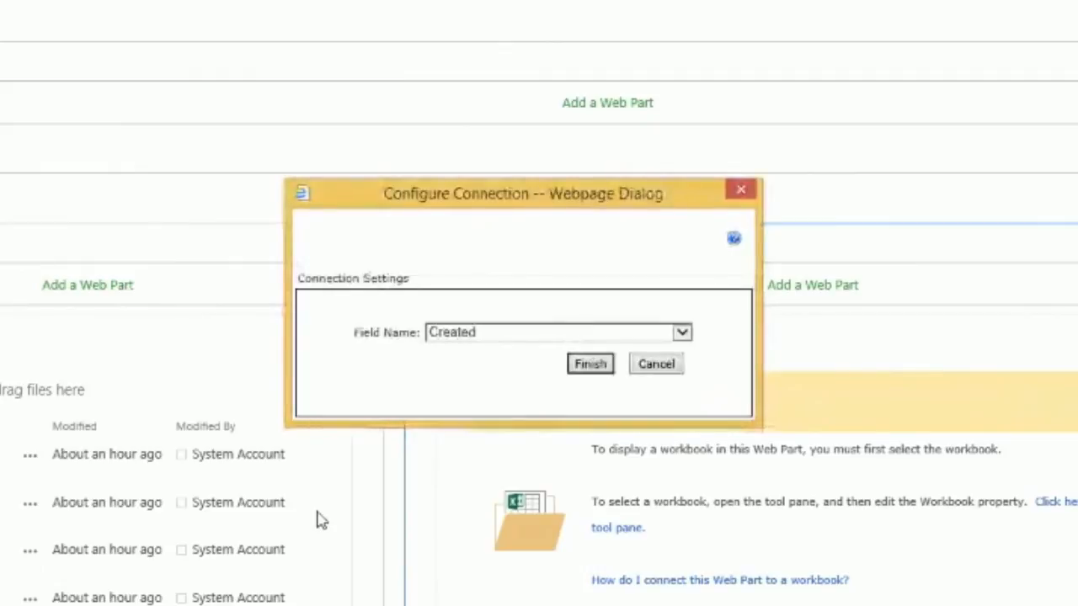
# Step: Choose Document URL as the connection field and finish the connection
pyautogui.click(508, 337)
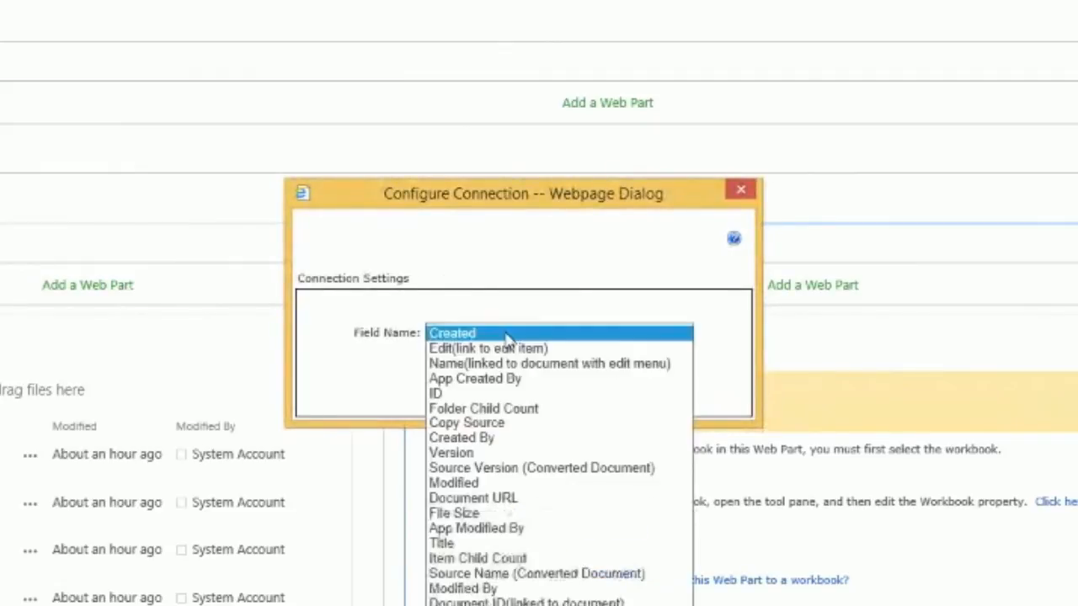
pyautogui.click(508, 501)
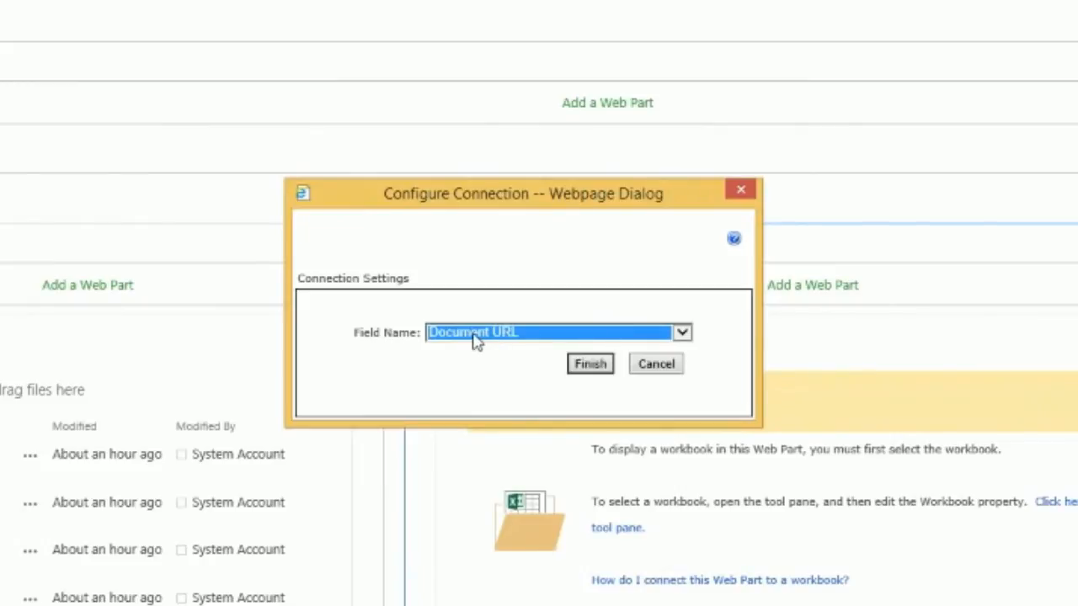
pyautogui.click(591, 365)
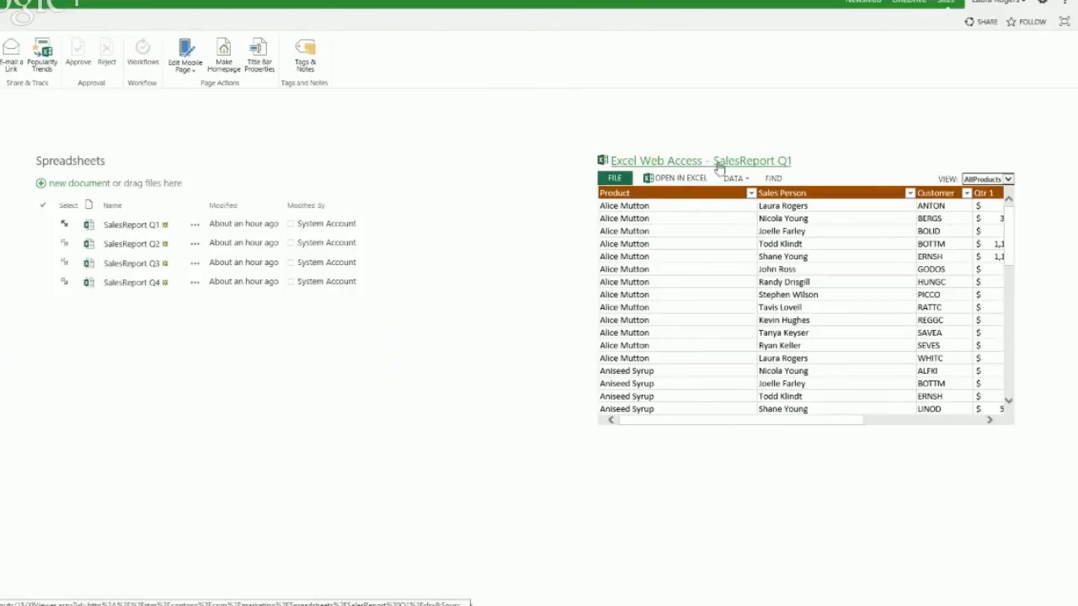
# Step: Load SalesReport Q2, then Q3, and show Q3 in the SalesData view
pyautogui.click(65, 243)
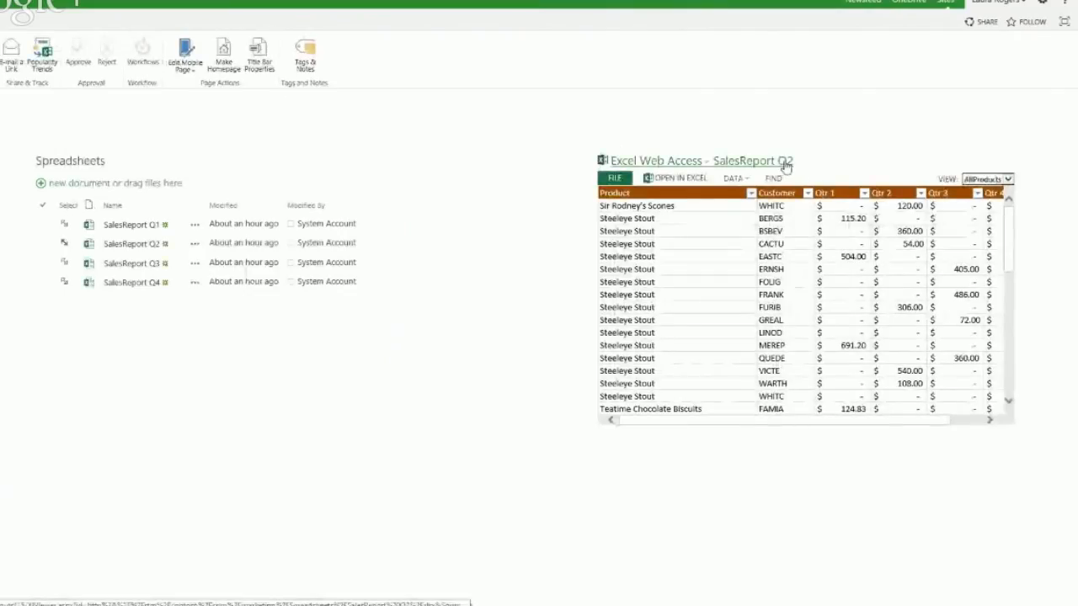
pyautogui.click(65, 263)
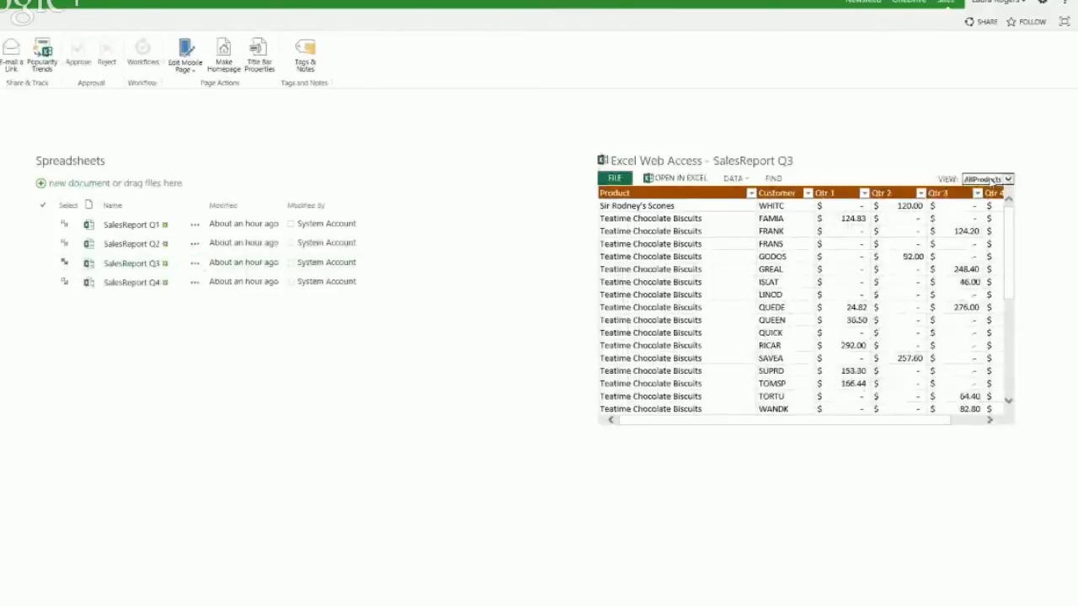
pyautogui.click(991, 179)
pyautogui.click(990, 193)
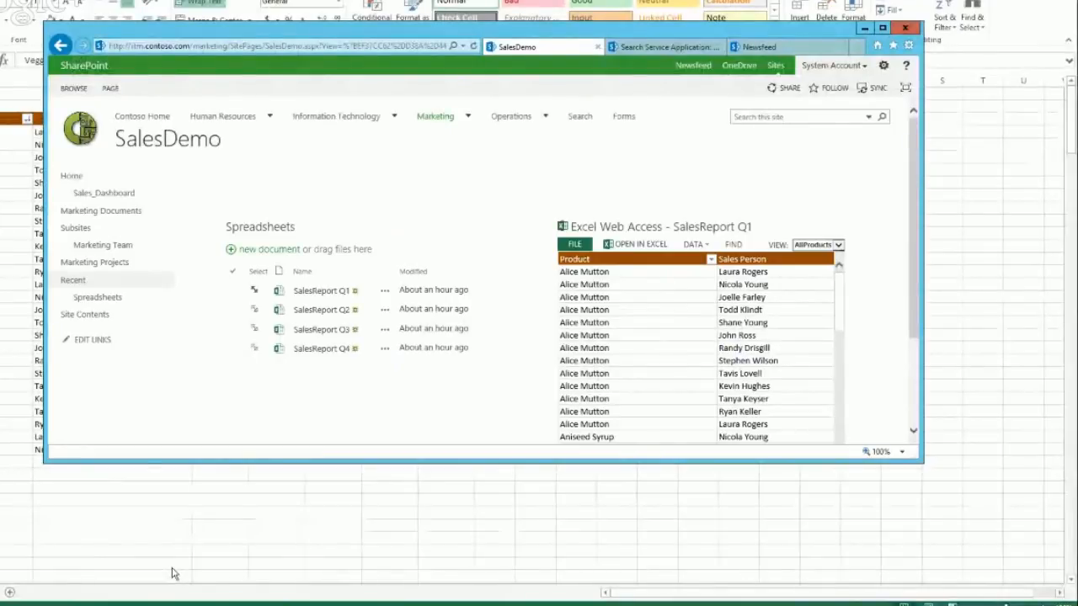
# Step: Bring up SalesReport Q1.xlsx in Excel and go to its sales data sheet
pyautogui.moveTo(172, 599)
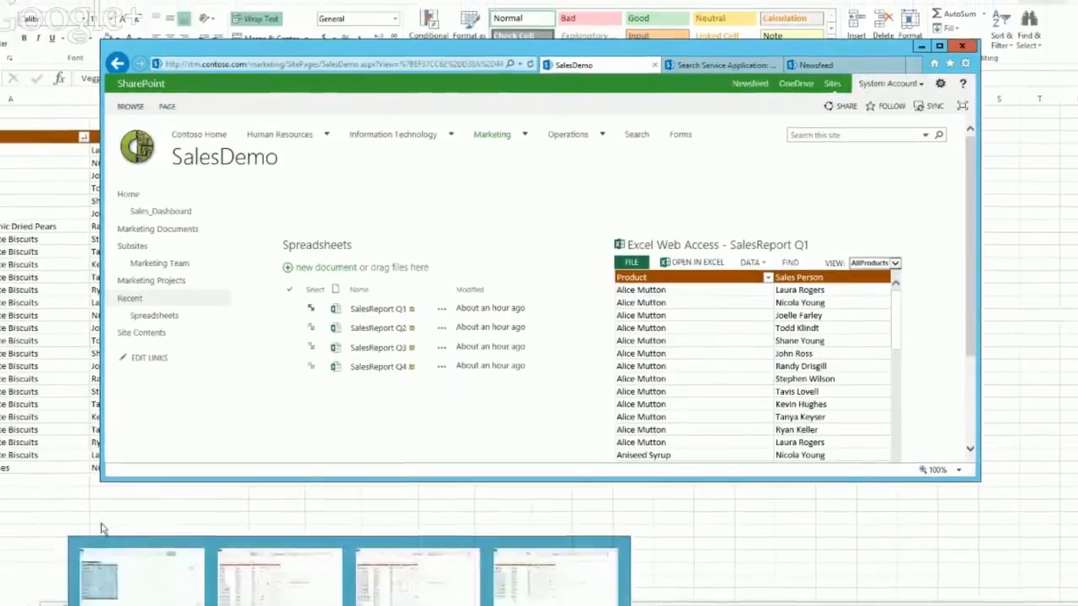
pyautogui.click(138, 577)
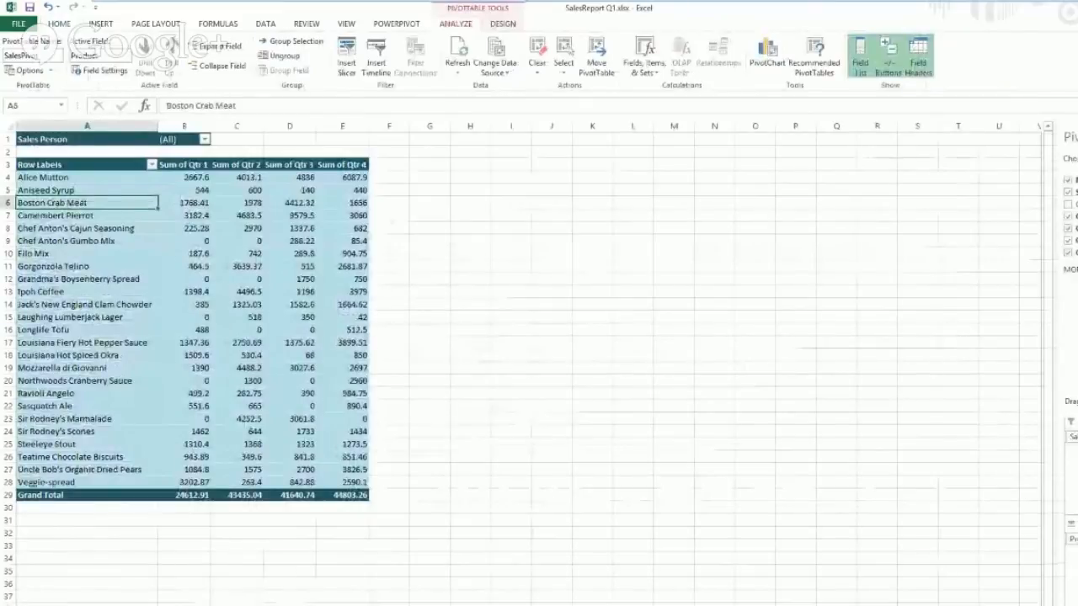
pyautogui.click(168, 605)
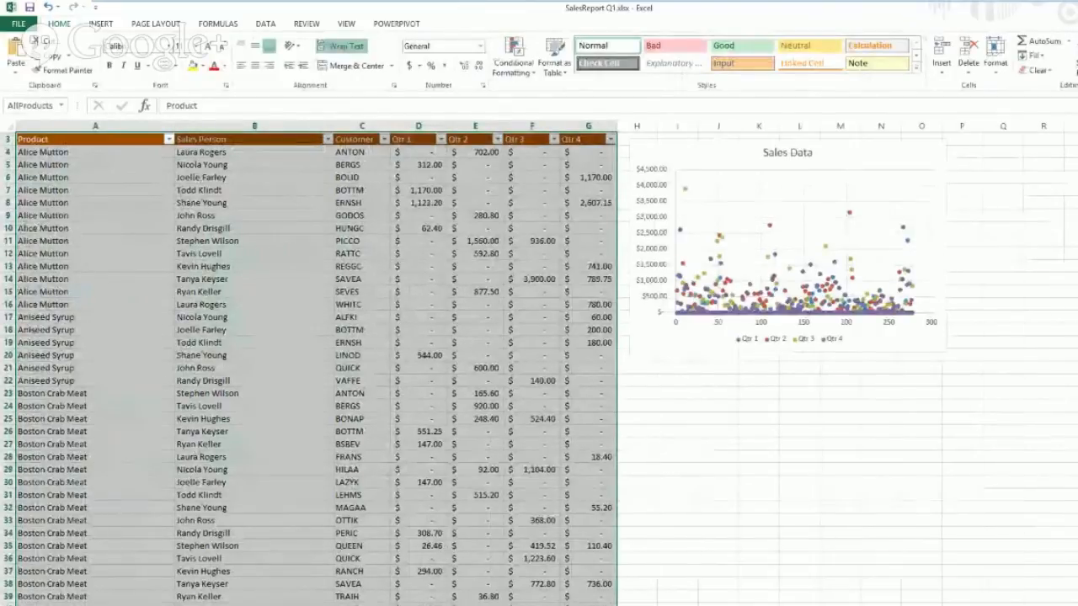
# Step: Select the whole sales table region with Ctrl+A and scroll through its extent
pyautogui.click(744, 502)
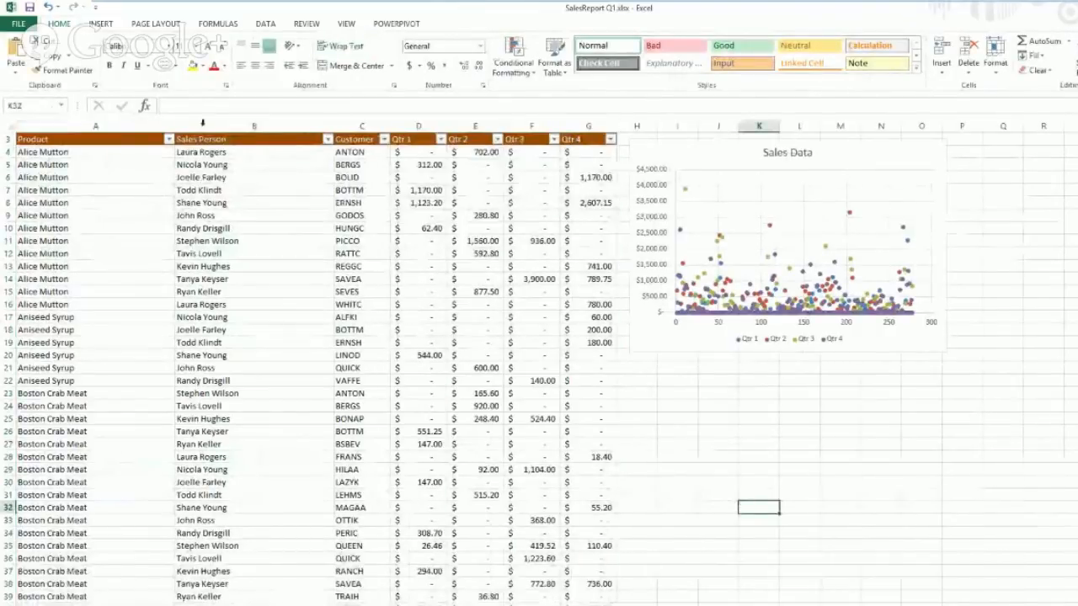
pyautogui.click(84, 151)
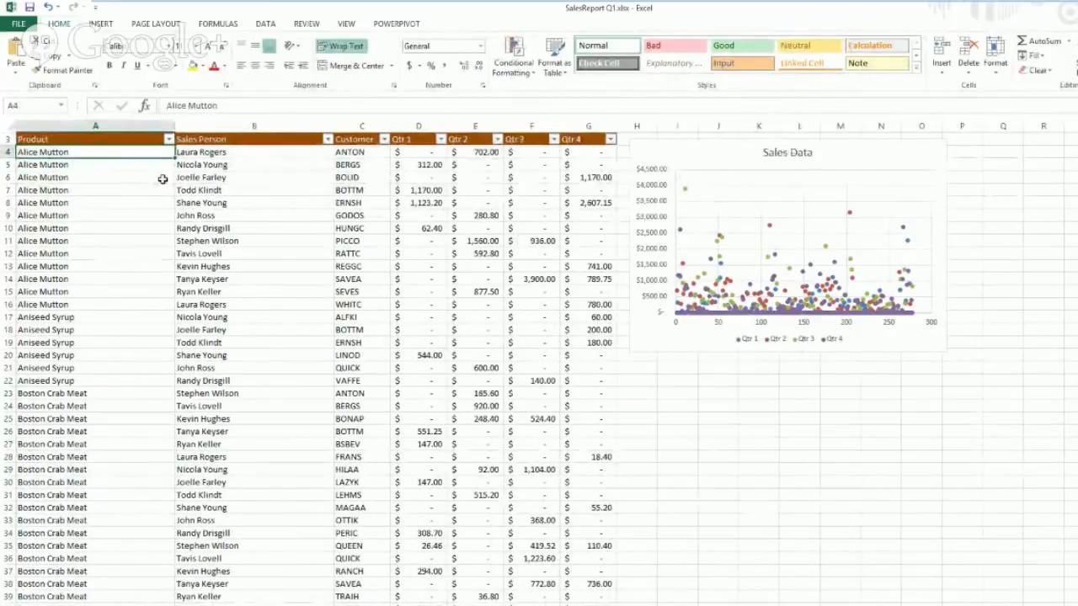
pyautogui.hotkey('ctrl', 'a')
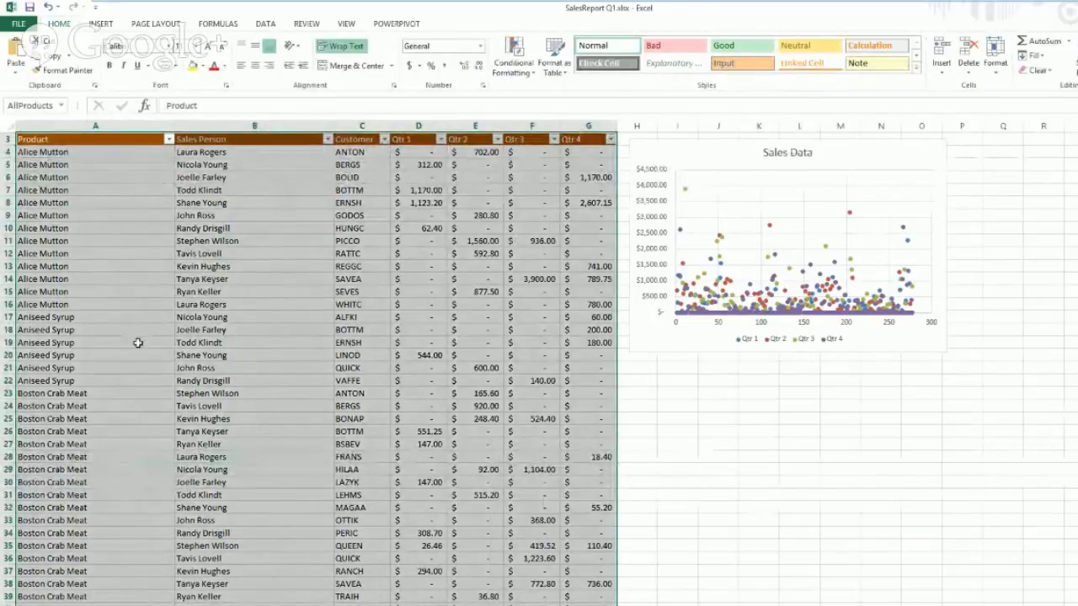
pyautogui.click(179, 305)
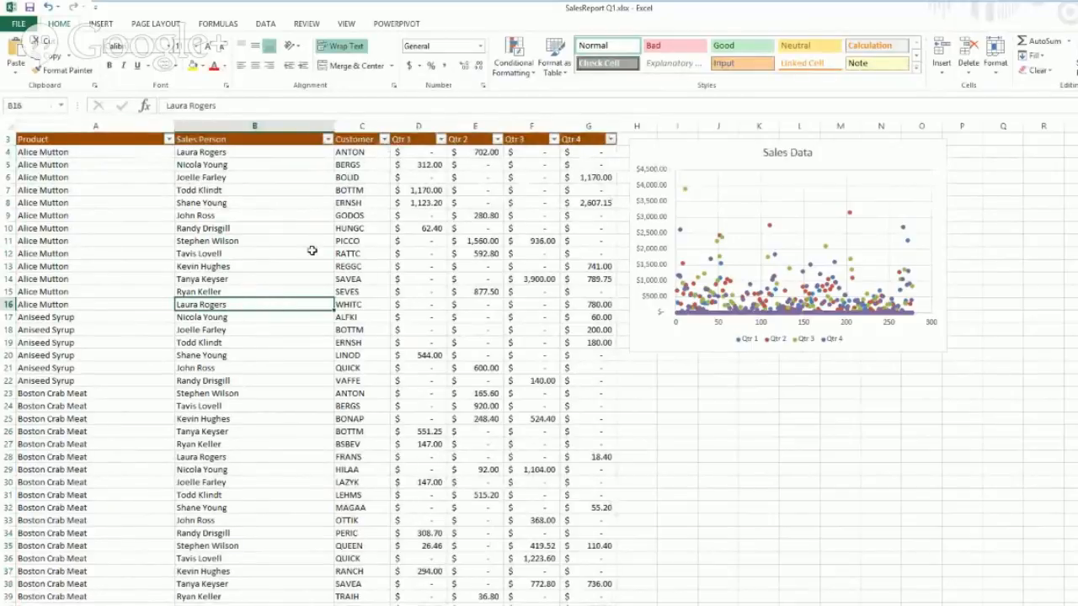
pyautogui.hotkey('ctrl', 'a')
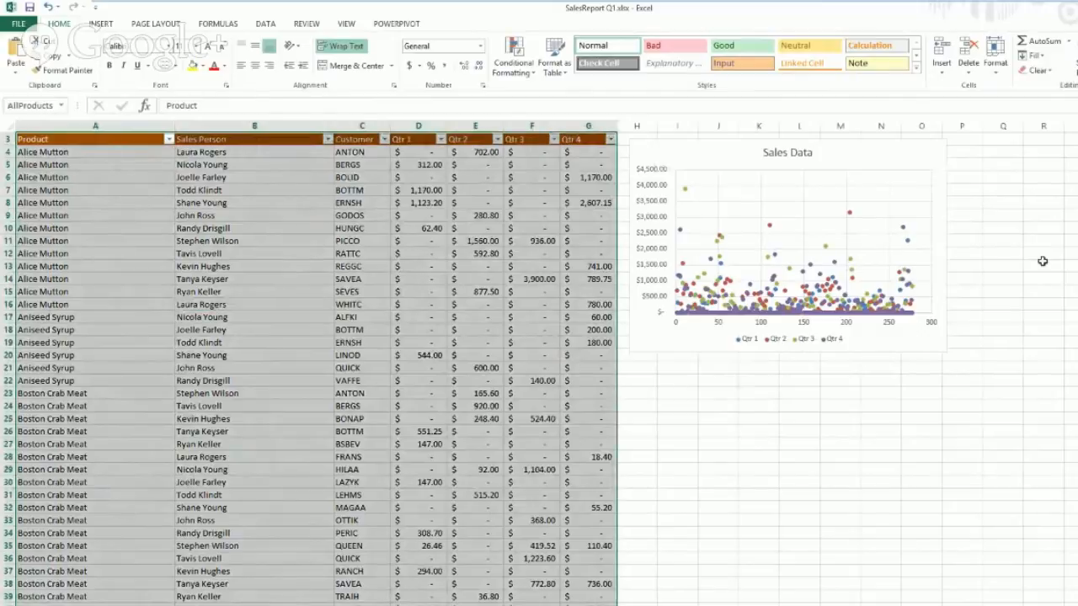
pyautogui.scroll(-20, 310, 371)
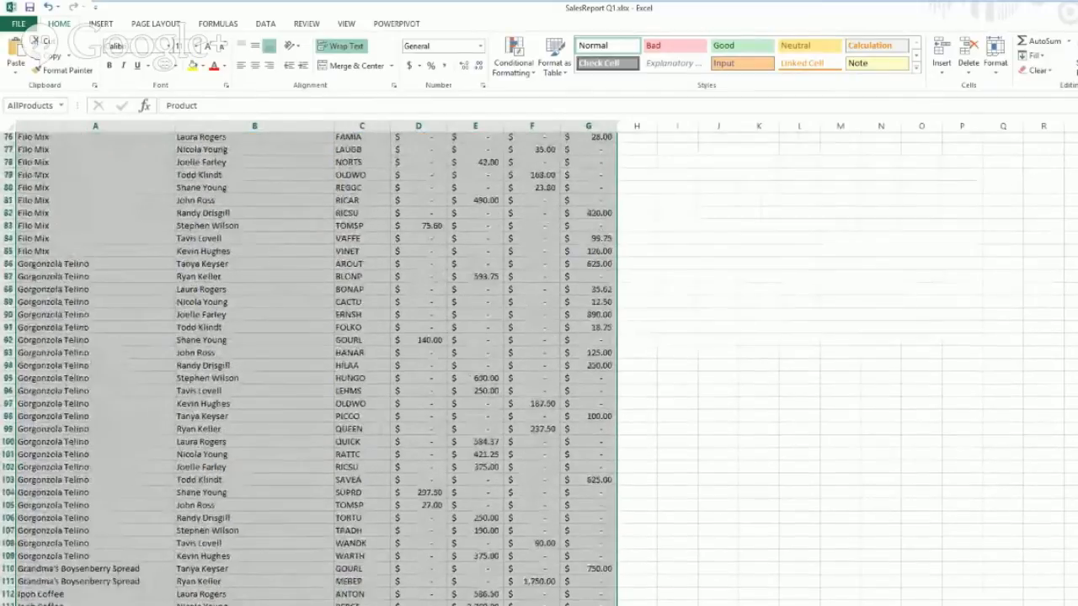
pyautogui.scroll(-20, 539, 368)
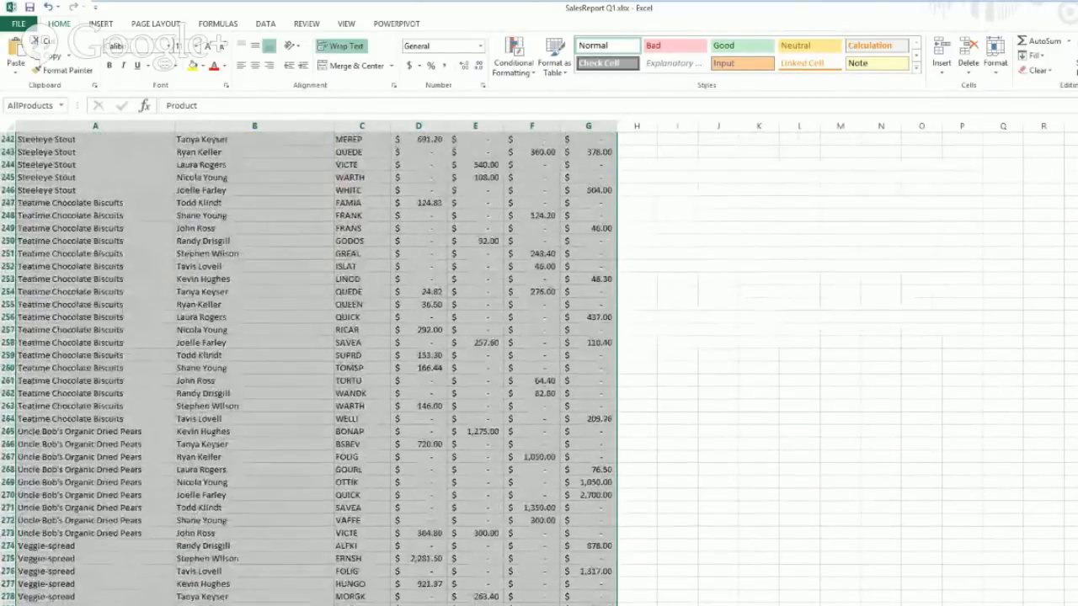
pyautogui.scroll(20, 539, 368)
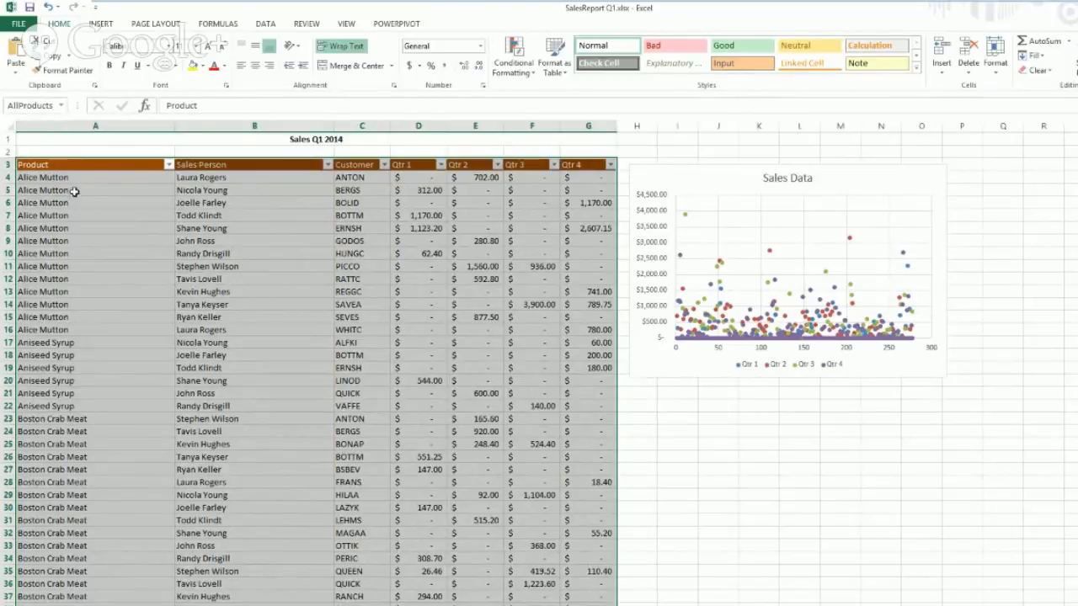
# Step: Enter 'monkeys' in cell L24 and 2 in cell M24
pyautogui.click(38, 105)
pyautogui.click(131, 294)
pyautogui.click(784, 429)
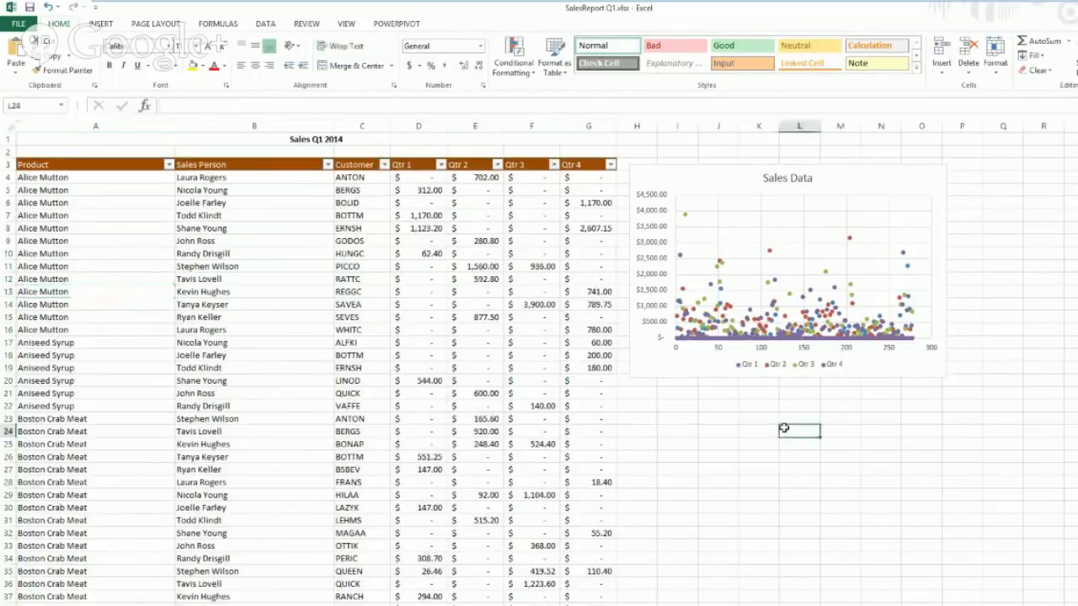
pyautogui.write('monkeys')
pyautogui.press('Tab')
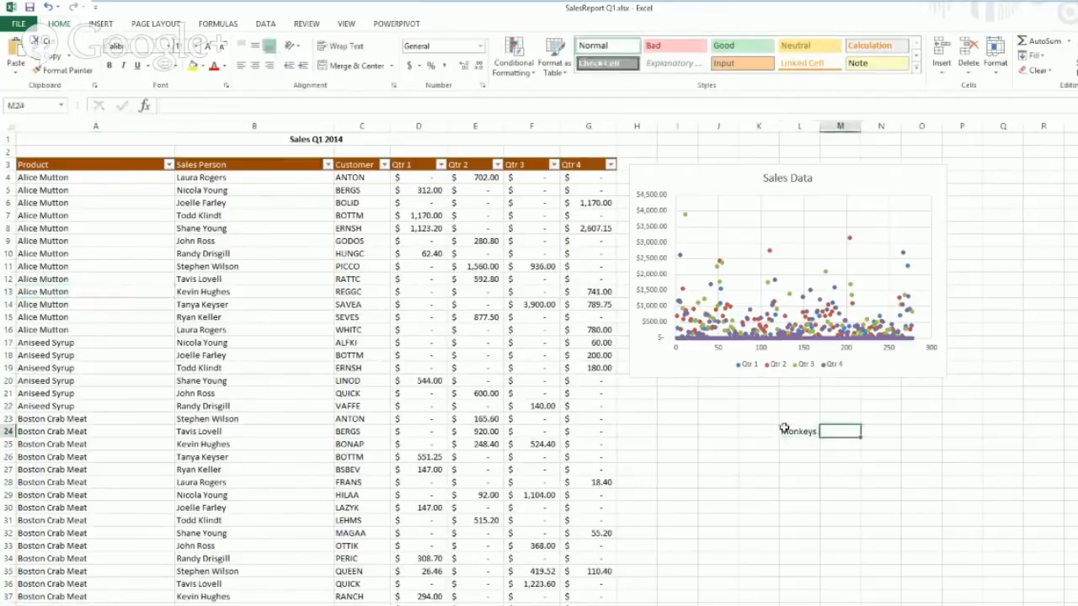
pyautogui.write('2')
pyautogui.press('Return')
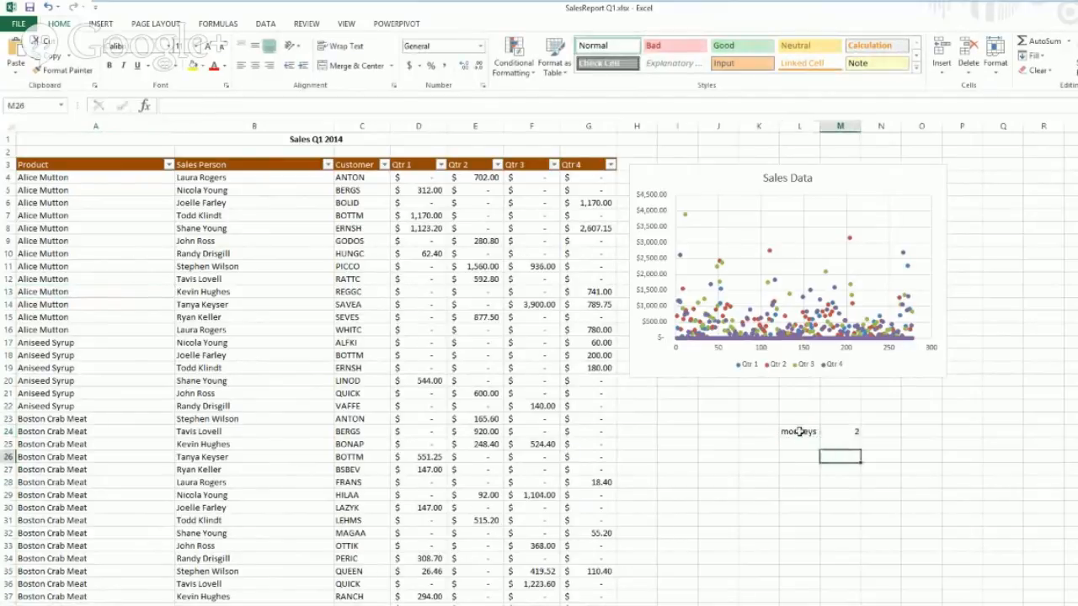
# Step: Name cells L24:M24 'monkeyrange' via the Name Box
pyautogui.moveTo(801, 429); pyautogui.dragTo(838, 431)
pyautogui.click(25, 105)
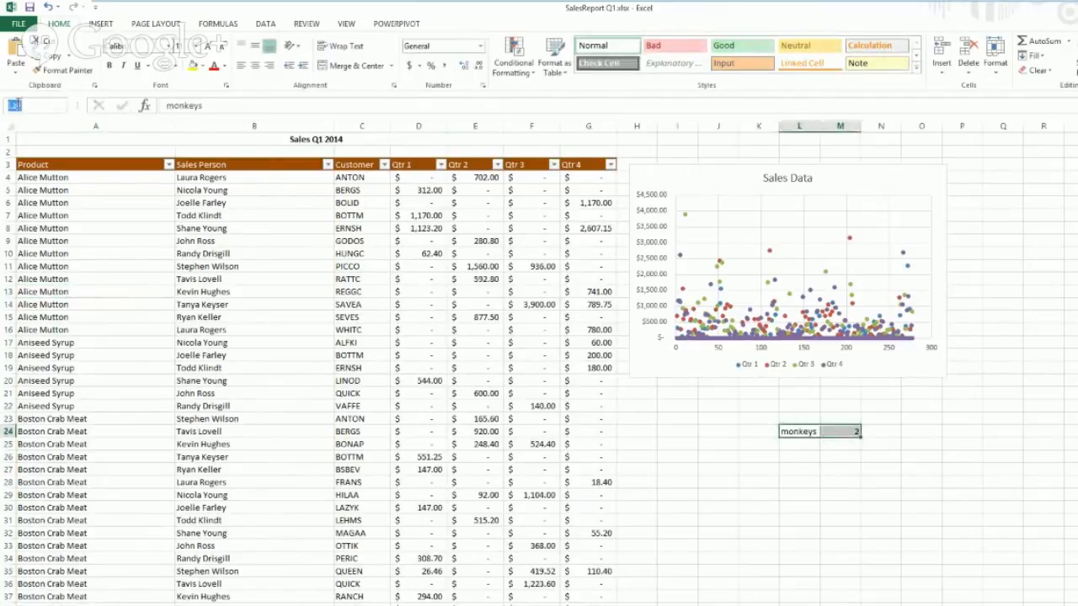
pyautogui.write('monkeyrange')
pyautogui.press('Return')
# Step: Check that monkeyrange is listed in the Name Box, then select the Sales Data chart
pyautogui.click(974, 494)
pyautogui.click(63, 108)
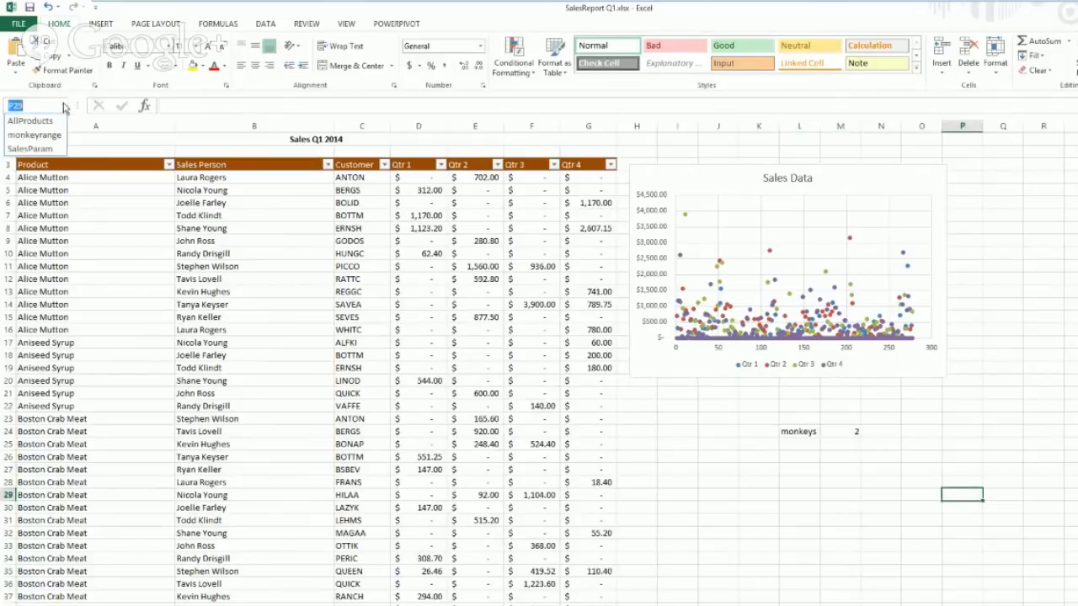
pyautogui.click(42, 135)
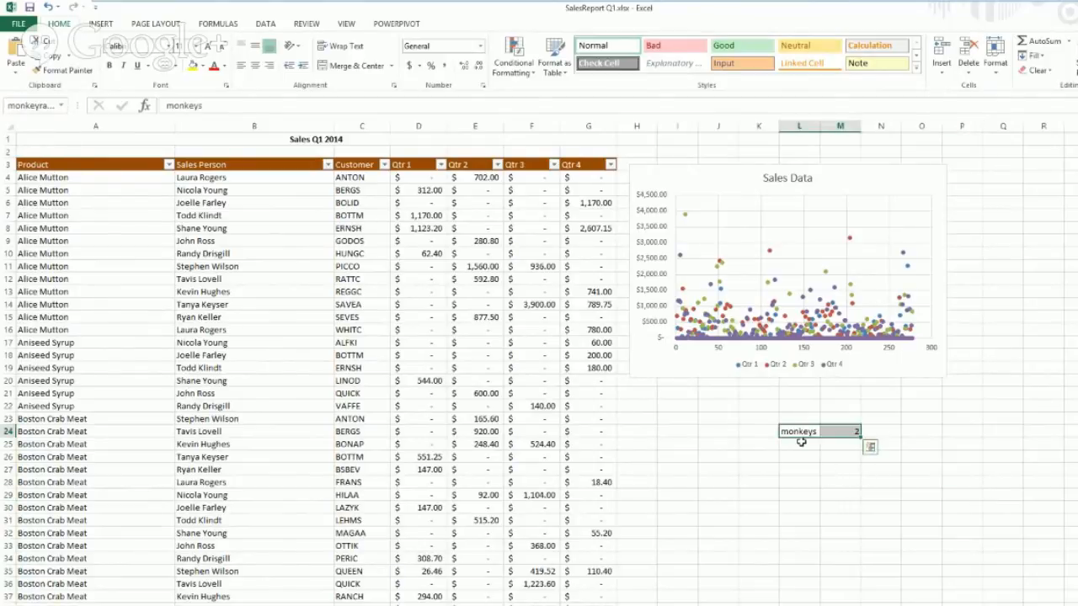
pyautogui.click(374, 281)
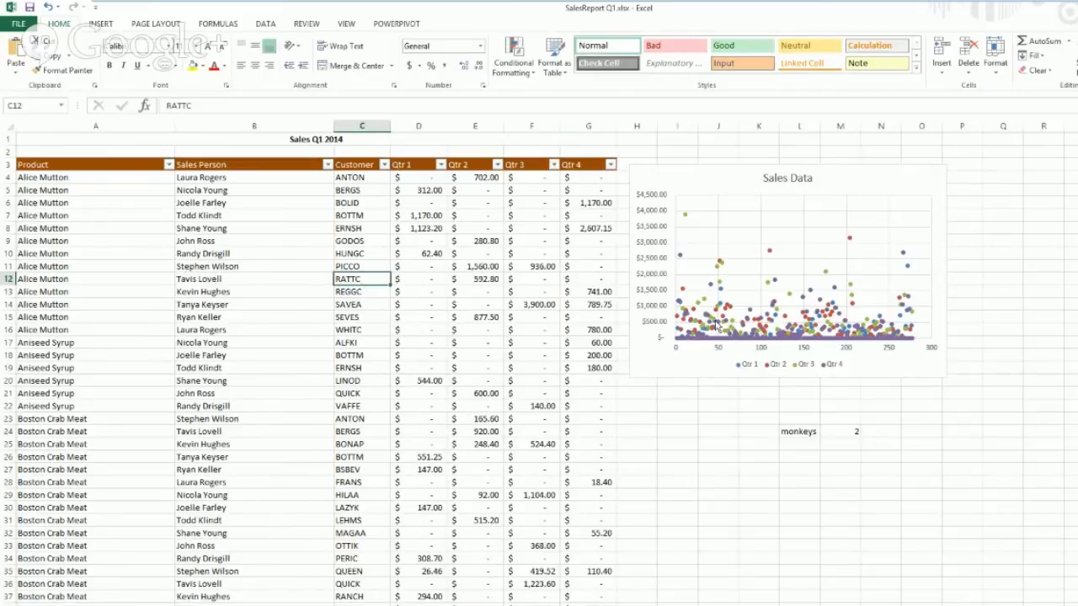
pyautogui.click(663, 269)
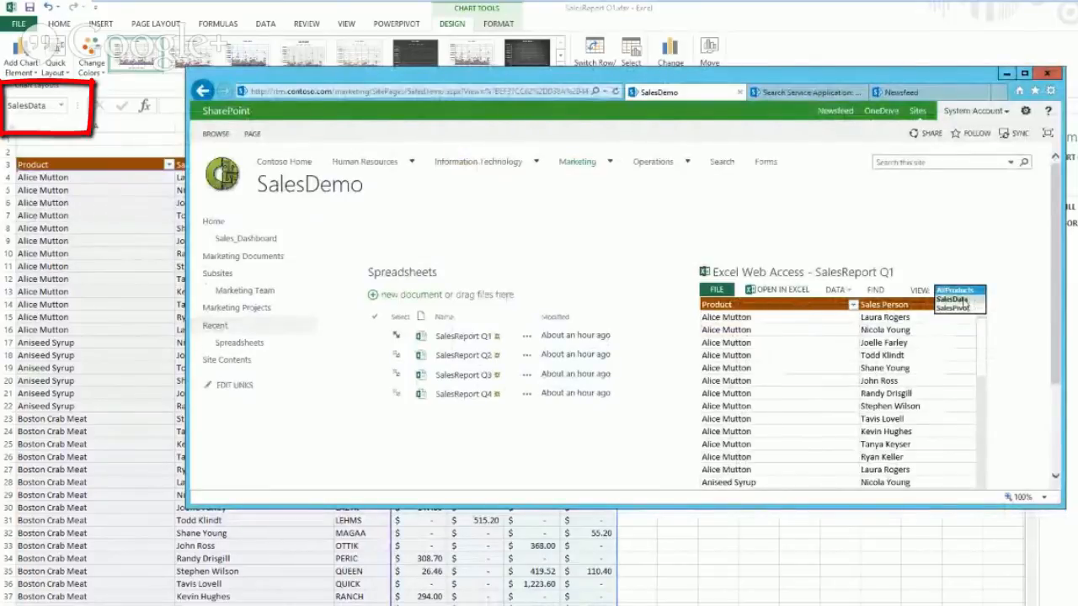
# Step: Show the SalesData chart in the web part, then minimize Internet Explorer and return to the worksheet
pyautogui.click(969, 300)
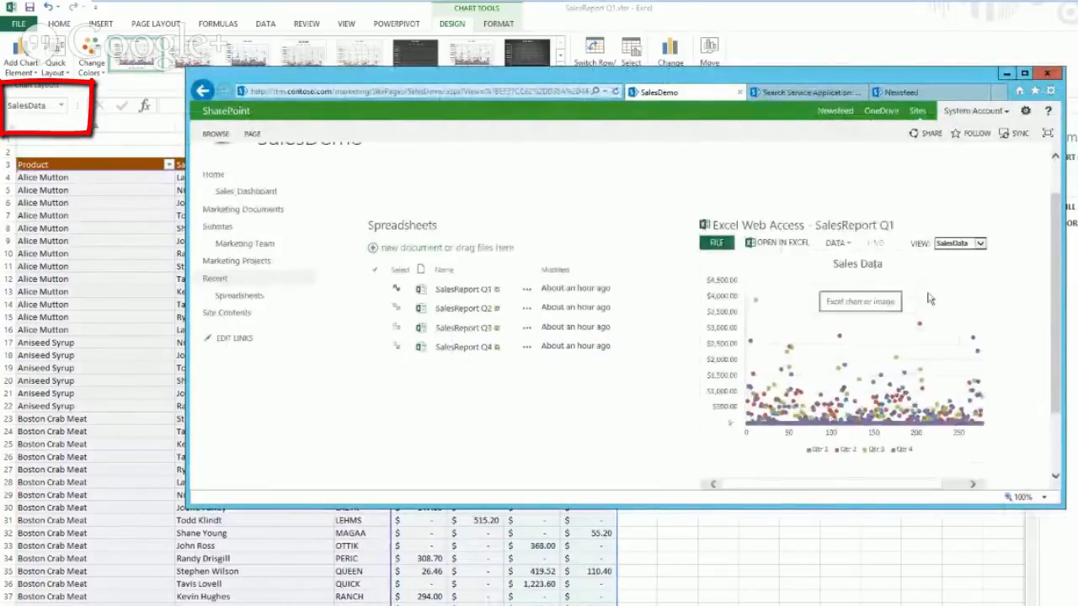
pyautogui.click(1006, 75)
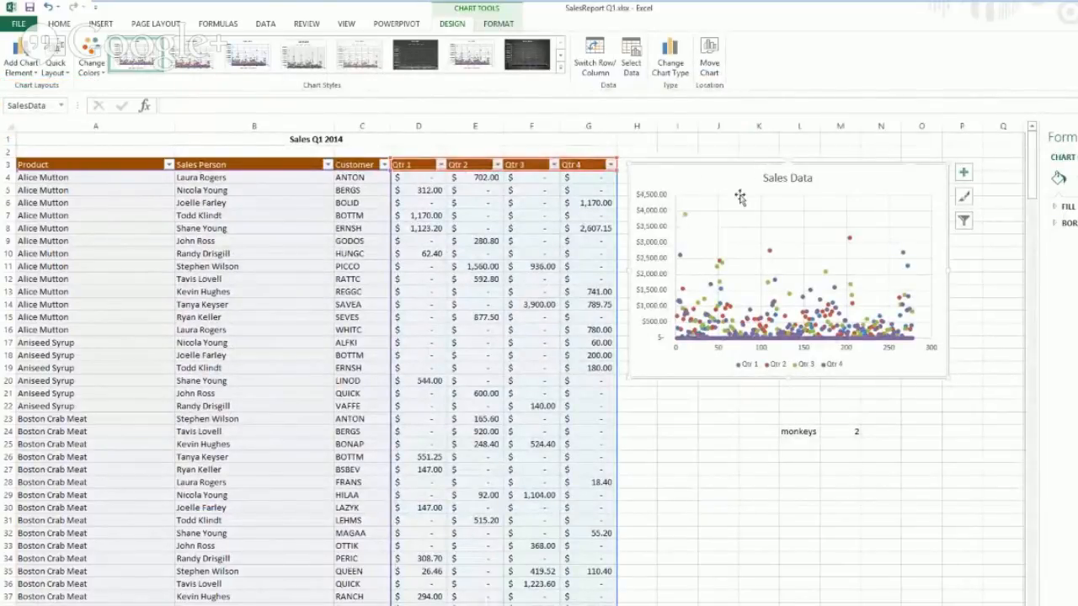
pyautogui.click(323, 267)
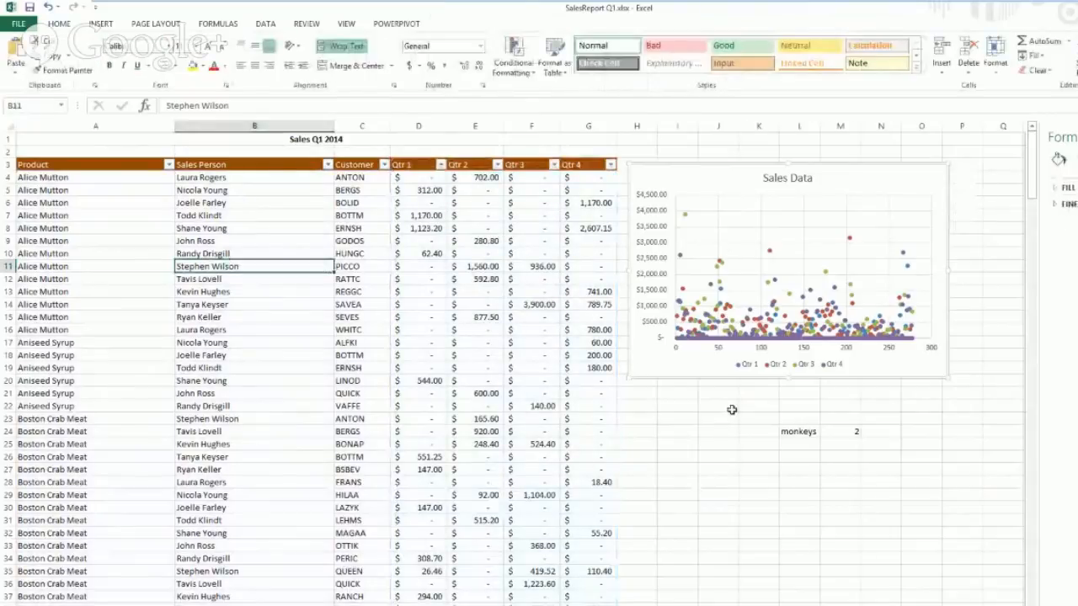
# Step: Undo the 'monkeys' and 2 test entries in row 24 and open the workbook's Info page
pyautogui.click(800, 433)
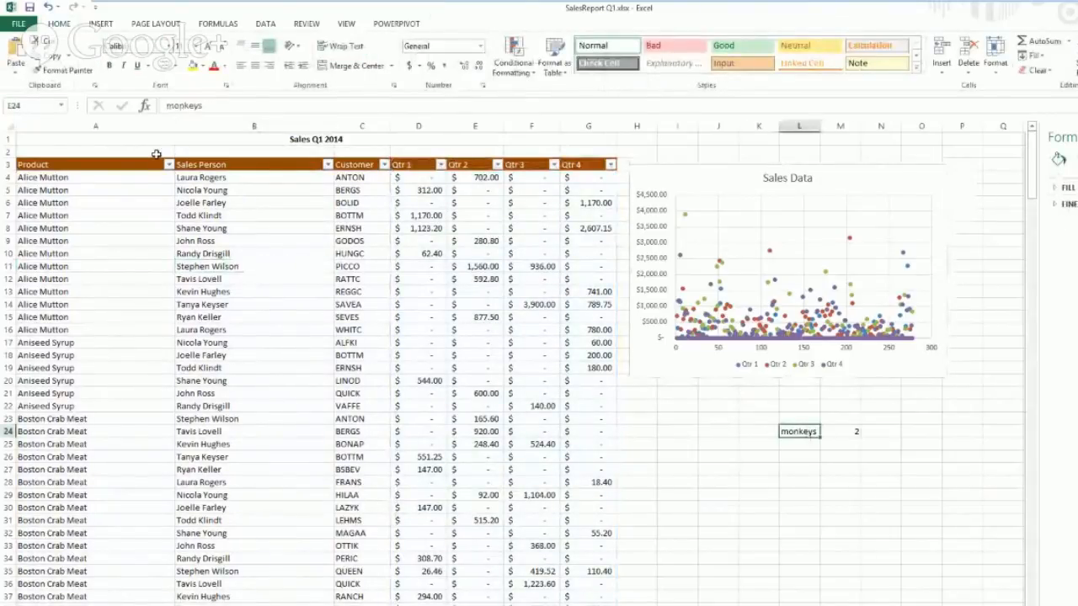
pyautogui.click(59, 7)
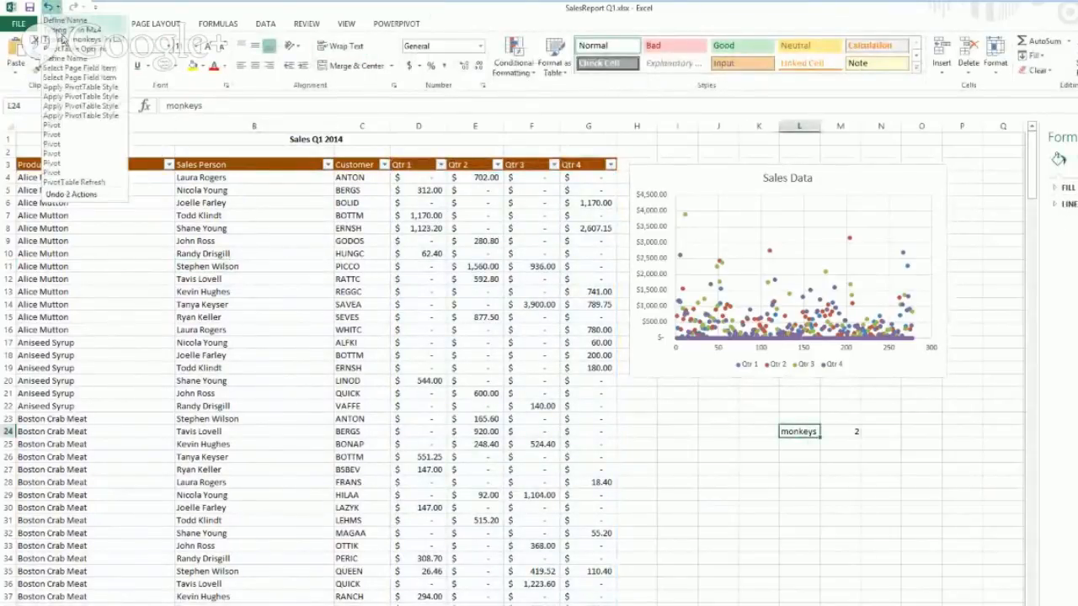
pyautogui.click(64, 43)
pyautogui.click(710, 434)
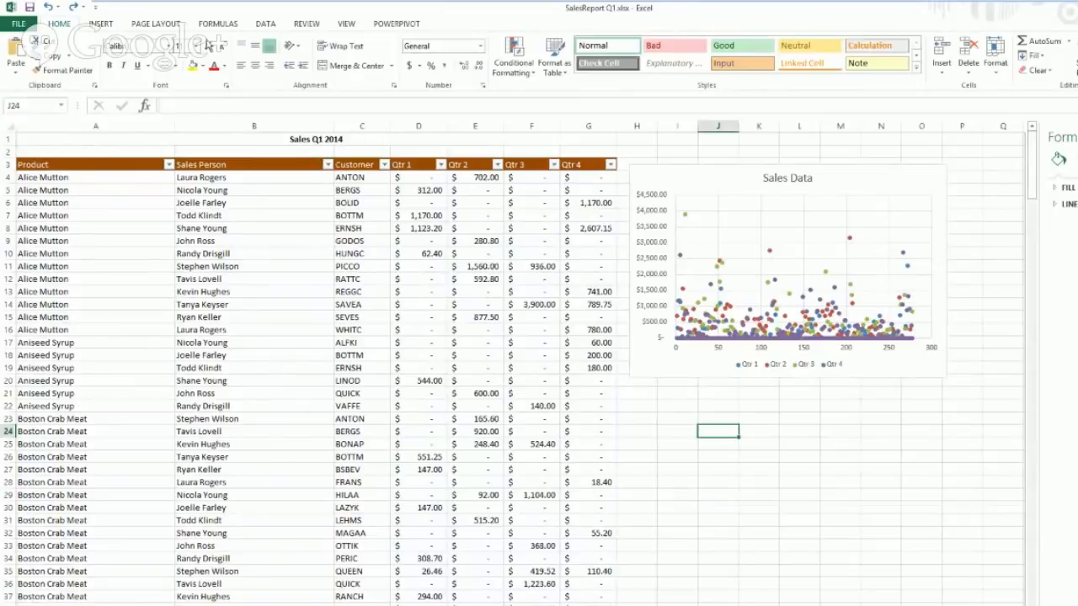
pyautogui.click(18, 24)
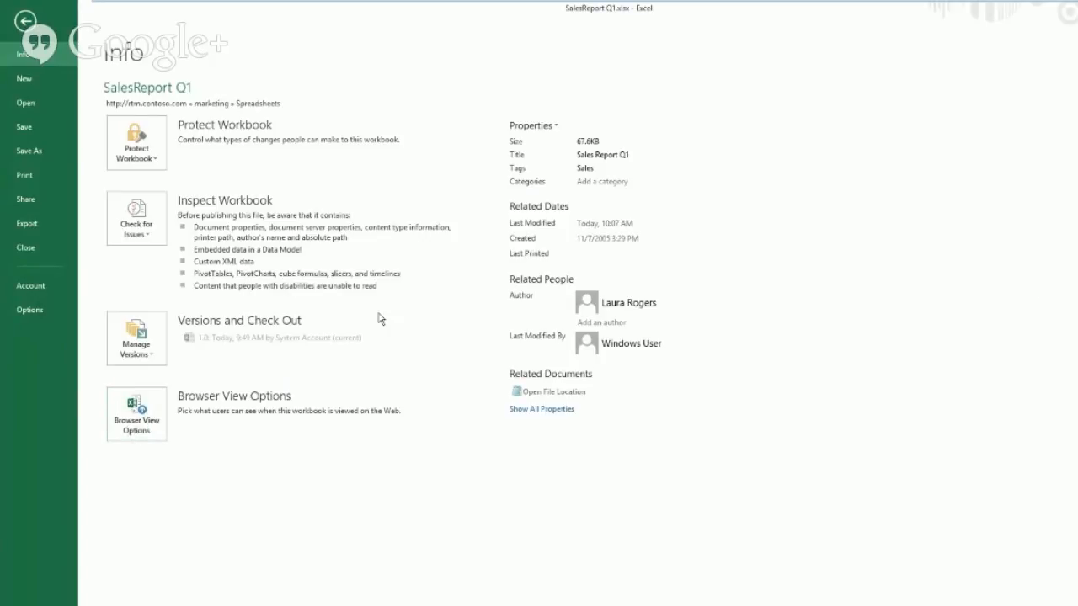
# Step: Open Browser View Options and set Show to Items in the Workbook after trying Entire Workbook
pyautogui.click(134, 421)
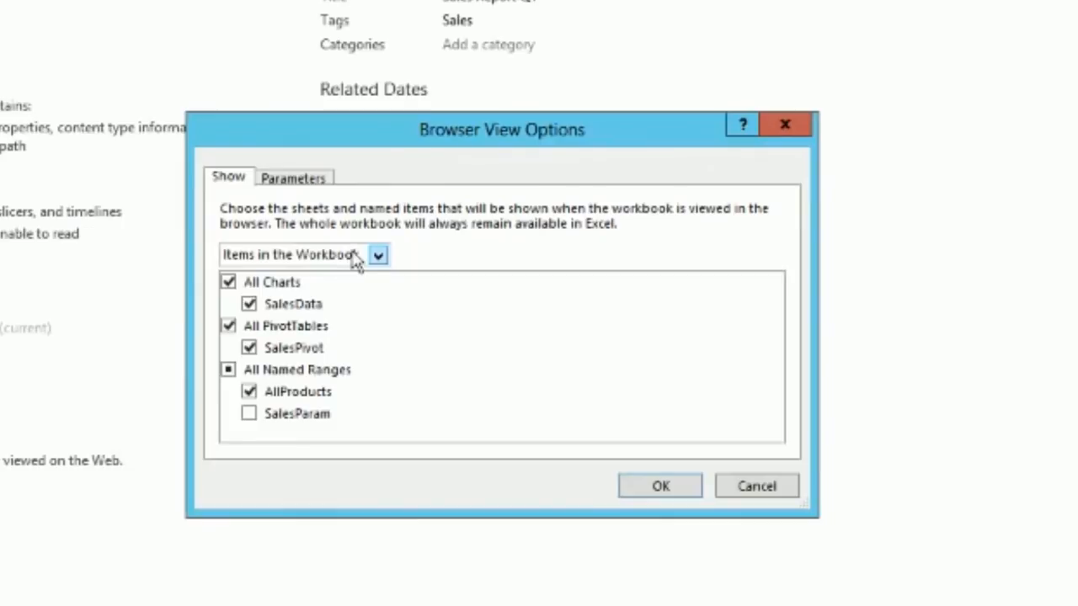
pyautogui.click(320, 257)
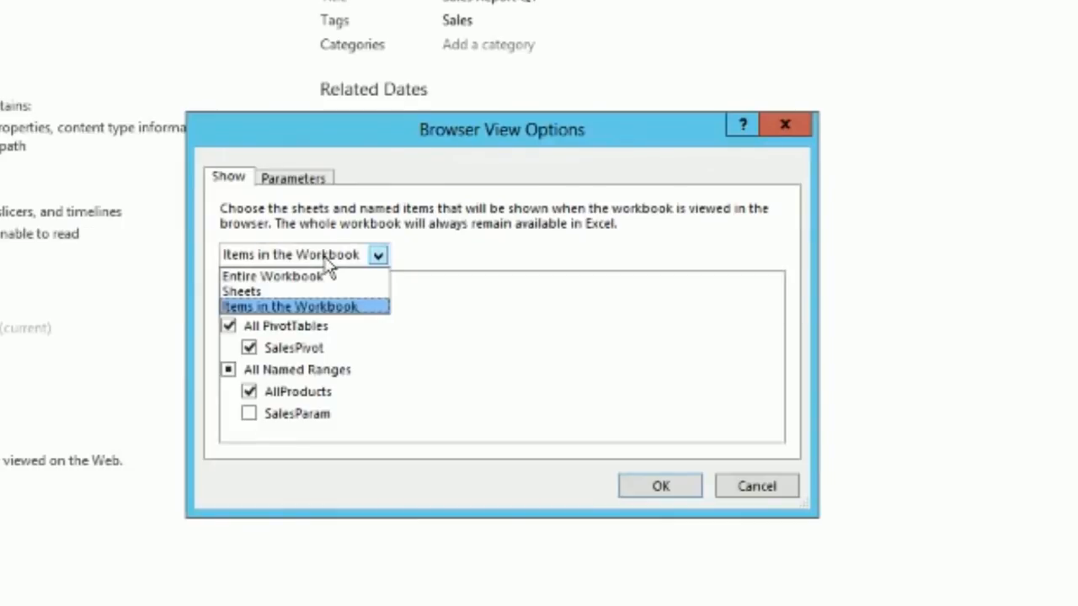
pyautogui.click(310, 276)
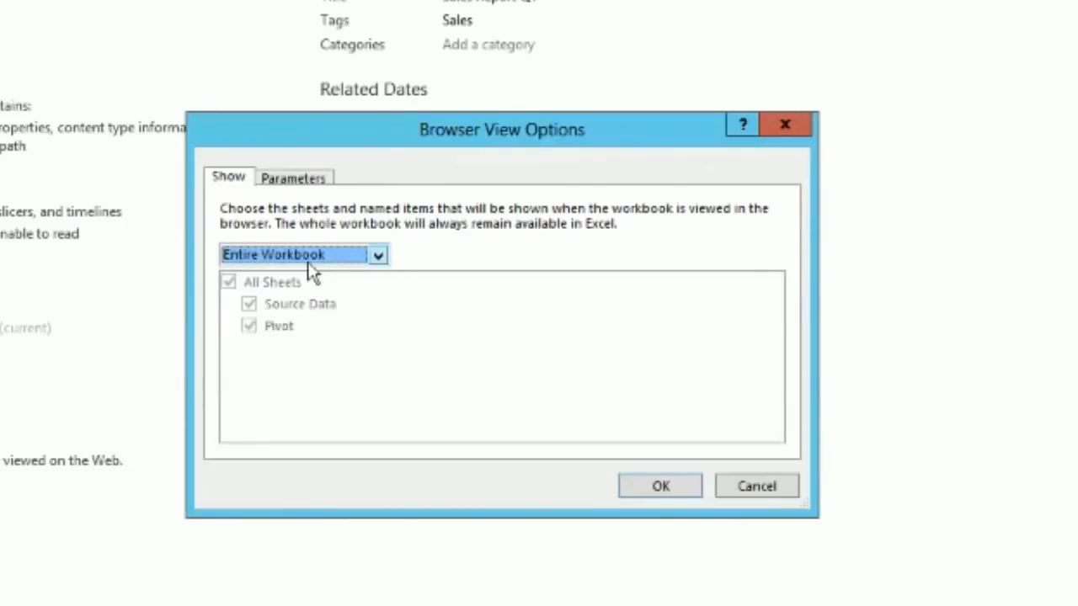
pyautogui.click(311, 258)
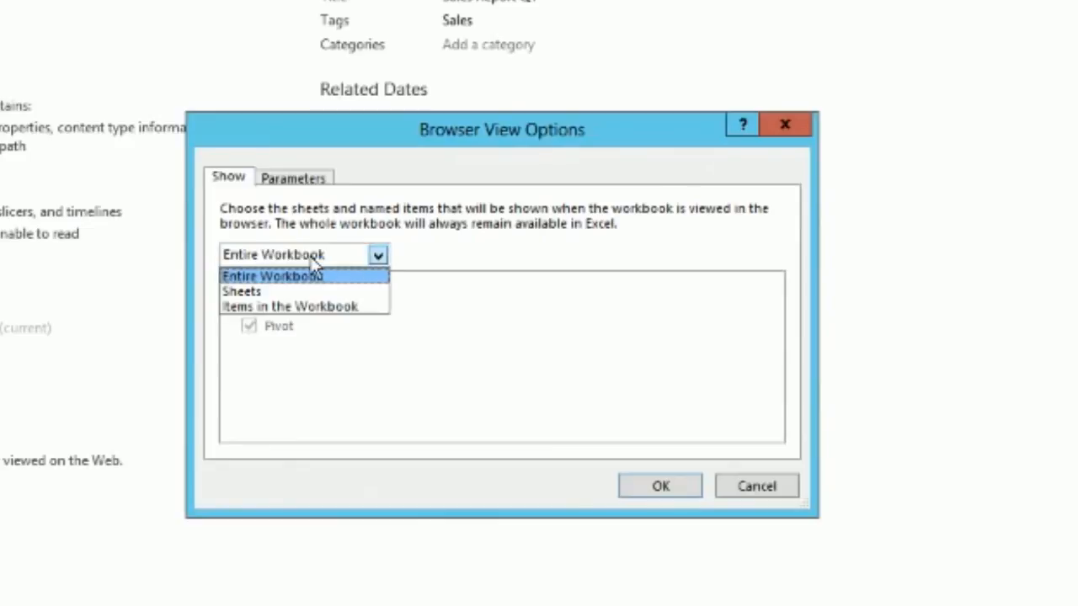
pyautogui.click(287, 306)
# Step: Select All Charts, All PivotTables and the AllProducts range, leaving SalesParam unchecked
pyautogui.click(228, 284)
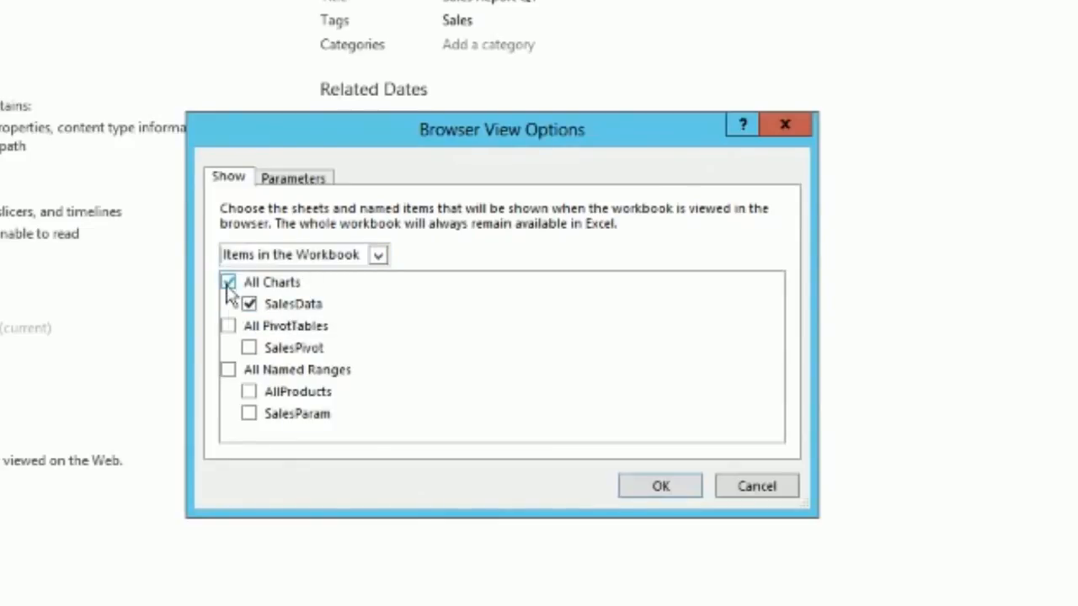
pyautogui.click(229, 325)
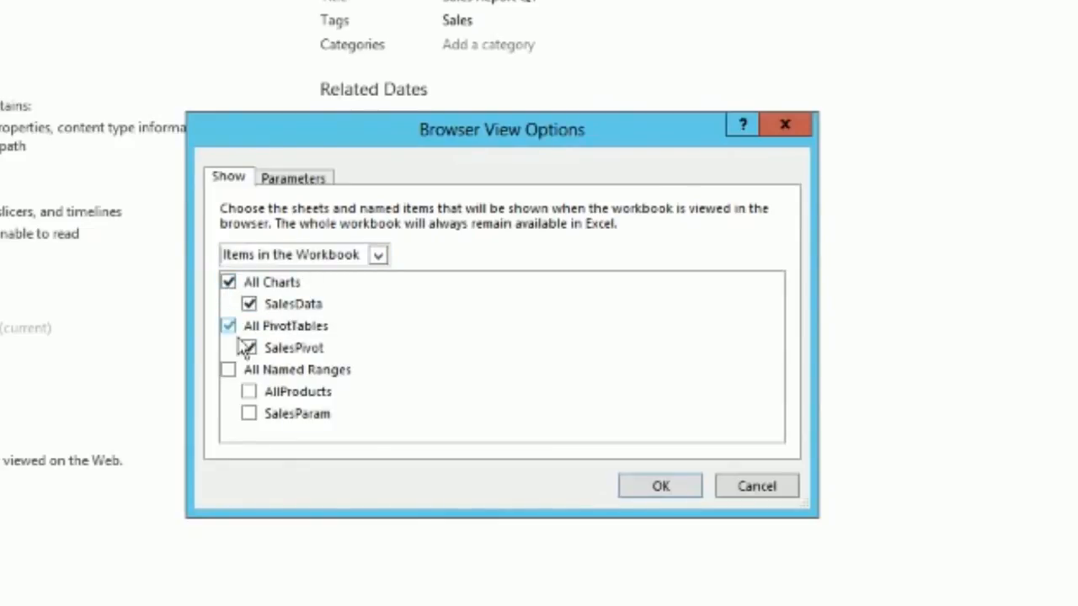
pyautogui.click(252, 414)
pyautogui.click(229, 370)
pyautogui.click(250, 392)
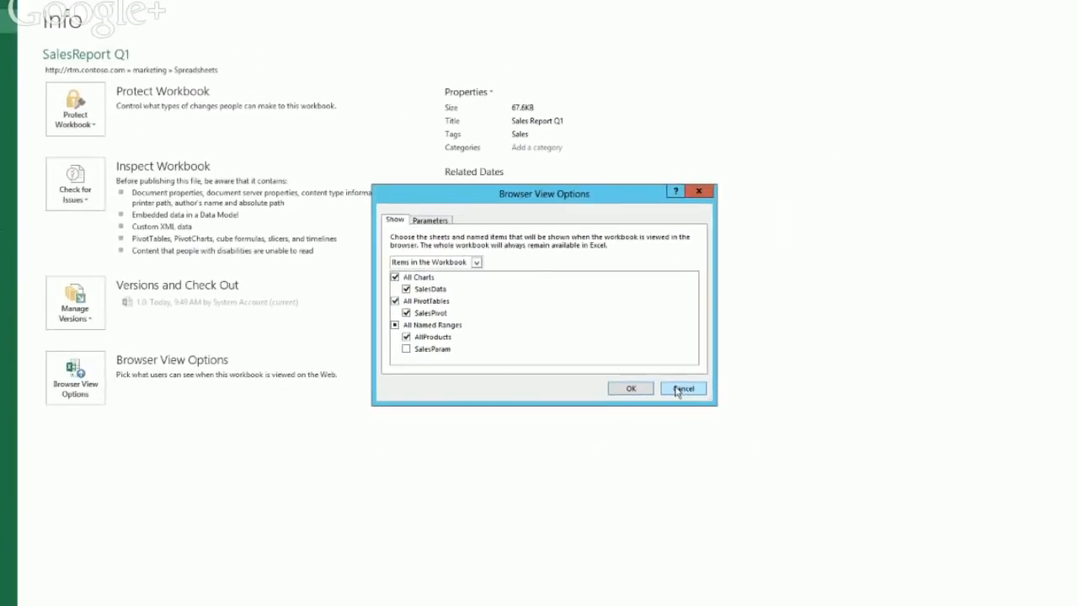
# Step: Cancel Browser View Options, bring Internet Explorer back maximized, and choose SalesData in the web part view
pyautogui.click(682, 389)
pyautogui.hotkey('alt', 'Tab')
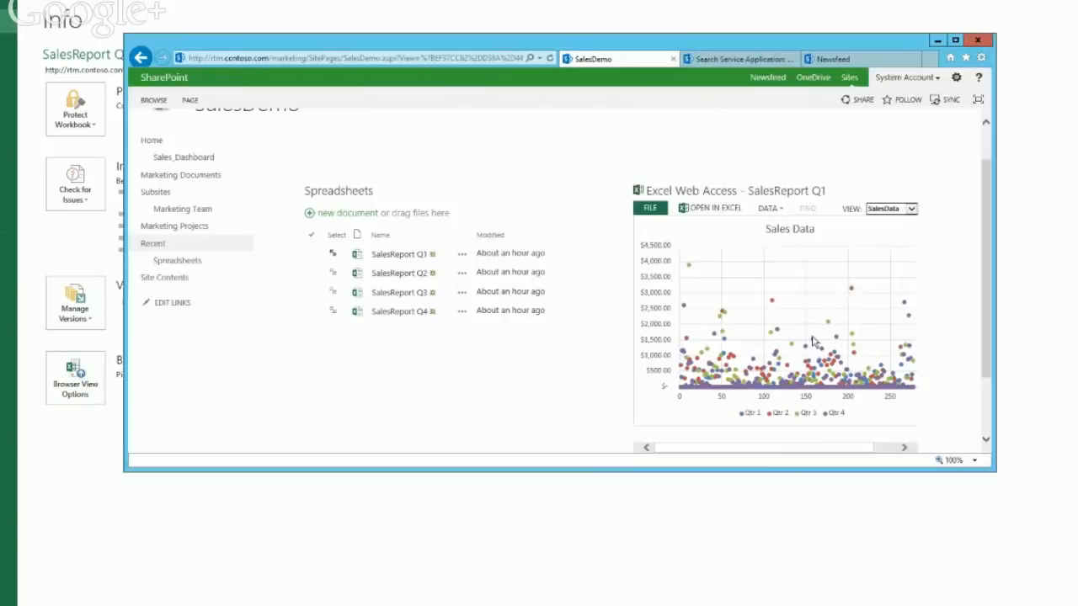
pyautogui.click(958, 40)
pyautogui.click(1025, 222)
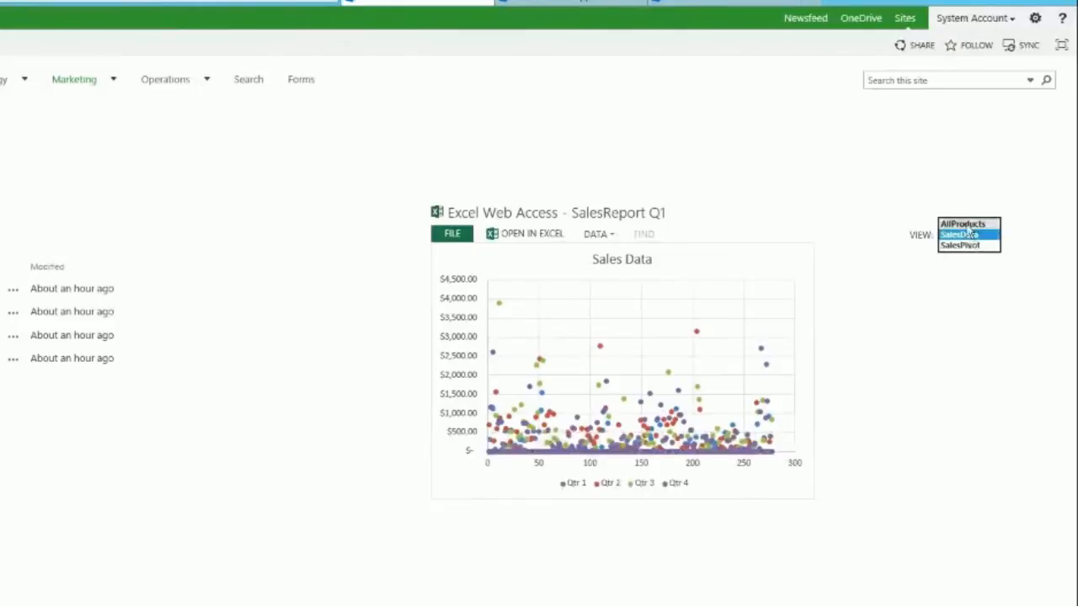
pyautogui.click(967, 233)
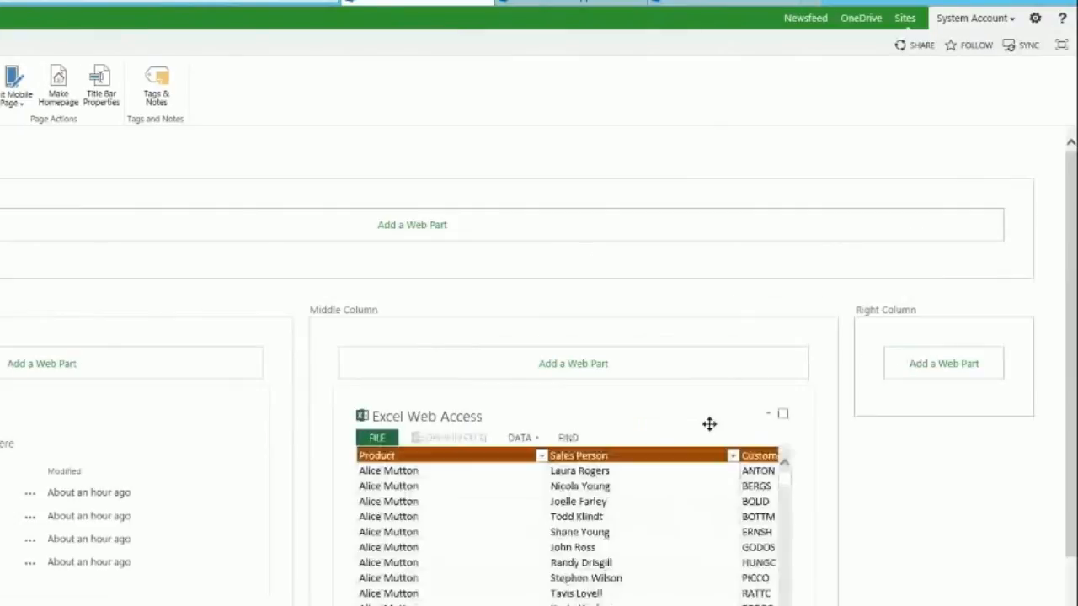
# Step: Edit the Excel Web Access part to show Named Item SalesData with the Named Item Drop-Down List off
pyautogui.click(771, 418)
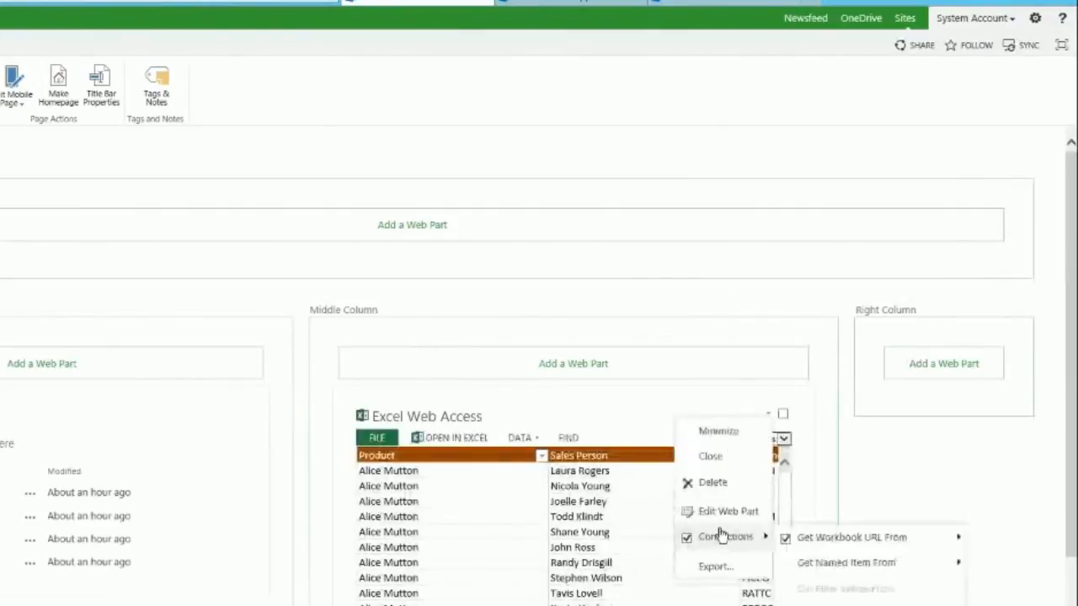
pyautogui.click(1015, 551)
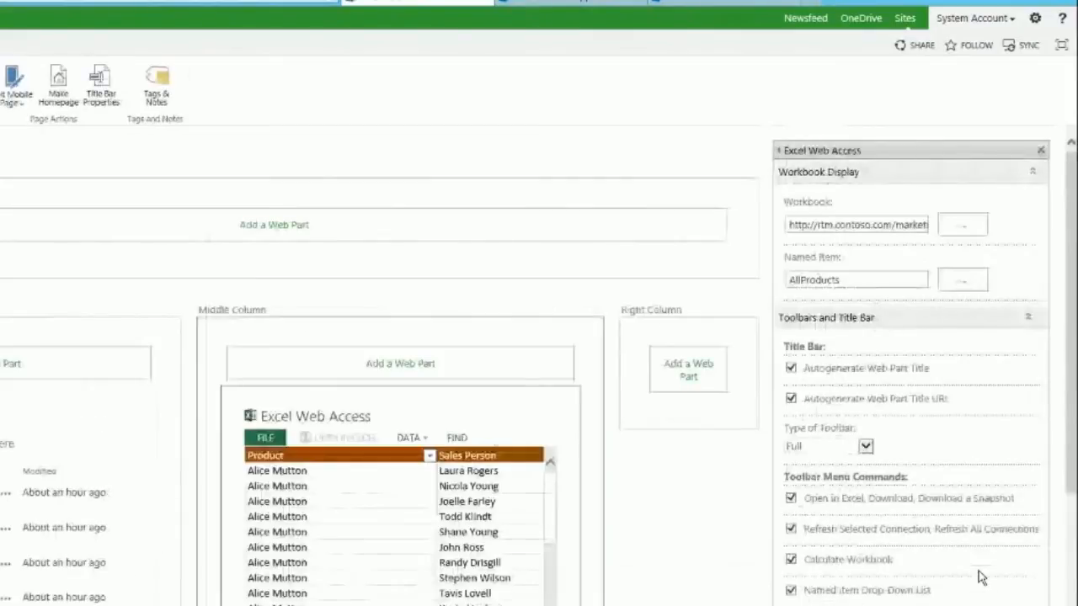
pyautogui.click(861, 280)
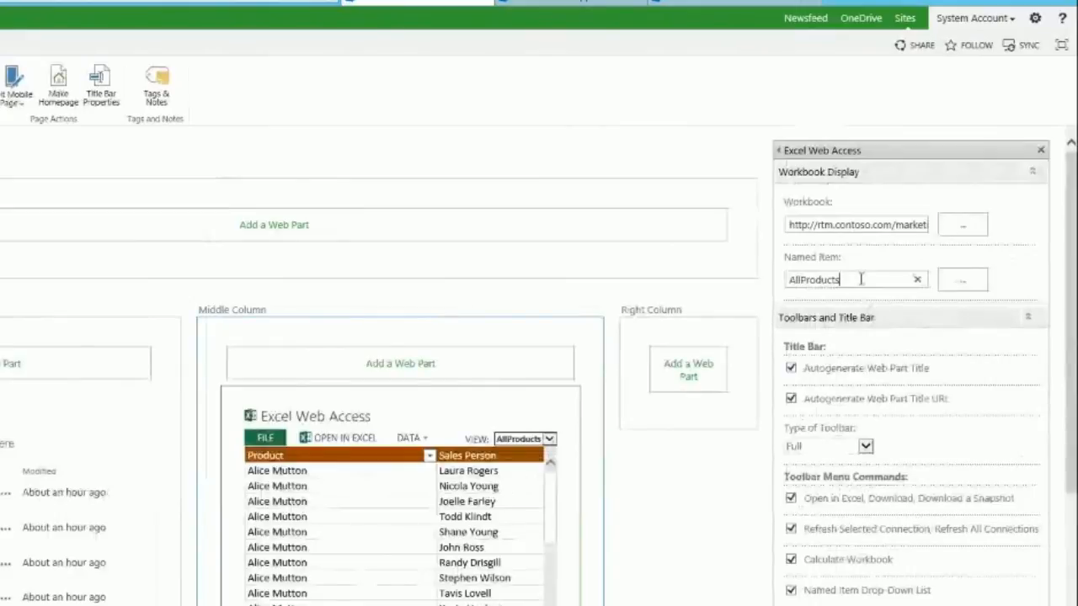
pyautogui.doubleClick(876, 280)
pyautogui.write('S')
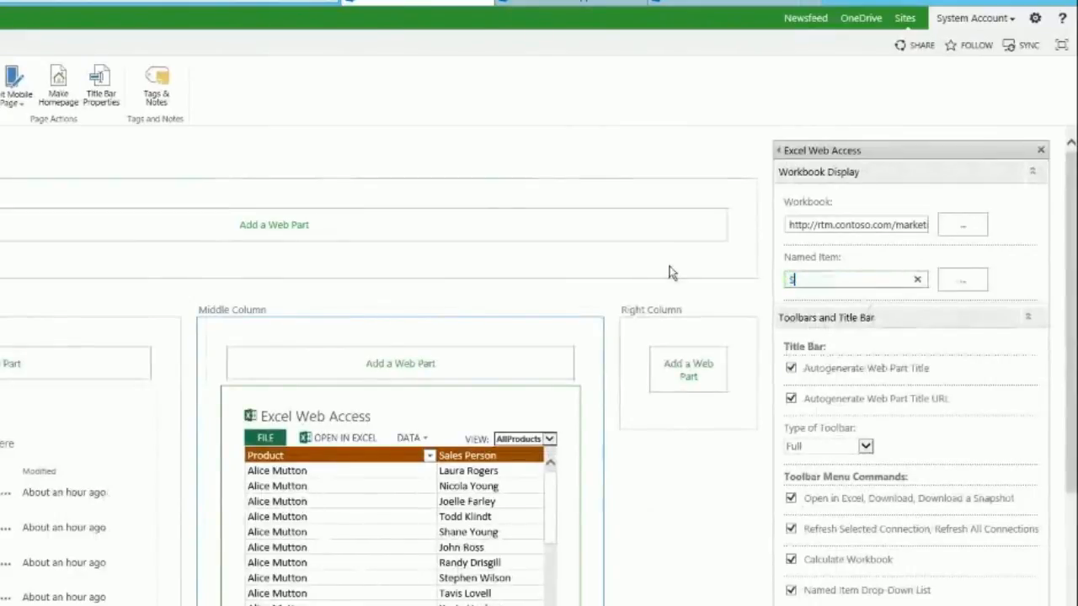
pyautogui.write('alesData')
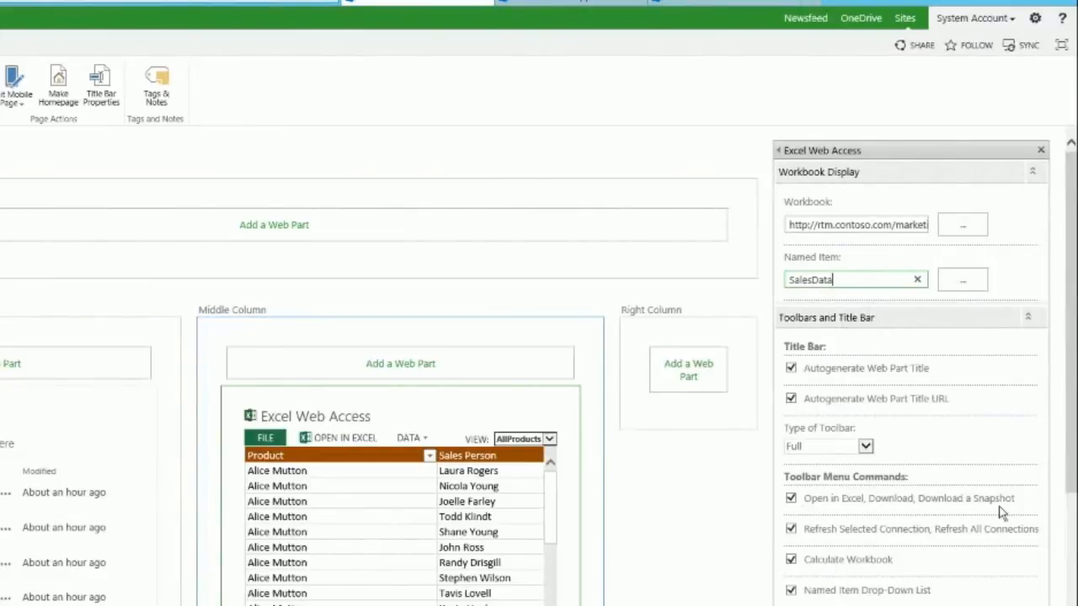
pyautogui.moveTo(1071, 462); pyautogui.dragTo(1074, 563)
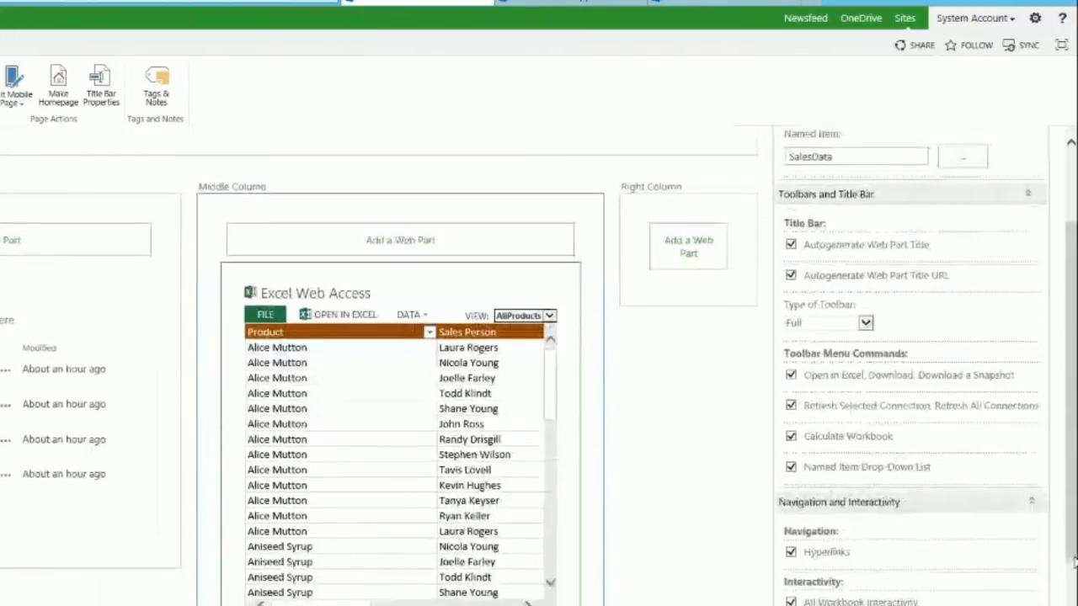
pyautogui.click(792, 469)
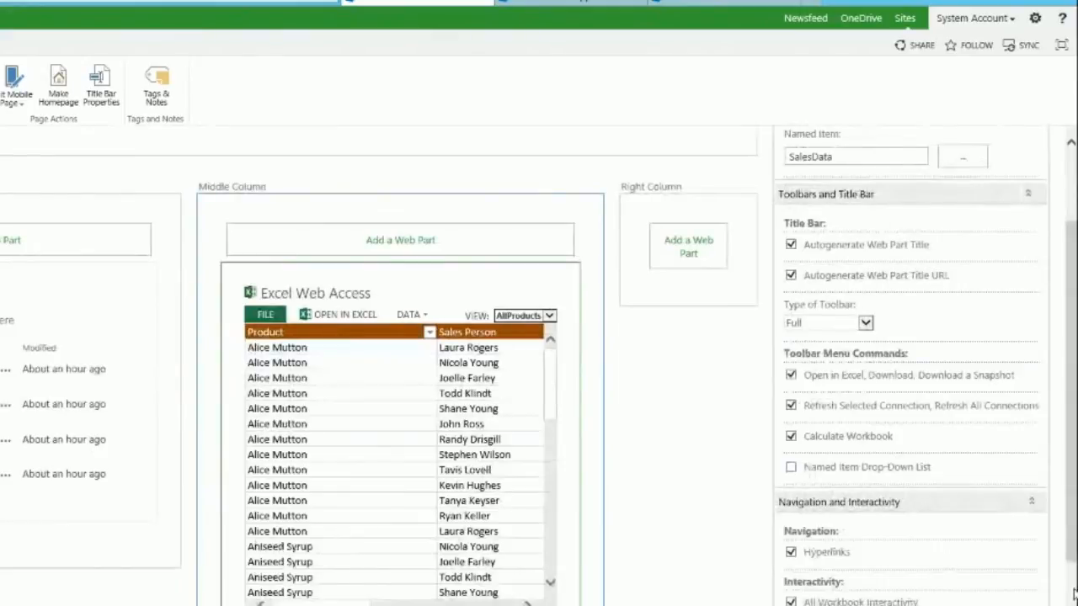
# Step: Reopen the chart part's Edit Web Part settings and check Named Item Drop-Down List again
pyautogui.scroll(-3, 1075, 593)
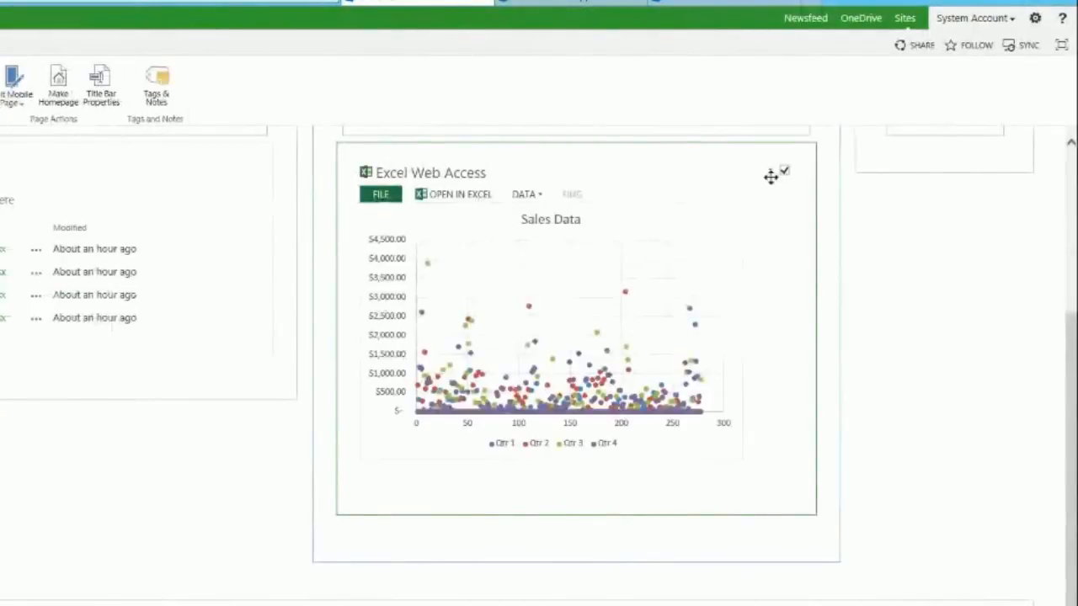
pyautogui.moveTo(1074, 335); pyautogui.dragTo(1072, 286)
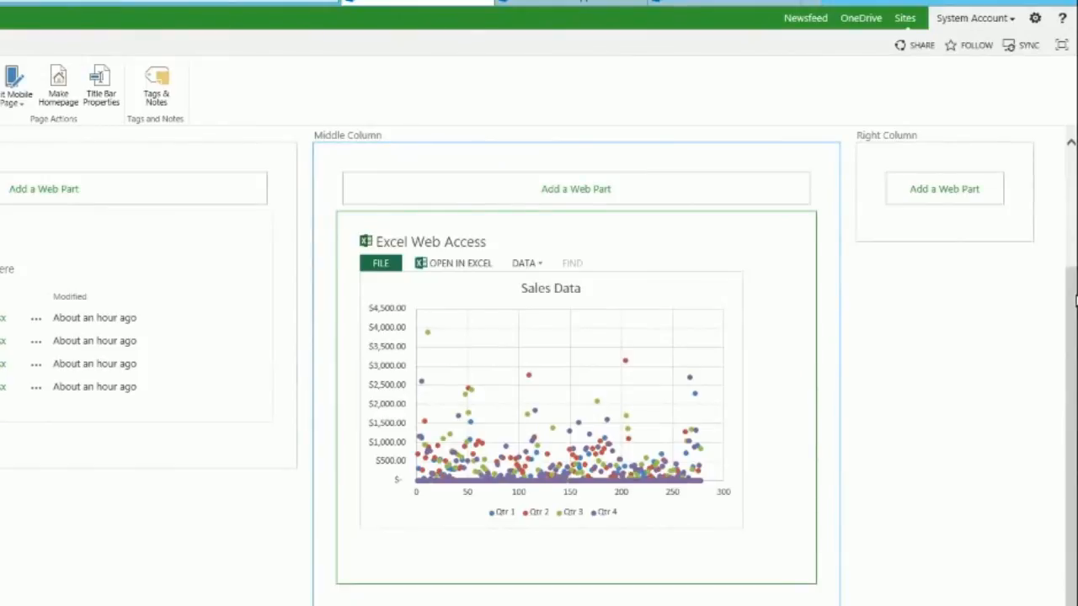
pyautogui.scroll(1, 1074, 299)
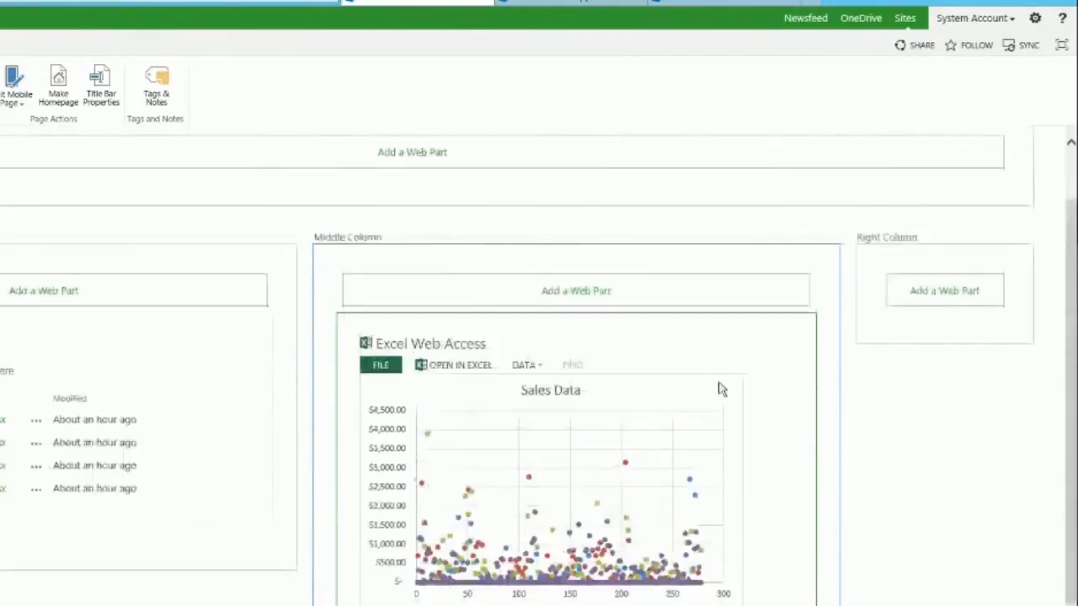
pyautogui.moveTo(688, 344)
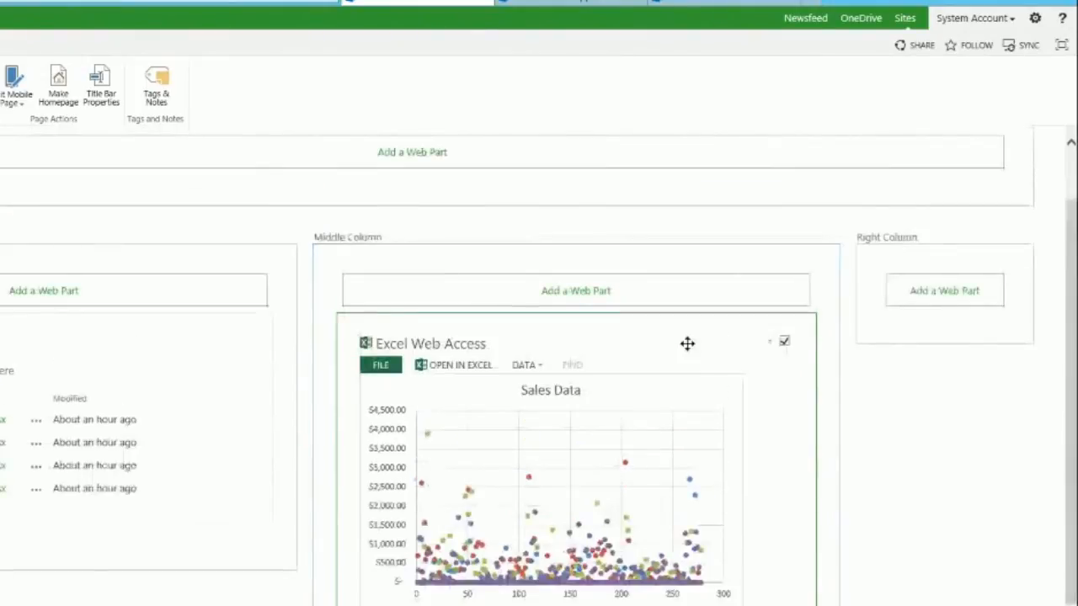
pyautogui.click(769, 346)
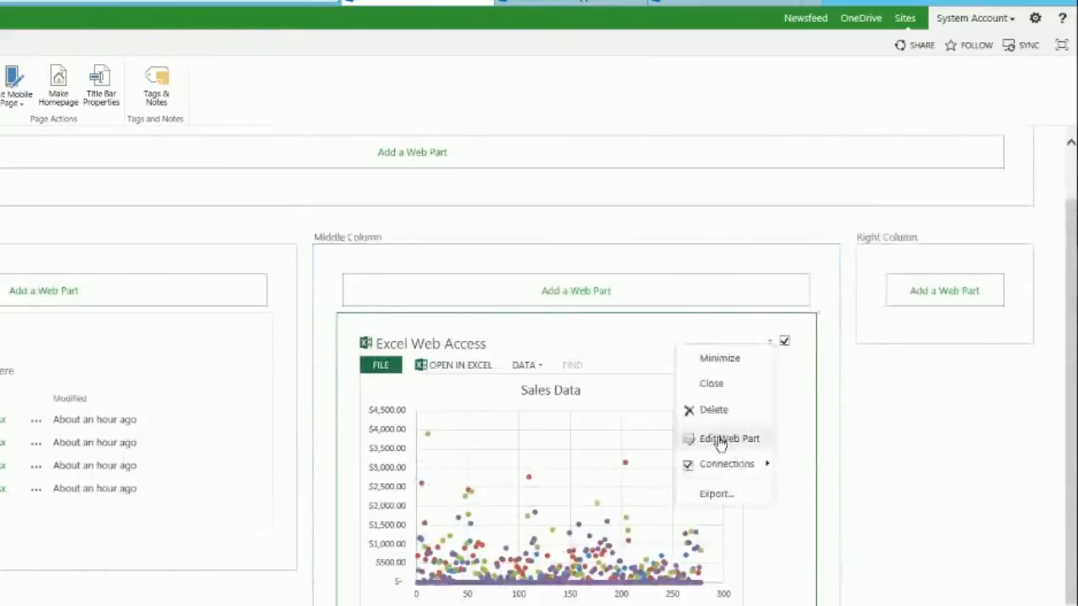
pyautogui.click(722, 440)
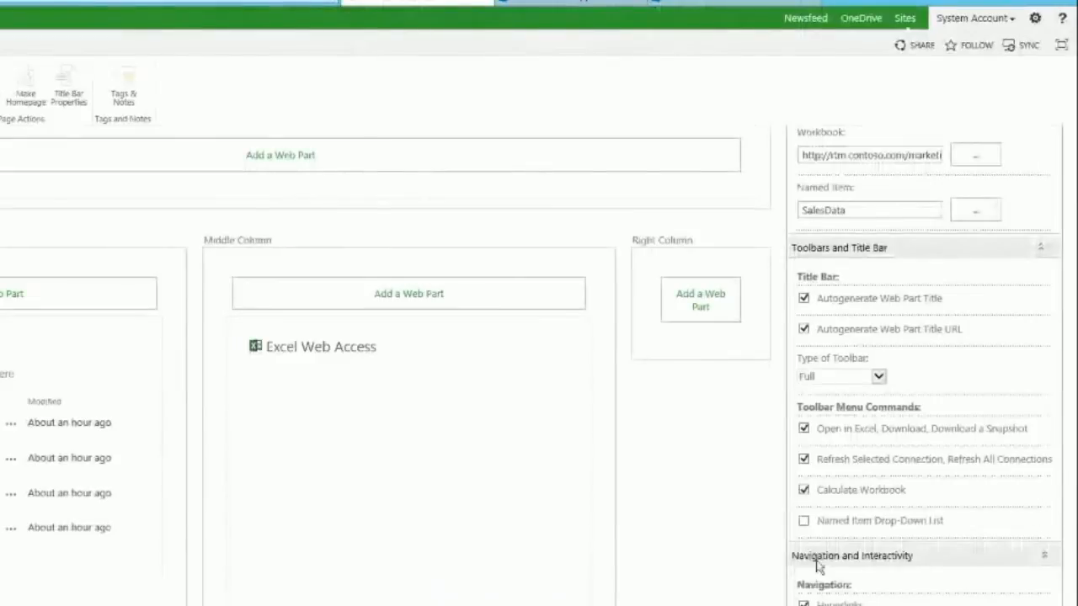
pyautogui.click(790, 518)
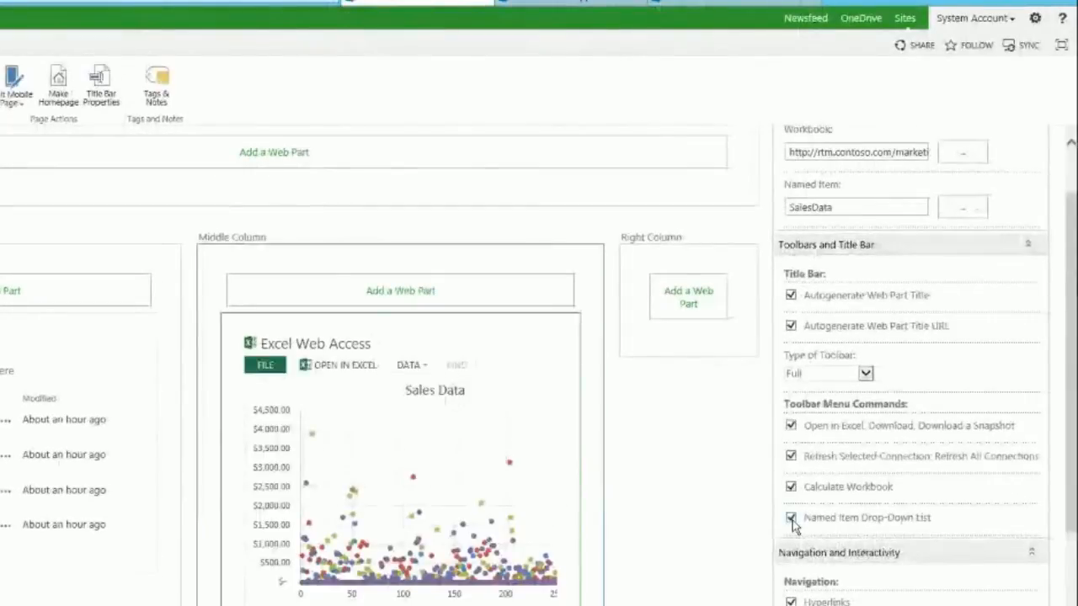
pyautogui.click(1070, 175)
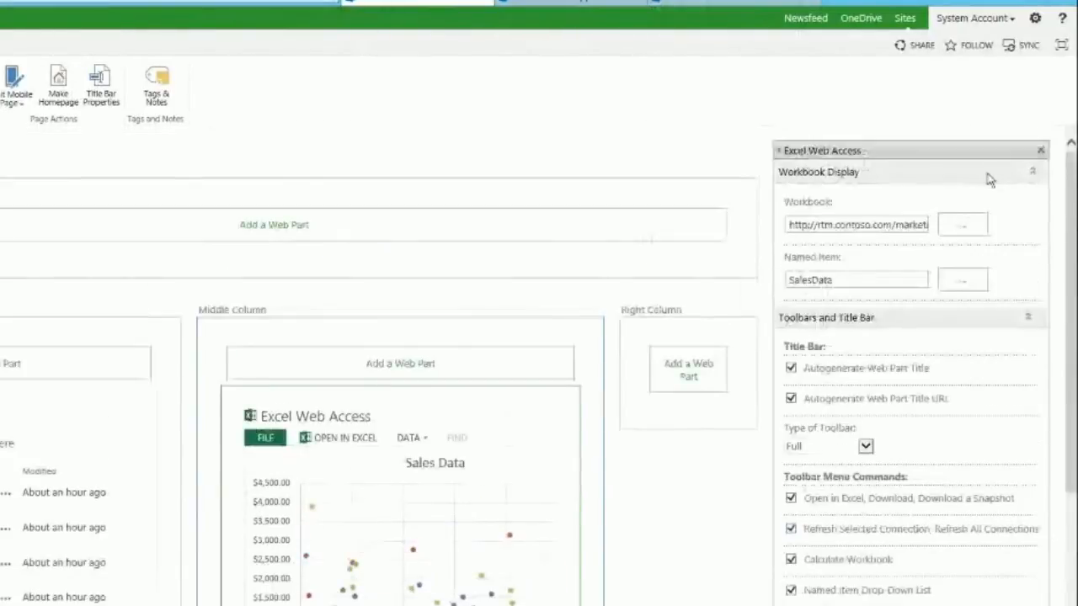
pyautogui.click(1071, 529)
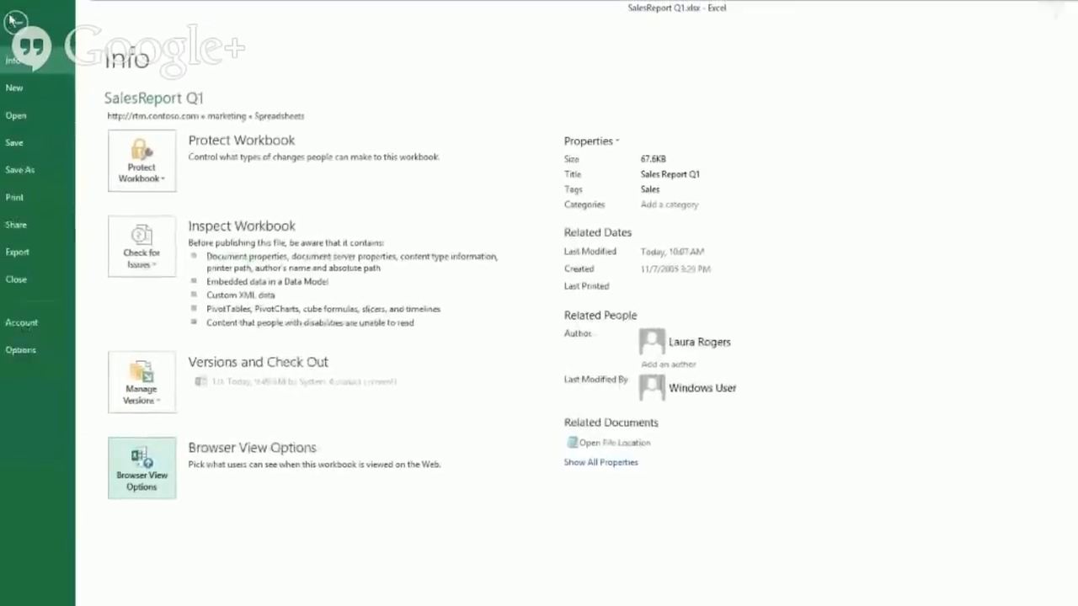
# Step: Leave Backstage and view the defined names AllProducts and SalesPerson in the Name Box list
pyautogui.press('Escape')
pyautogui.click(69, 120)
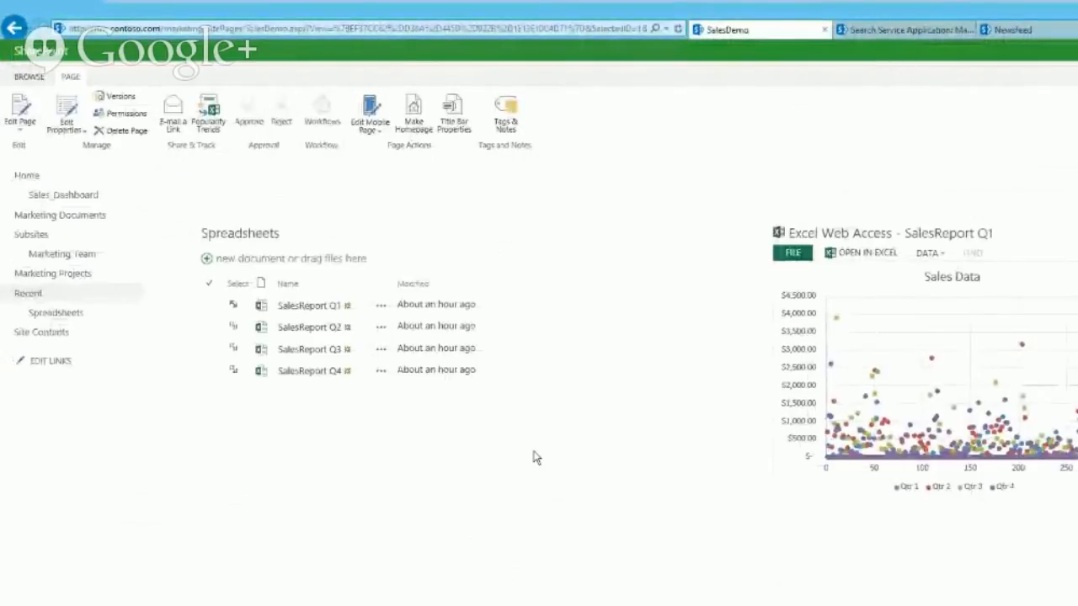
# Step: Load SalesReport Q2 in the viewer, keep its AllProducts view, then load SalesReport Q3
pyautogui.click(236, 331)
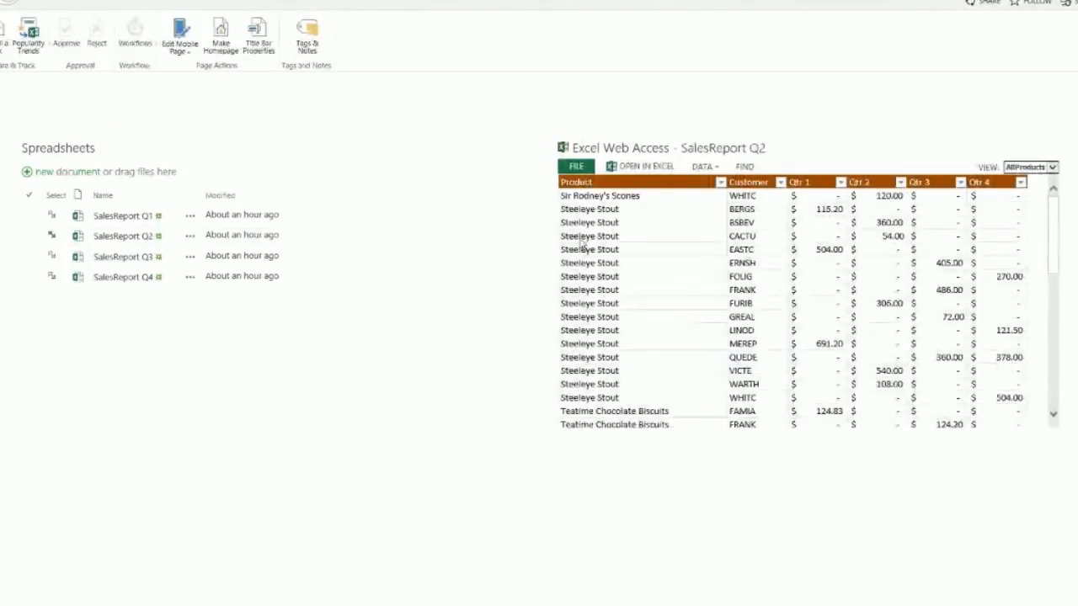
pyautogui.click(1052, 169)
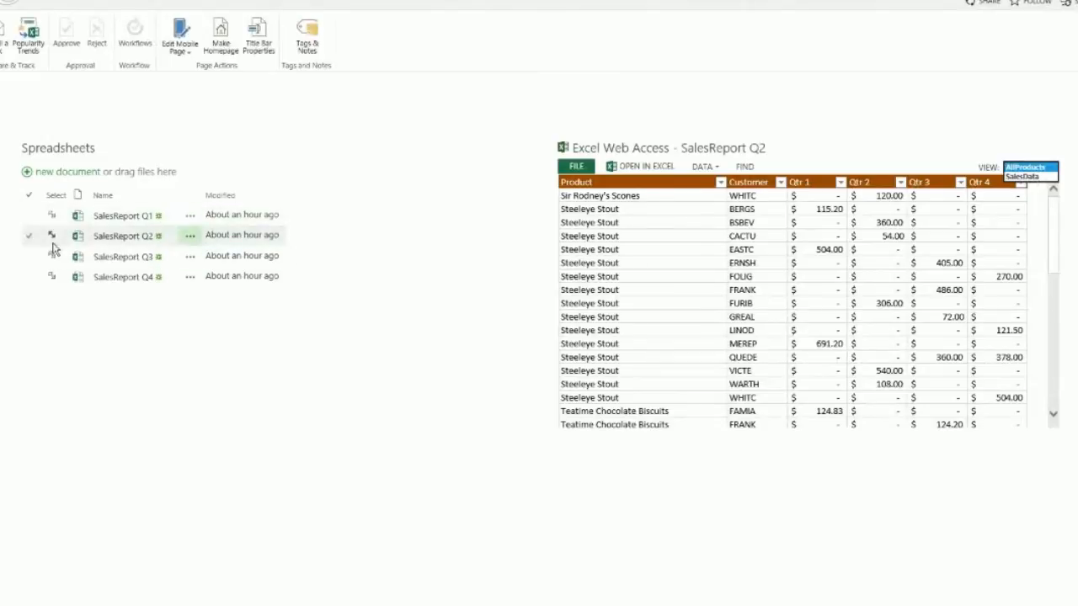
pyautogui.click(133, 378)
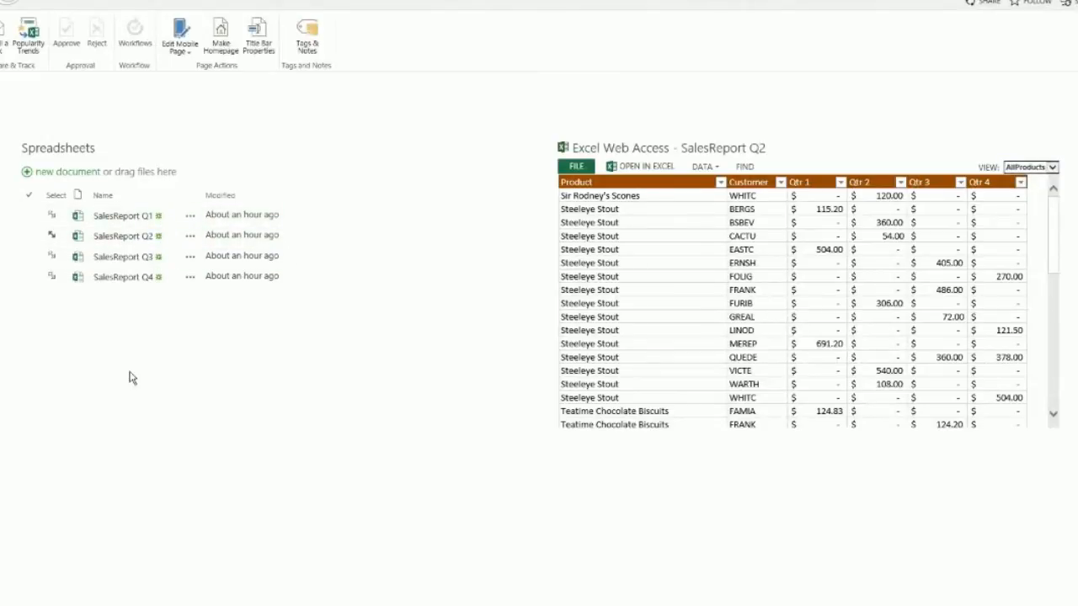
pyautogui.click(52, 256)
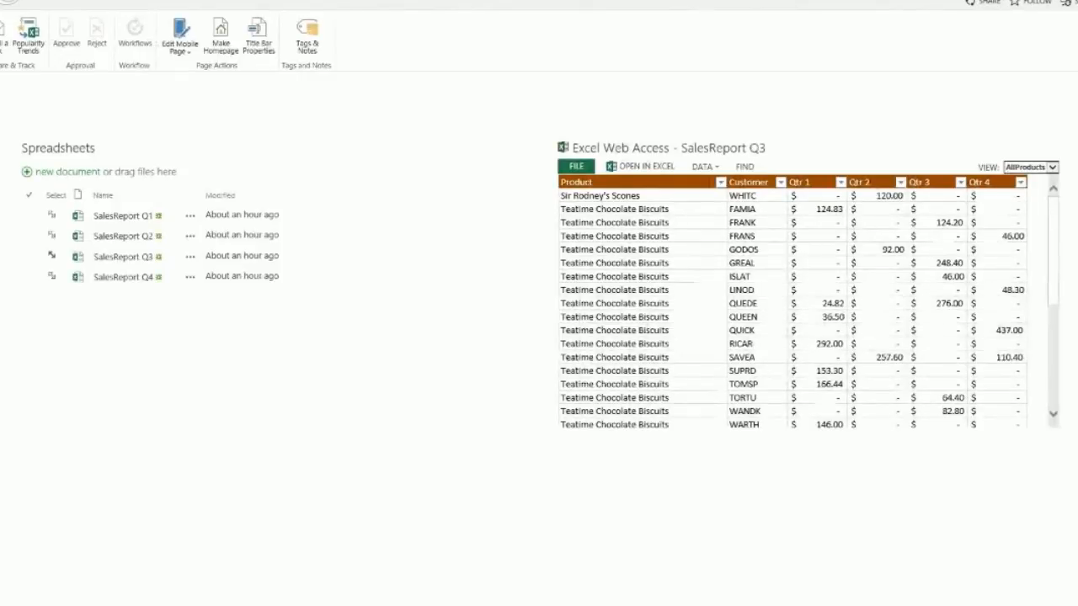
pyautogui.moveTo(74, 603)
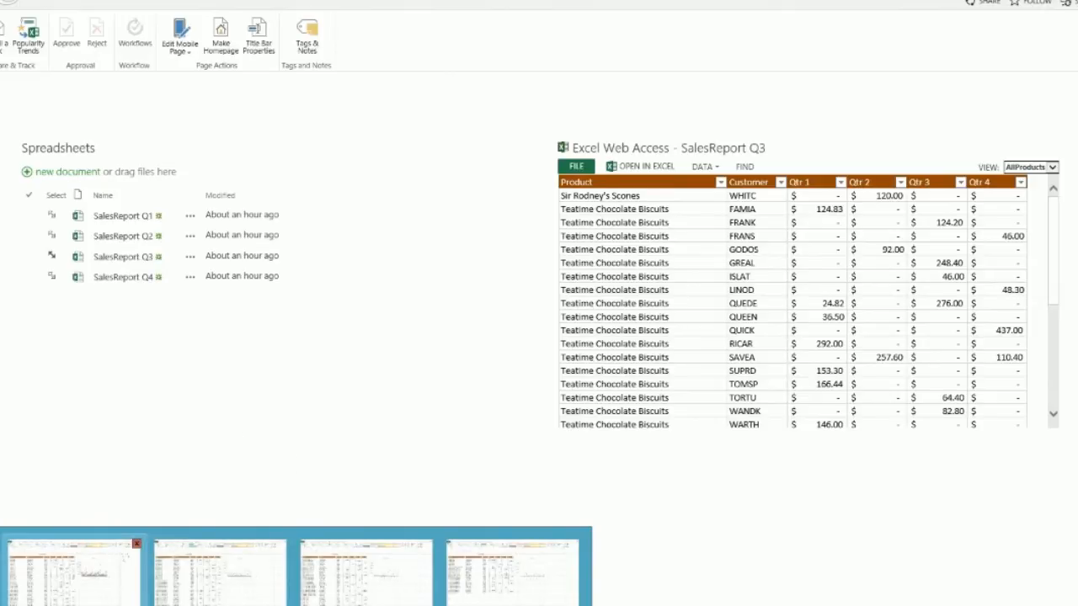
# Step: Switch to the SalesReport Q2 workbook and begin inserting a PivotTable
pyautogui.click(74, 573)
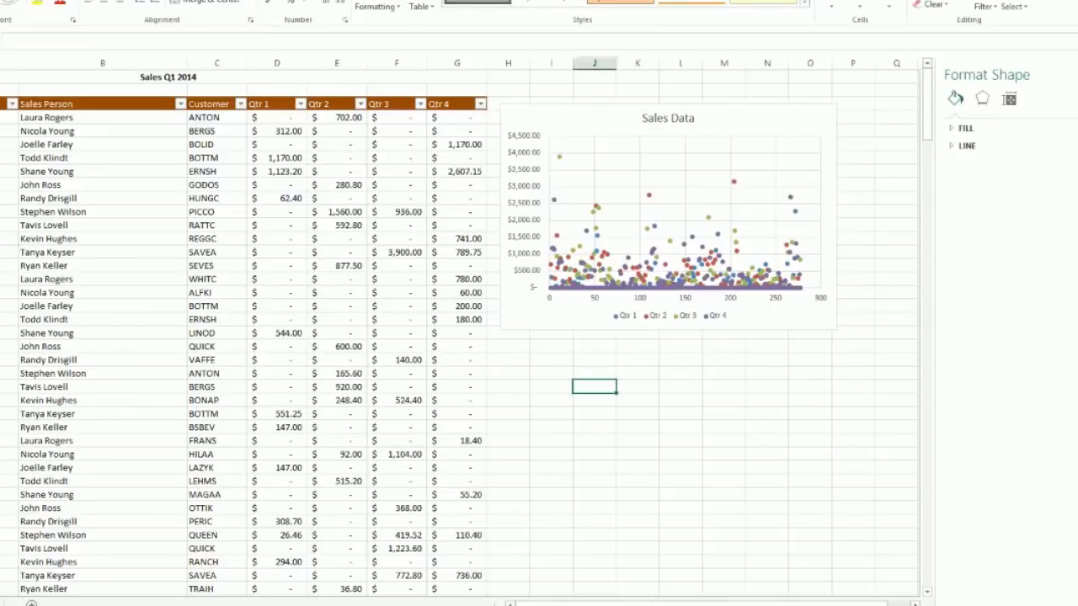
pyautogui.hotkey('alt', 'Tab')
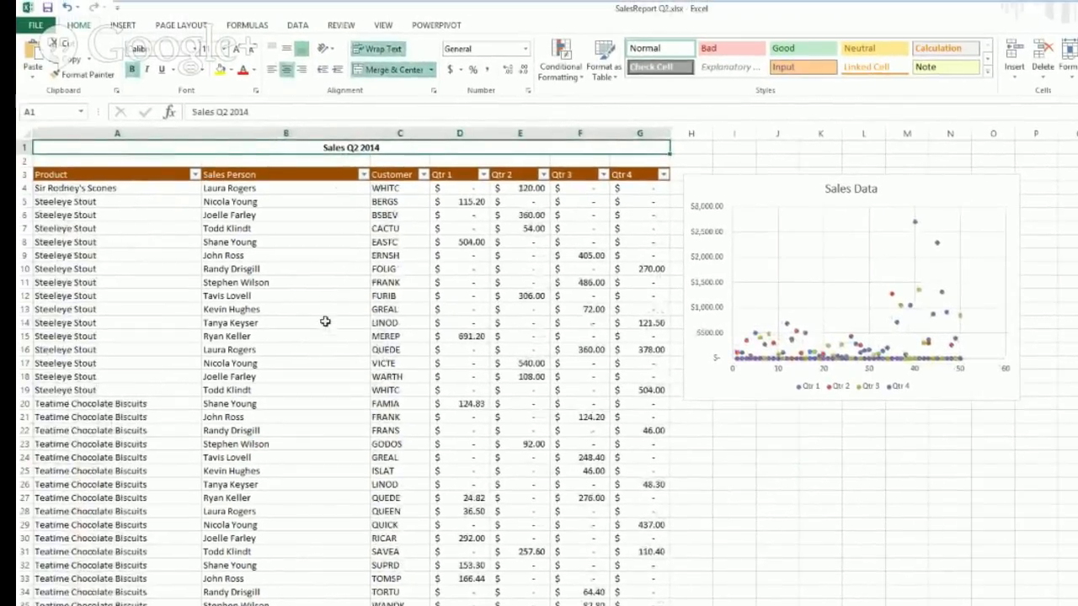
pyautogui.click(126, 25)
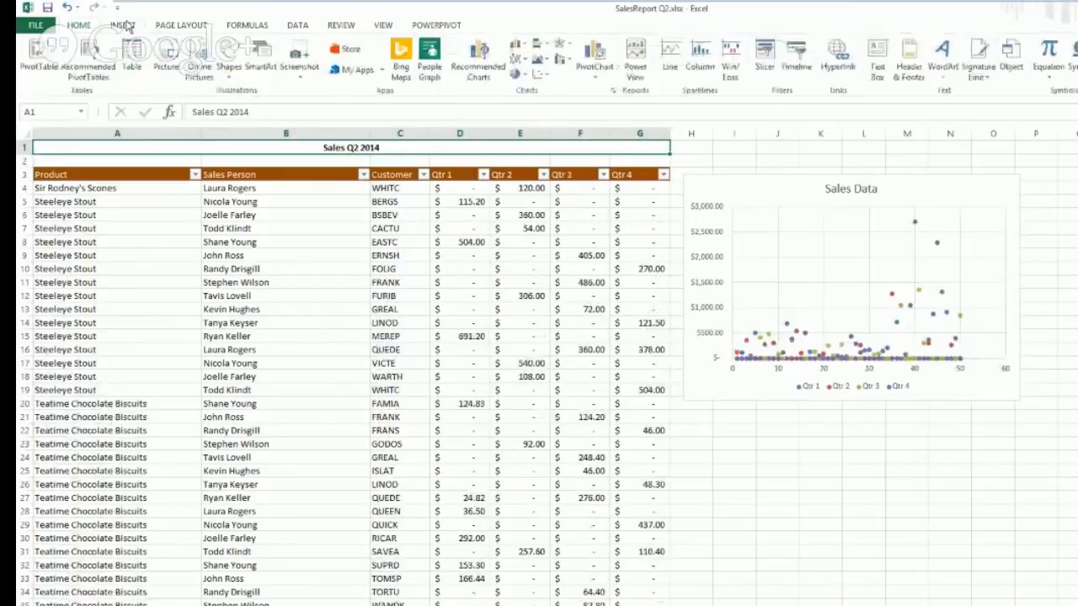
pyautogui.click(42, 74)
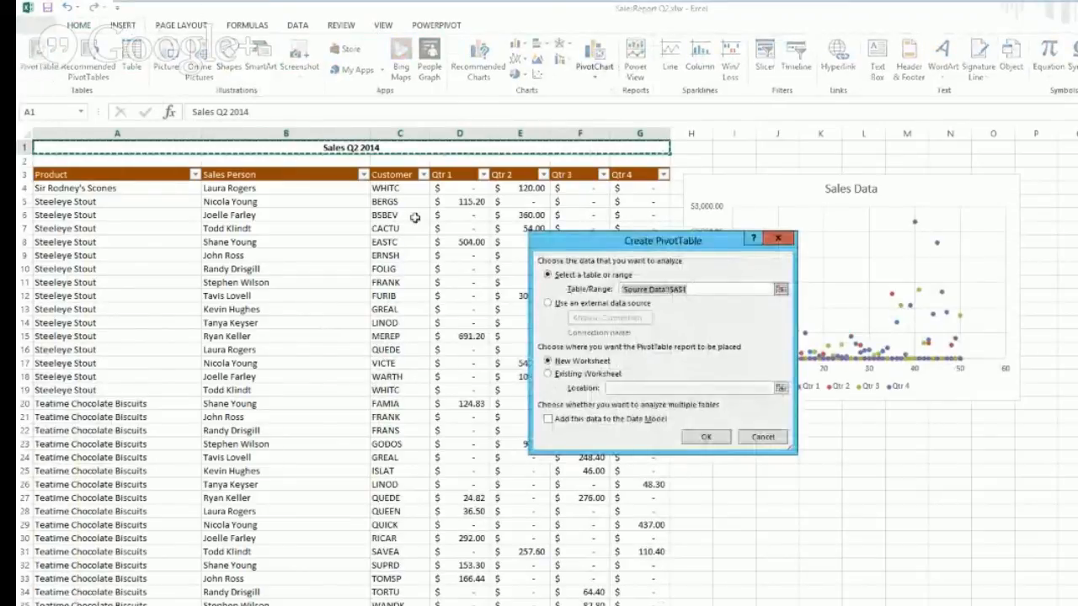
# Step: Use the data in A4:G53 (AllProducts) as the source and create the PivotTable on a new worksheet
pyautogui.click(781, 289)
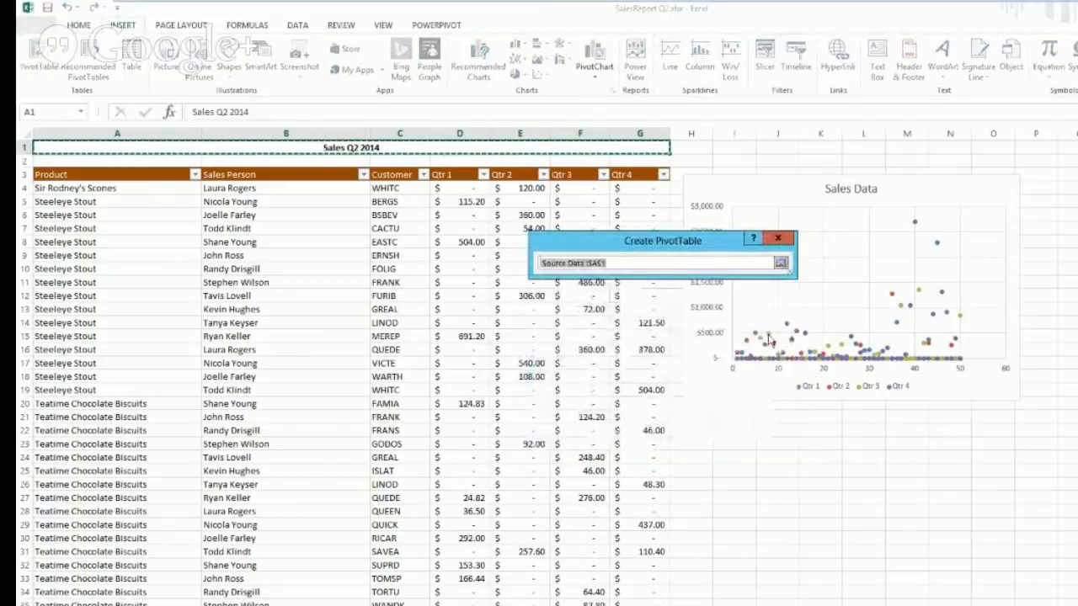
pyautogui.scroll(-20, 769, 371)
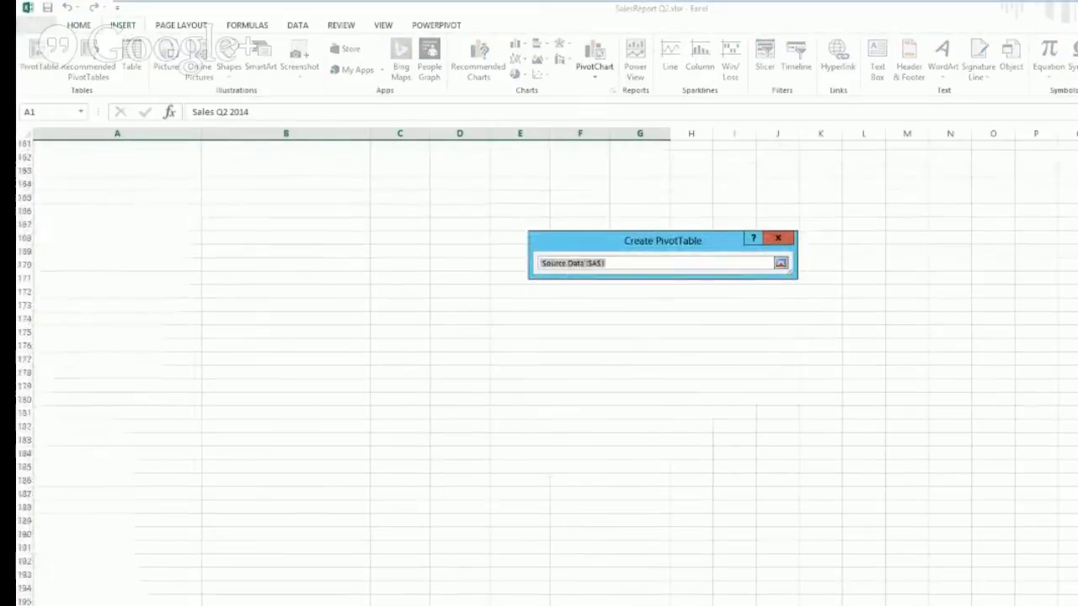
pyautogui.scroll(20, 694, 454)
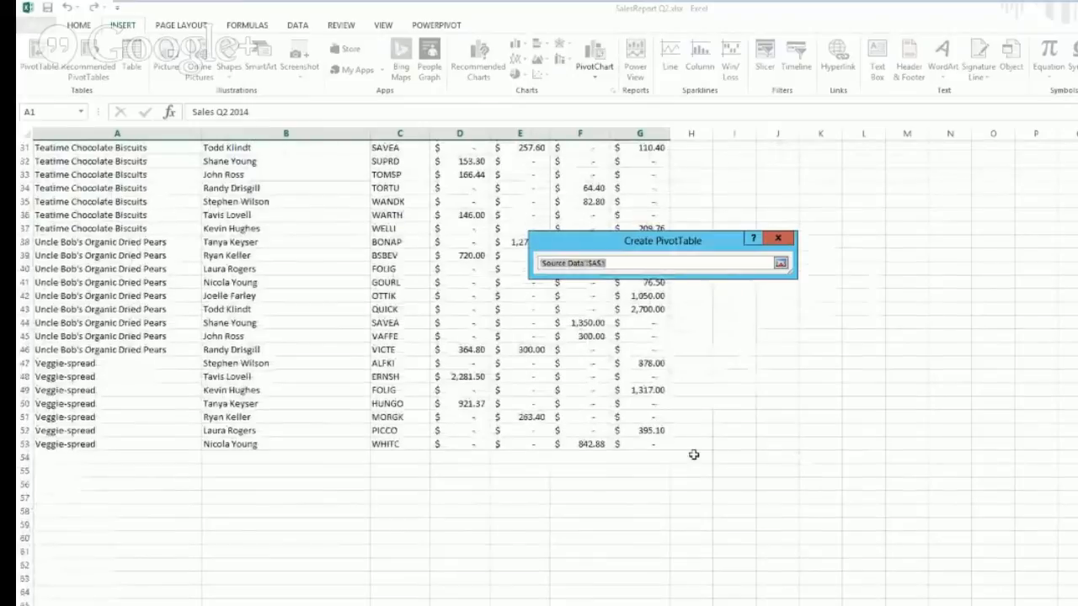
pyautogui.moveTo(640, 442)
pyautogui.moveTo(640, 442); pyautogui.dragTo(52, 174)
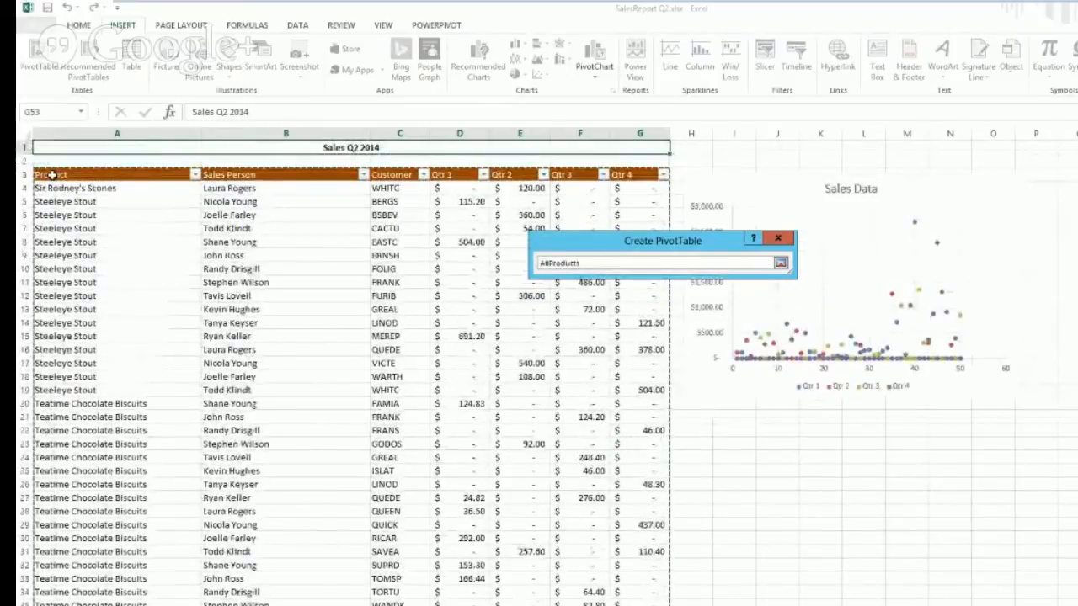
pyautogui.click(782, 265)
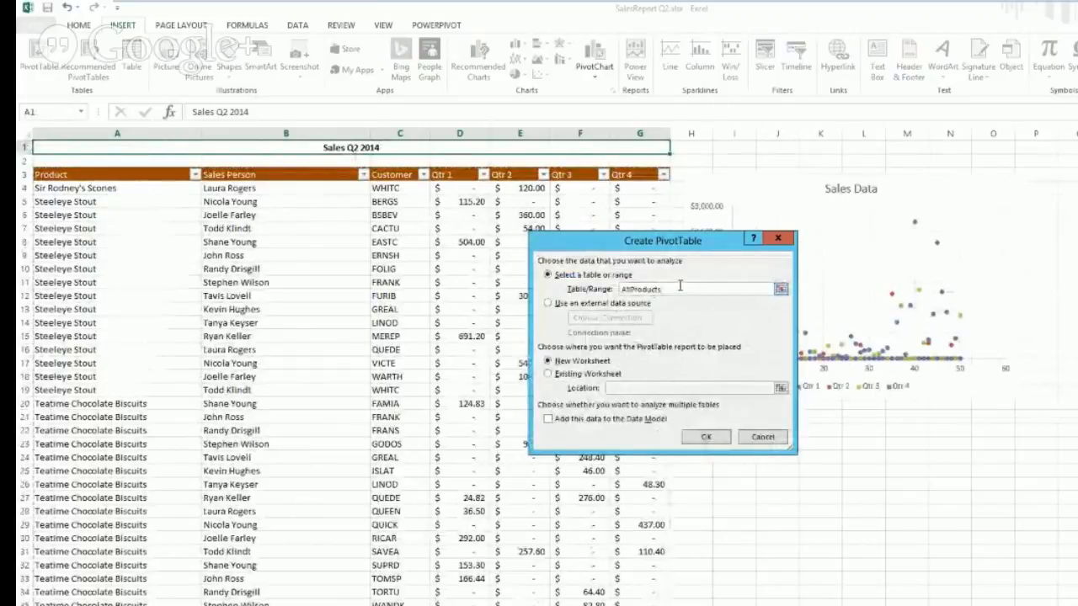
pyautogui.click(549, 375)
pyautogui.click(548, 360)
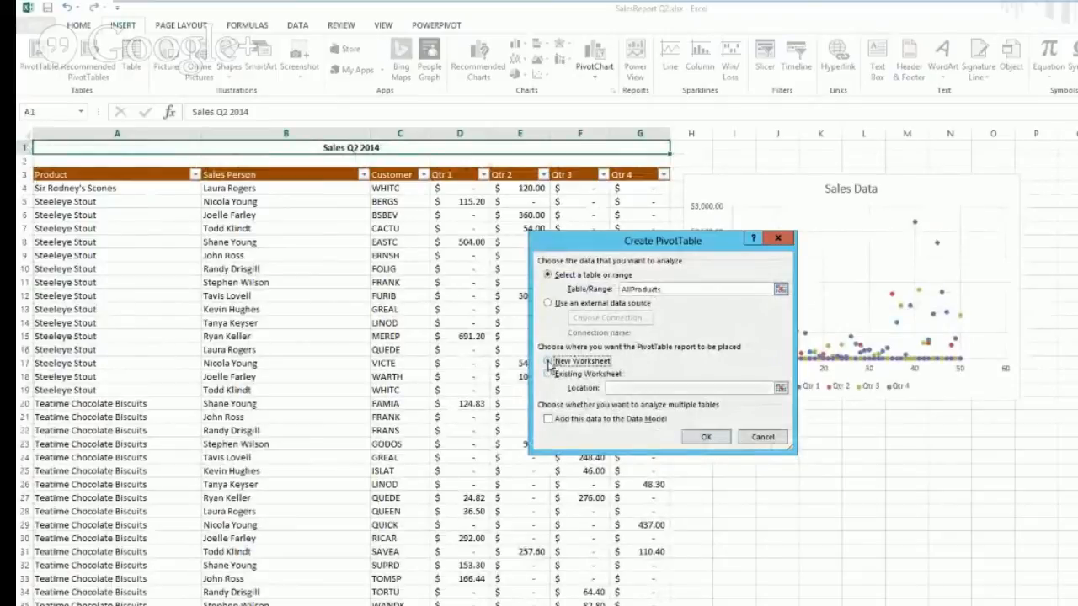
pyautogui.click(724, 444)
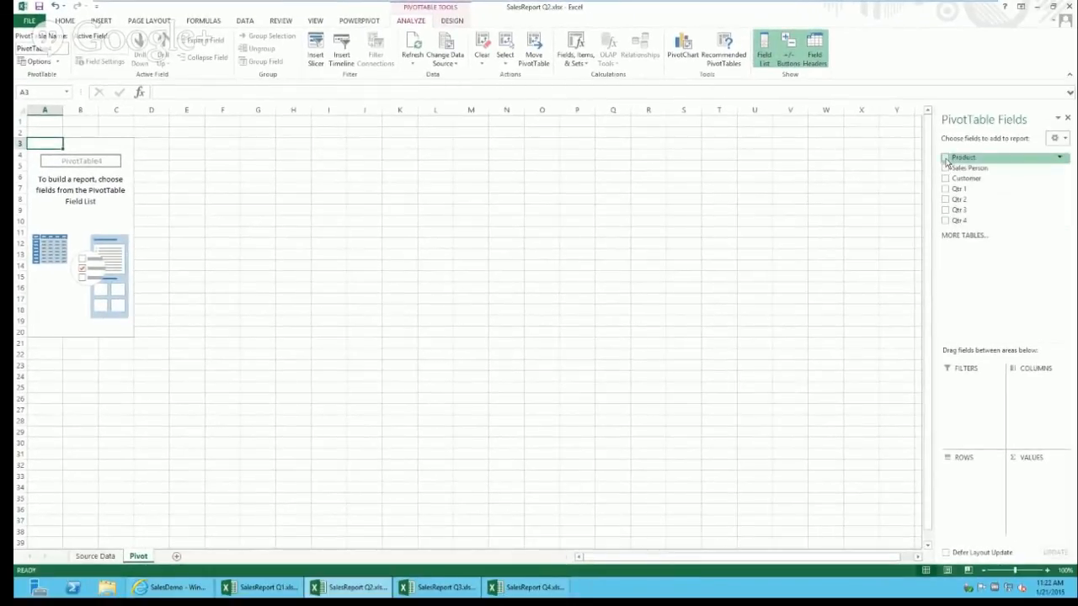
# Step: Put Product in rows, add Qtr 1–4 sums, and make Sales Person a report filter
pyautogui.click(946, 159)
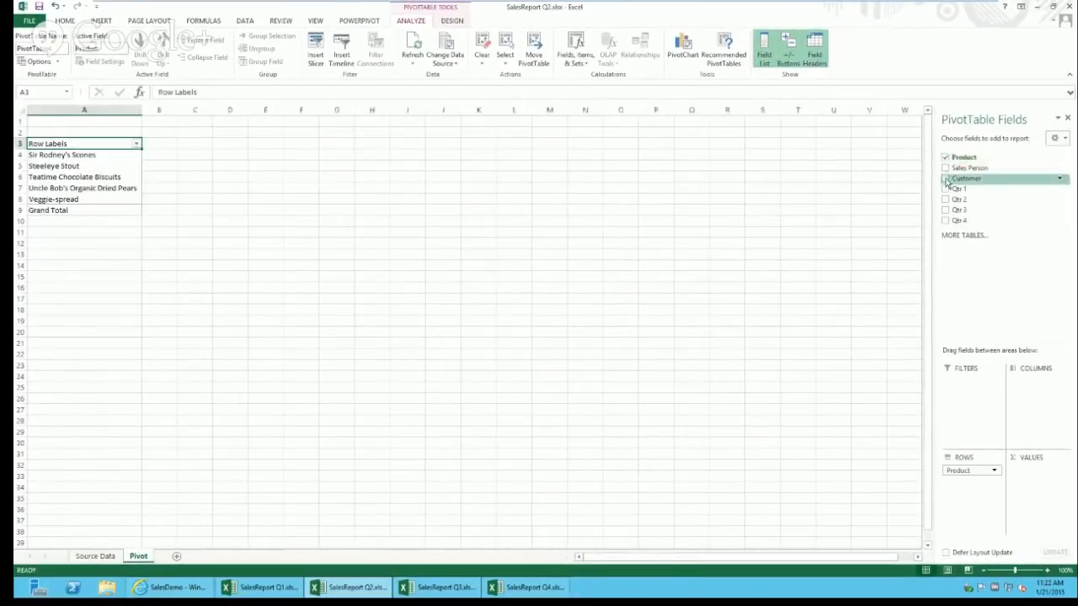
pyautogui.click(946, 189)
pyautogui.click(945, 200)
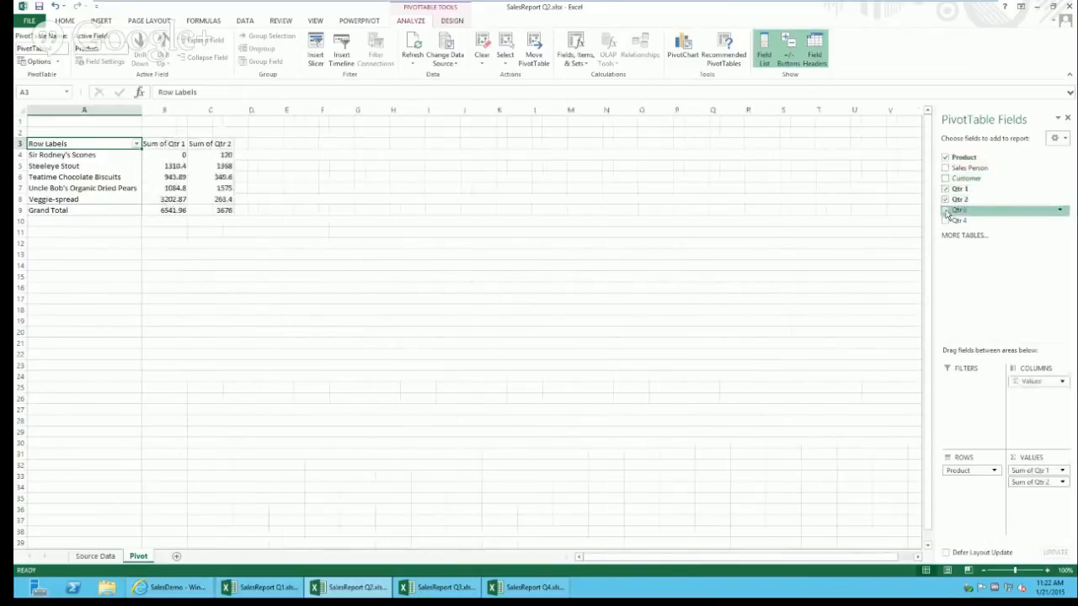
pyautogui.click(946, 210)
pyautogui.click(946, 221)
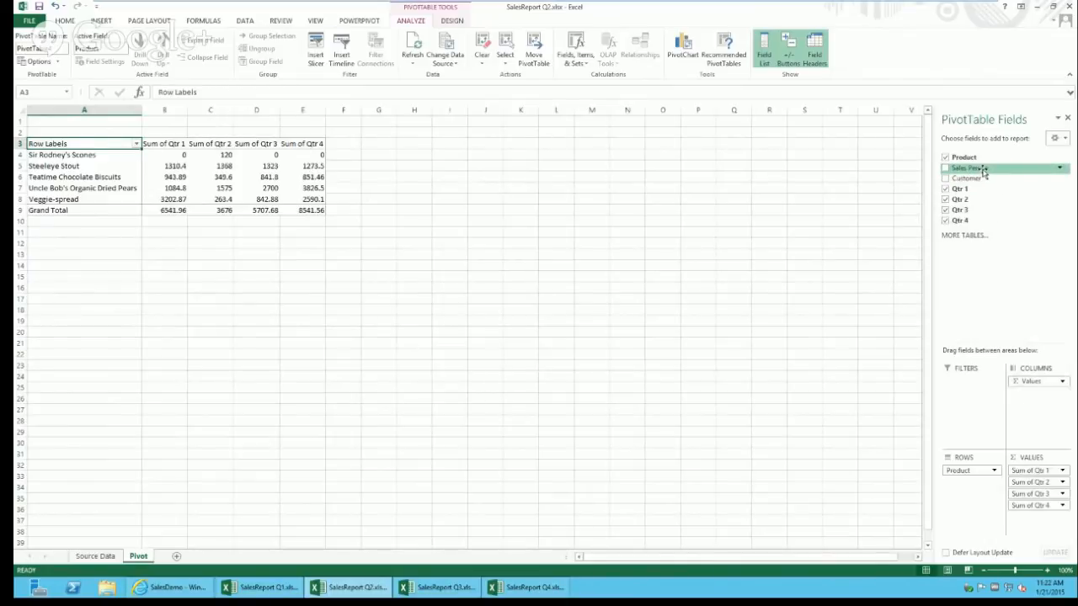
pyautogui.moveTo(982, 170); pyautogui.dragTo(961, 419)
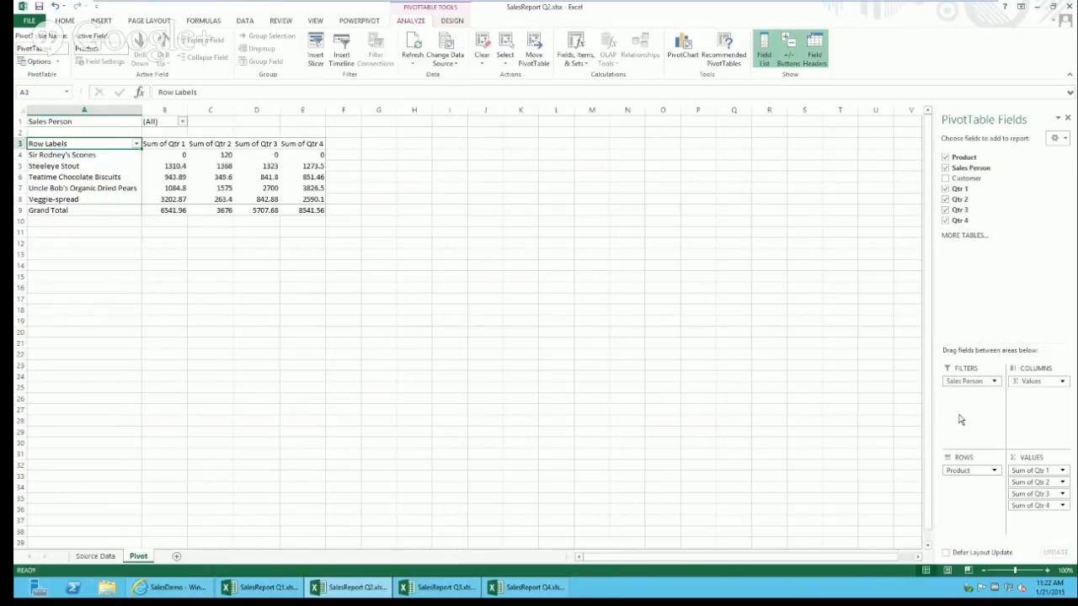
# Step: Filter the pivot to one salesperson, switch to another, then select the B1 filter cell
pyautogui.click(182, 122)
pyautogui.click(91, 157)
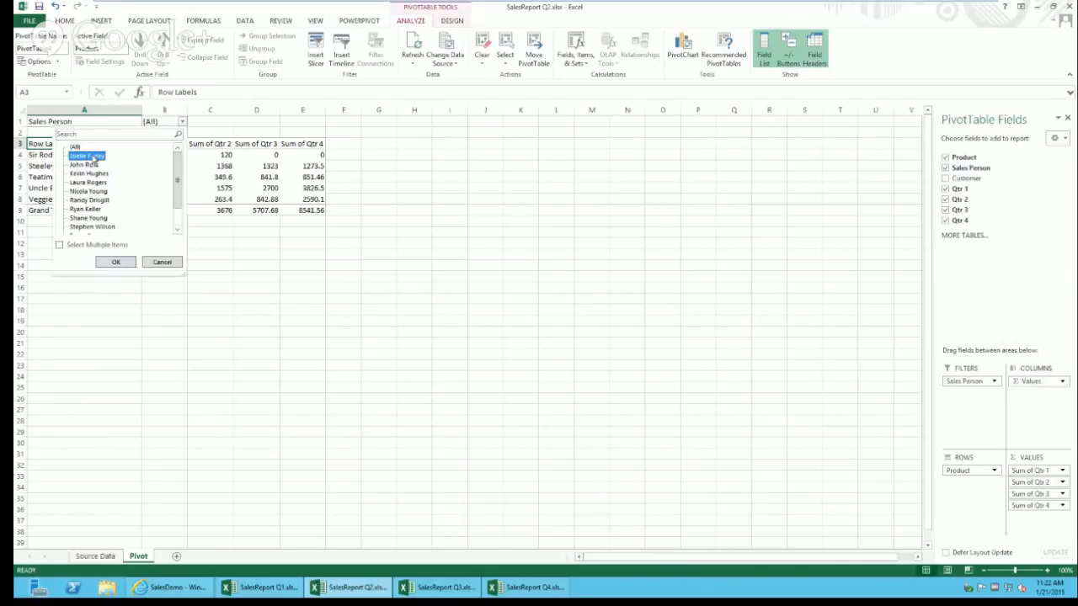
pyautogui.click(126, 263)
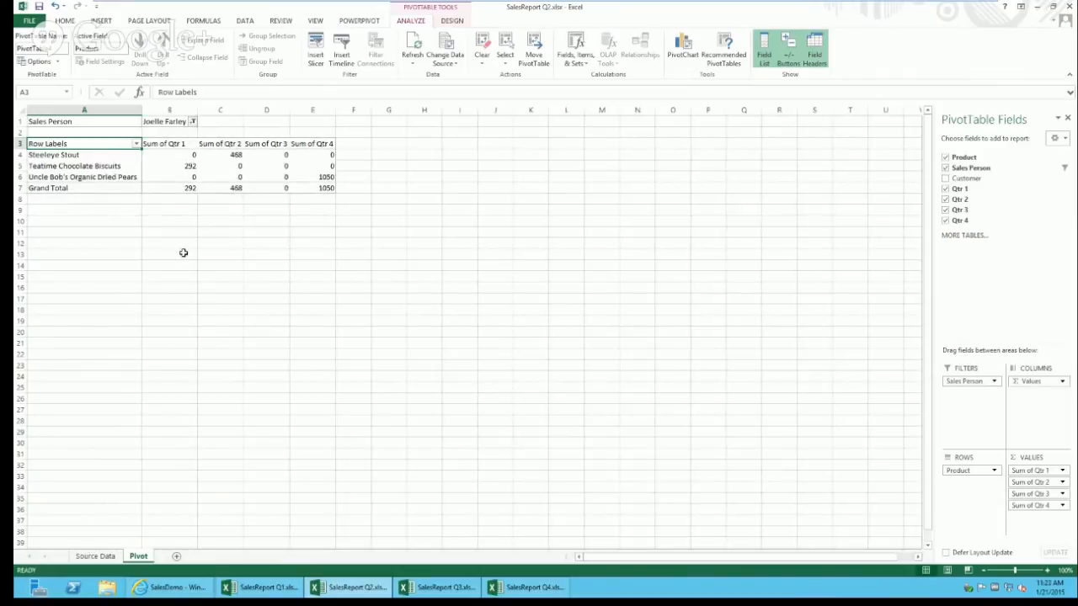
pyautogui.click(193, 123)
pyautogui.click(109, 210)
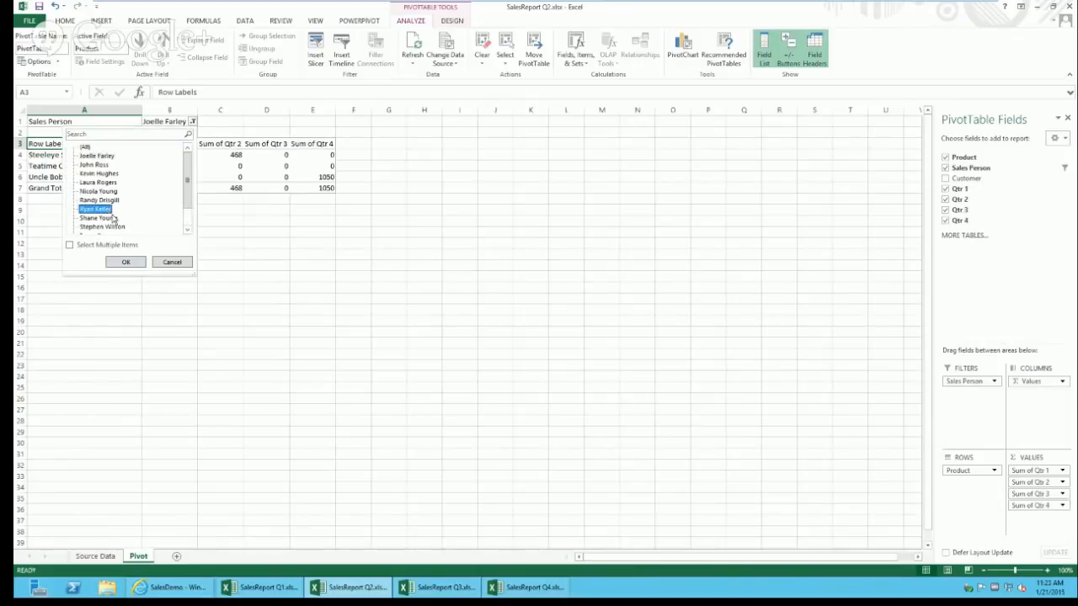
pyautogui.click(130, 262)
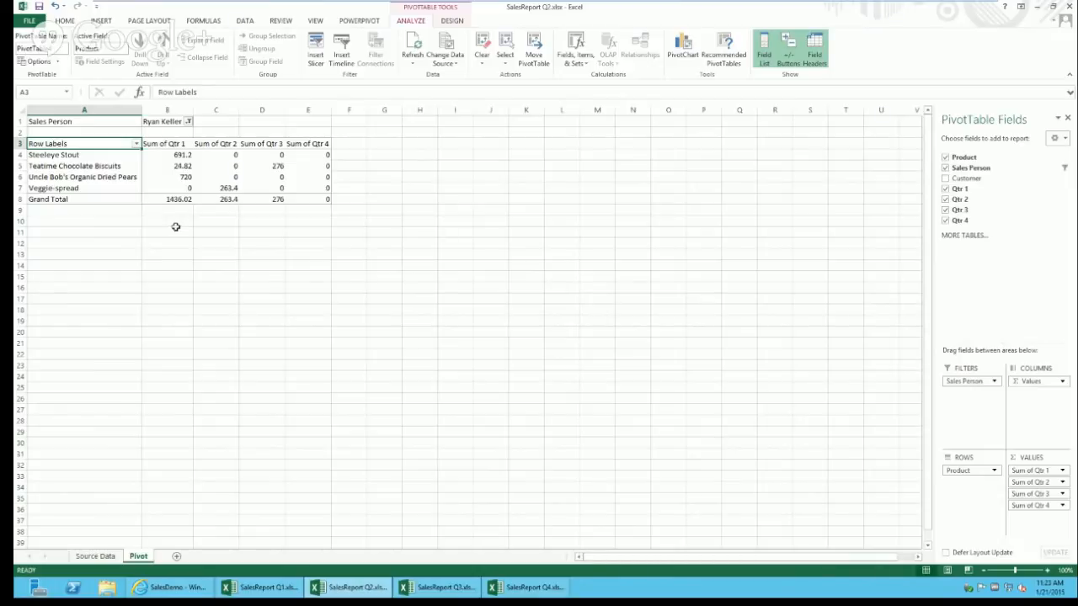
pyautogui.click(108, 168)
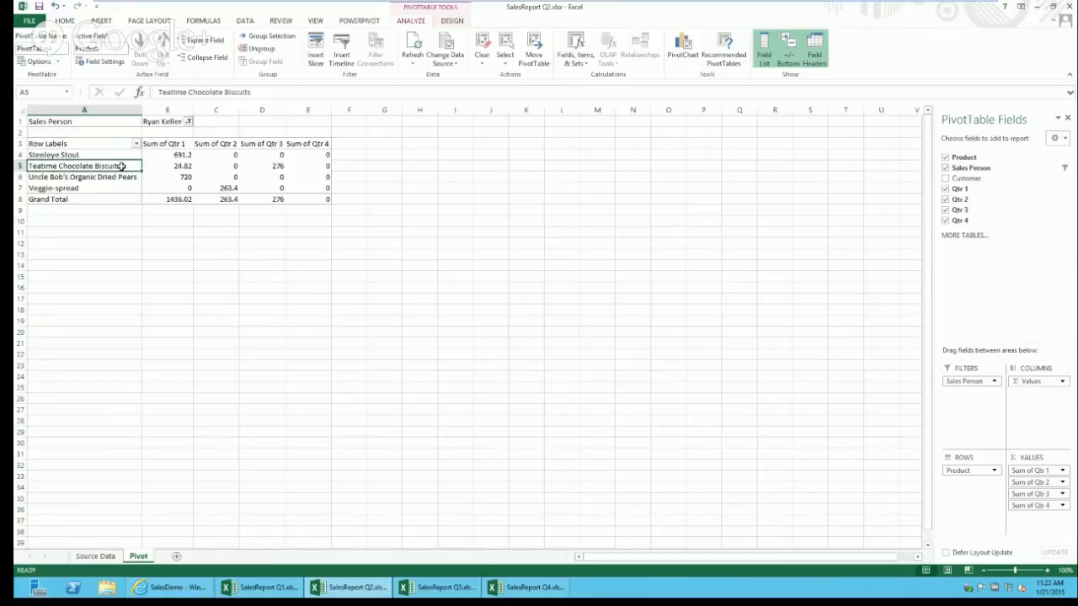
pyautogui.click(169, 123)
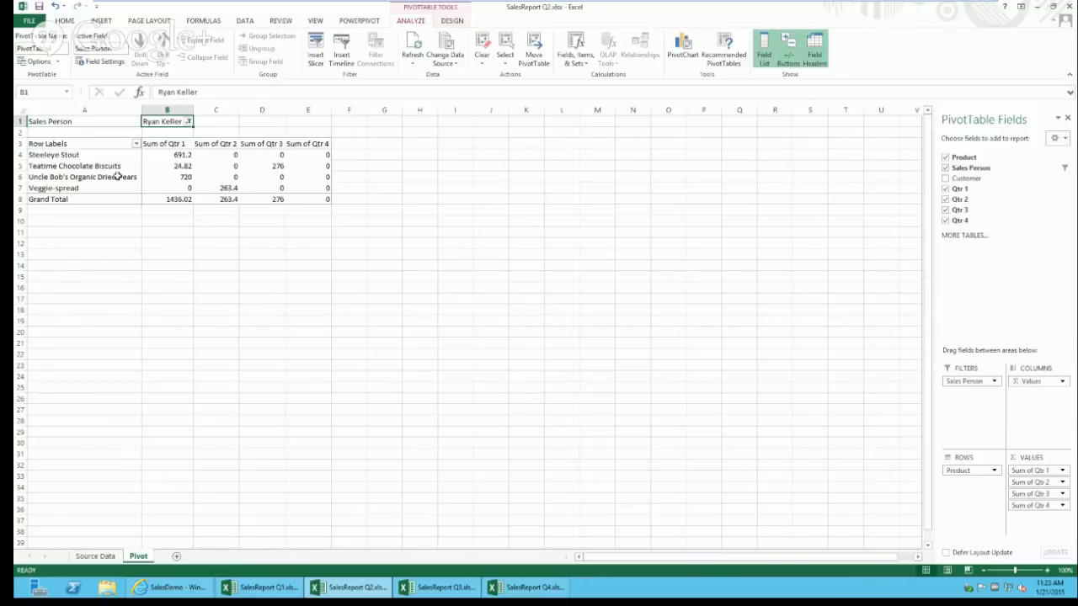
# Step: Try adding a parameter in Browser View Options and dismiss the no-defined-names warning
pyautogui.click(31, 20)
pyautogui.click(122, 371)
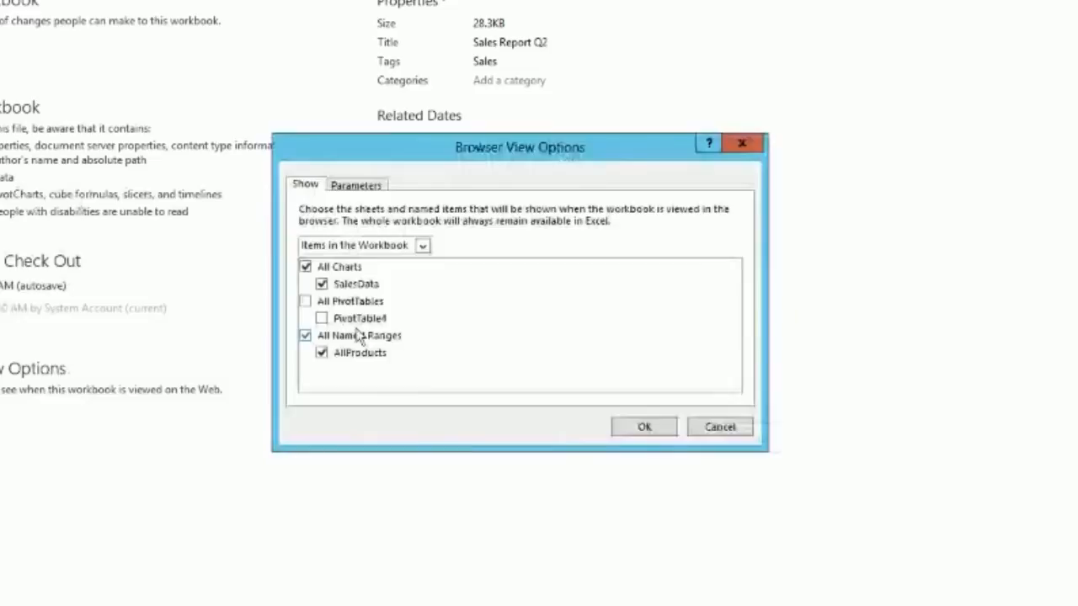
pyautogui.click(360, 186)
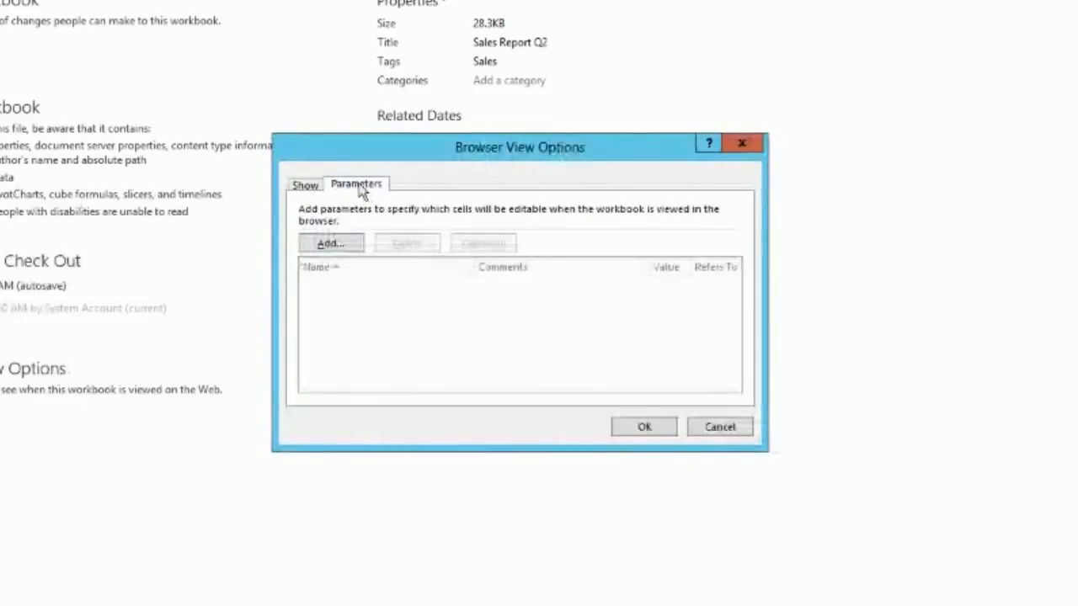
pyautogui.click(330, 244)
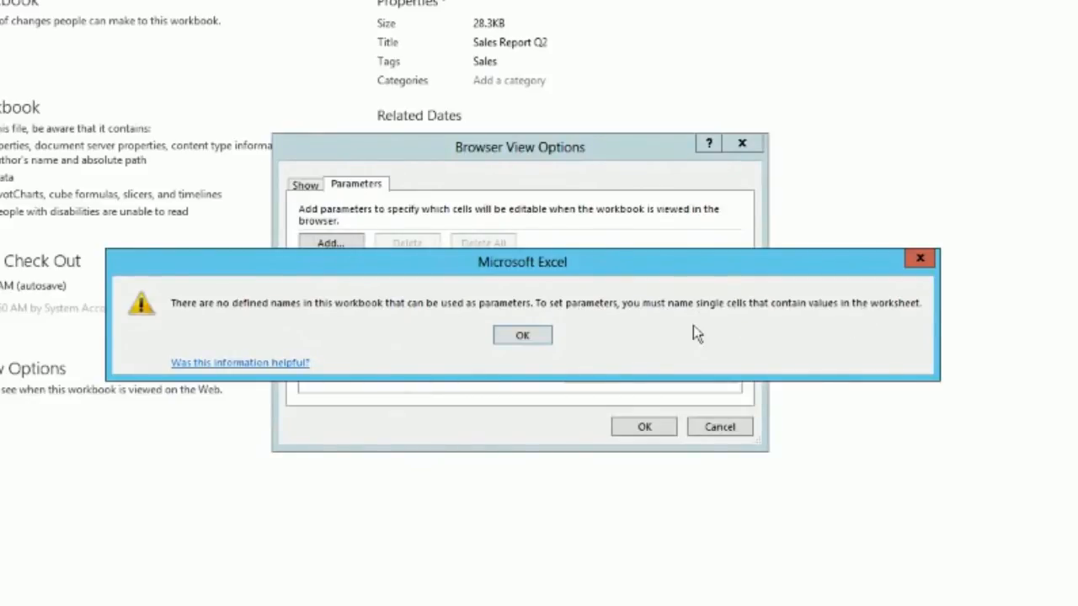
pyautogui.click(544, 337)
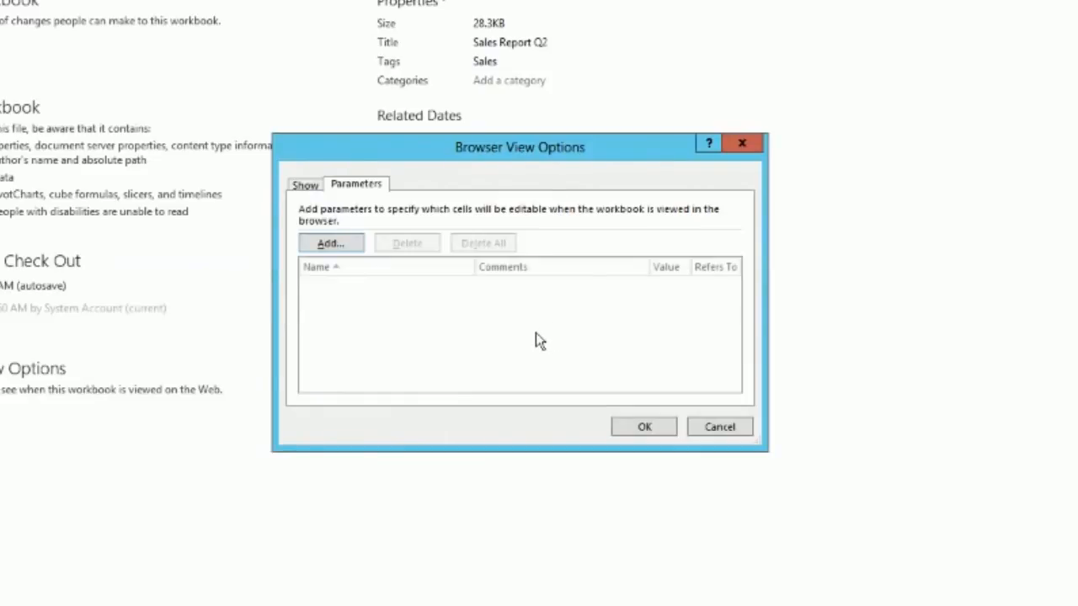
# Step: Close Browser View Options unchanged and check the workbook's list of defined names
pyautogui.click(721, 431)
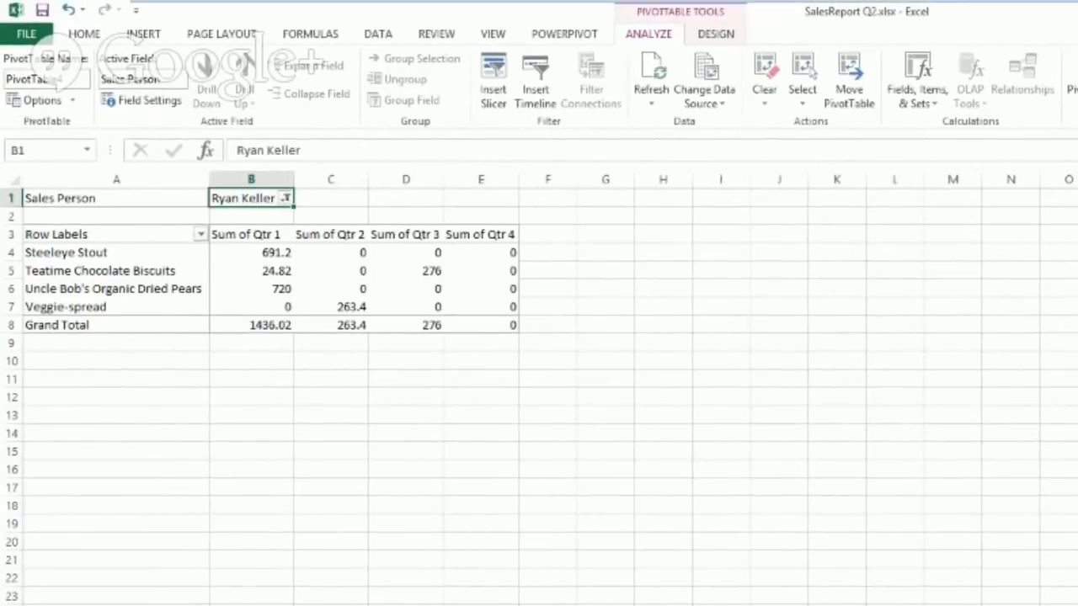
pyautogui.click(86, 151)
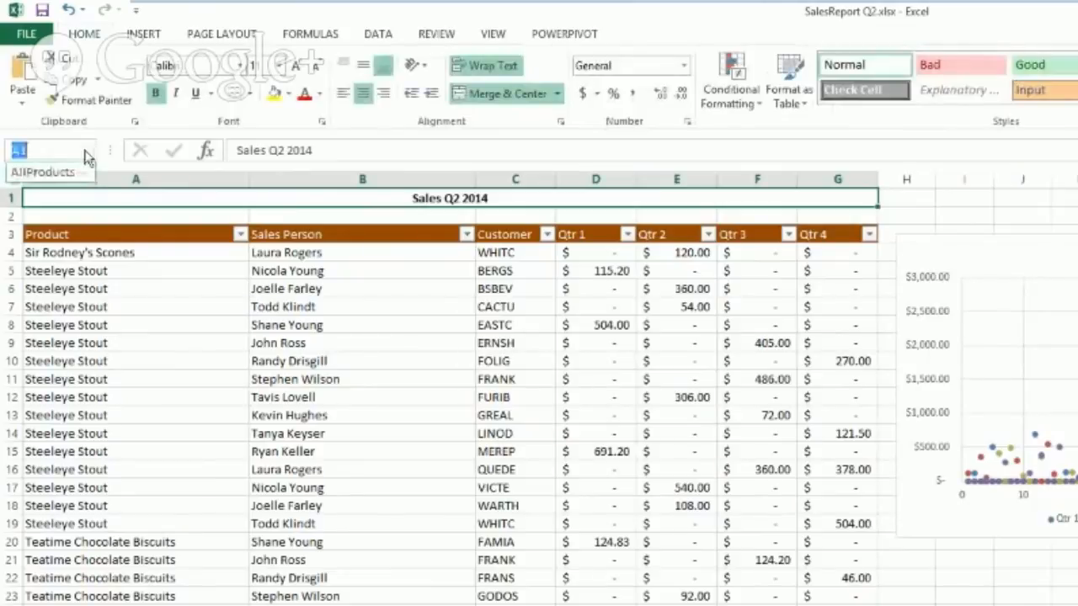
pyautogui.click(88, 151)
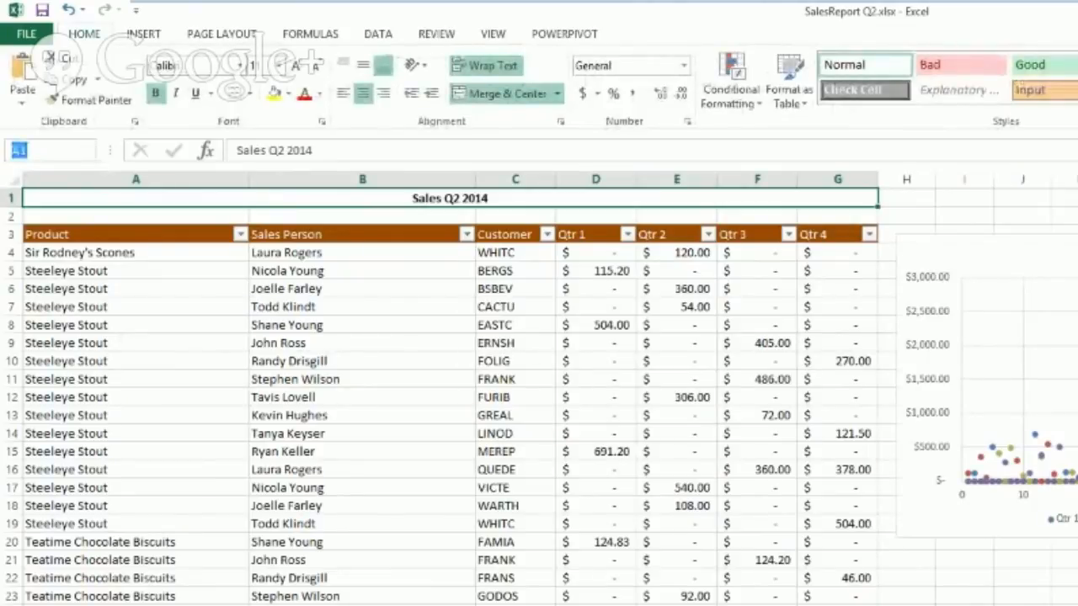
pyautogui.click(87, 151)
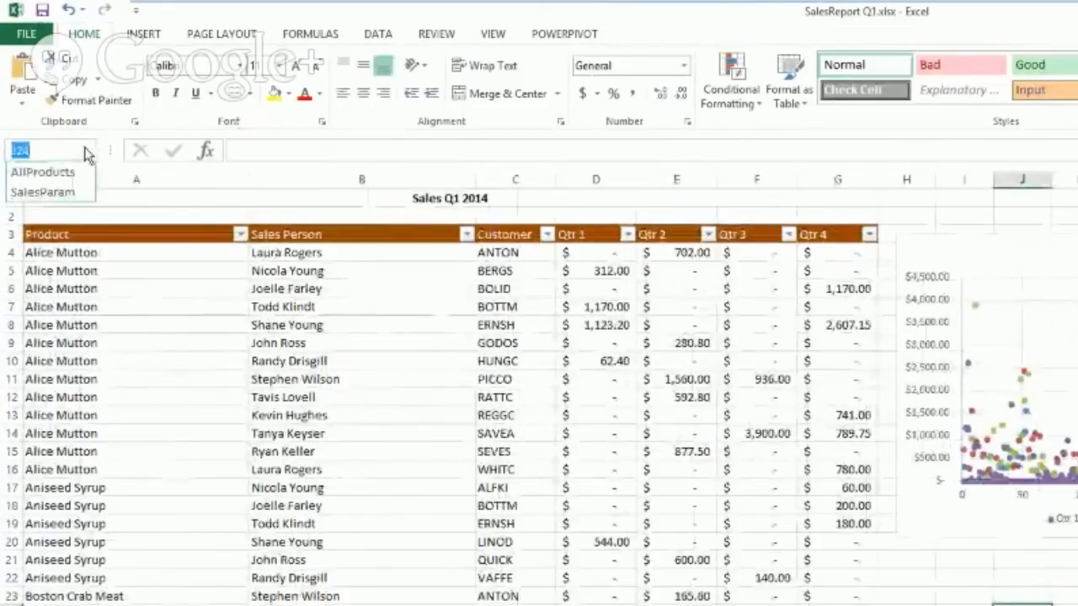
pyautogui.press('Escape')
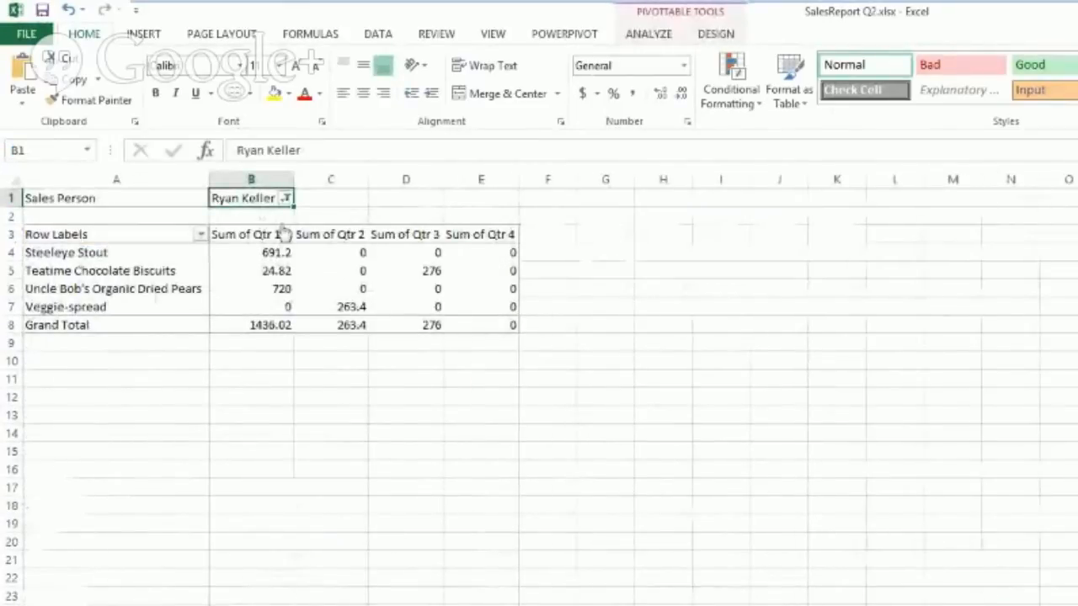
# Step: Name cell B1 'SalesParam' in the Name Box and verify it in the names list
pyautogui.click(49, 153)
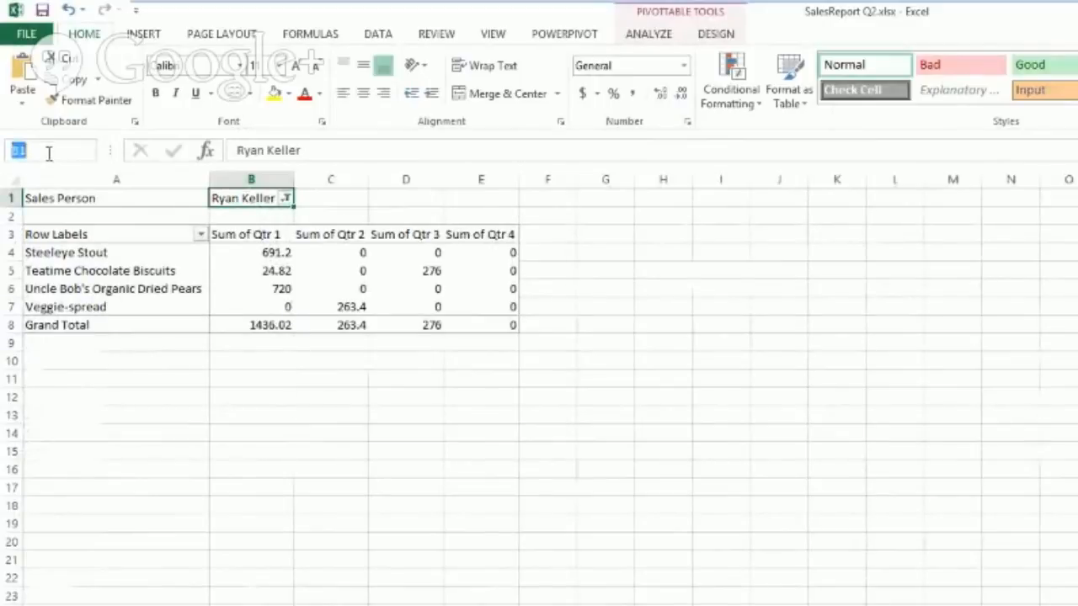
pyautogui.write('Sal')
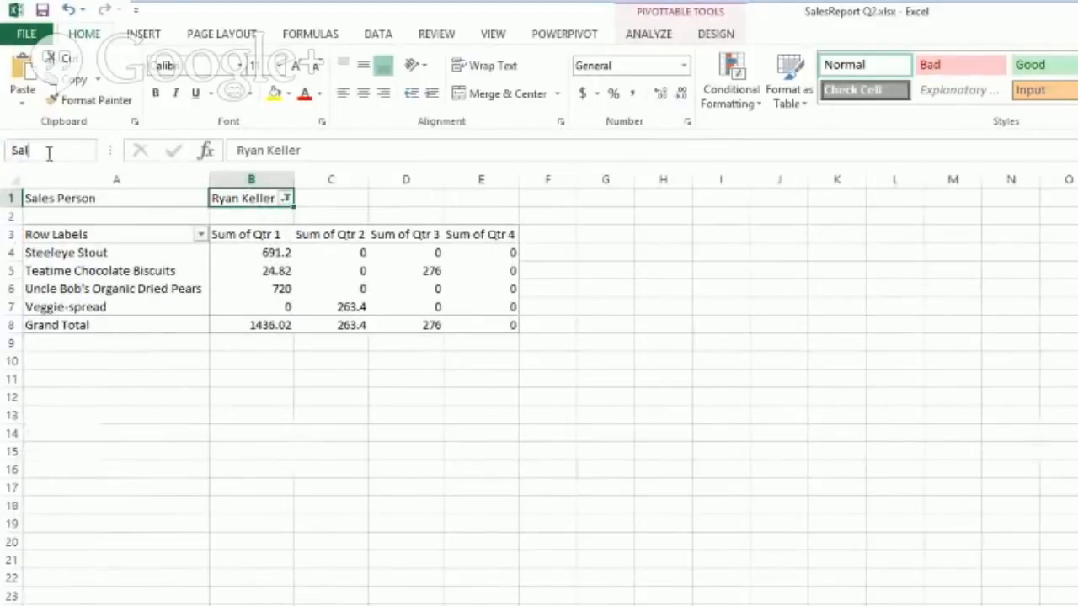
pyautogui.write('esParam')
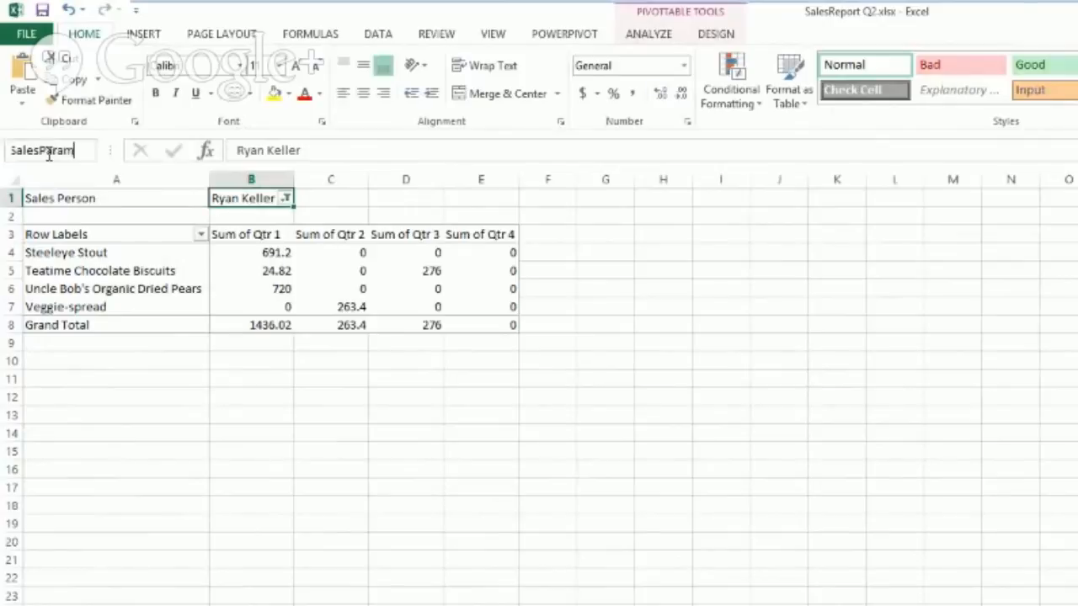
pyautogui.press('Return')
pyautogui.click(92, 361)
pyautogui.click(87, 150)
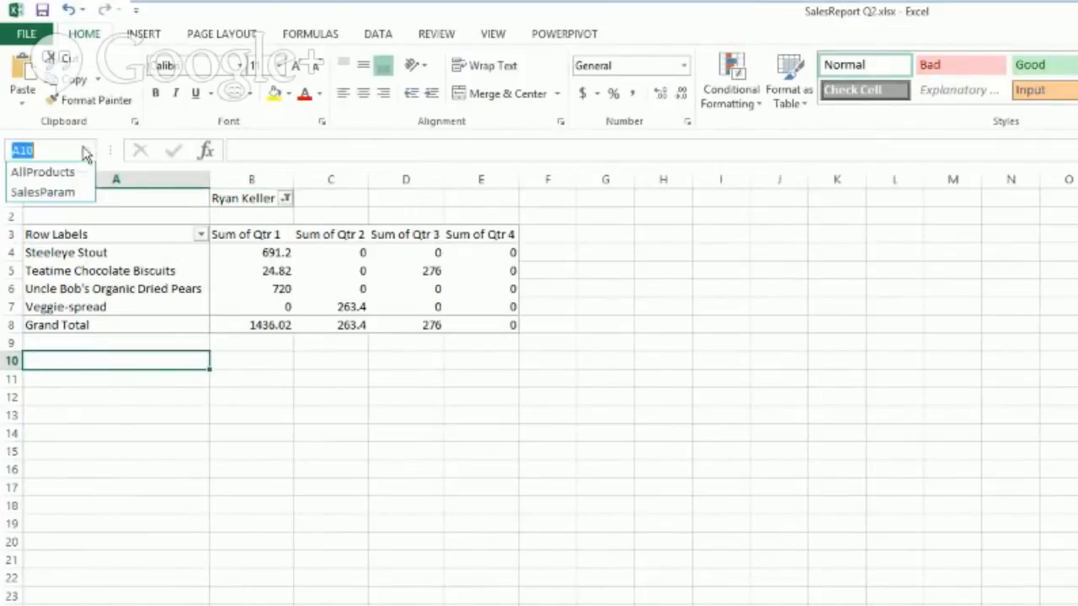
pyautogui.click(51, 193)
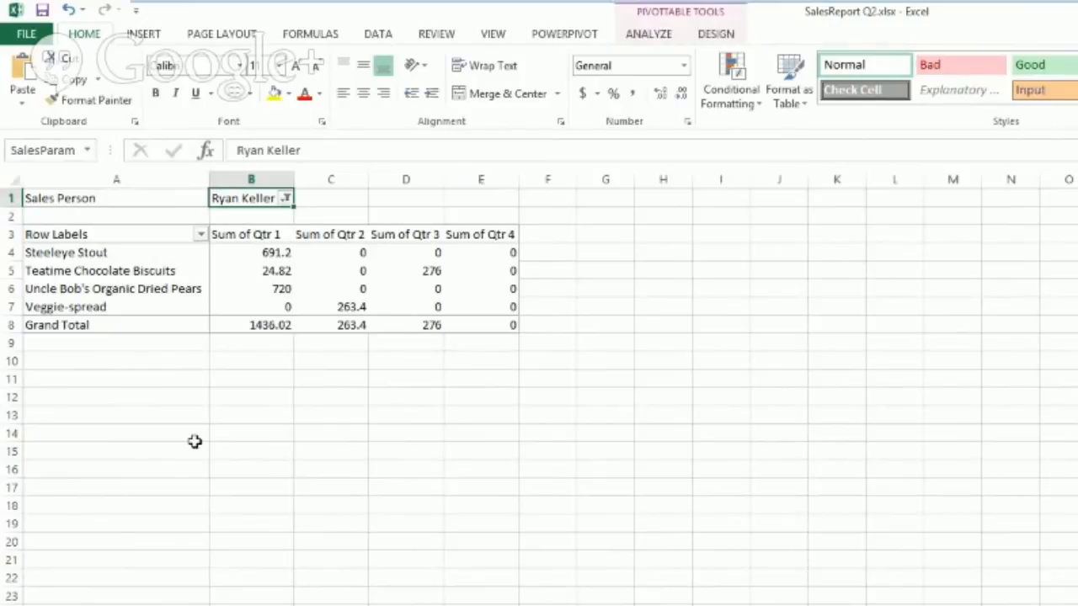
# Step: Reset the Sales Person filter to (All)
pyautogui.click(286, 198)
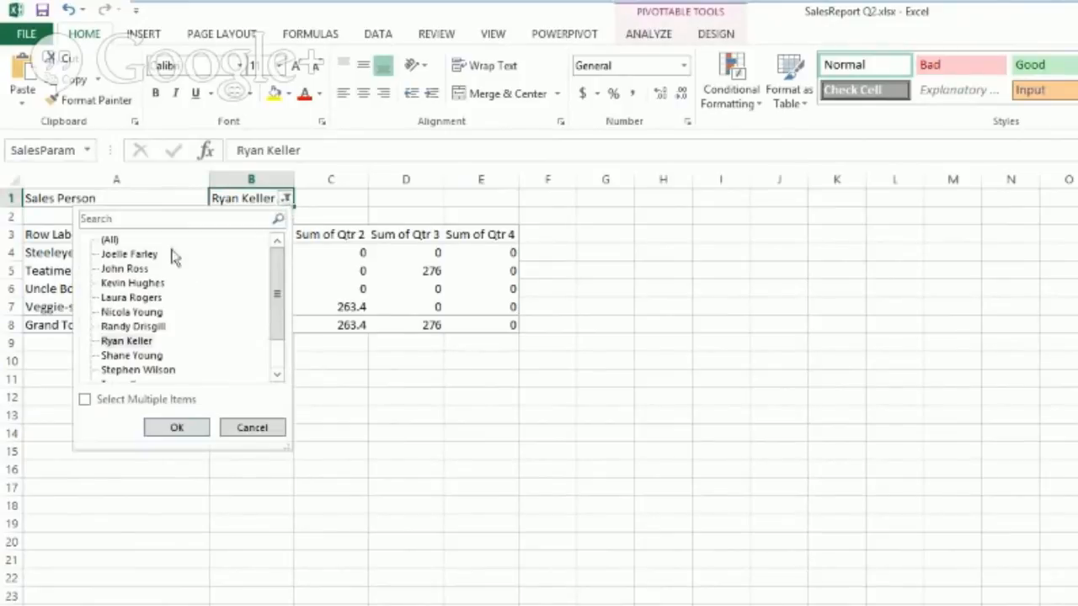
pyautogui.click(109, 240)
pyautogui.click(182, 428)
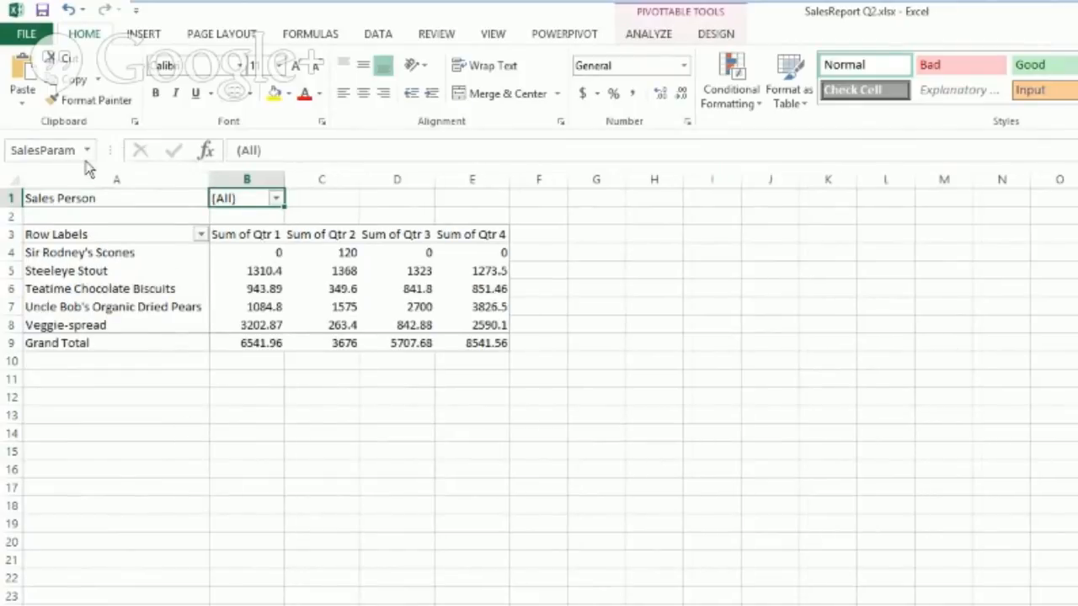
# Step: Add SalesParam as a parameter in Browser View Options and return to the pivot sheet
pyautogui.click(32, 35)
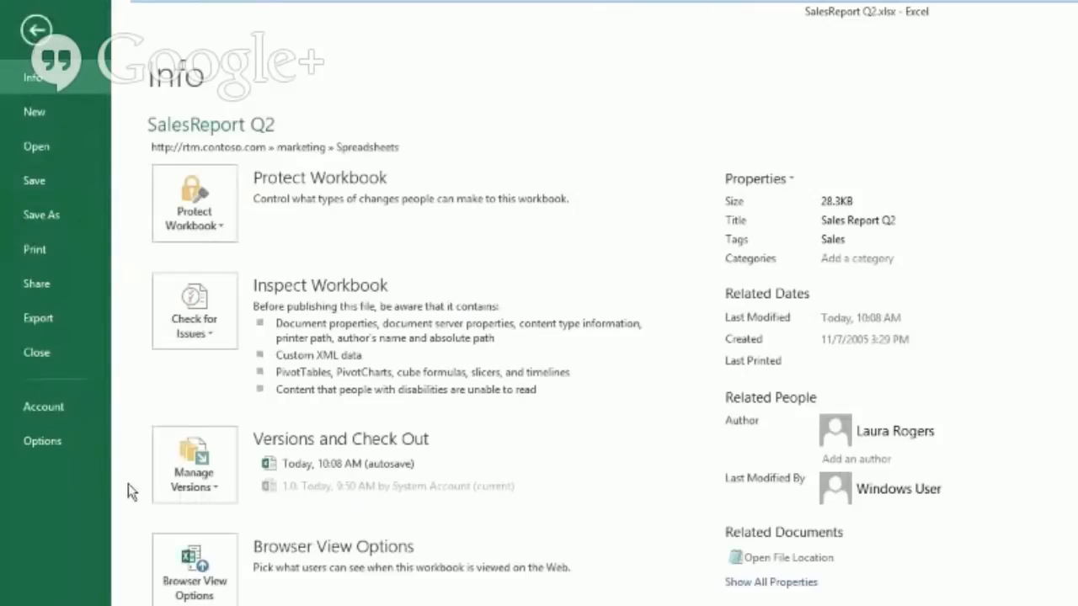
pyautogui.click(208, 593)
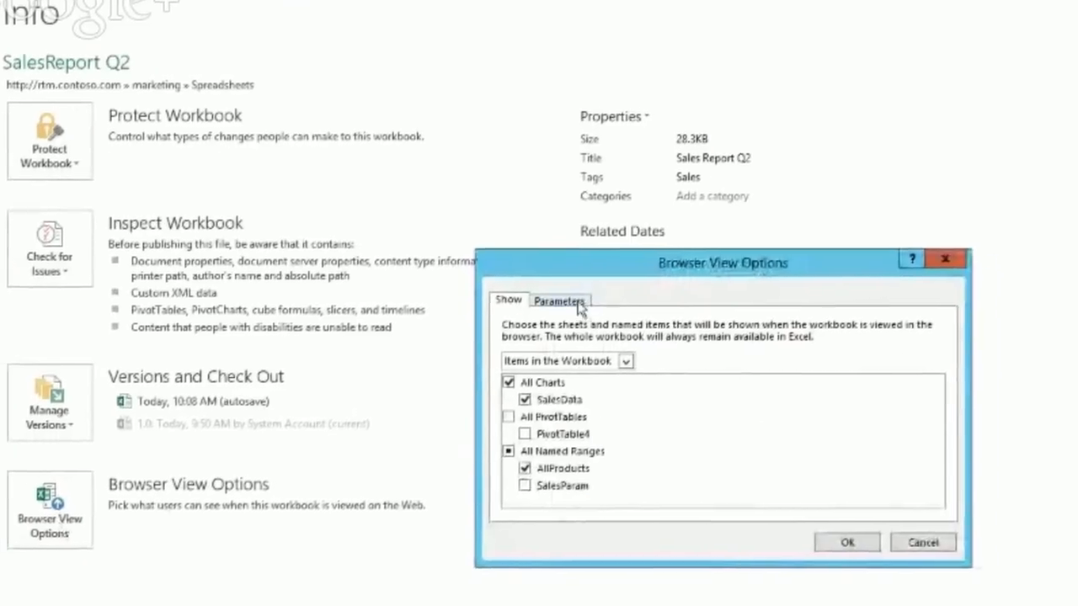
pyautogui.click(705, 363)
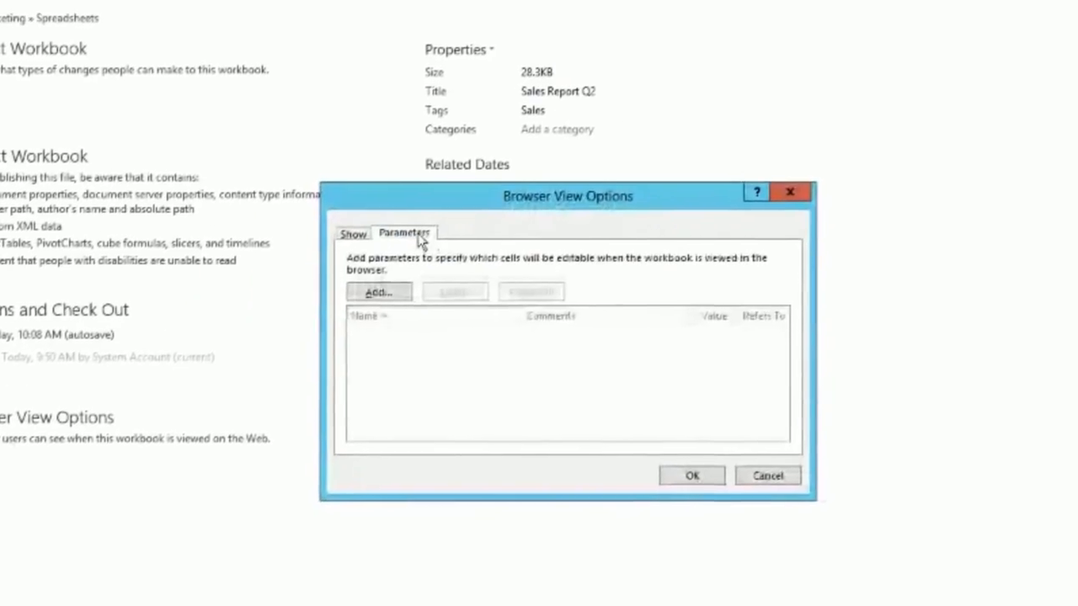
pyautogui.click(682, 421)
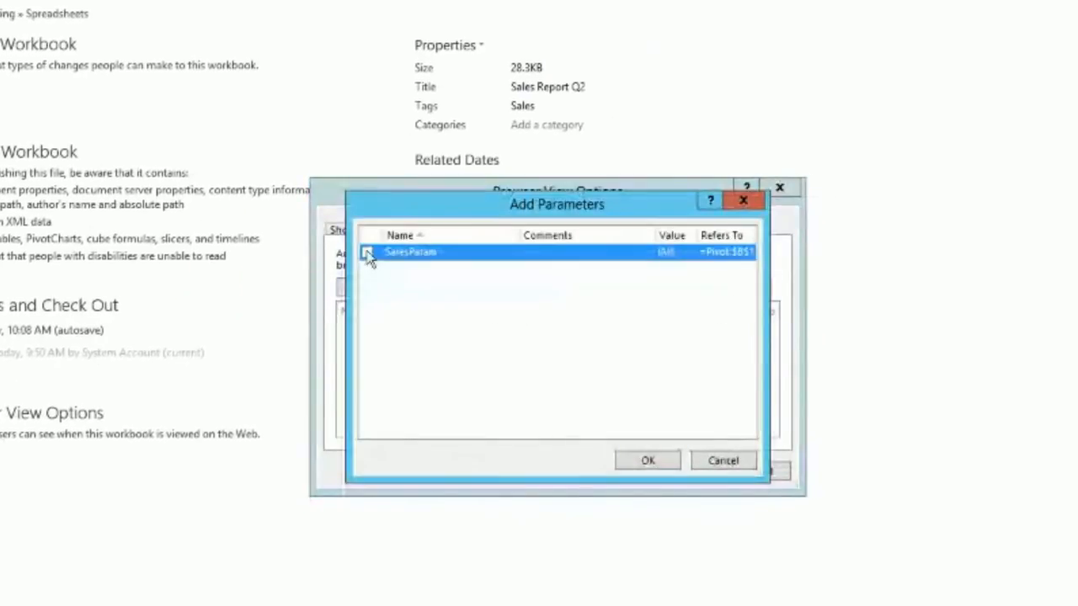
pyautogui.click(367, 252)
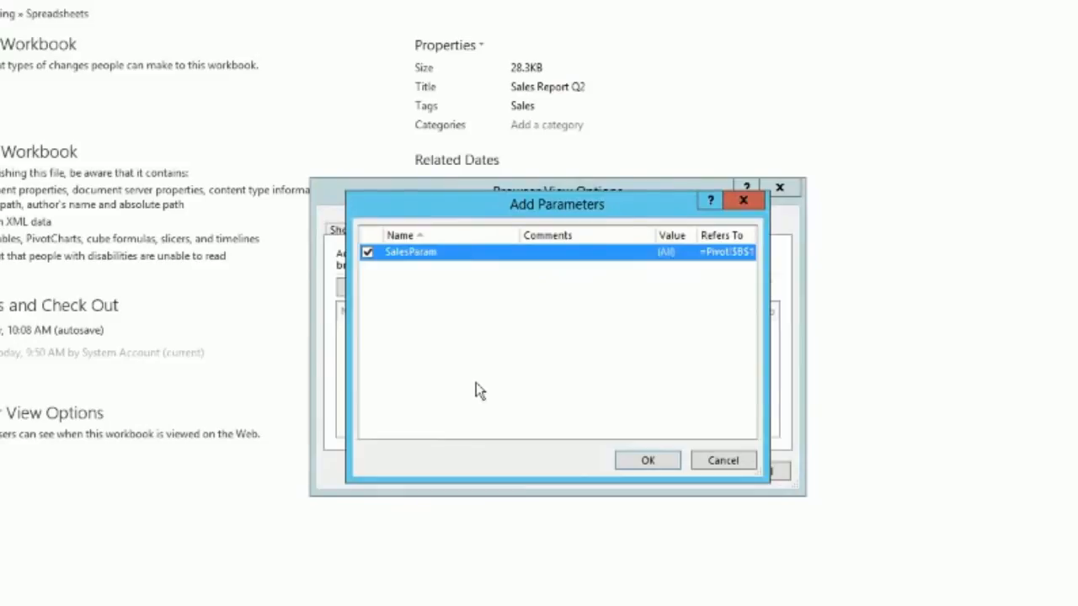
pyautogui.click(635, 459)
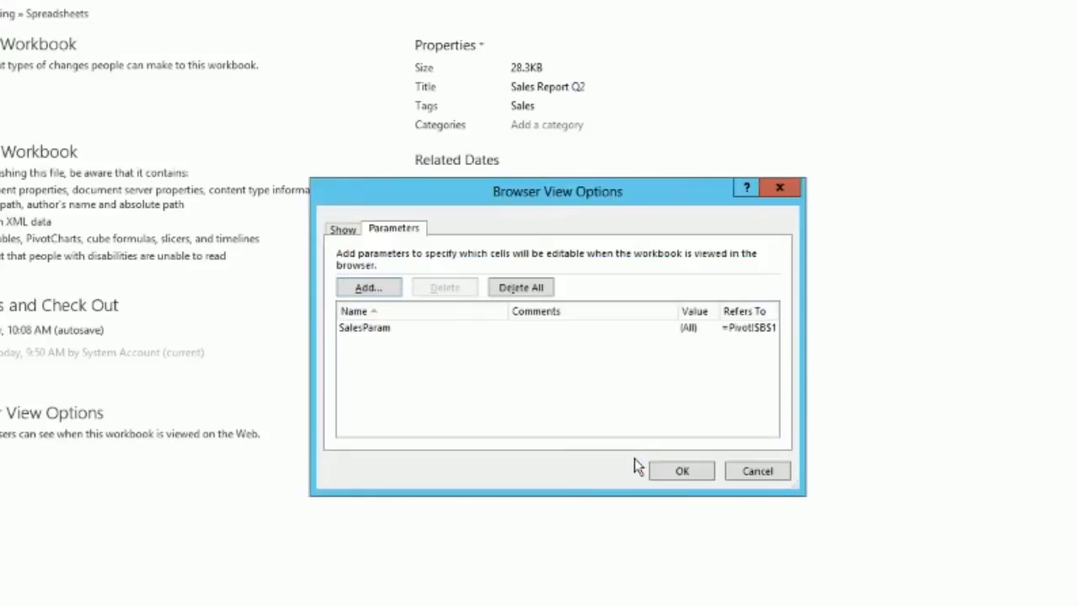
pyautogui.click(684, 478)
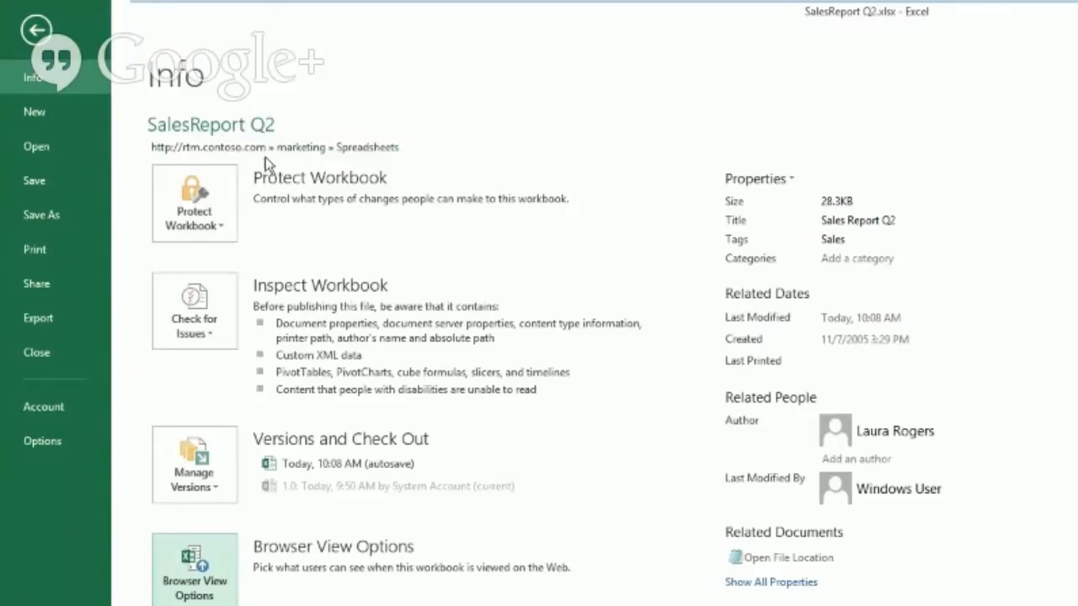
pyautogui.click(35, 32)
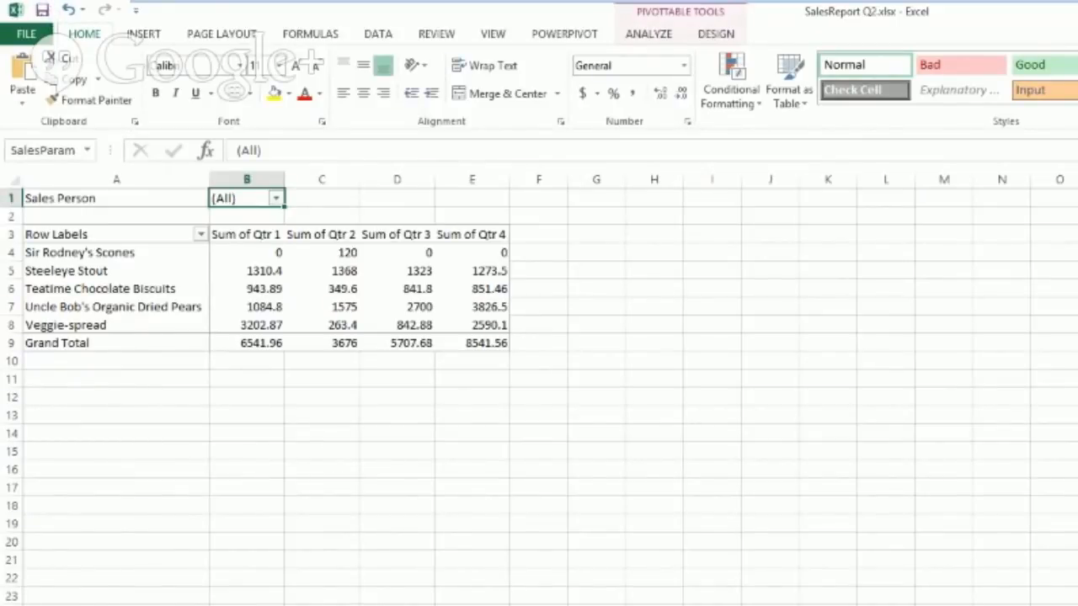
# Step: In SalesReport Q3, insert a PivotTable from the sales table rows onto a new worksheet
pyautogui.hotkey('alt', 'Tab')
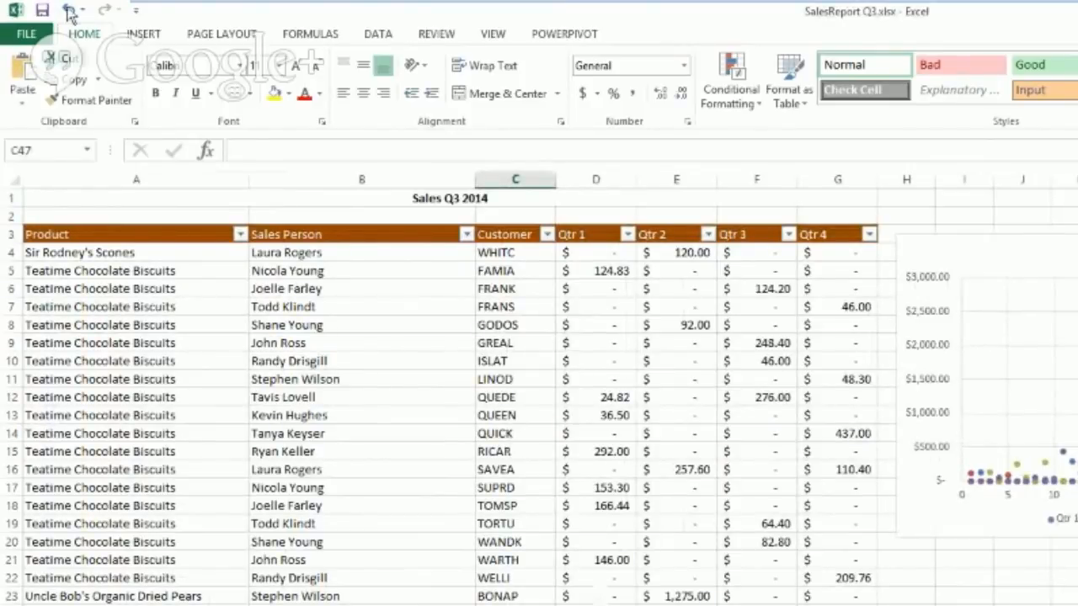
pyautogui.click(145, 38)
pyautogui.click(30, 74)
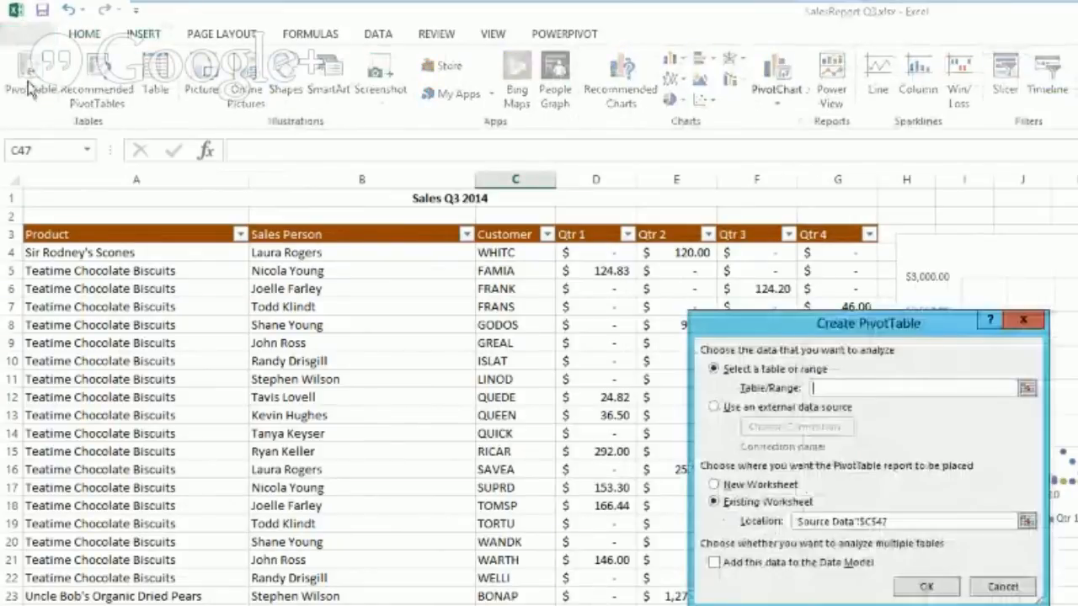
pyautogui.click(1027, 388)
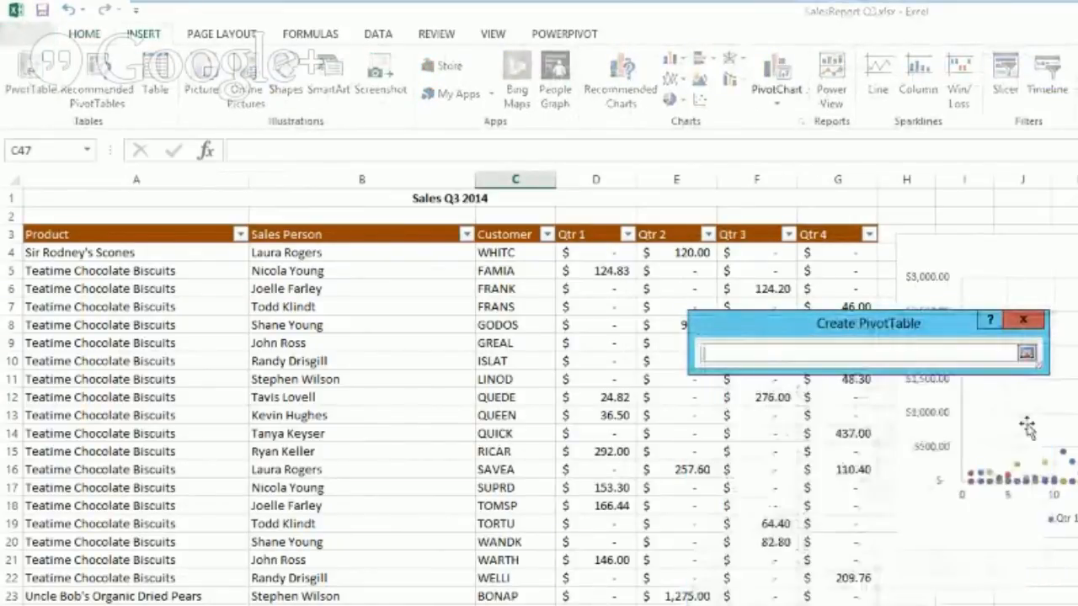
pyautogui.click(210, 318)
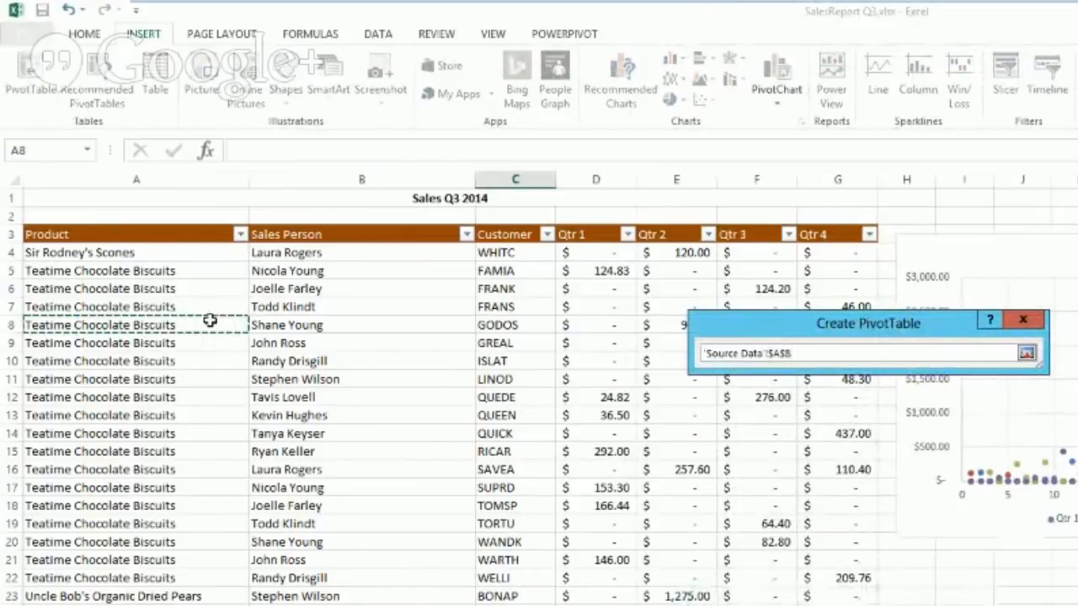
pyautogui.scroll(-13, 471, 379)
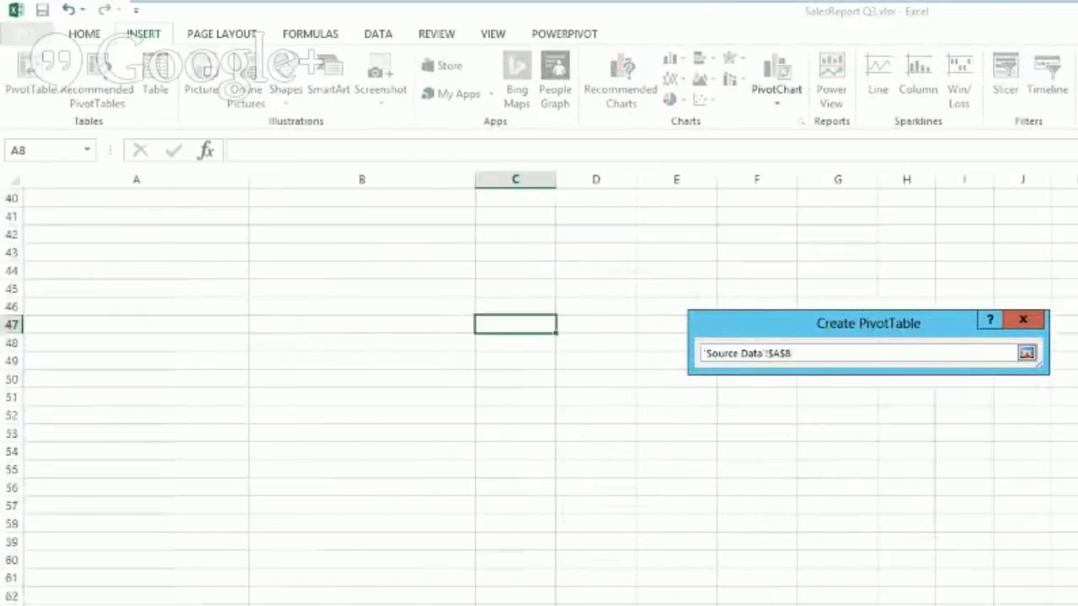
pyautogui.scroll(13, 471, 379)
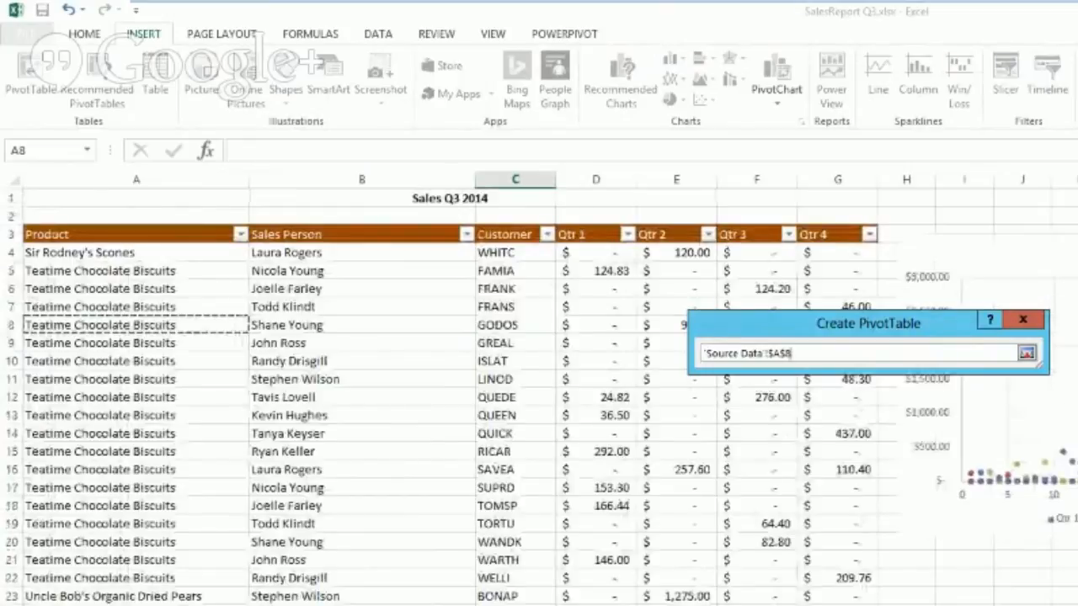
pyautogui.scroll(-3, 472, 379)
pyautogui.moveTo(838, 605); pyautogui.dragTo(38, 233)
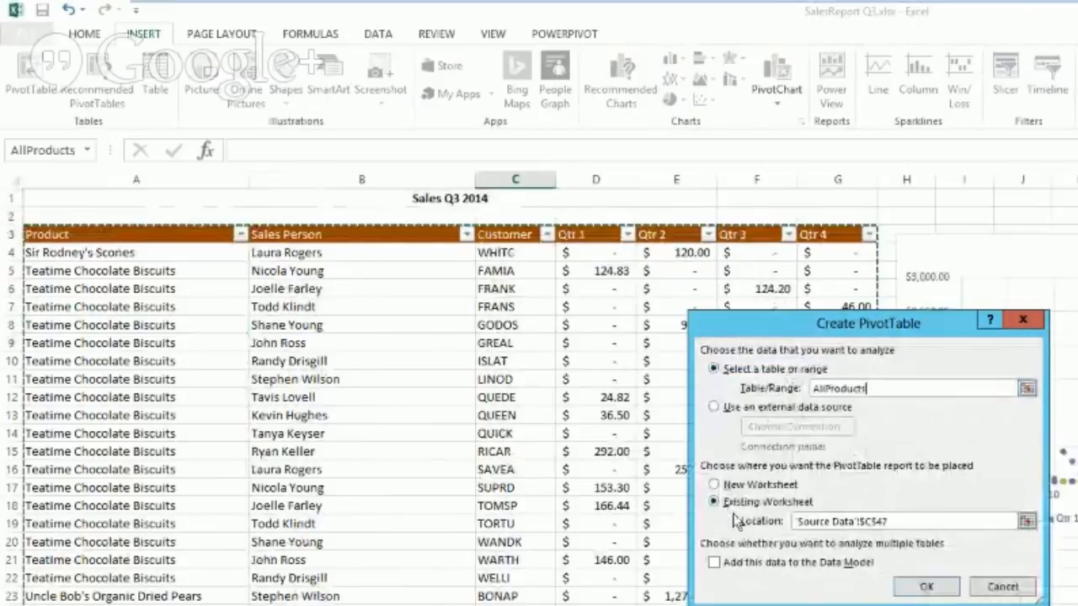
pyautogui.click(718, 485)
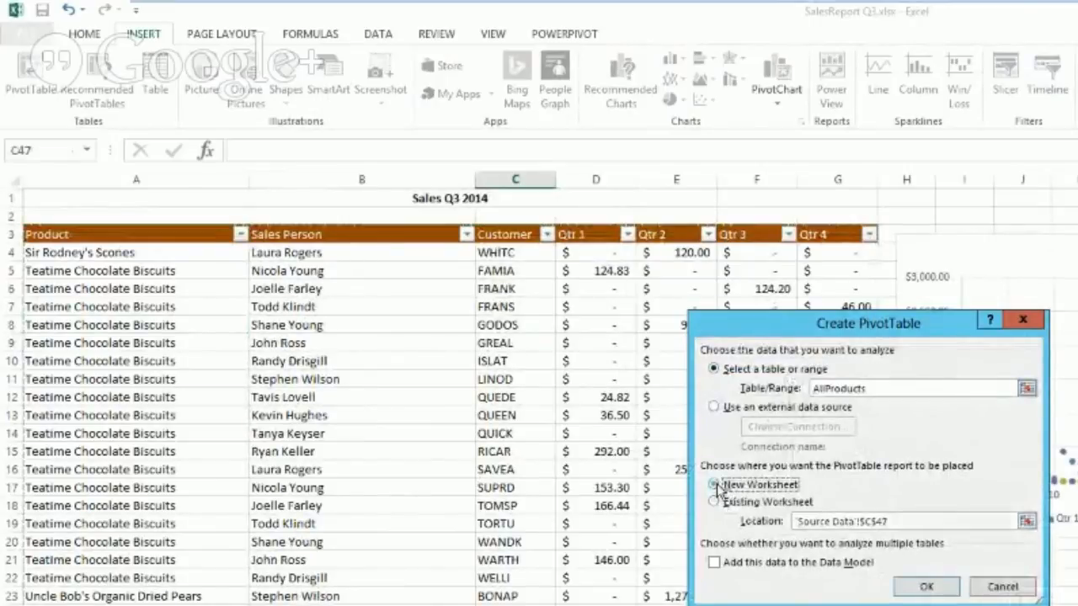
pyautogui.click(922, 587)
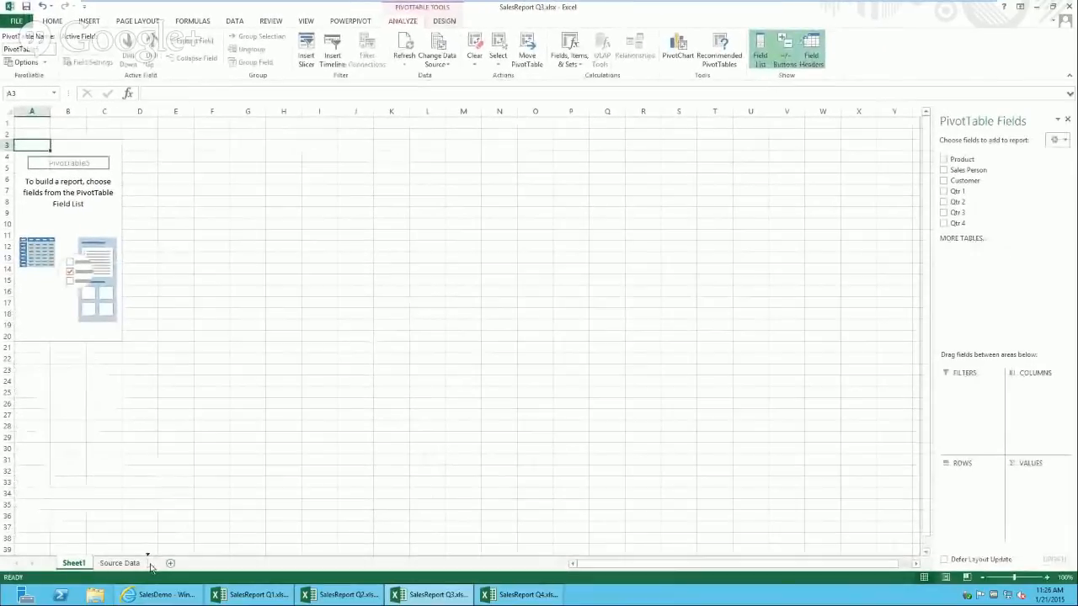
# Step: Rename Sheet1 to 'Pivot'
pyautogui.doubleClick(128, 564)
pyautogui.write('Pivot')
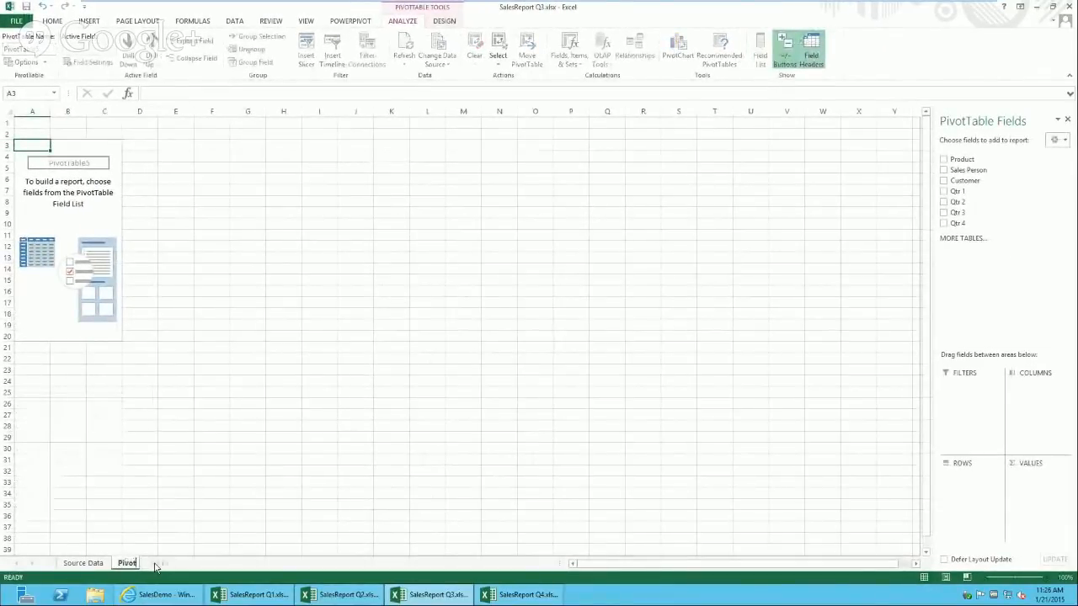
pyautogui.press('Return')
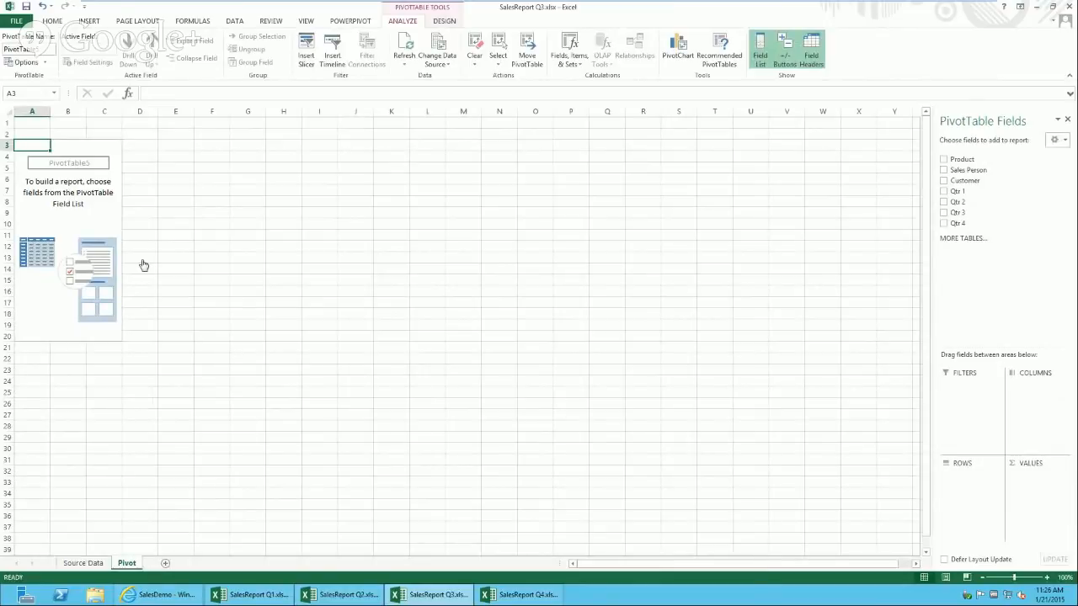
# Step: Put Product in rows, sum Qtr 1–4, and add Sales Person as a filter in B1
pyautogui.click(944, 160)
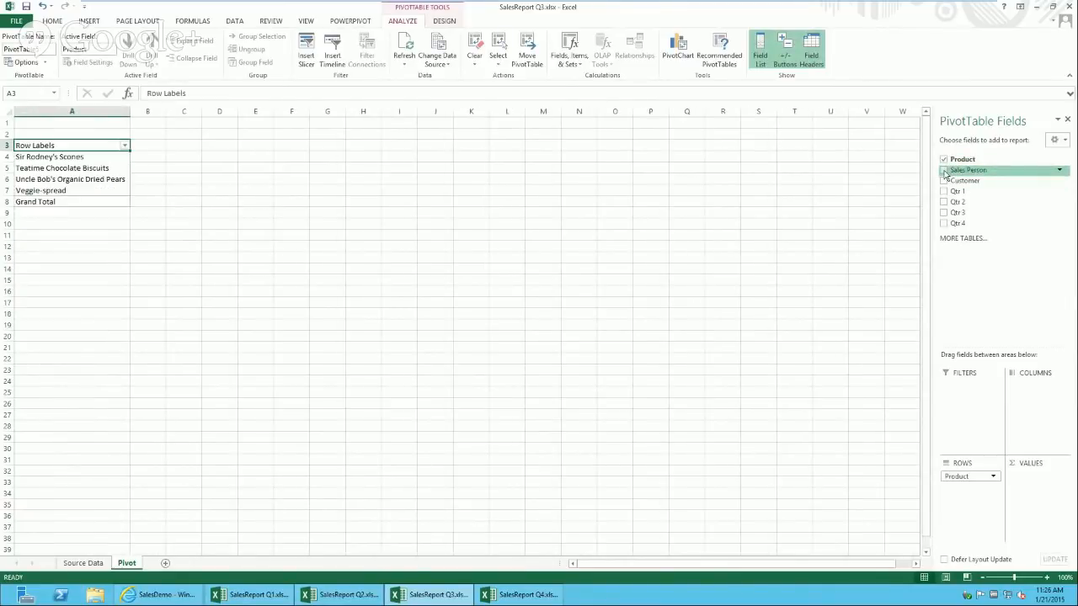
pyautogui.click(944, 171)
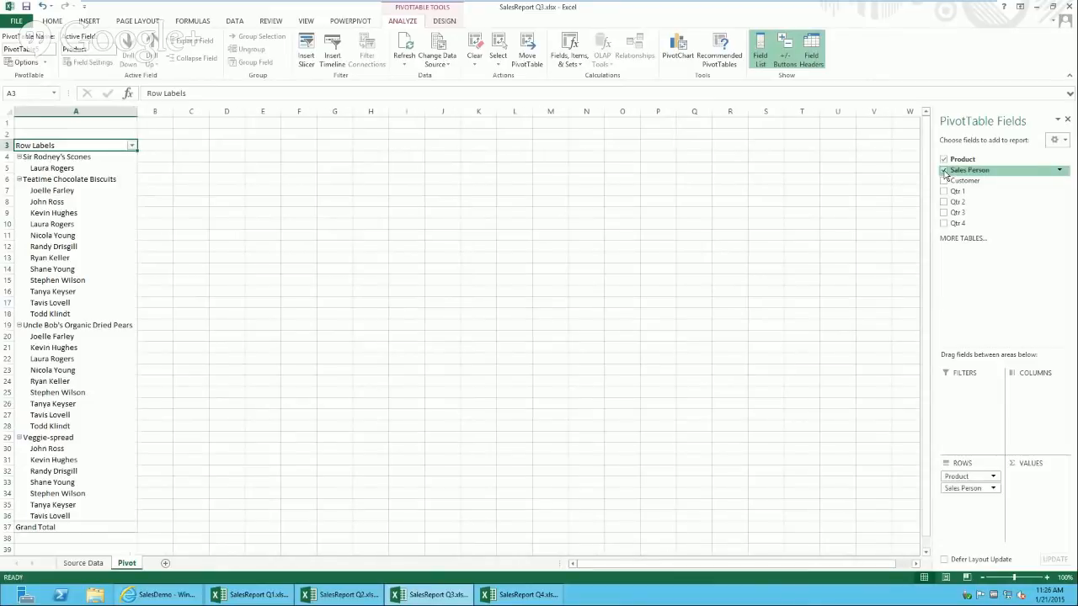
pyautogui.click(944, 171)
pyautogui.click(944, 192)
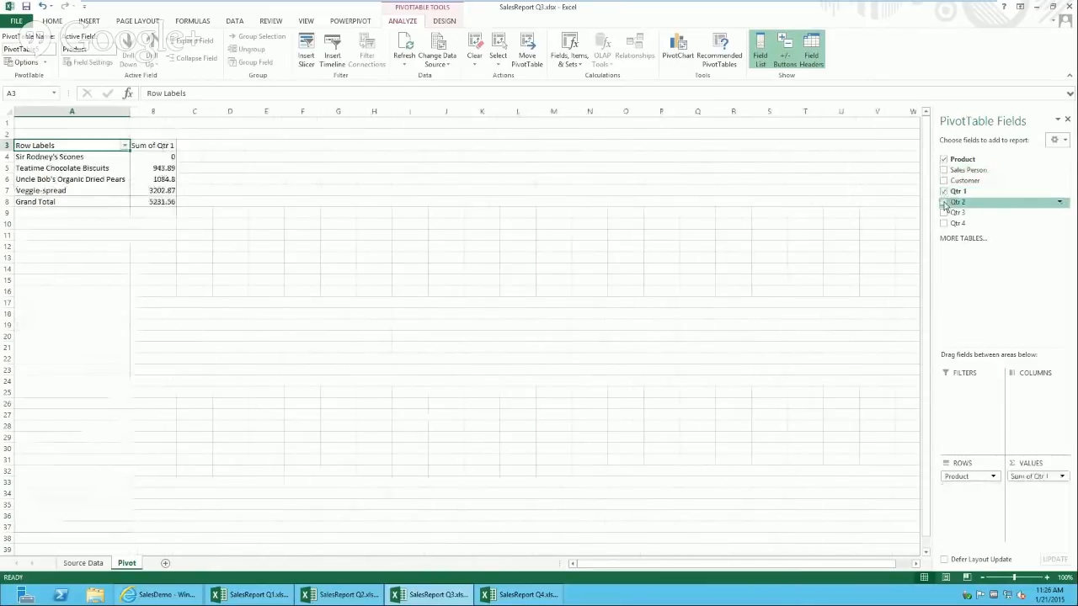
pyautogui.click(944, 202)
pyautogui.click(944, 213)
pyautogui.click(945, 224)
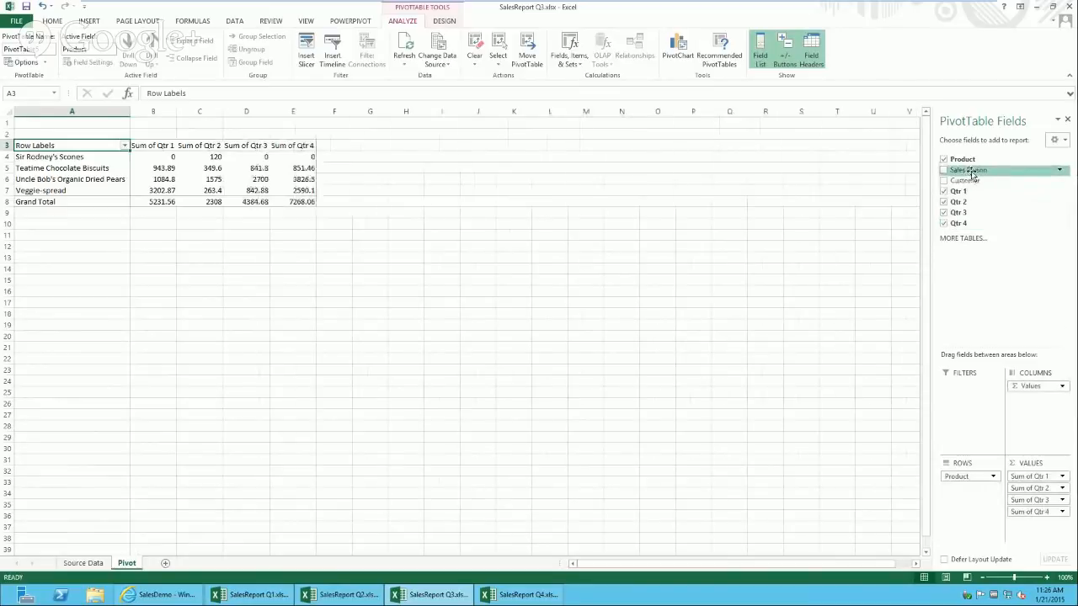
pyautogui.moveTo(969, 172); pyautogui.dragTo(976, 424)
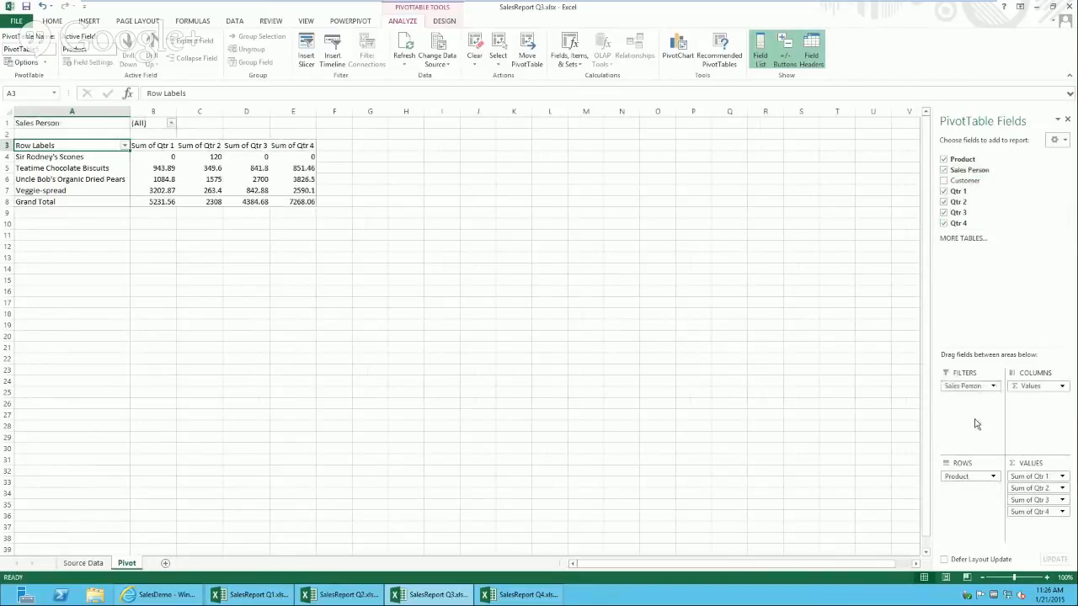
pyautogui.click(152, 125)
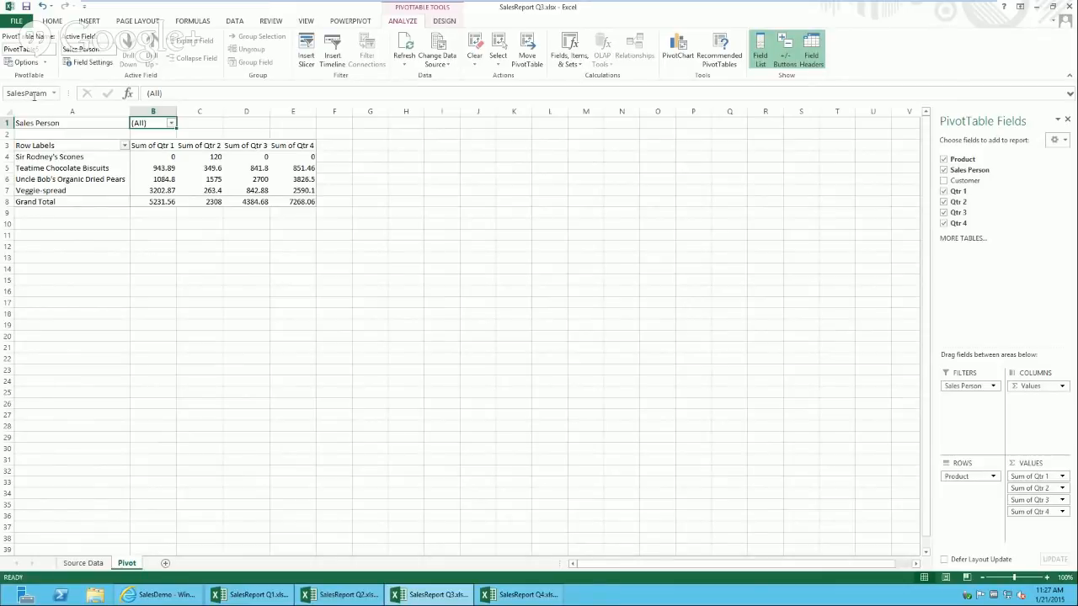
pyautogui.click(16, 20)
# Step: Tick the AllProducts range in Browser View Options, then discard that change
pyautogui.click(118, 361)
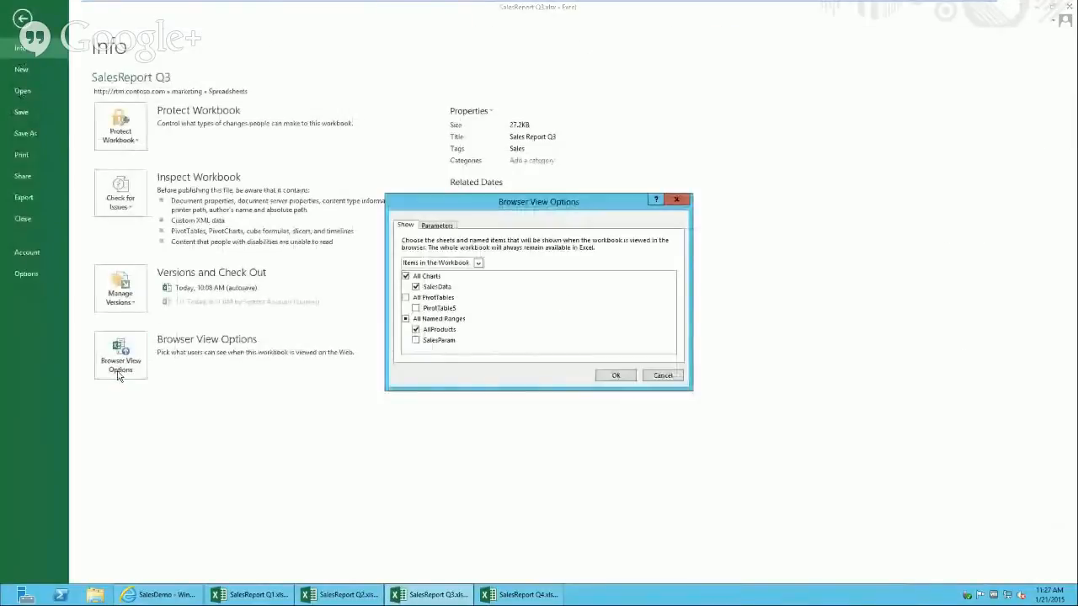
pyautogui.click(438, 226)
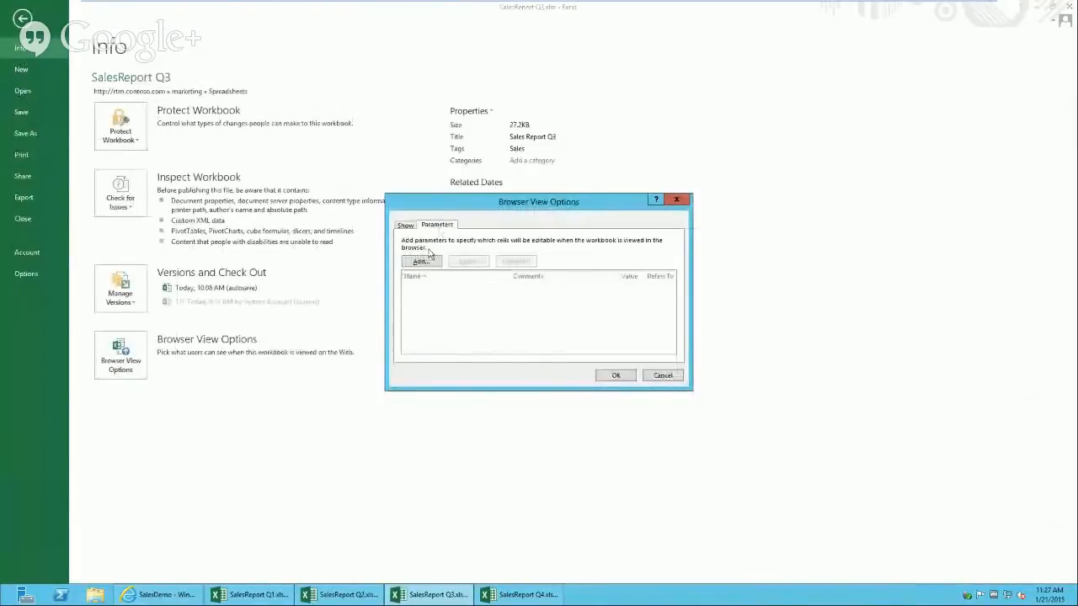
pyautogui.click(407, 226)
pyautogui.click(415, 330)
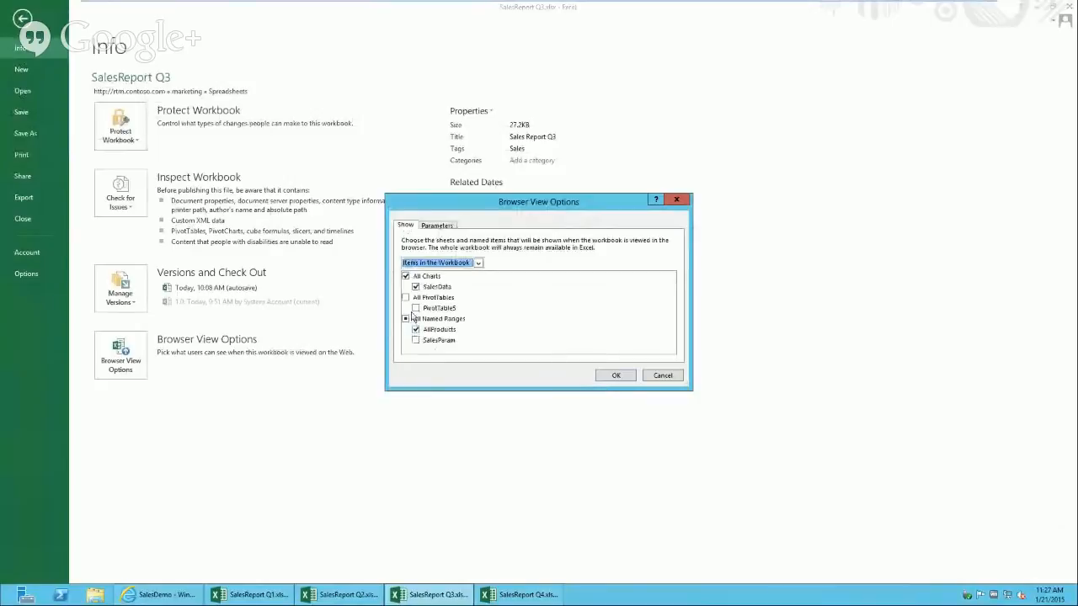
pyautogui.click(660, 376)
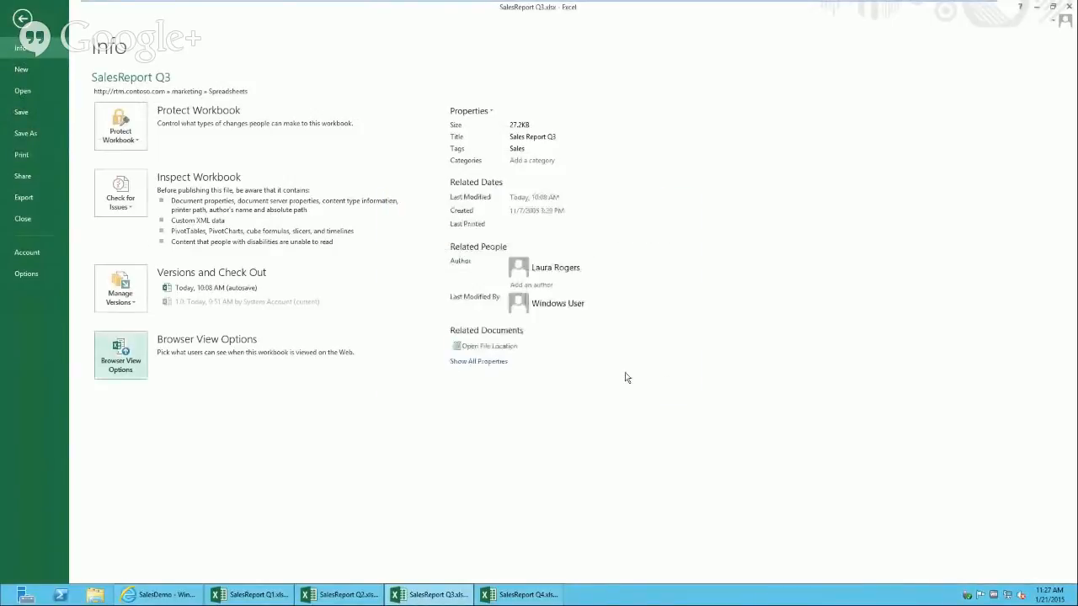
# Step: Add SalesParam as the workbook's browser parameter and bring SalesReport Q2 to the front
pyautogui.click(119, 368)
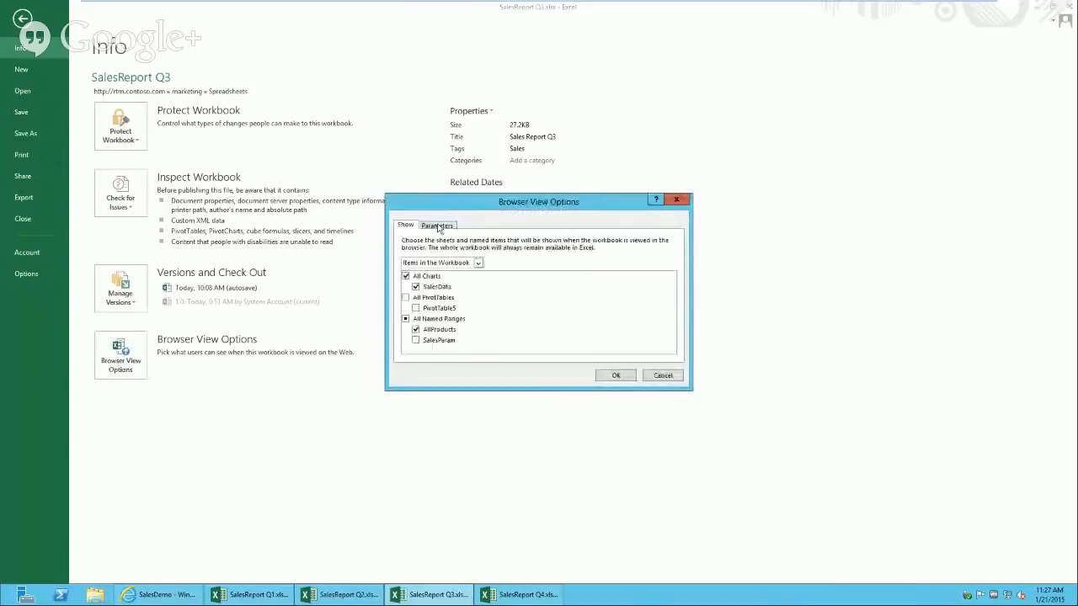
pyautogui.click(438, 227)
pyautogui.click(427, 267)
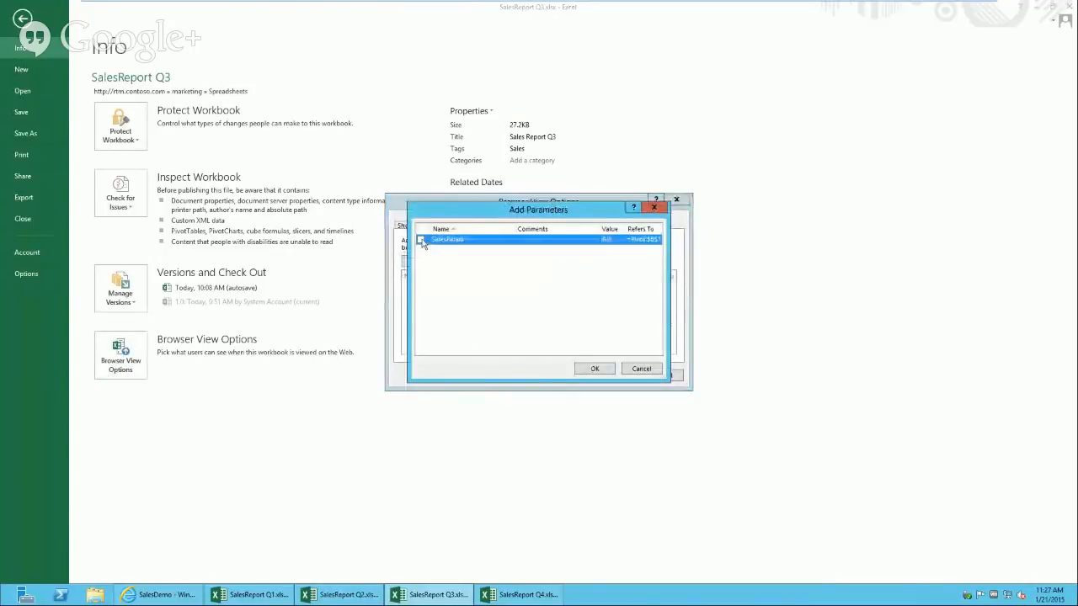
pyautogui.click(420, 240)
pyautogui.click(593, 369)
pyautogui.click(614, 379)
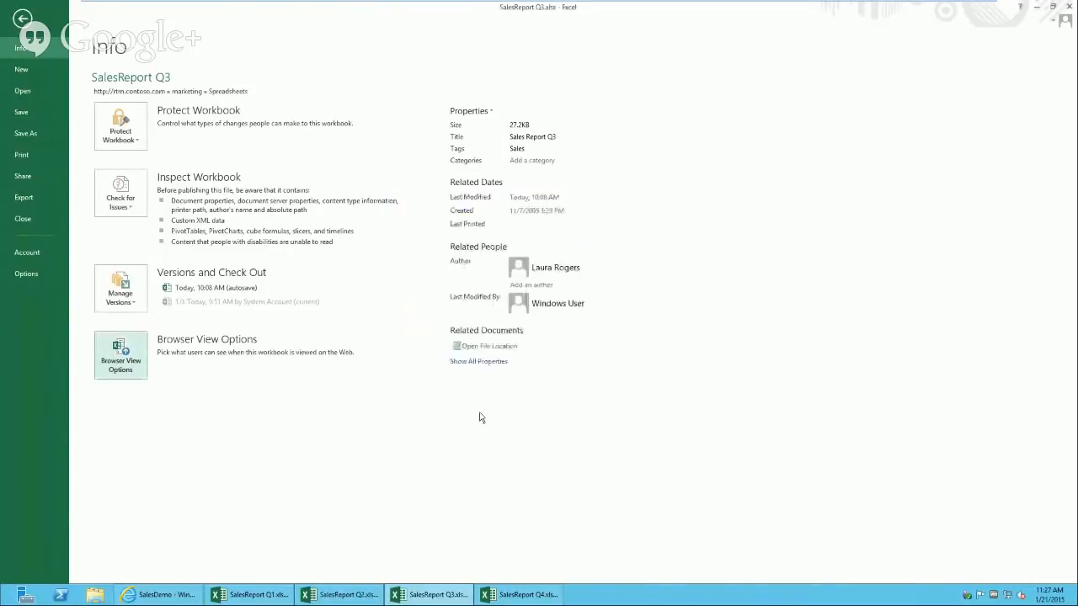
pyautogui.click(319, 594)
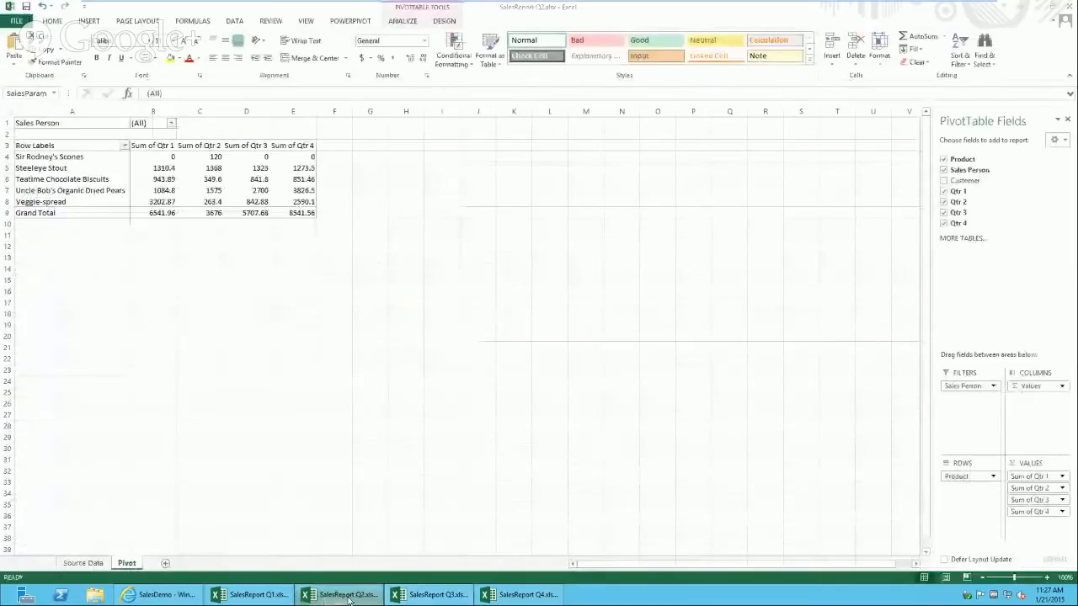
pyautogui.click(20, 21)
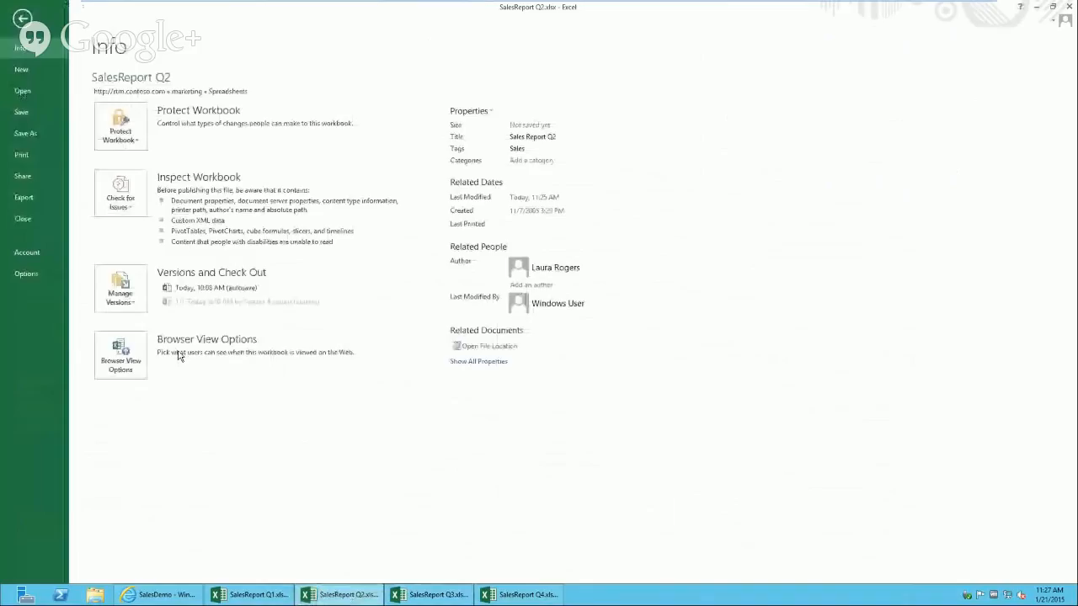
pyautogui.click(120, 355)
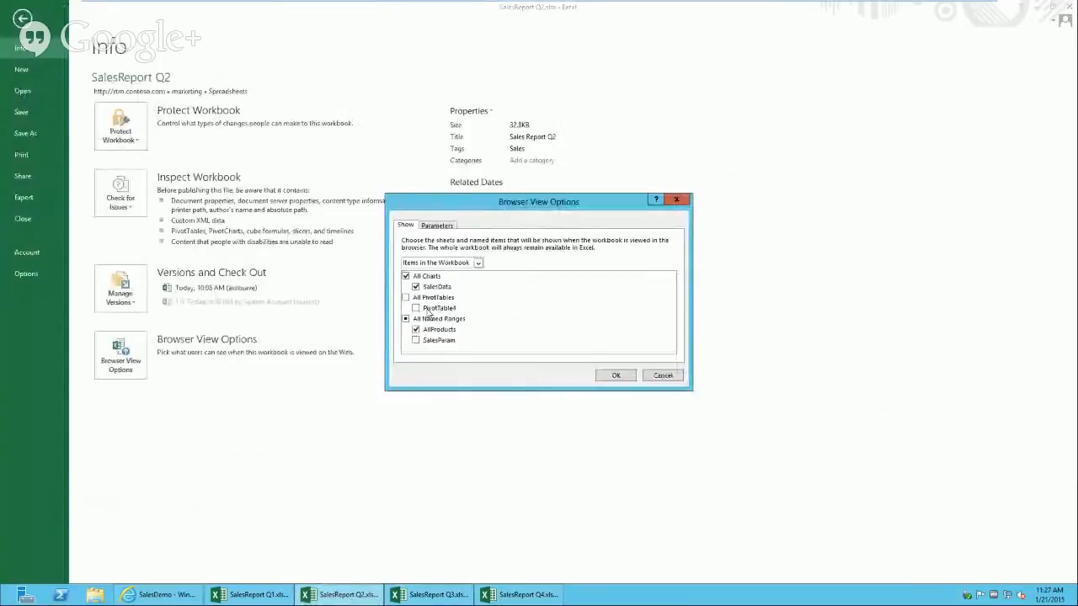
pyautogui.click(663, 376)
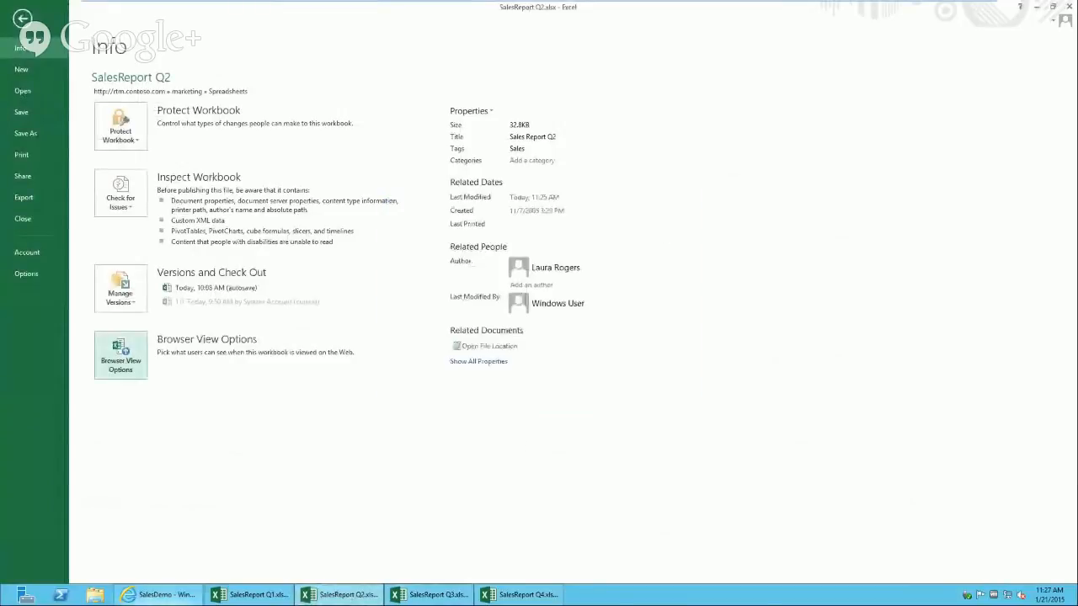
pyautogui.click(251, 595)
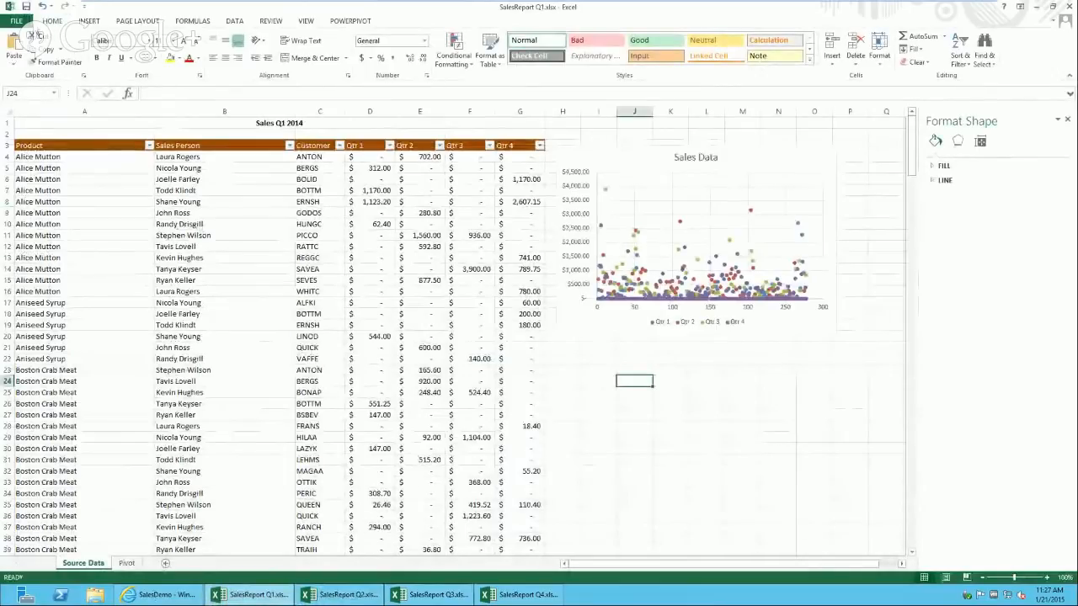
pyautogui.click(16, 20)
pyautogui.click(120, 367)
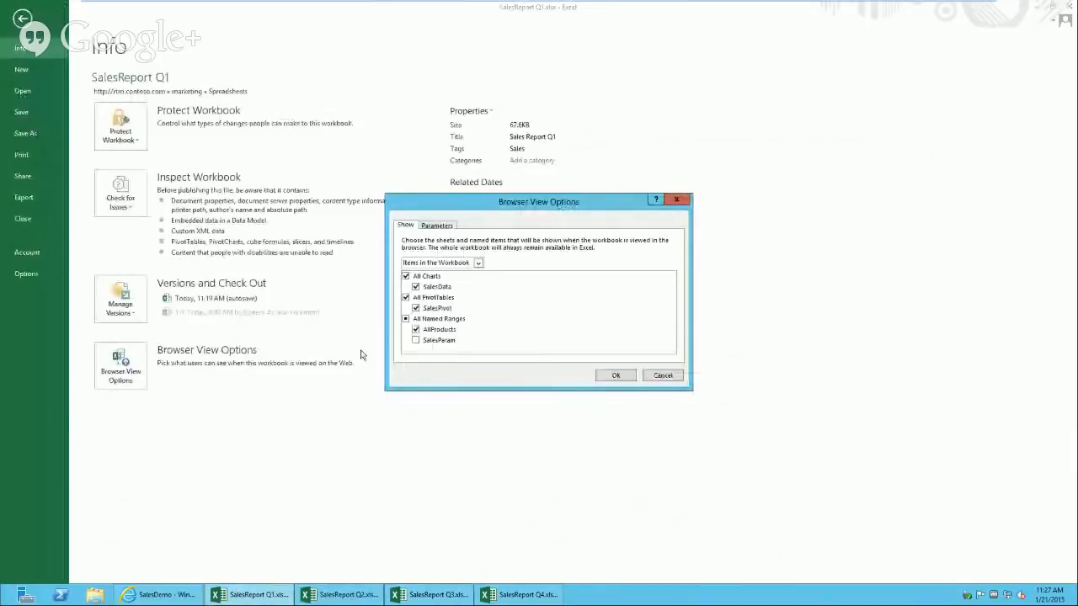
pyautogui.click(670, 377)
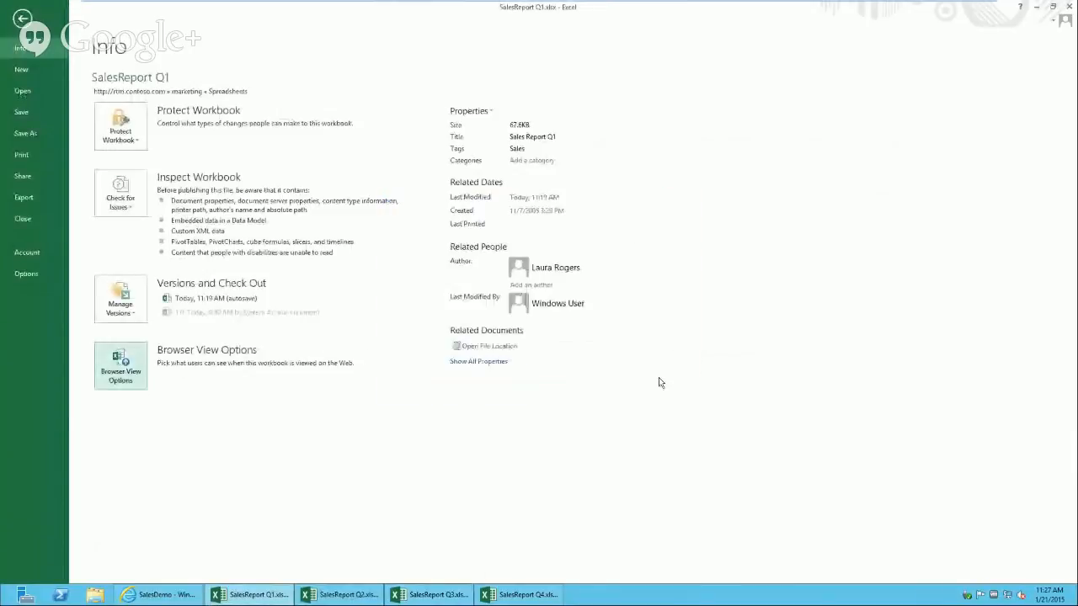
pyautogui.click(341, 594)
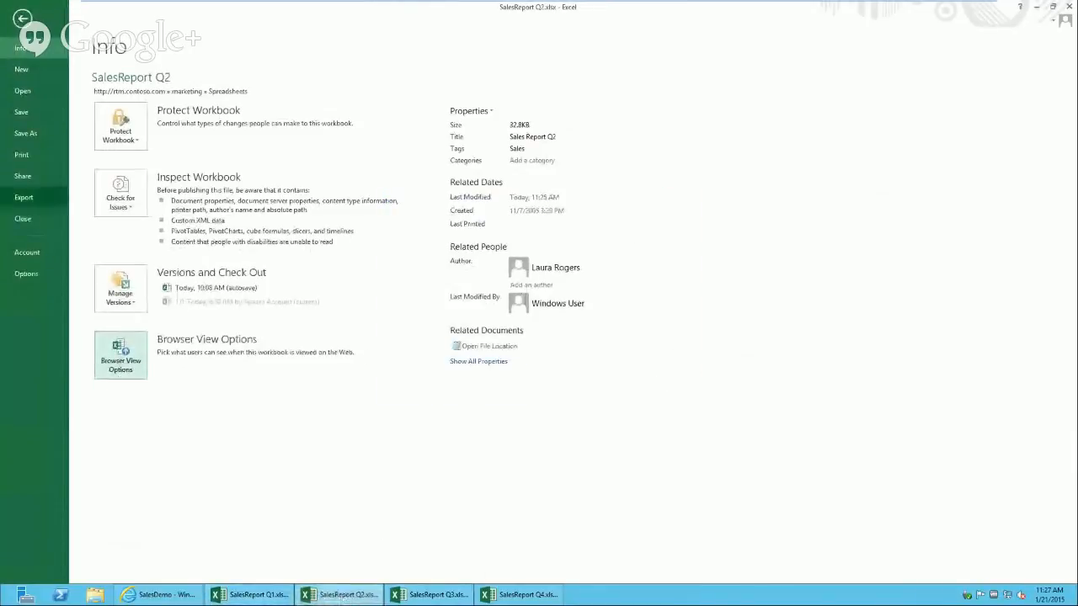
pyautogui.click(21, 19)
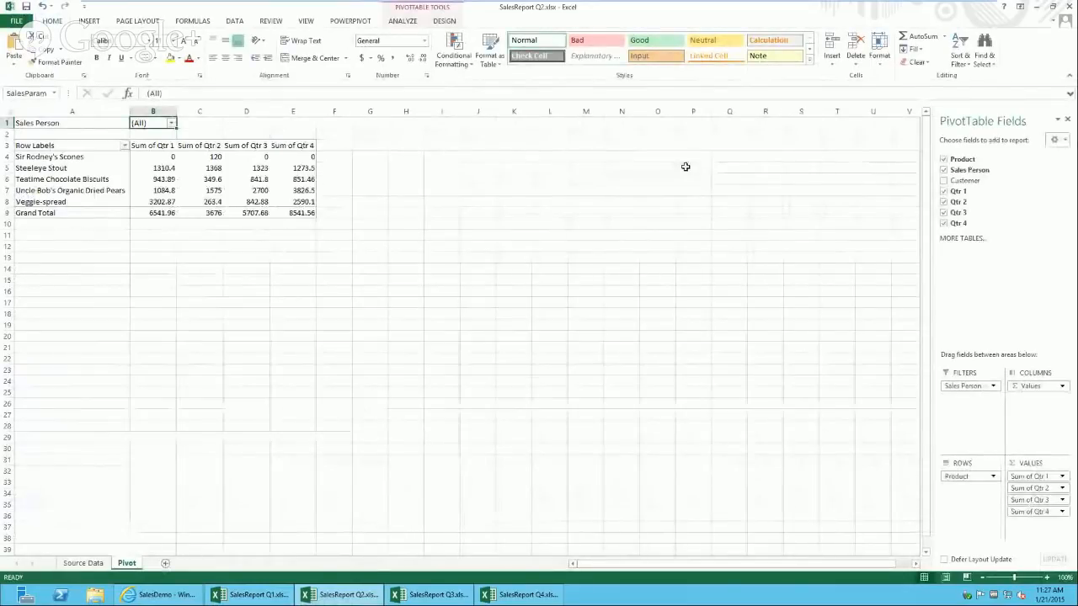
# Step: Enter 'SalesPavo' in the PivotTable Name box on the Analyze tab and select the product labels
pyautogui.click(402, 21)
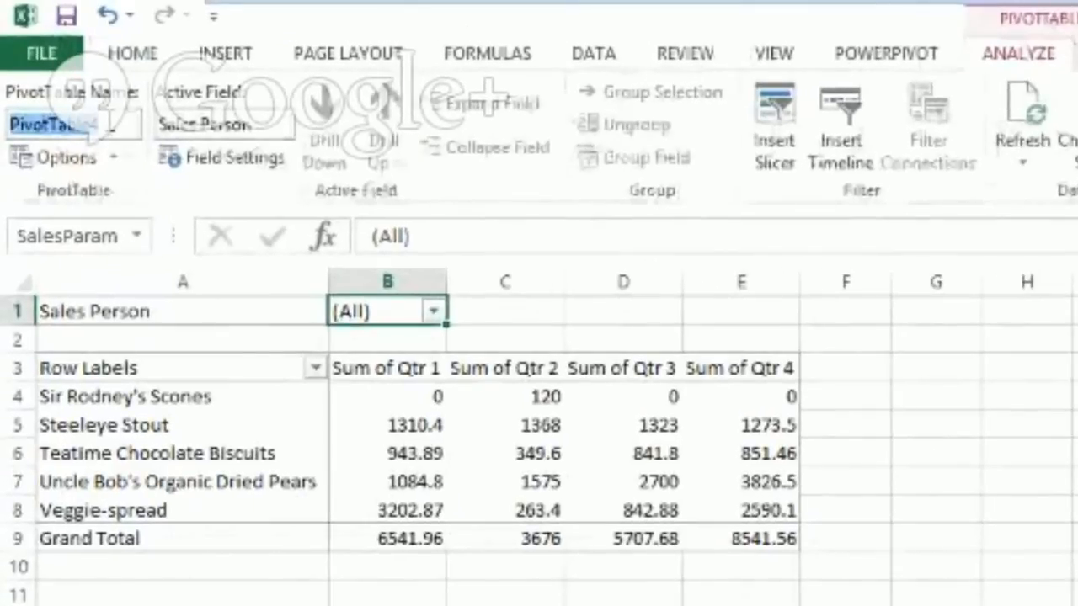
pyautogui.write('SalesPa')
pyautogui.write('vot')
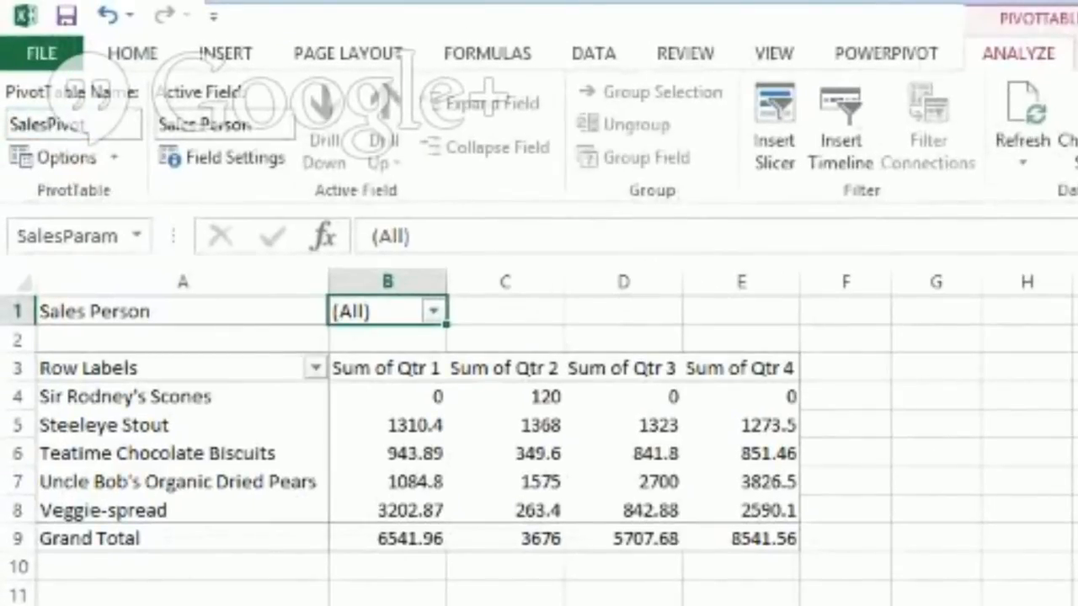
pyautogui.click(167, 441)
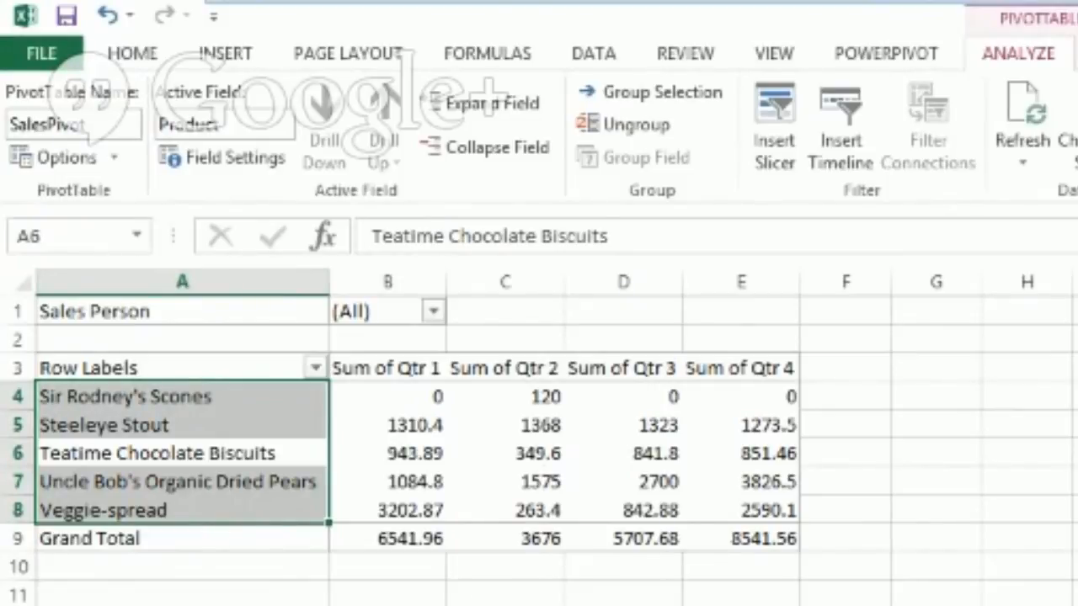
pyautogui.click(42, 53)
# Step: Rename the pivot table to 'SalesPivot'
pyautogui.click(47, 52)
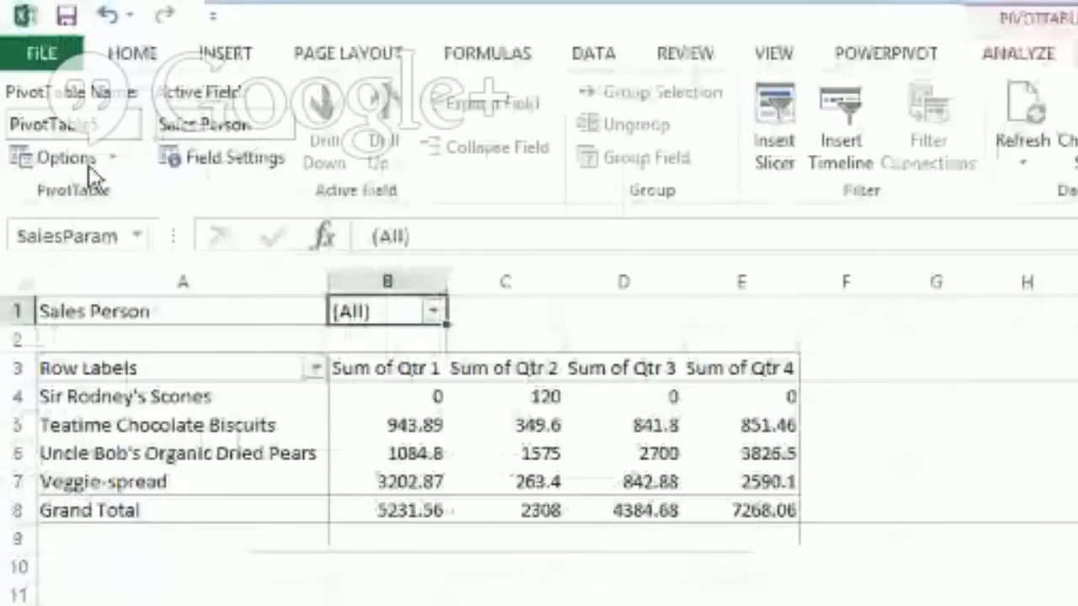
pyautogui.moveTo(168, 482); pyautogui.dragTo(169, 395)
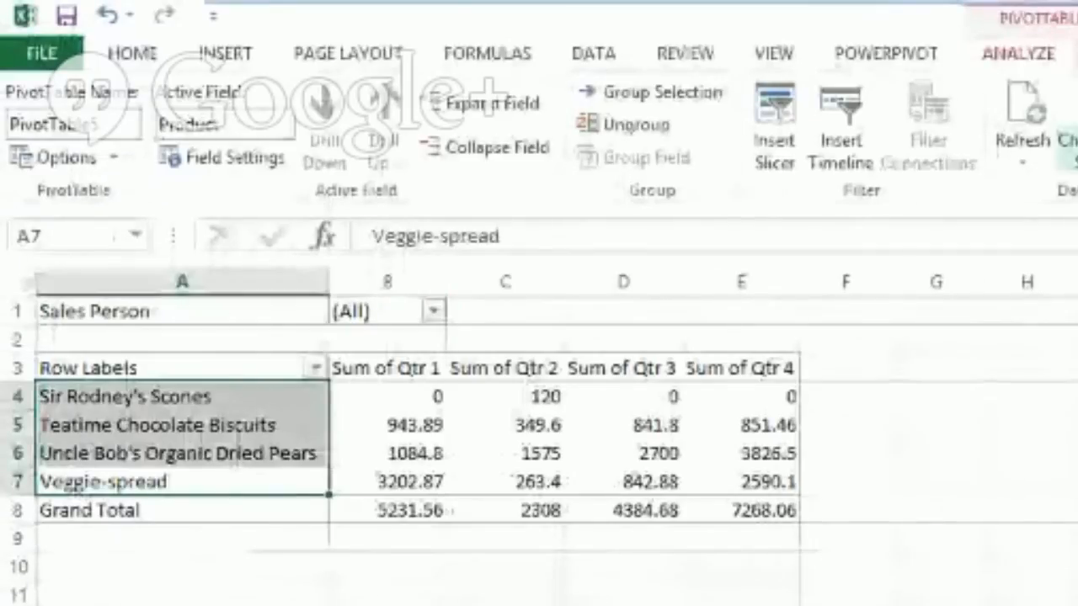
pyautogui.click(118, 123)
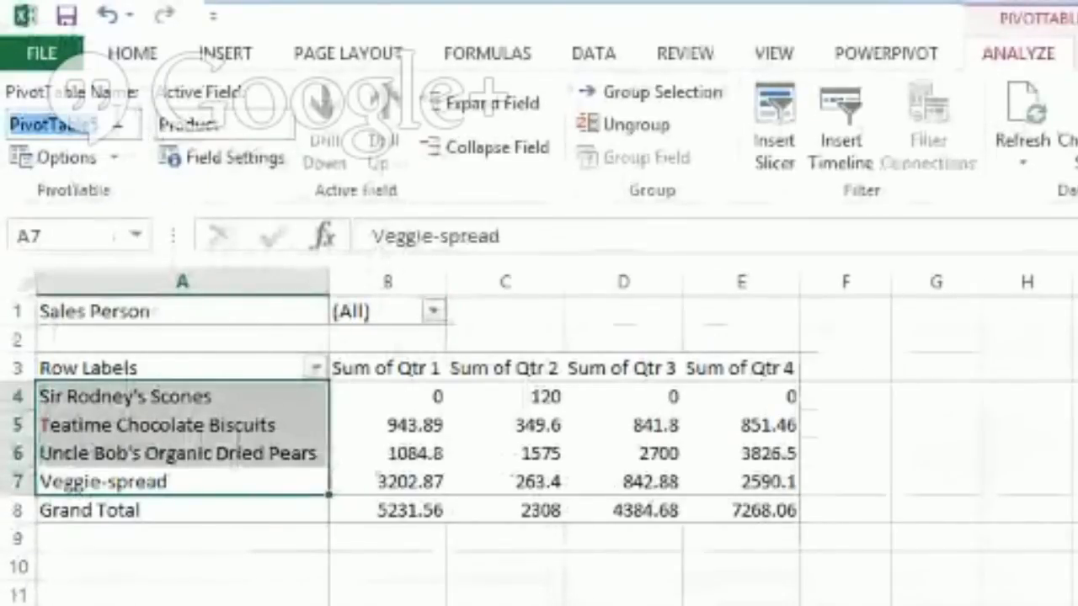
pyautogui.write('Sales')
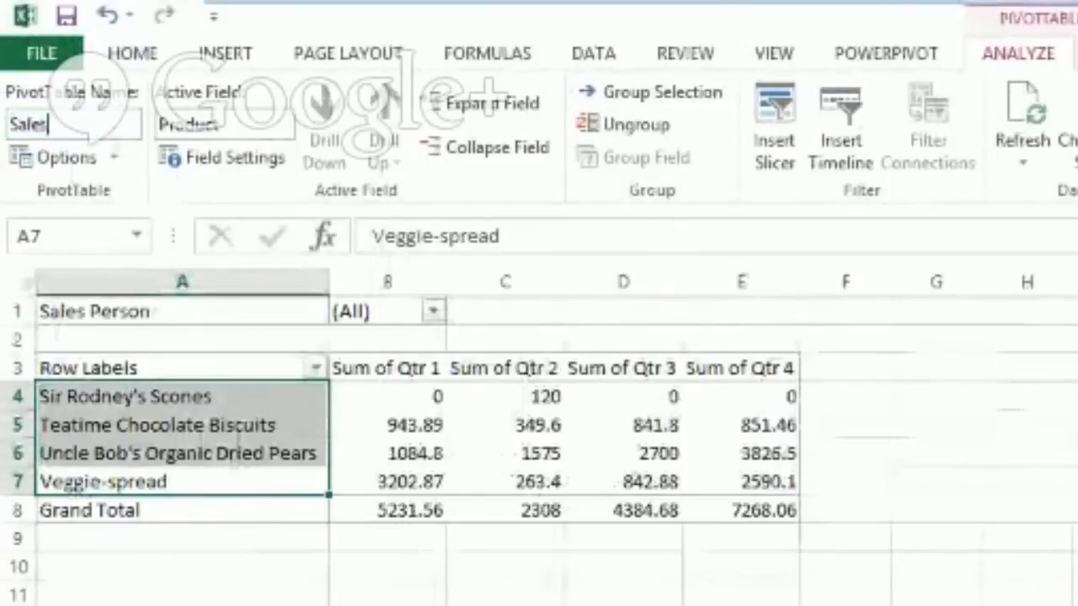
pyautogui.write('Pivot')
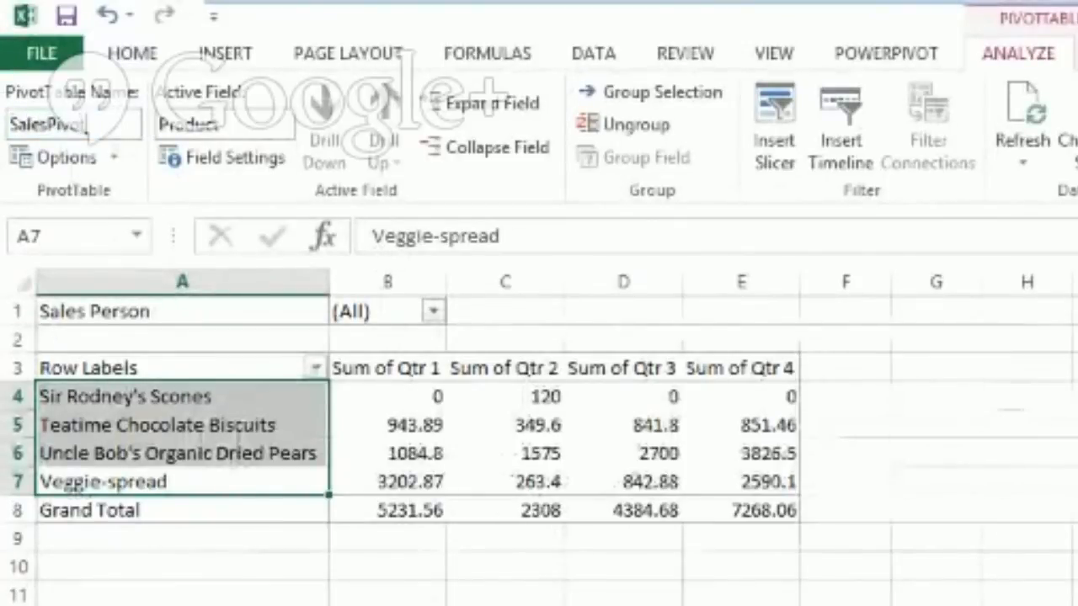
pyautogui.press('Return')
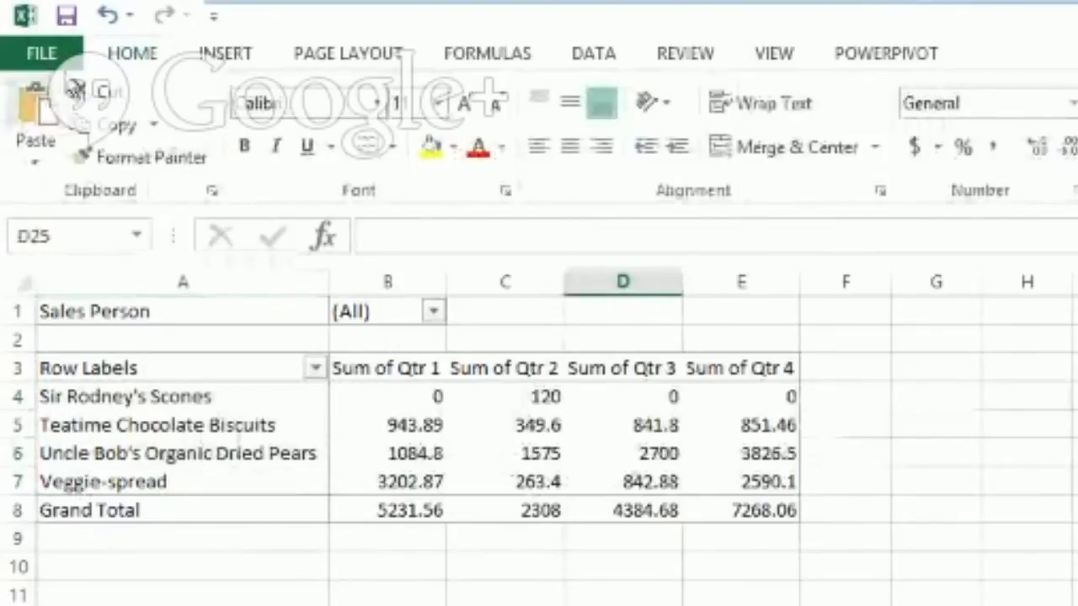
# Step: Confirm SalesParam is listed as a browser parameter in Browser View Options
pyautogui.click(42, 53)
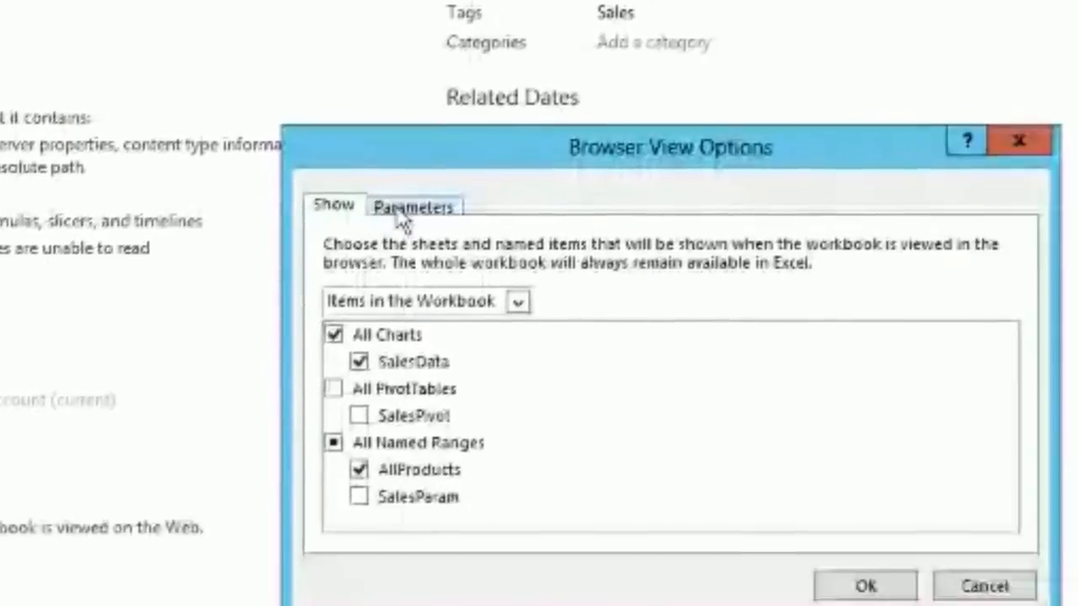
pyautogui.click(365, 207)
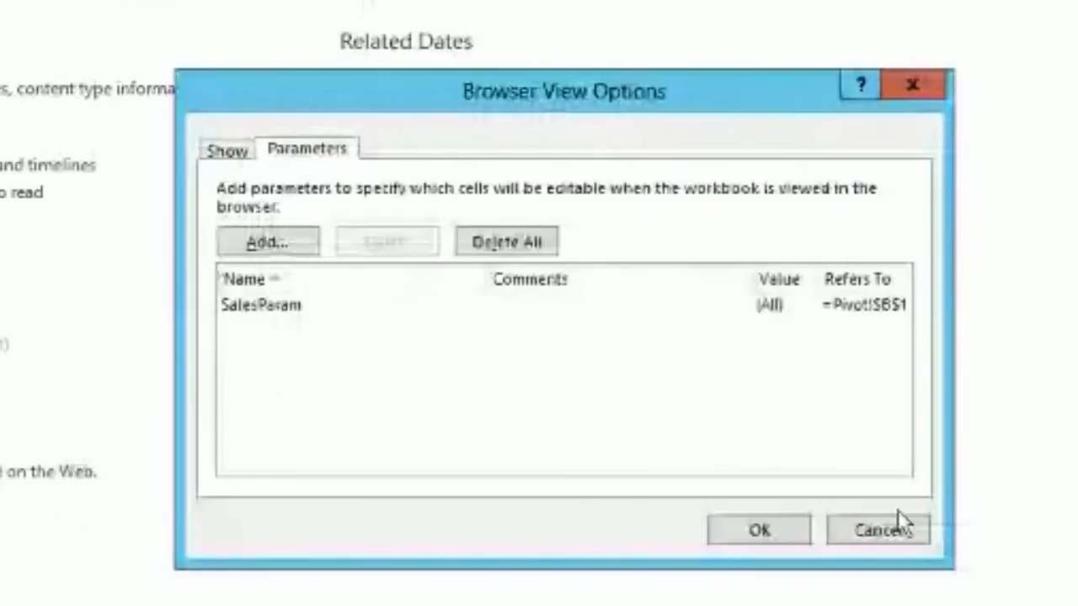
pyautogui.click(878, 531)
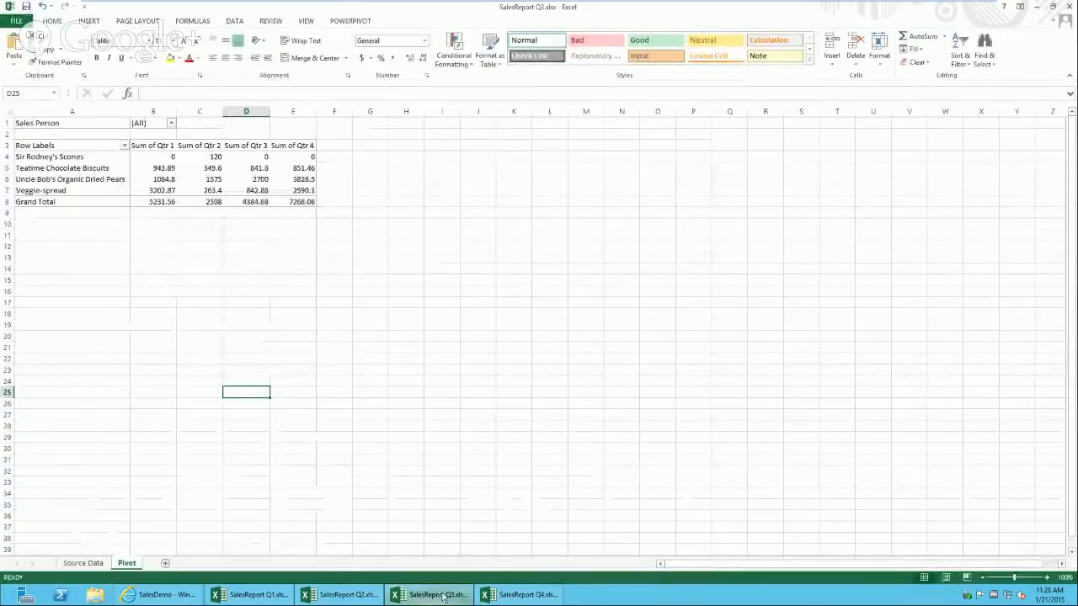
# Step: In SalesReport Q4, insert a PivotTable sourced from 'AllProducts' on a new worksheet
pyautogui.click(520, 594)
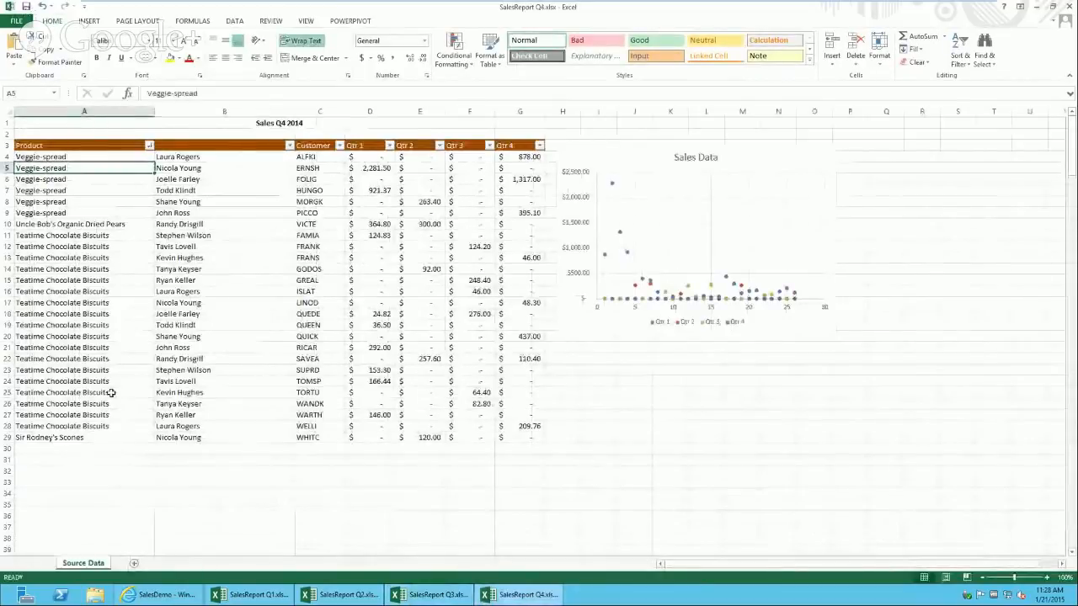
pyautogui.click(93, 25)
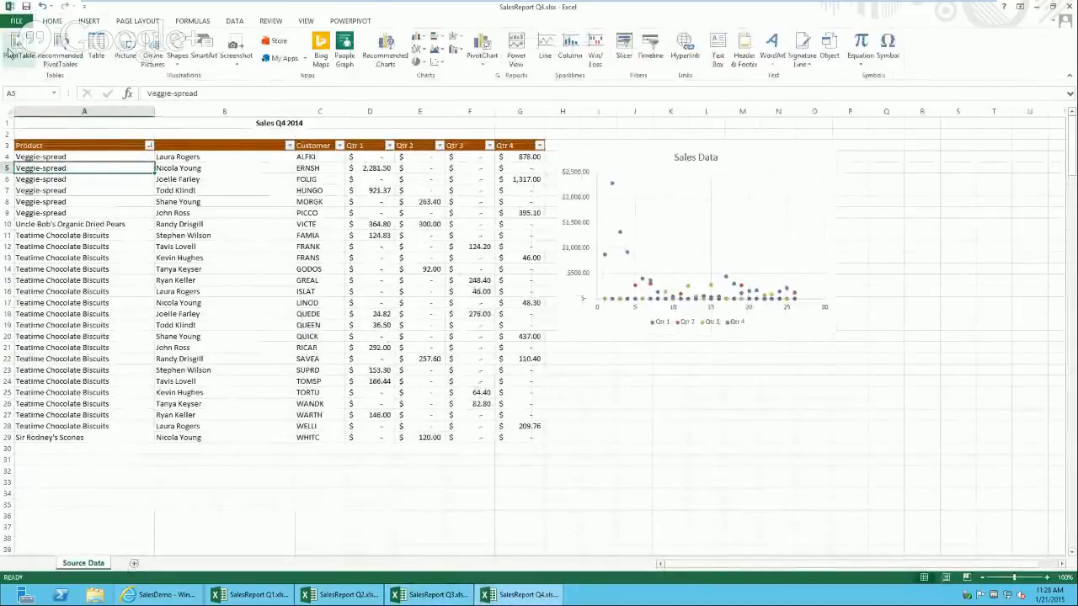
pyautogui.click(18, 46)
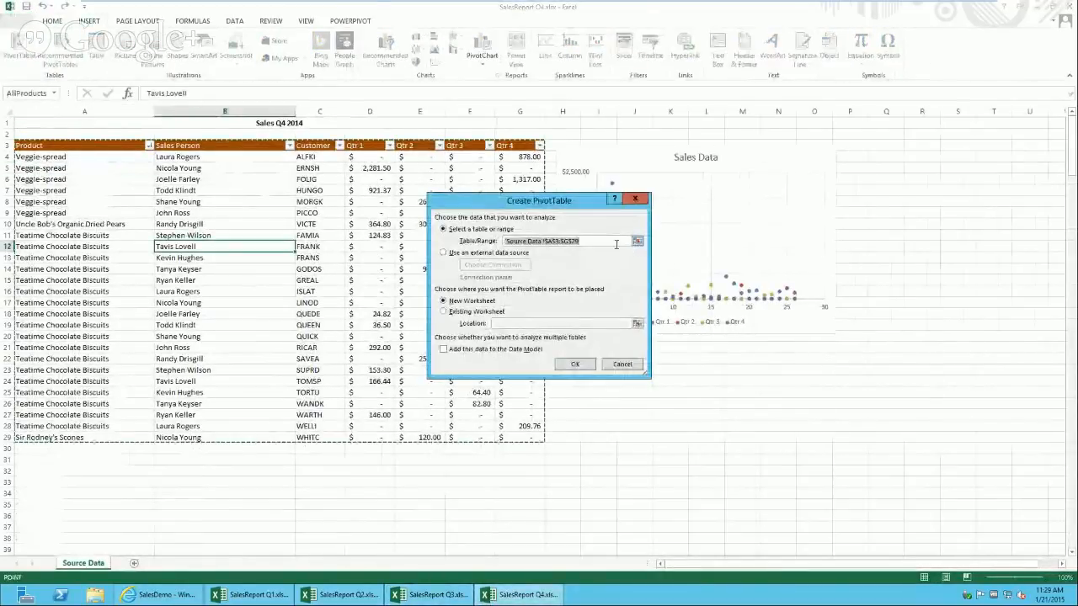
pyautogui.write('AllProducts')
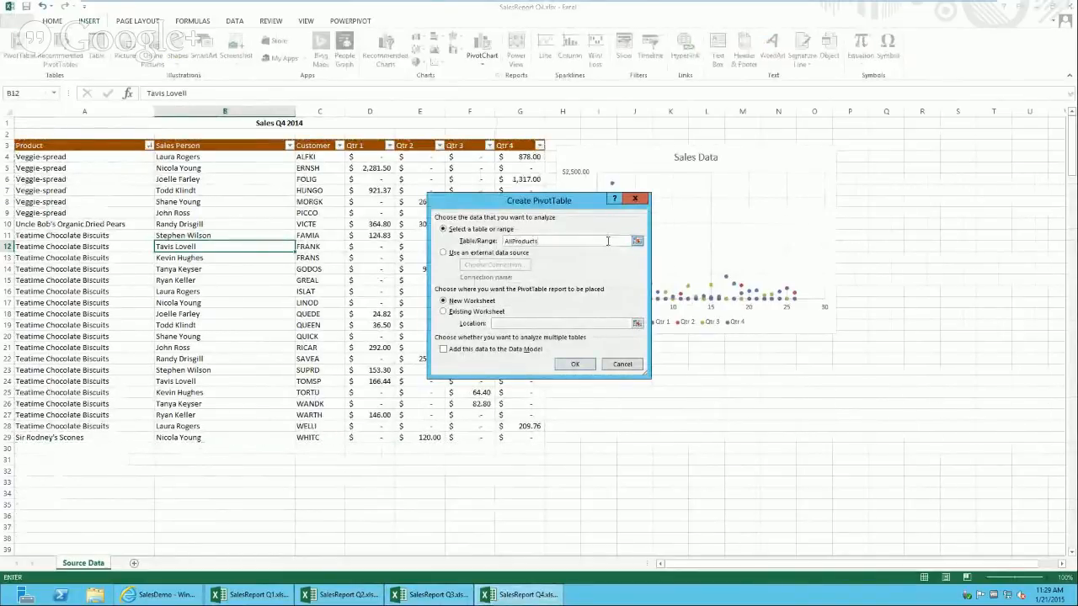
pyautogui.click(576, 364)
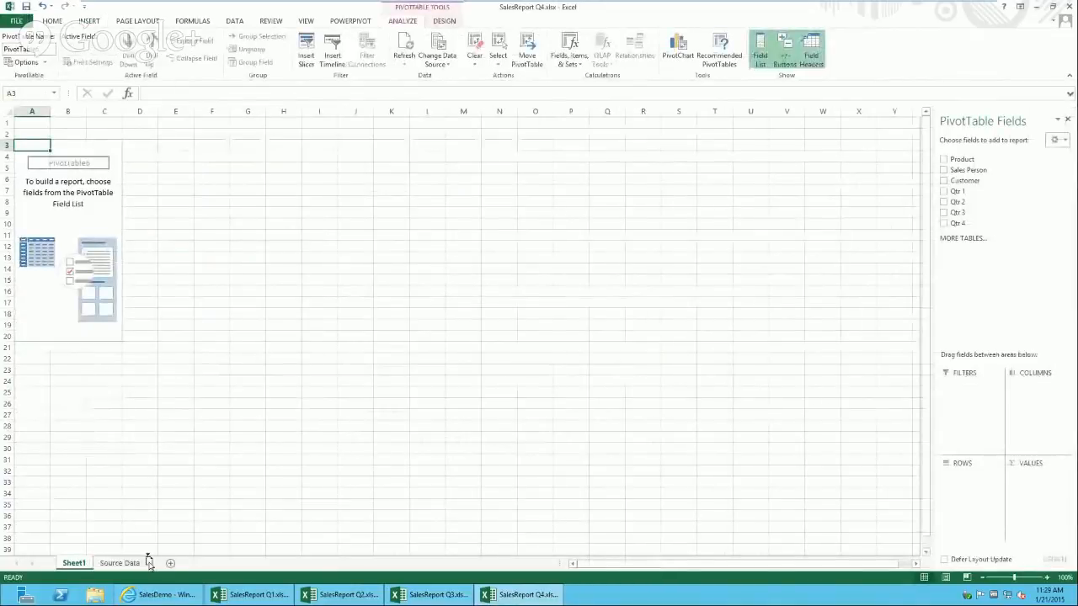
# Step: Move the Source Data sheet before Sheet1 and rename Sheet1 to Pivot
pyautogui.moveTo(147, 564); pyautogui.dragTo(99, 567)
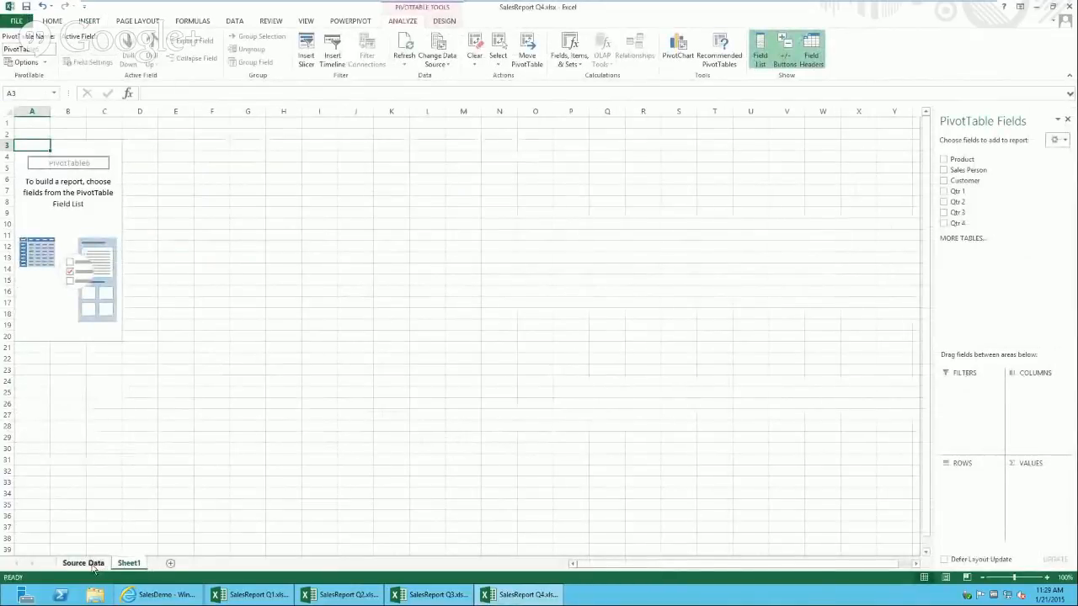
pyautogui.click(130, 563)
pyautogui.write('Pi')
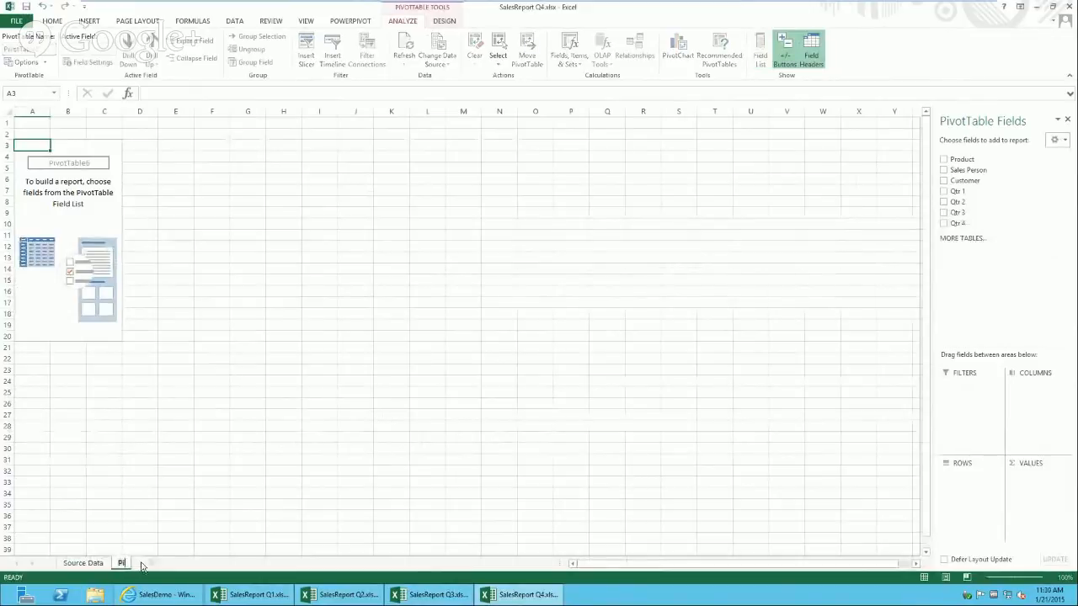
pyautogui.write('vot')
pyautogui.press('Return')
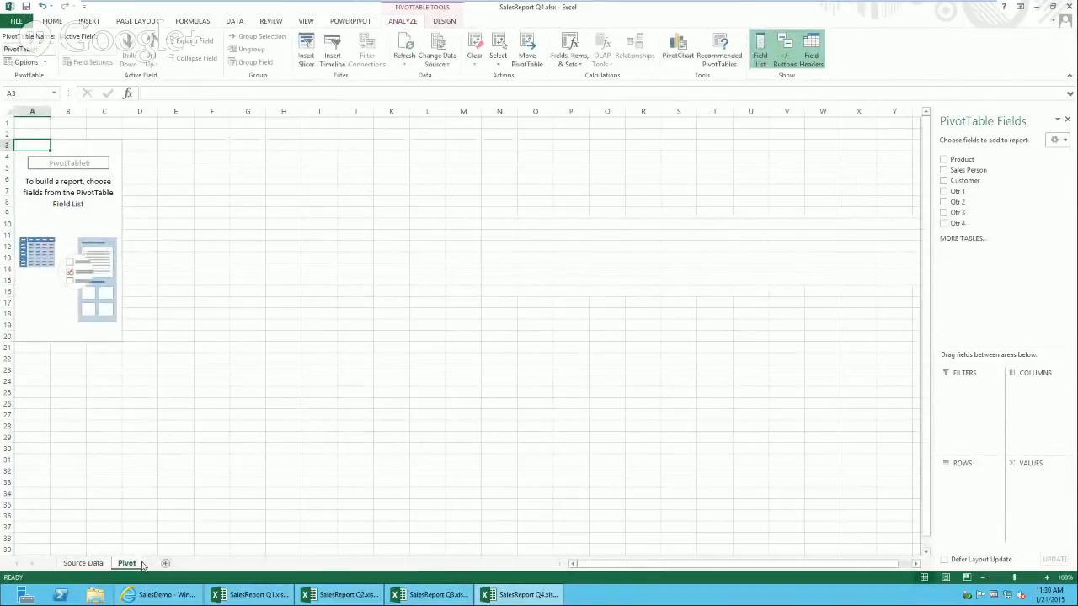
# Step: Add Product and Qtr 1–4 to the PivotTable and make Sales Person a report filter
pyautogui.click(944, 160)
pyautogui.click(945, 191)
pyautogui.click(944, 202)
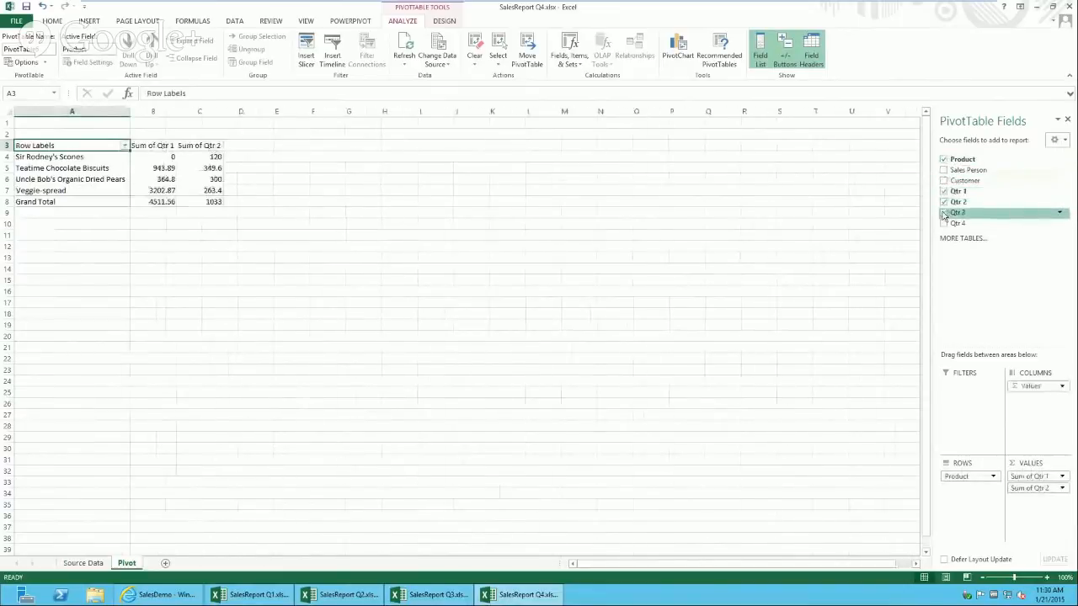
pyautogui.click(944, 212)
pyautogui.click(944, 223)
pyautogui.moveTo(971, 173); pyautogui.dragTo(962, 414)
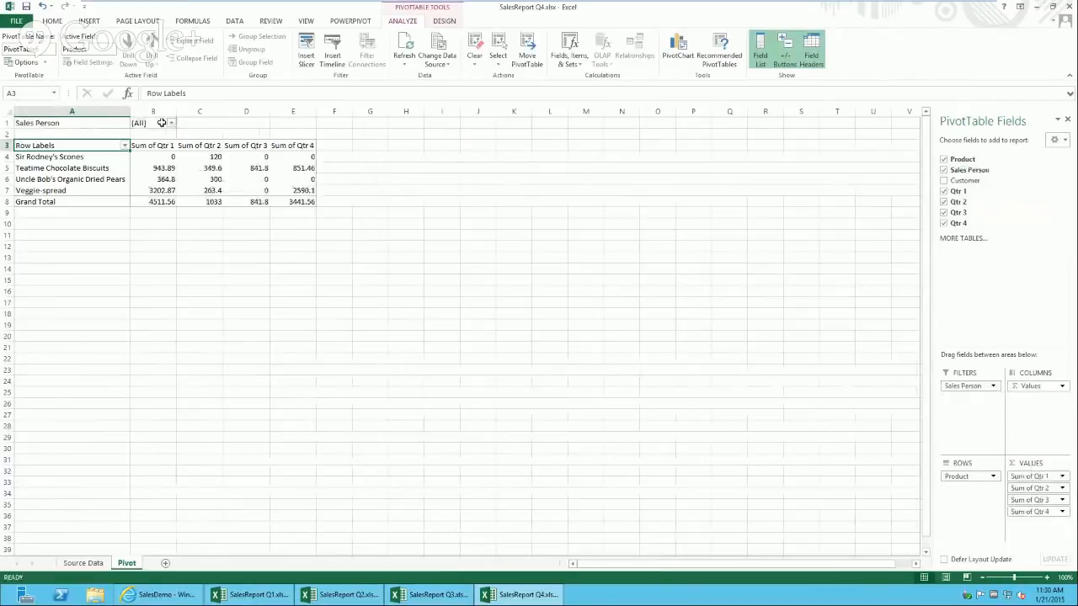
# Step: Select the Sales Person filter cell B1 and bring up Browser View Options
pyautogui.click(161, 123)
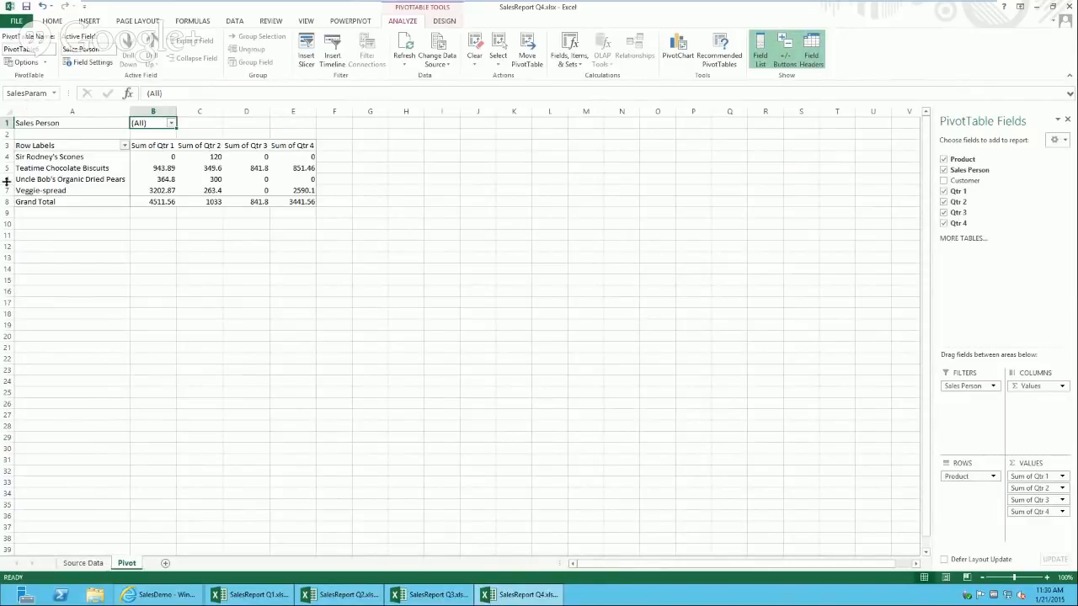
pyautogui.click(16, 22)
pyautogui.click(124, 364)
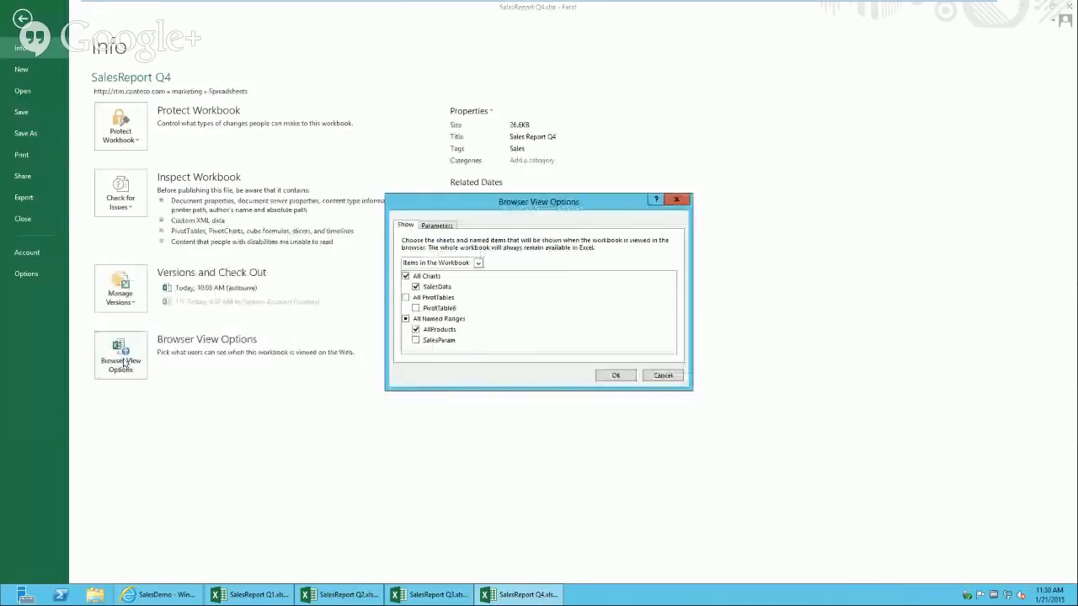
# Step: Cancel Browser View Options and rename the PivotTable to SalesPivot
pyautogui.click(663, 375)
pyautogui.click(23, 17)
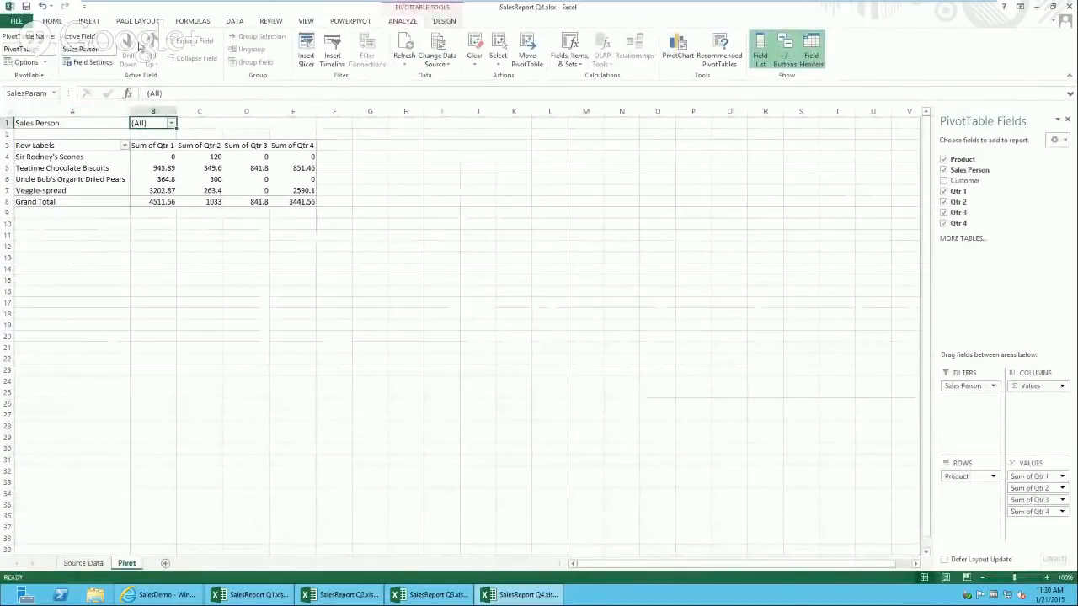
pyautogui.click(19, 49)
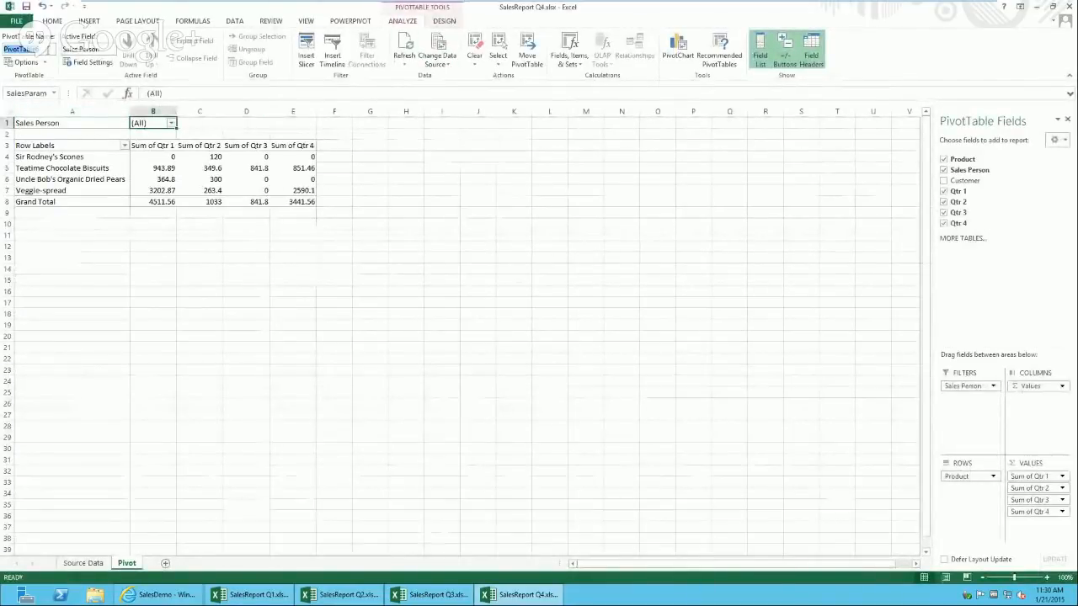
pyautogui.write('SalesPi')
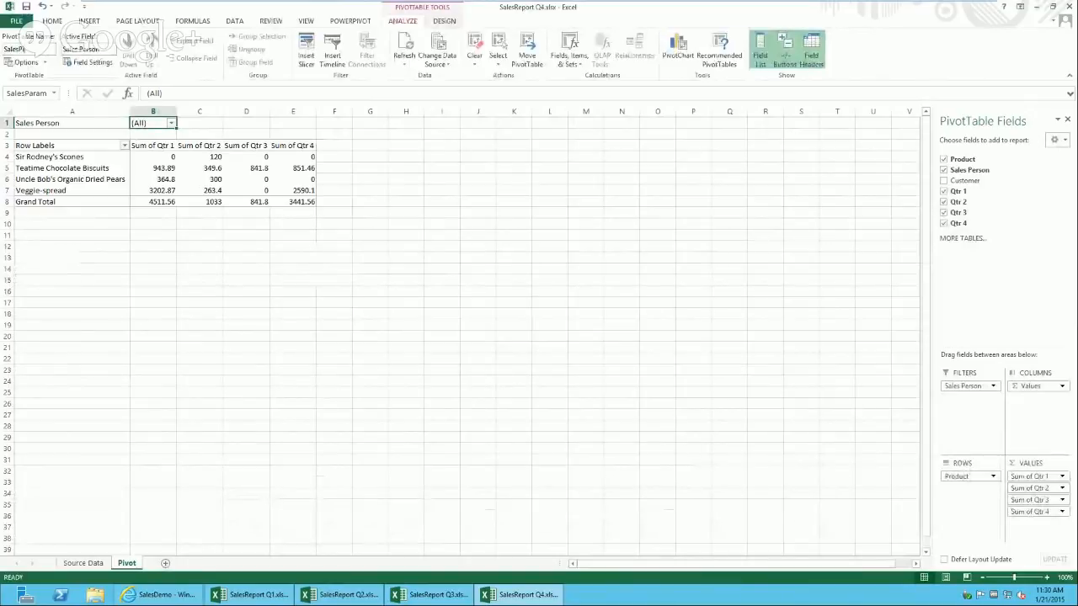
pyautogui.write('vot')
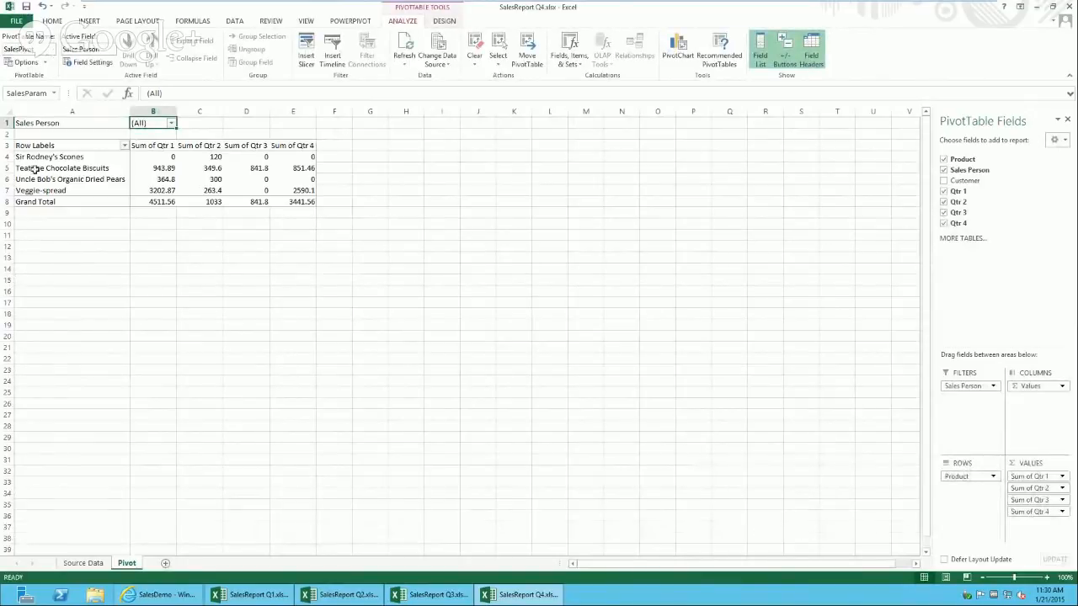
pyautogui.click(48, 168)
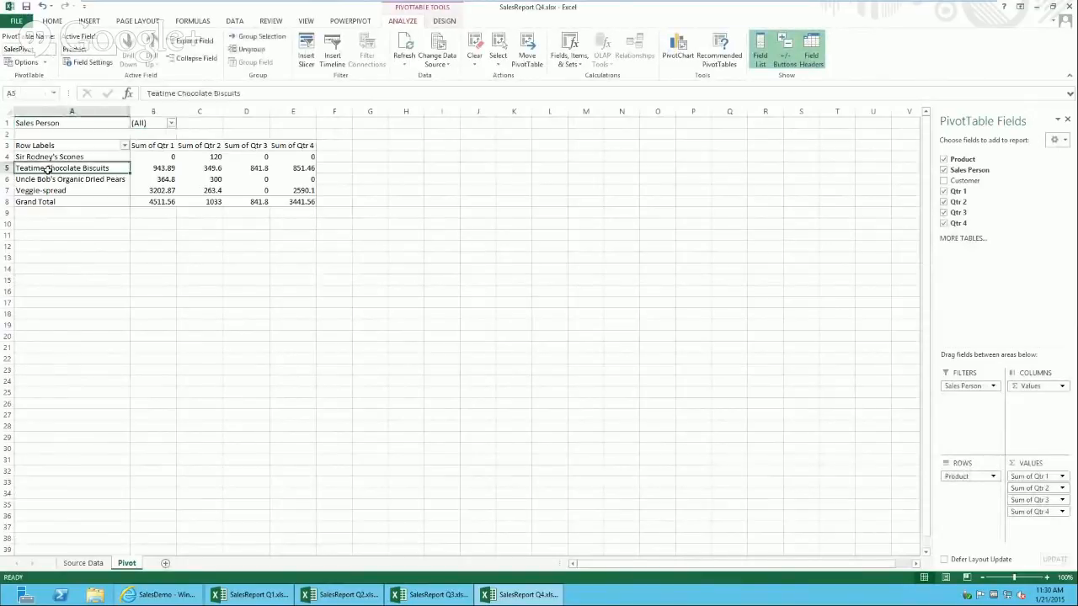
# Step: Make SalesPivot visible in browser view for the SalesReport Q4 workbook
pyautogui.click(16, 22)
pyautogui.click(121, 354)
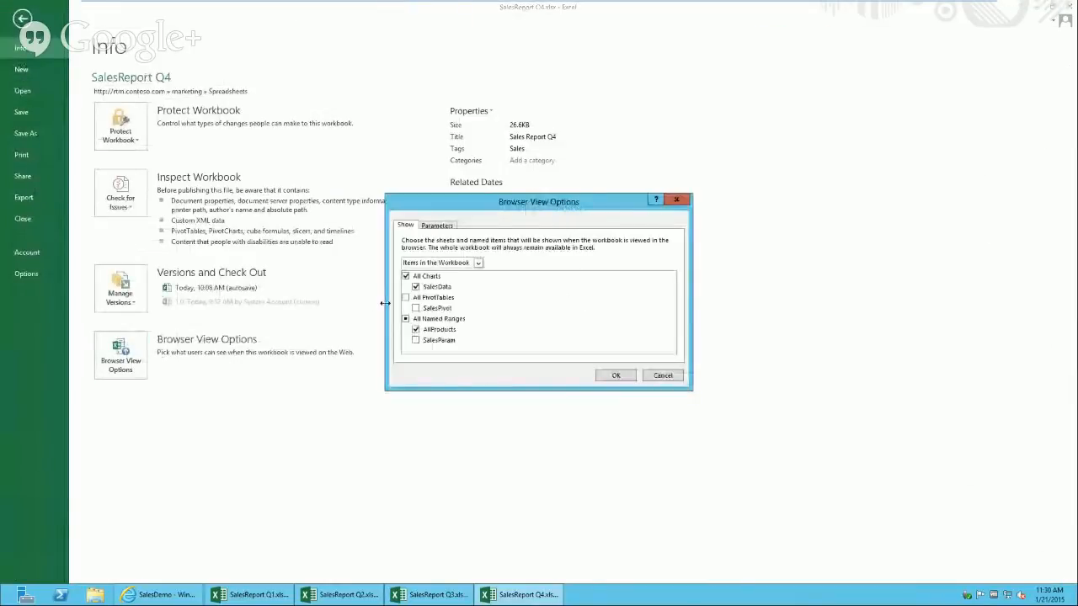
pyautogui.click(416, 308)
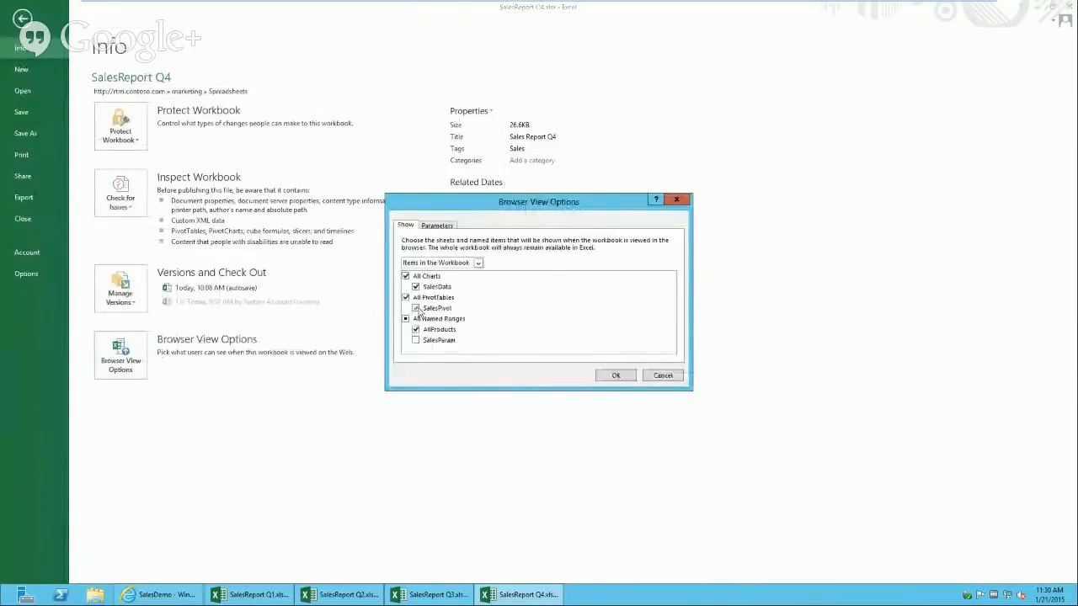
pyautogui.click(613, 376)
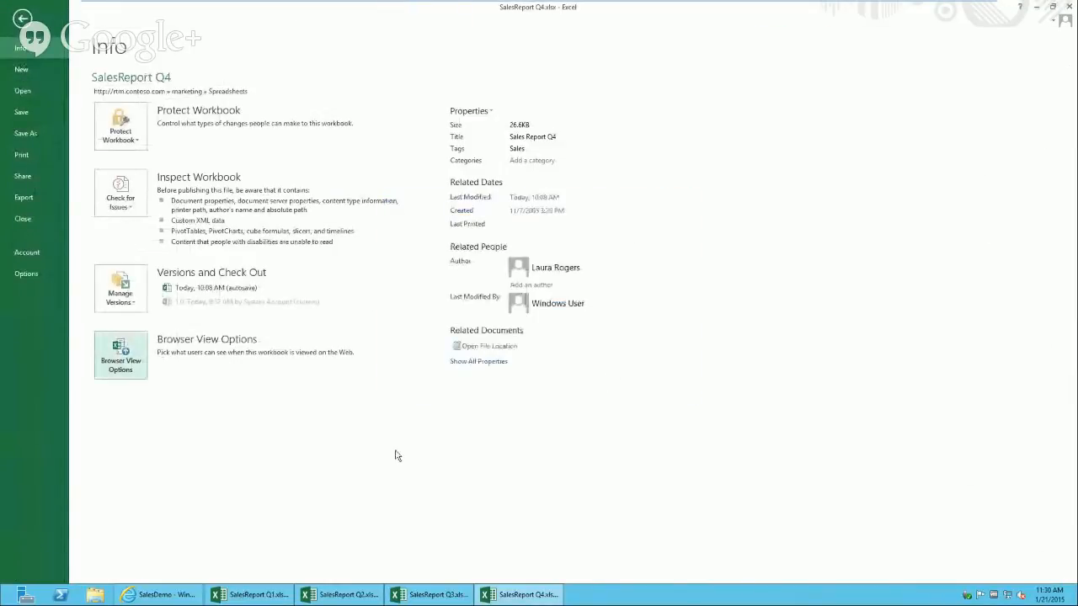
# Step: Make SalesPivot visible in browser view for the SalesReport Q3 workbook too
pyautogui.click(428, 596)
pyautogui.click(518, 595)
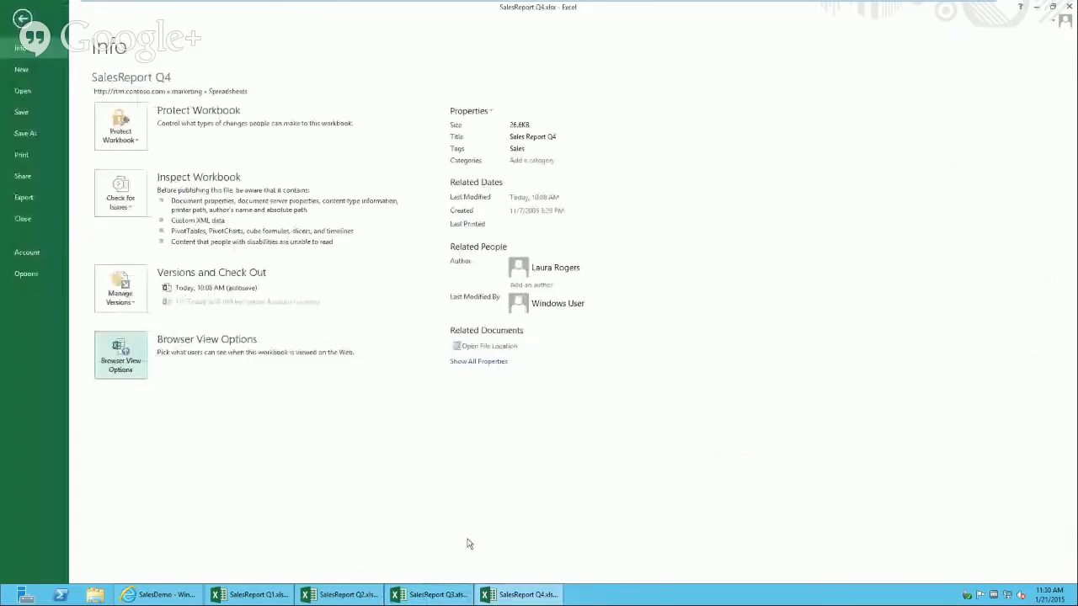
pyautogui.click(22, 17)
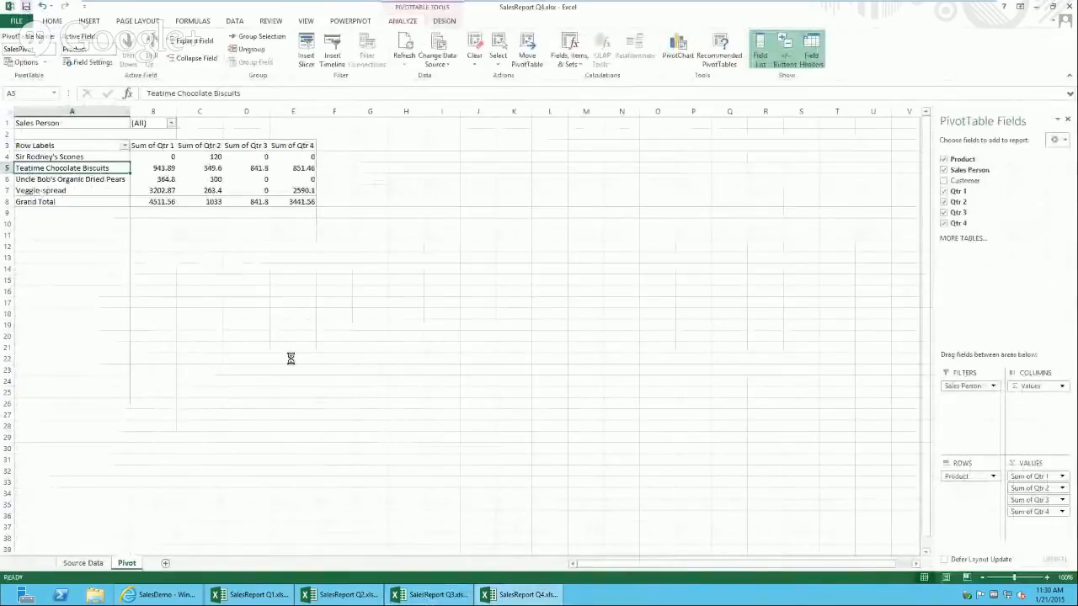
pyautogui.click(432, 594)
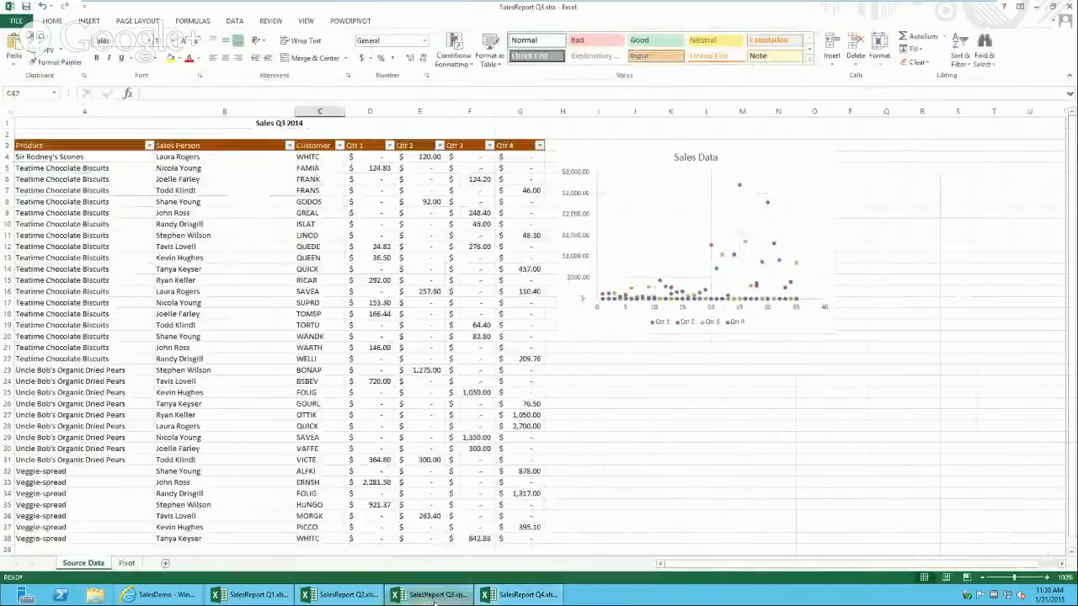
pyautogui.click(16, 20)
pyautogui.click(121, 355)
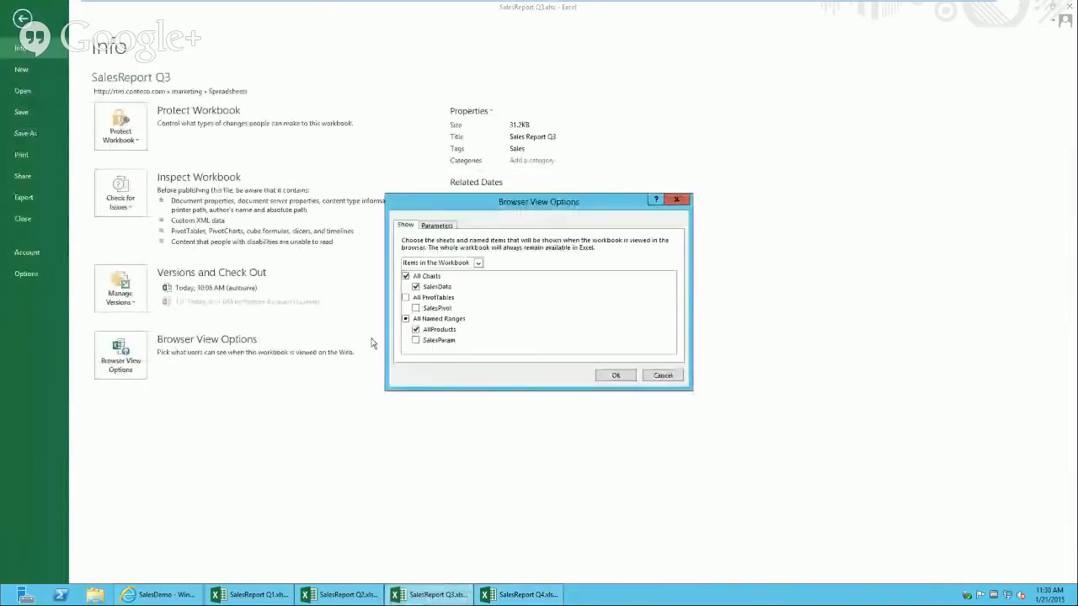
pyautogui.click(415, 308)
pyautogui.click(616, 376)
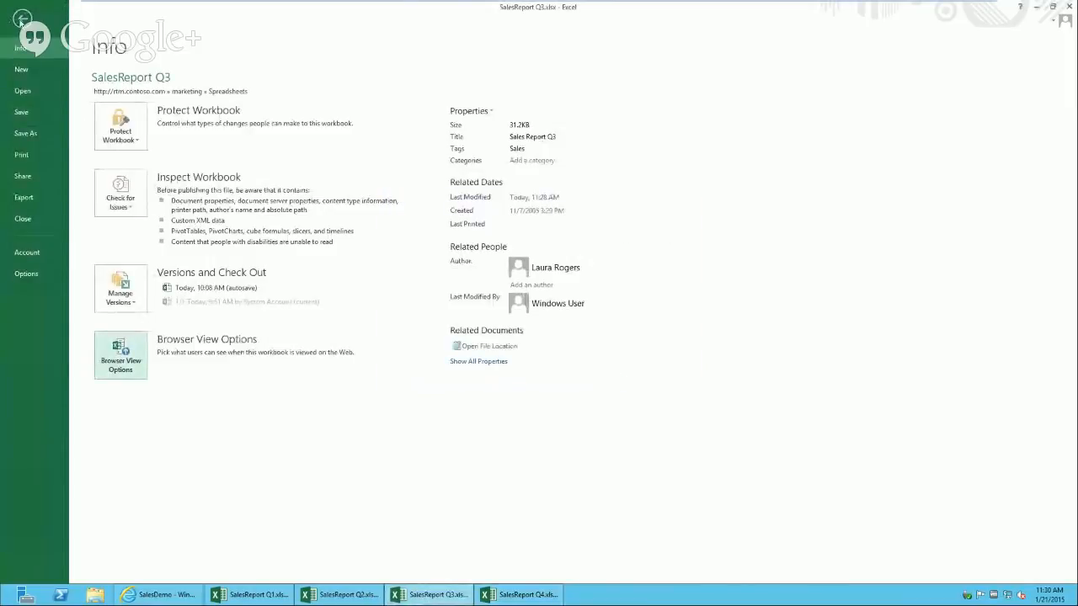
pyautogui.press('Escape')
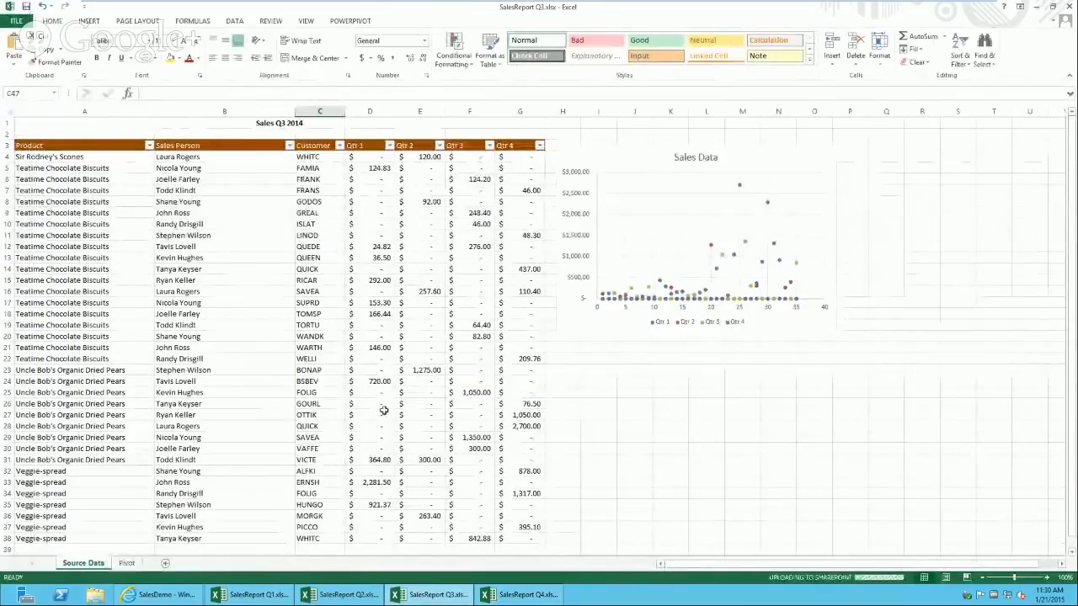
# Step: In the SharePoint site, go through Site Contents and Site Pages to the SalesDemoDashboard3 page
pyautogui.click(160, 594)
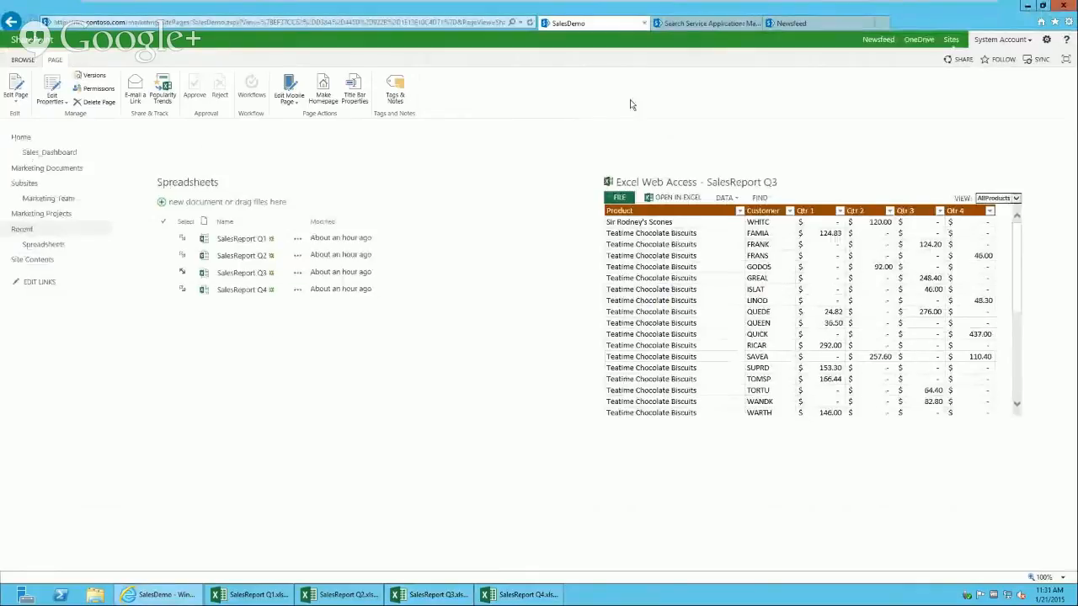
pyautogui.click(34, 260)
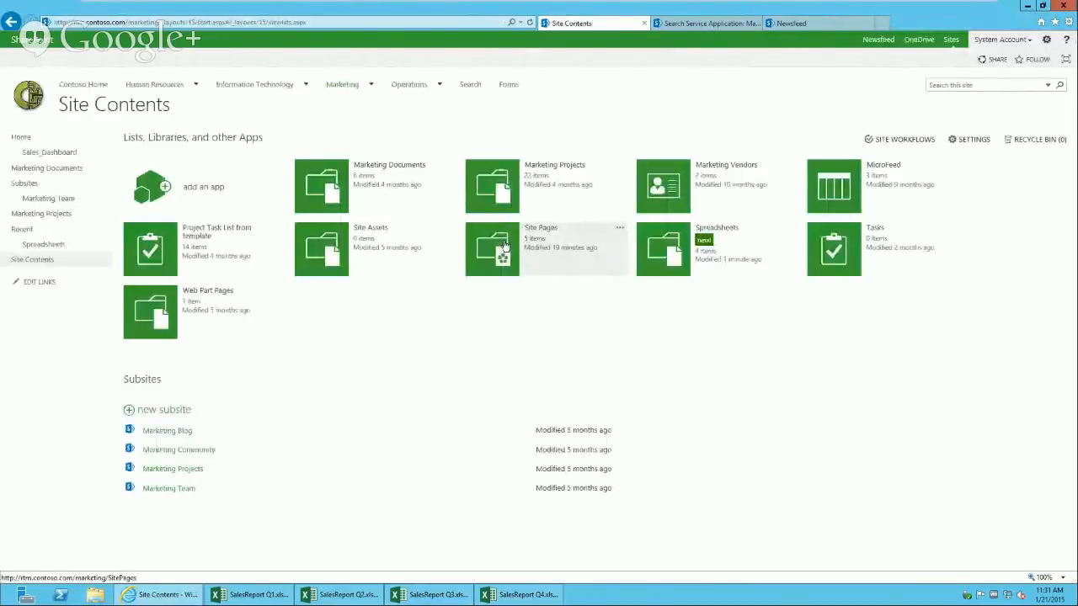
pyautogui.click(504, 245)
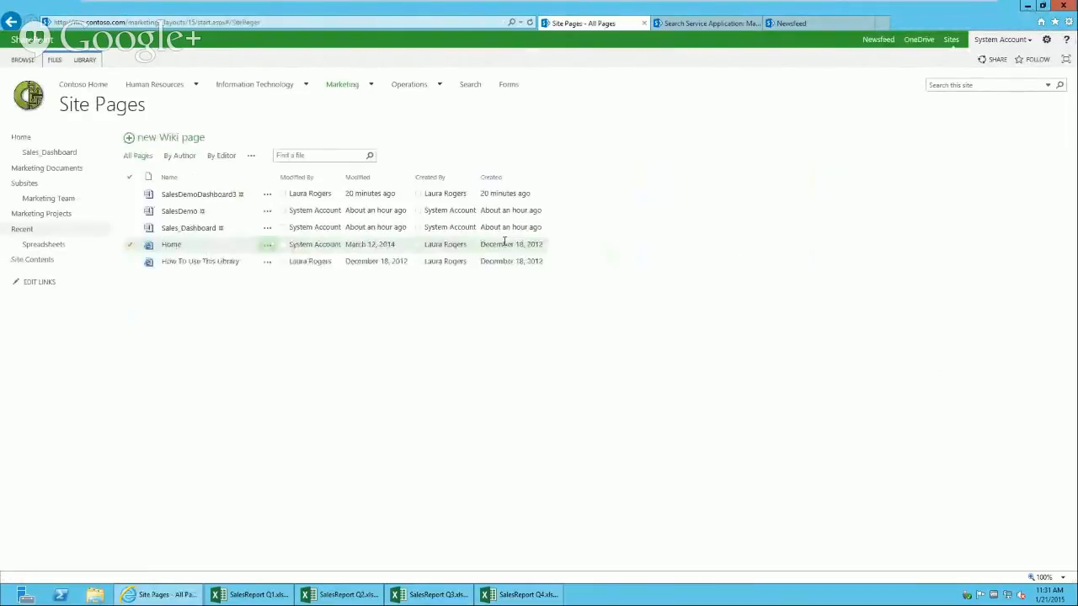
pyautogui.click(216, 196)
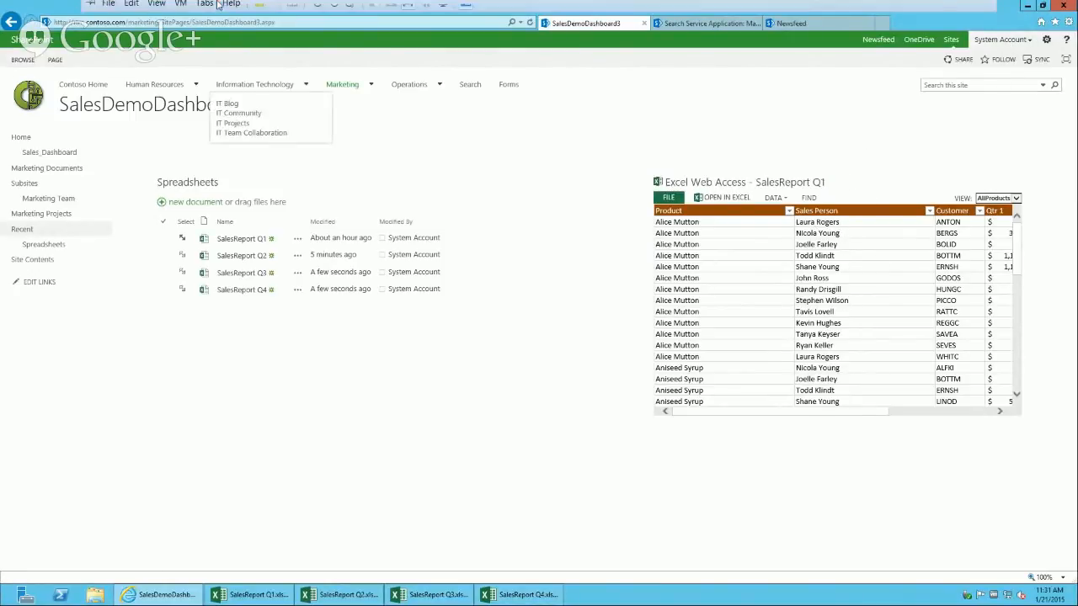
# Step: Unlock the Windows 8 machine by signing in with the account password
pyautogui.moveTo(281, 25)
pyautogui.click(378, 12)
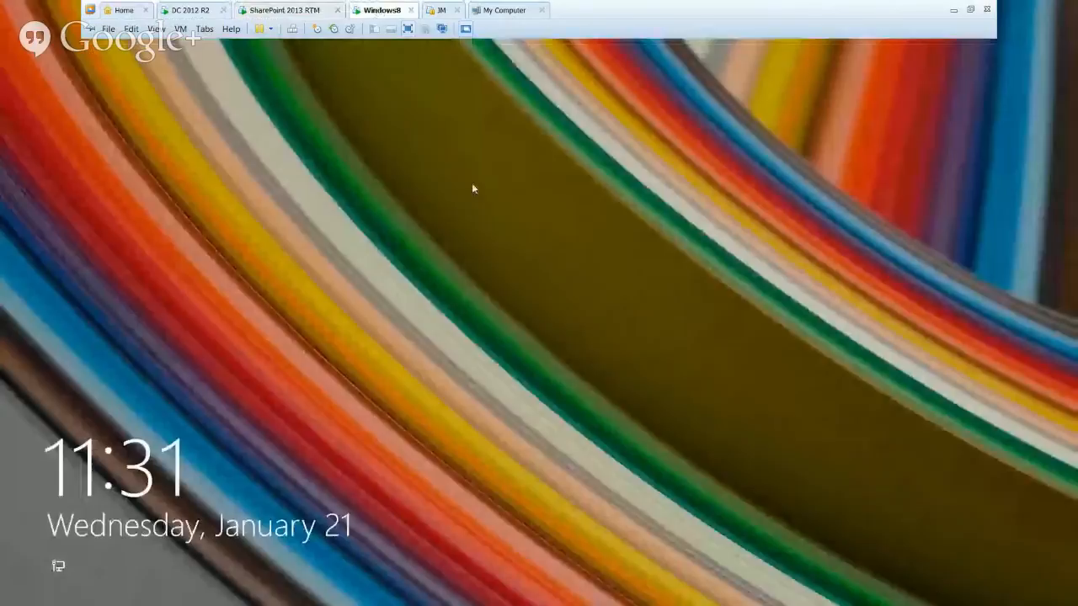
pyautogui.click(441, 232)
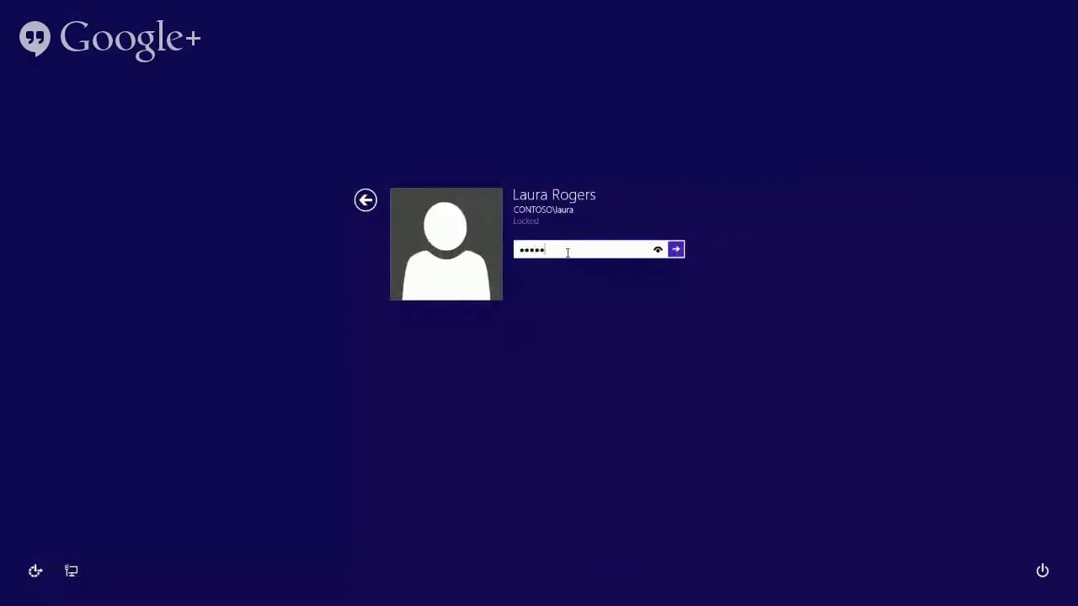
pyautogui.press('Return')
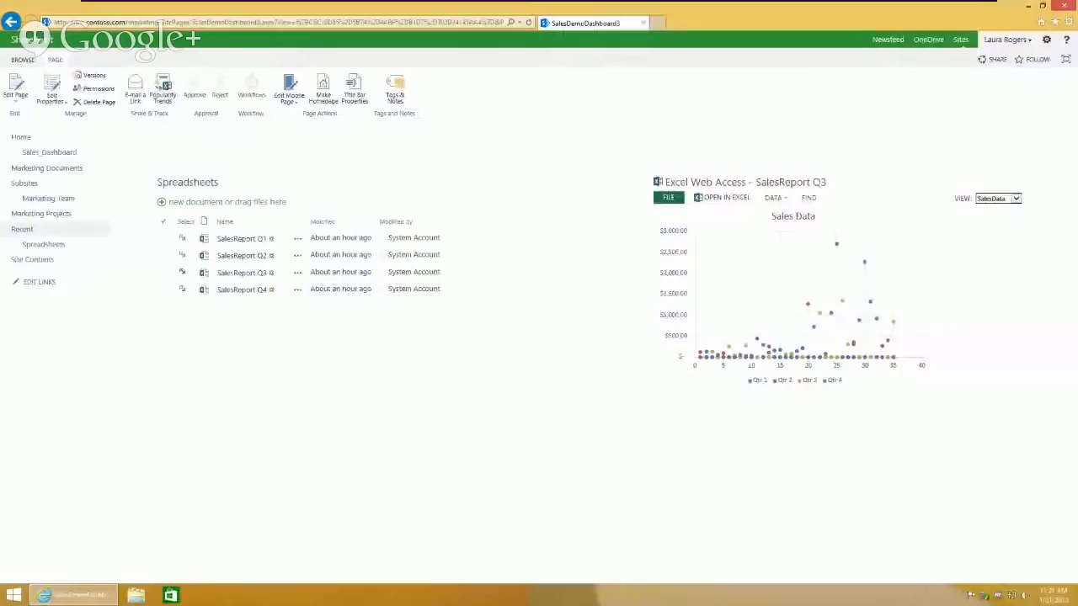
# Step: Return to SalesDemoDashboard3 via Site Contents and the Site Pages library
pyautogui.click(35, 259)
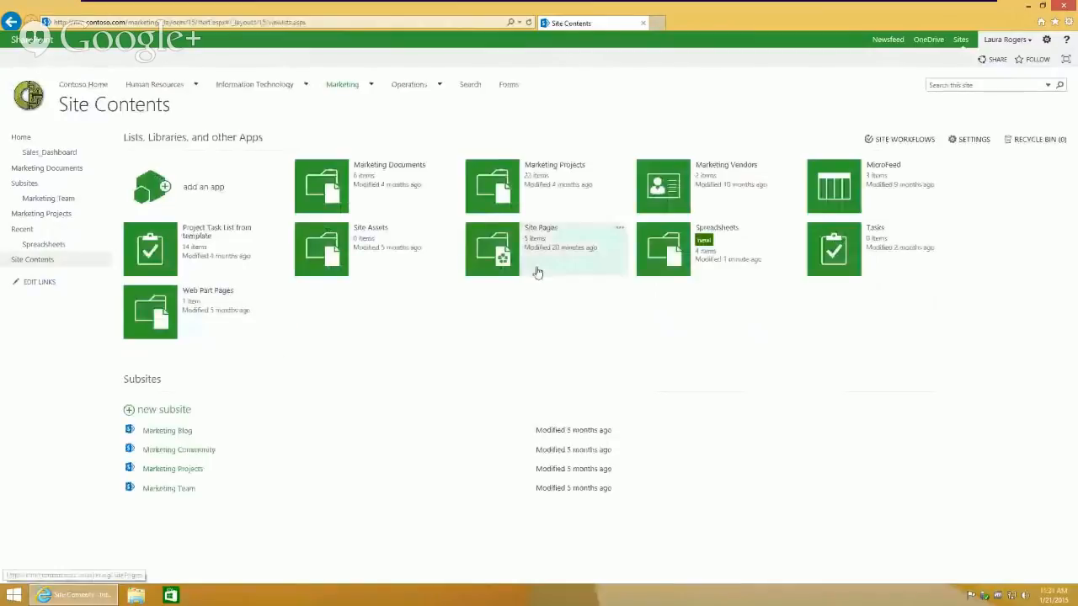
pyautogui.click(506, 246)
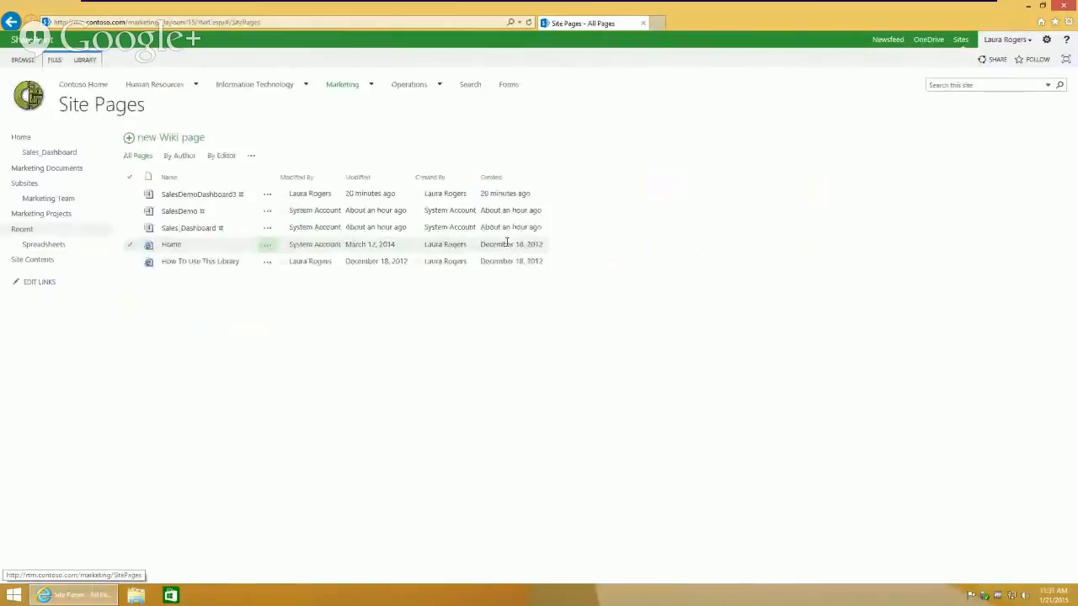
pyautogui.click(208, 197)
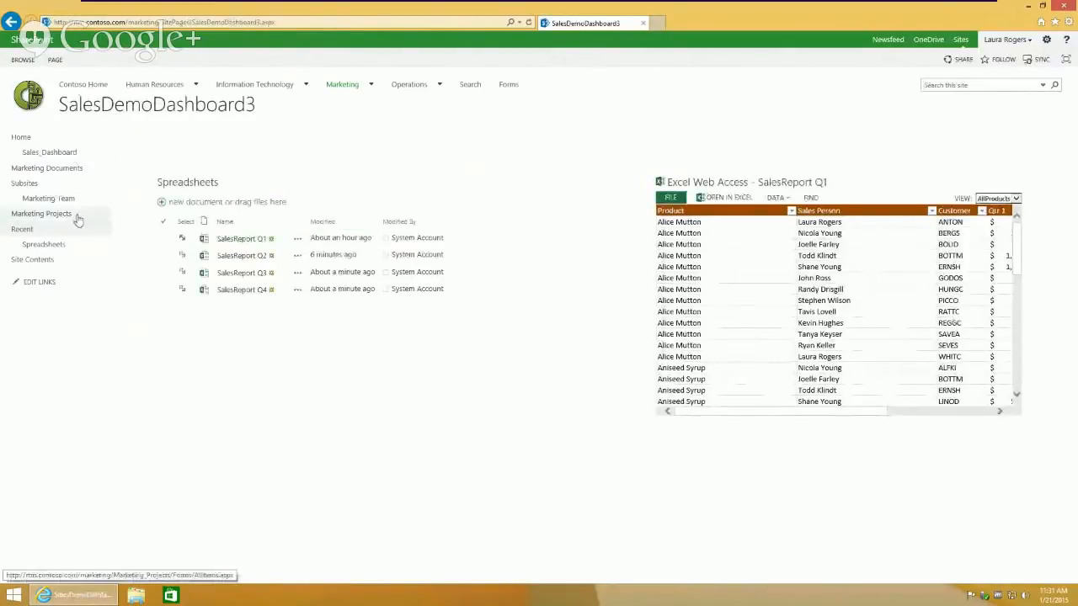
# Step: Add a SalesDemoDashboard3 link to the left navigation, save it, and switch the page to edit mode
pyautogui.click(43, 285)
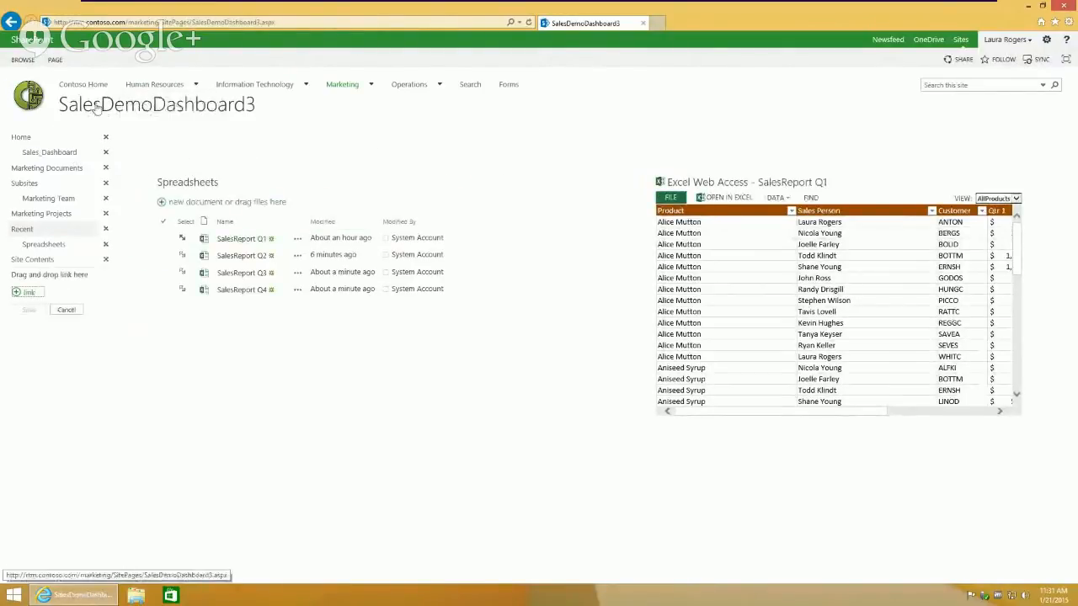
pyautogui.moveTo(92, 106); pyautogui.dragTo(59, 160)
pyautogui.click(29, 334)
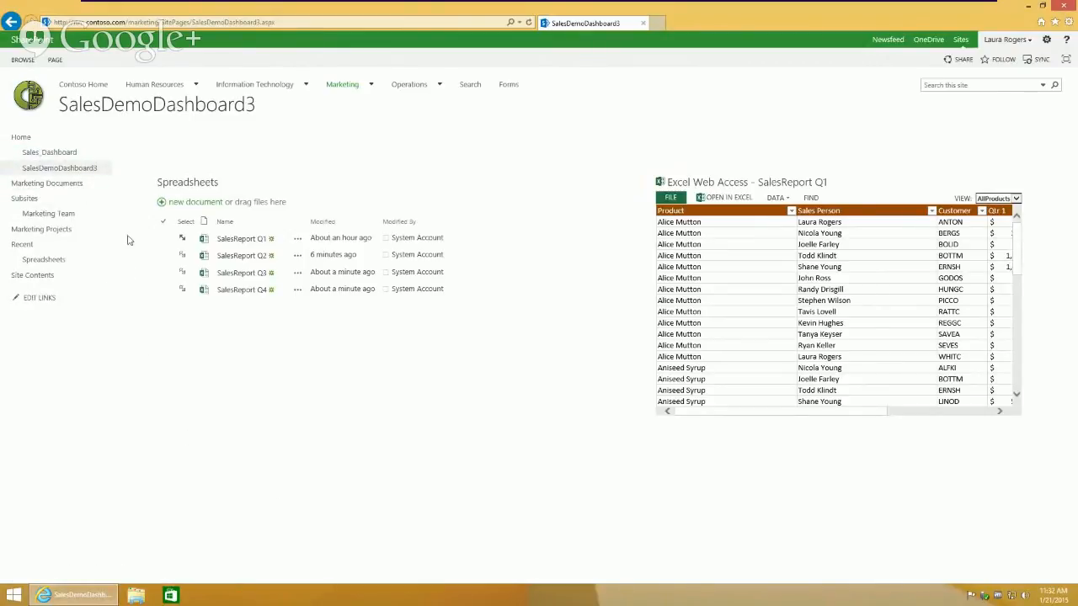
pyautogui.click(54, 59)
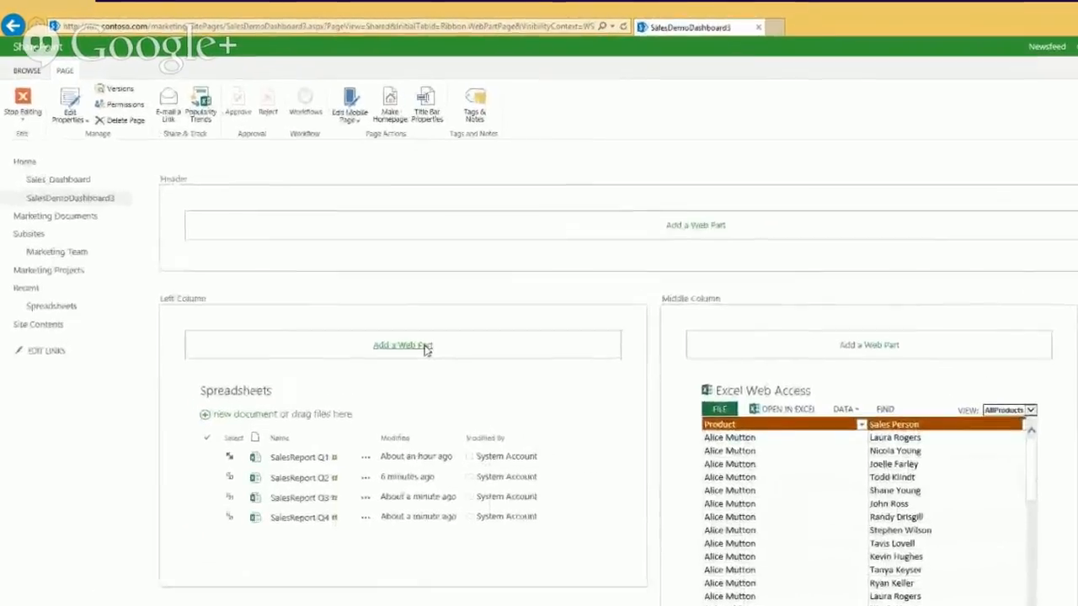
# Step: Insert a Current User Filter web part from the Filters category into the Left Column
pyautogui.click(427, 350)
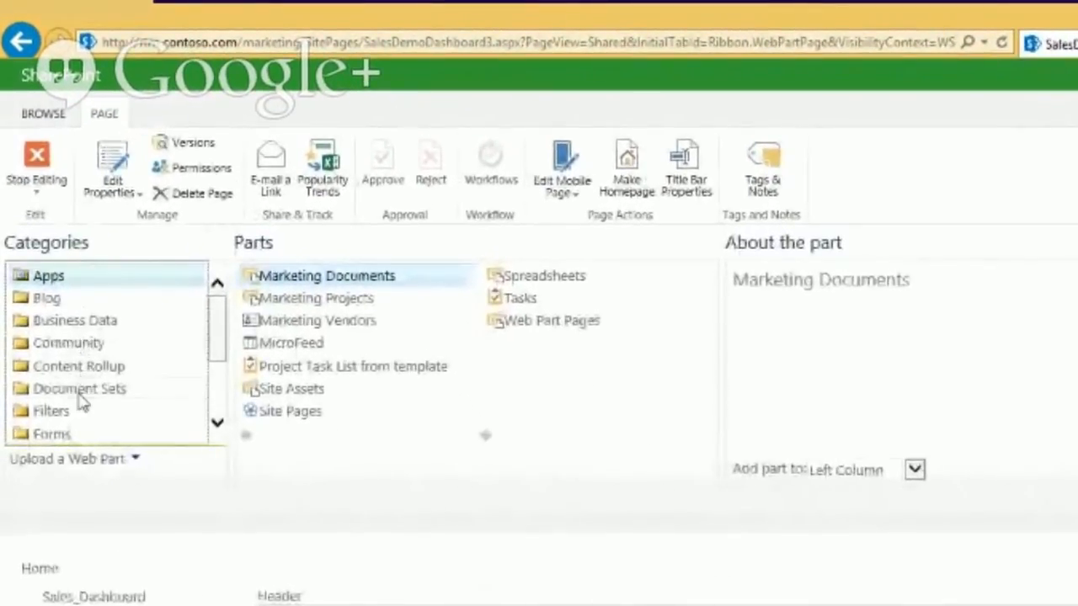
pyautogui.click(77, 417)
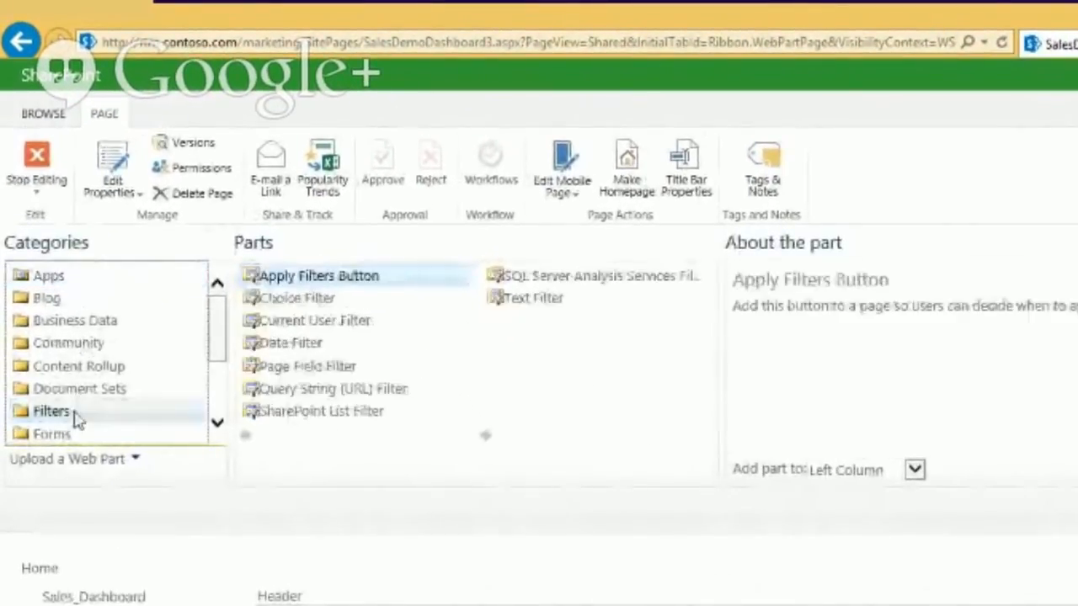
pyautogui.click(341, 324)
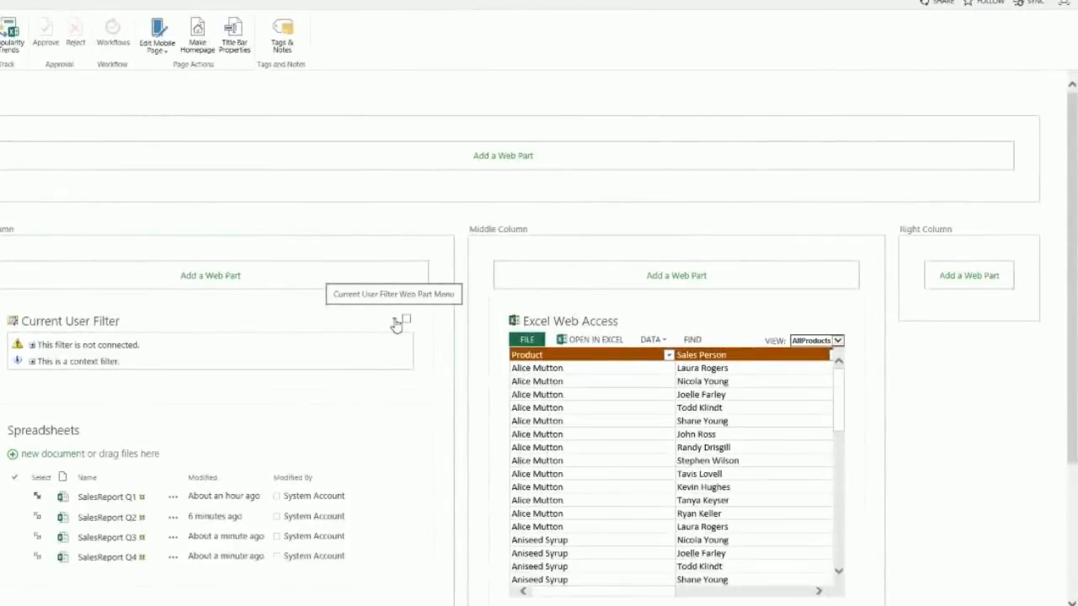
# Step: Set the Current User Filter to provide the user's SharePoint profile value Name and save
pyautogui.click(395, 325)
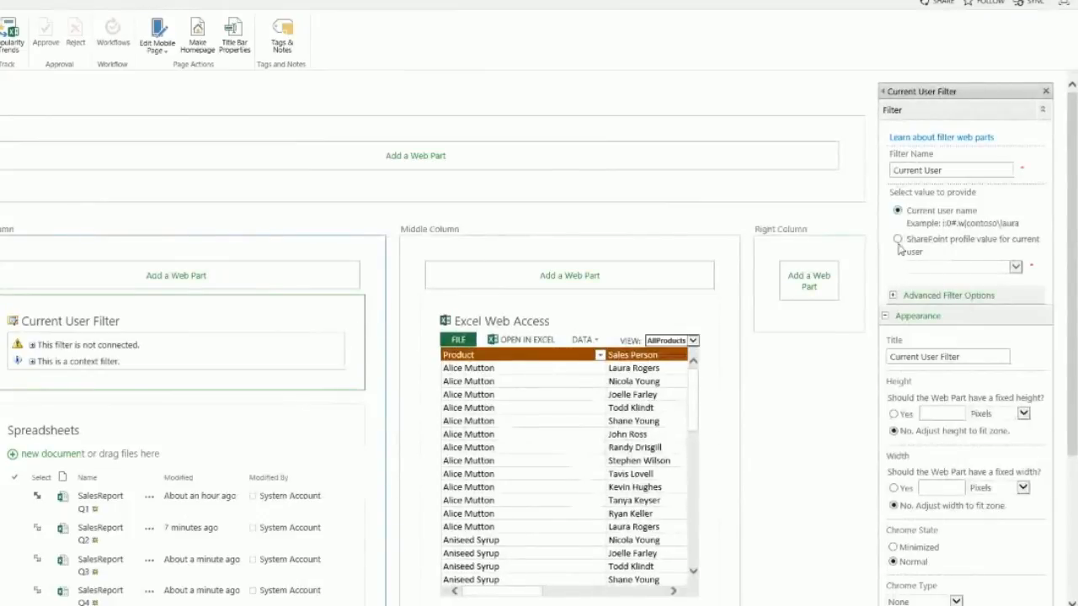
pyautogui.click(1014, 268)
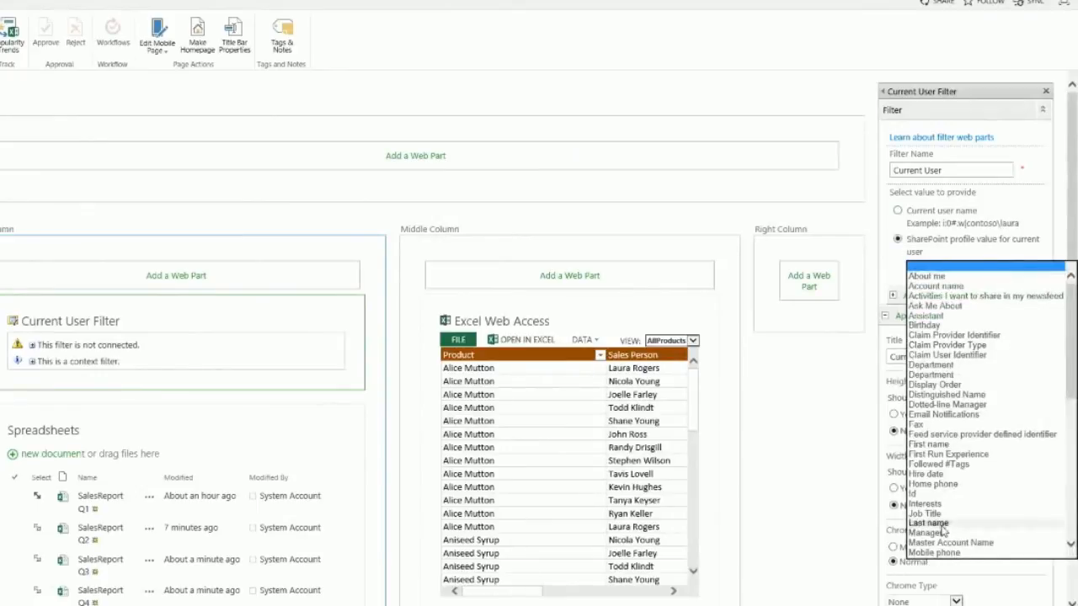
pyautogui.scroll(-1, 969, 322)
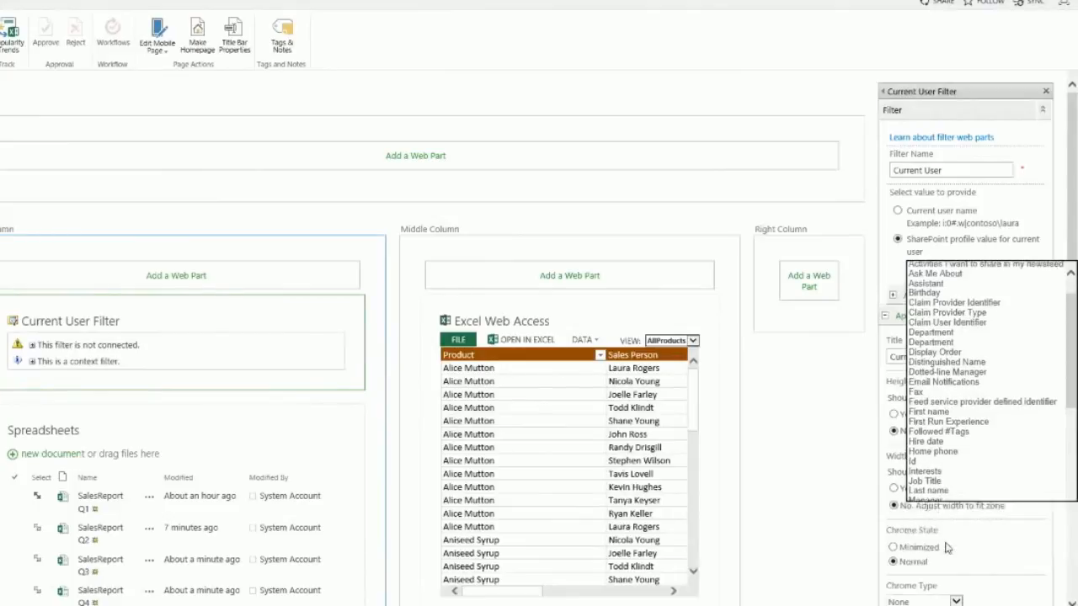
pyautogui.click(946, 545)
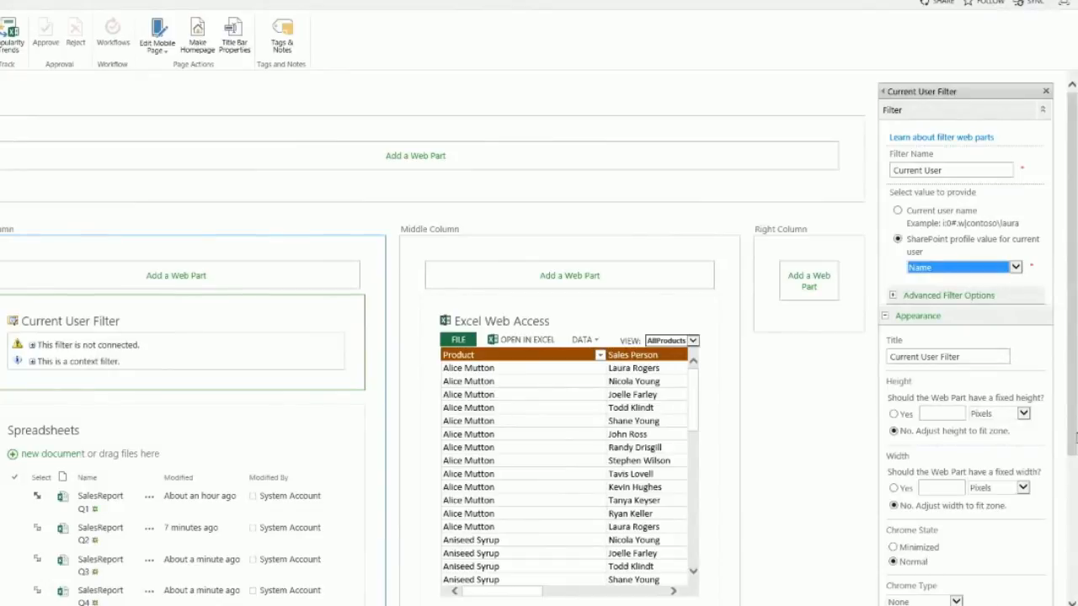
pyautogui.scroll(-3, 668, 358)
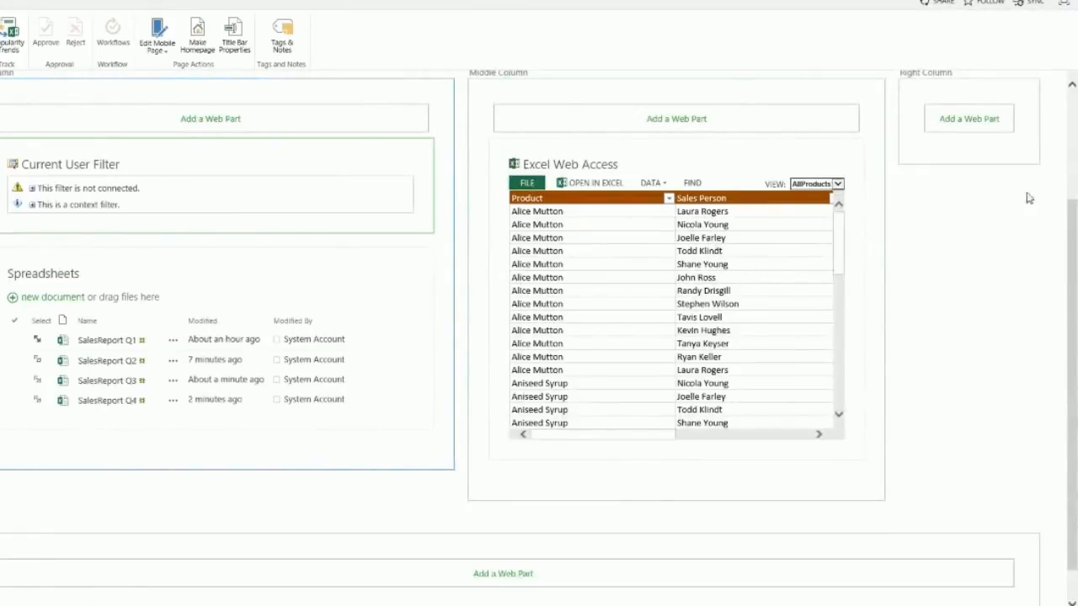
# Step: Try sending the filter's values to Excel Web Access from the filter's menu, then cancel
pyautogui.moveTo(1076, 200); pyautogui.dragTo(1071, 123)
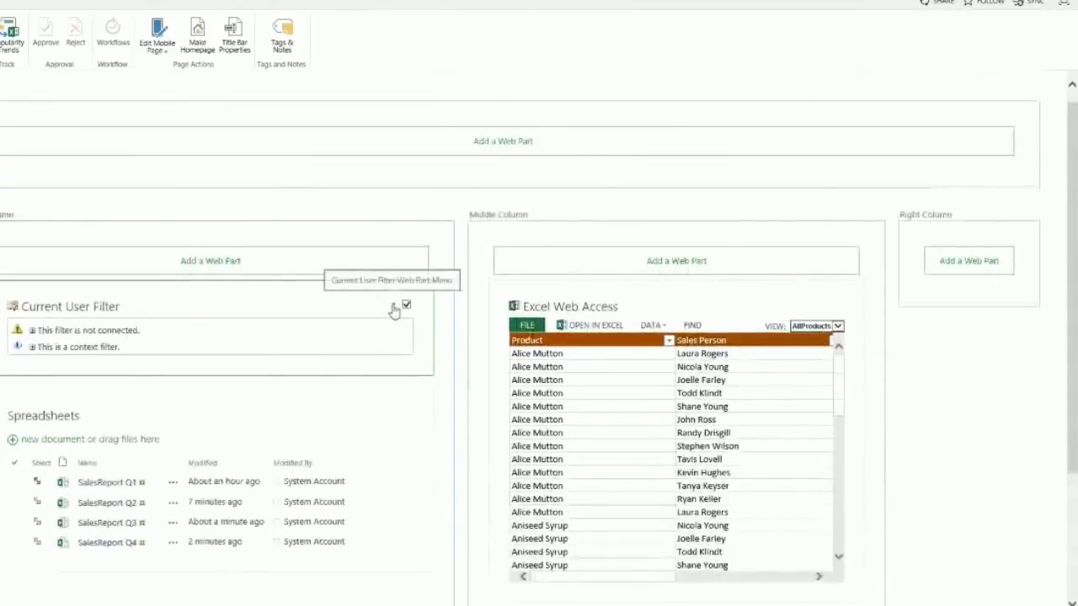
pyautogui.click(393, 307)
pyautogui.moveTo(357, 419)
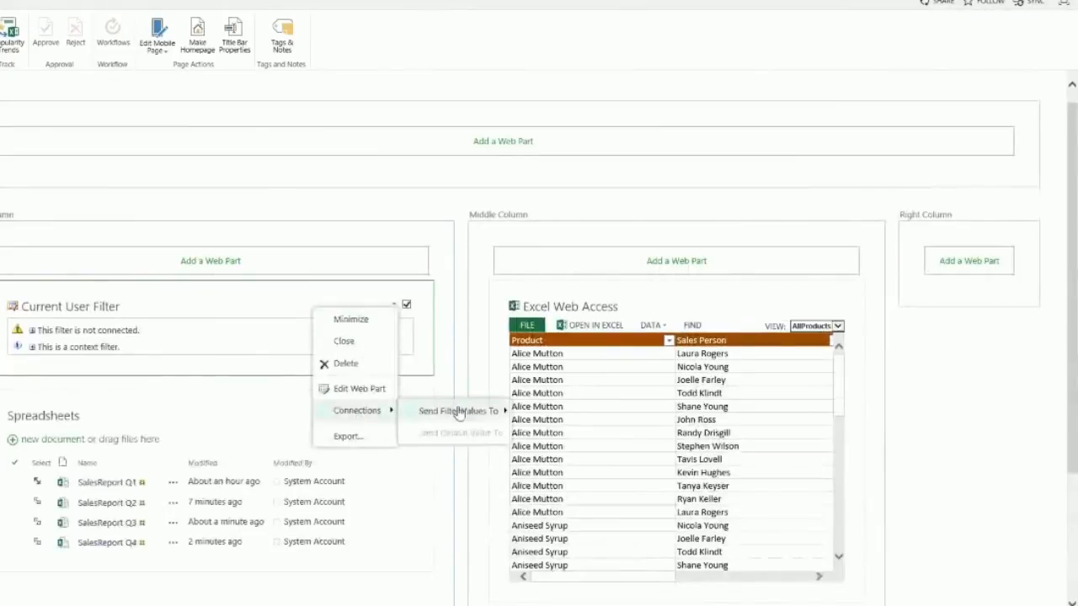
pyautogui.moveTo(457, 412)
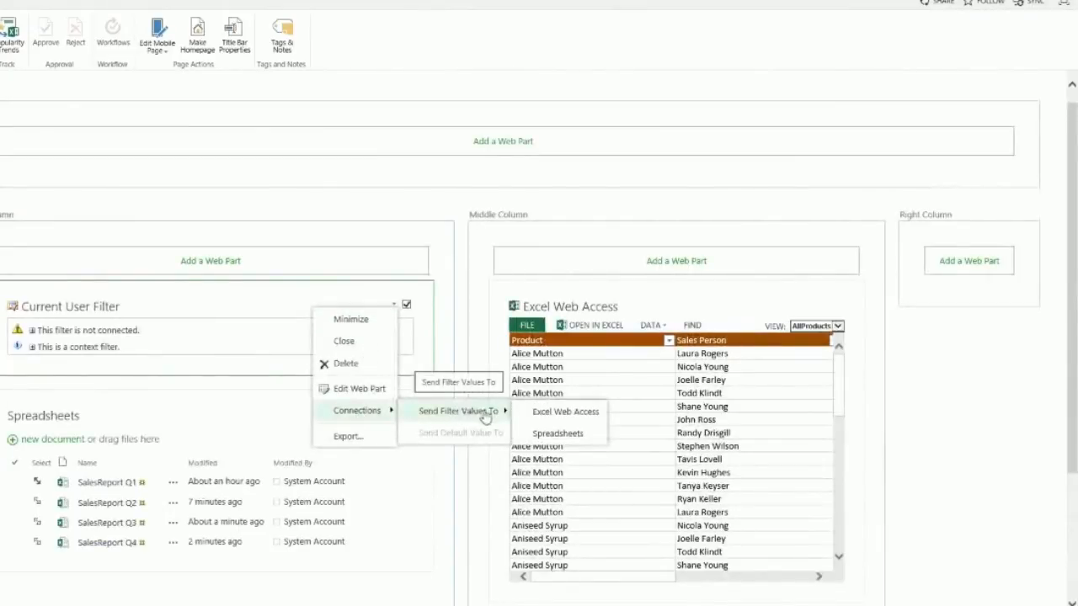
pyautogui.click(565, 412)
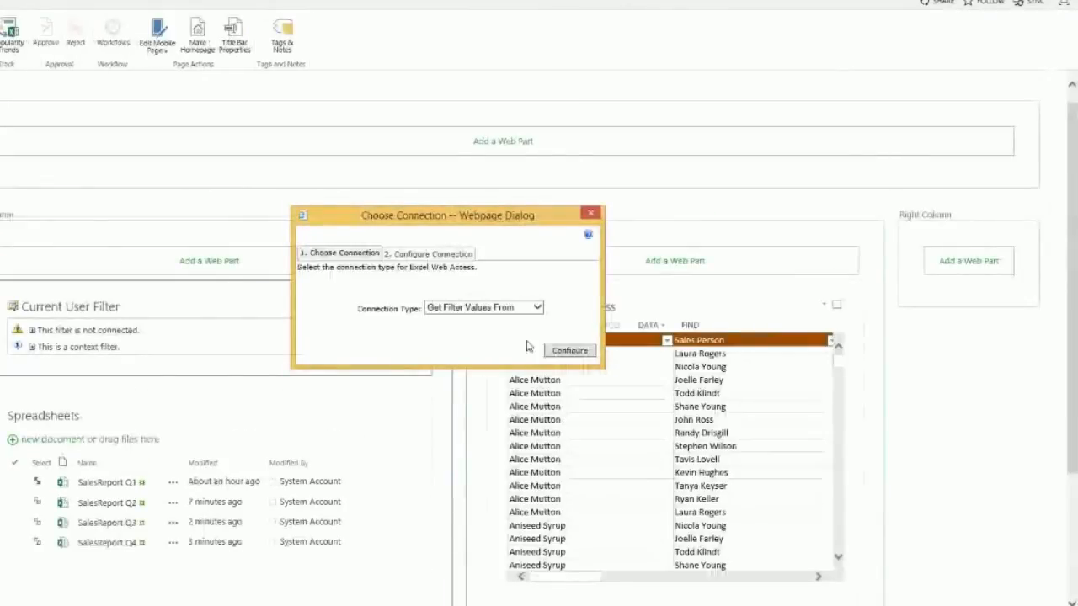
pyautogui.click(455, 308)
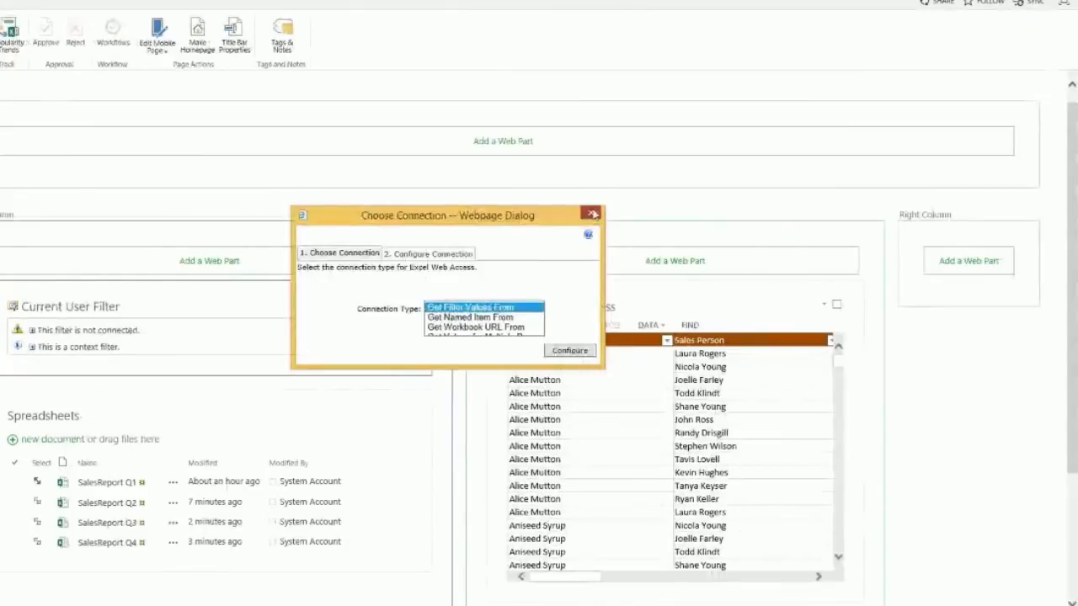
pyautogui.click(593, 214)
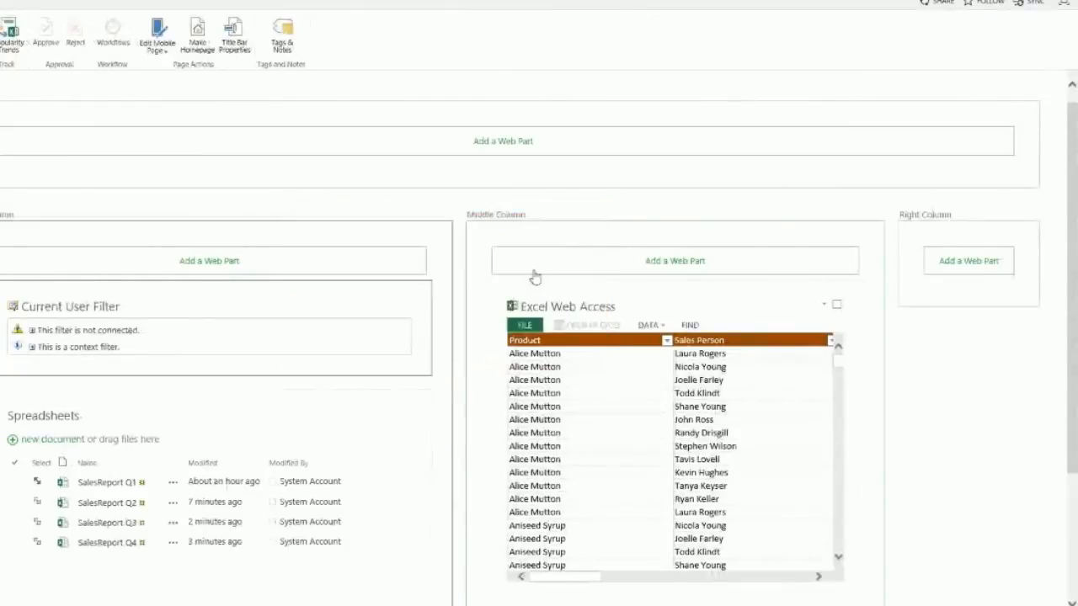
# Step: From Excel Web Access's menu, reach Connections > Get Values for Multiple Parameters From
pyautogui.click(828, 308)
pyautogui.moveTo(797, 413)
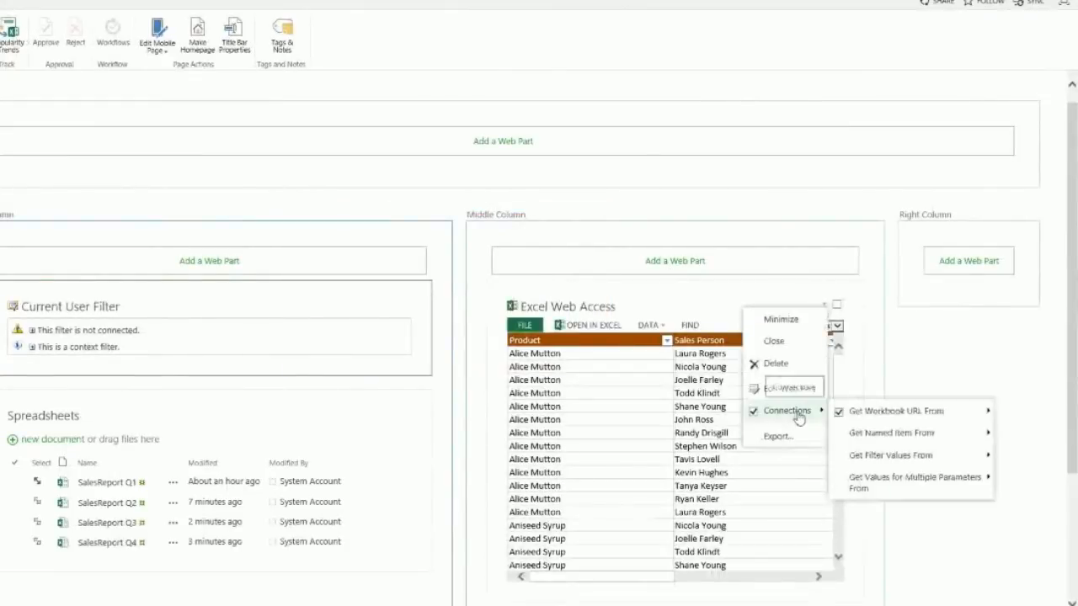
pyautogui.moveTo(882, 480)
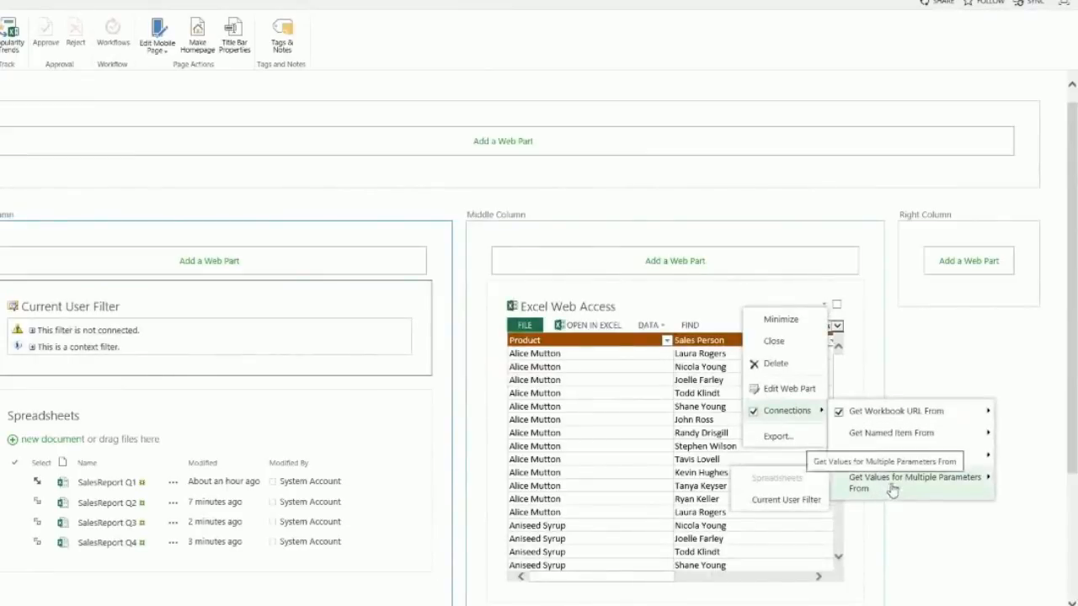
# Step: Take values from the Current User Filter, map them to SalesParam, and finish the connection
pyautogui.click(787, 501)
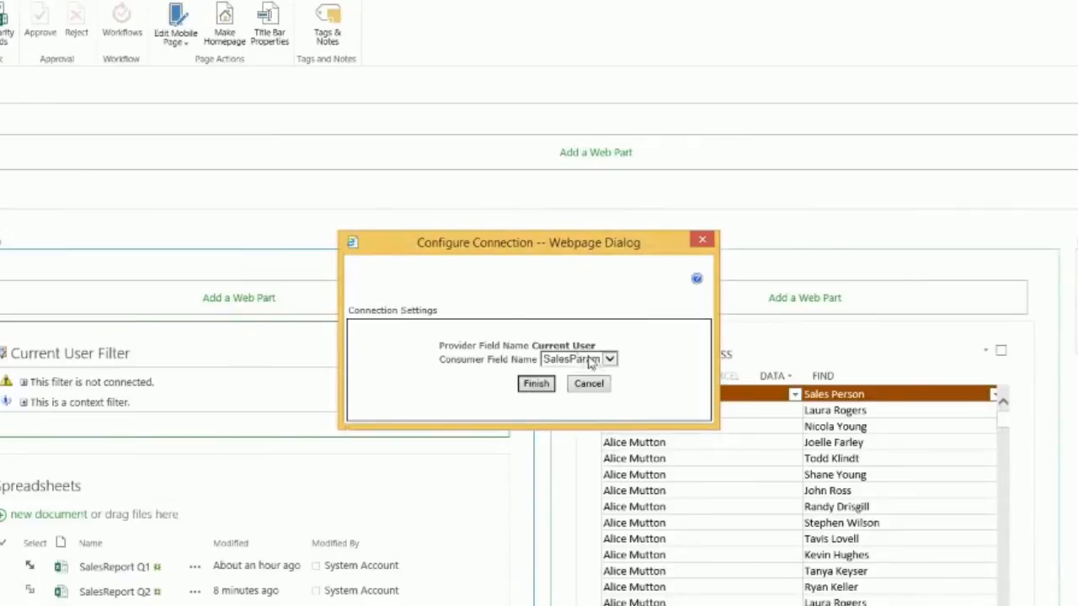
pyautogui.click(605, 361)
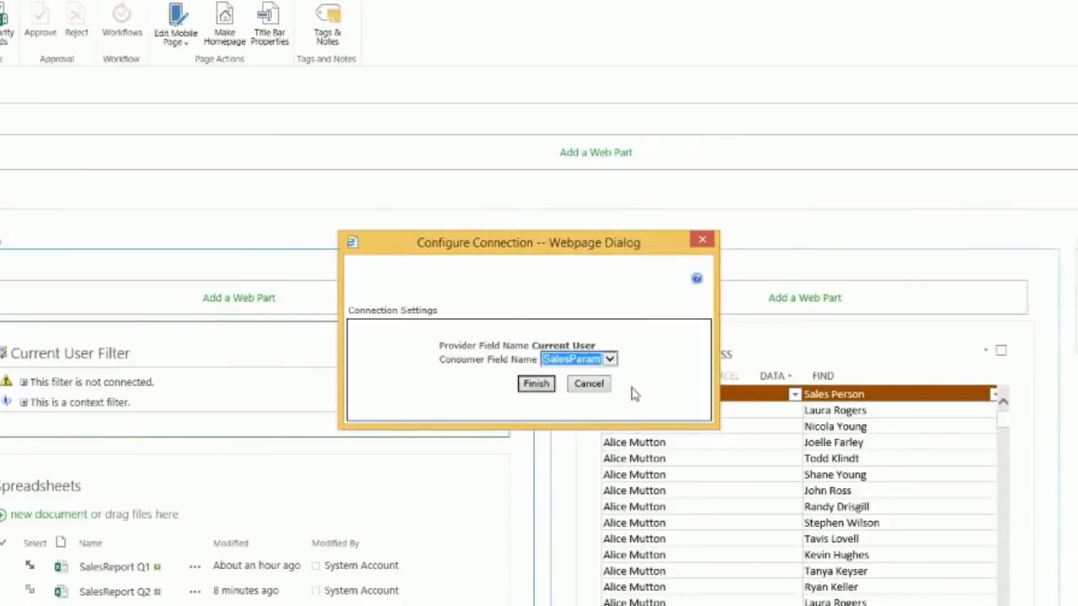
pyautogui.click(537, 384)
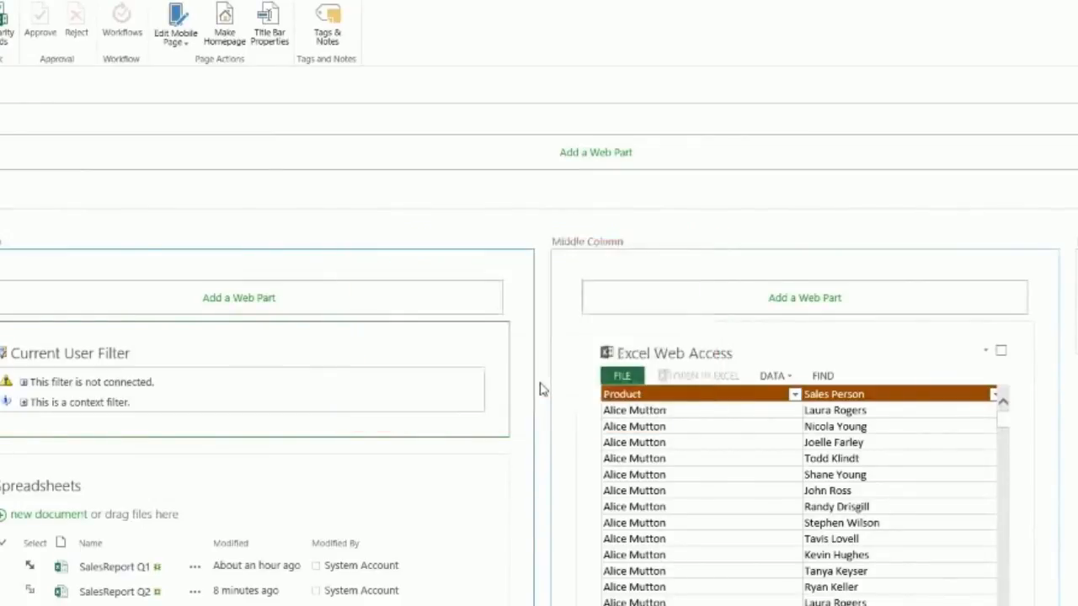
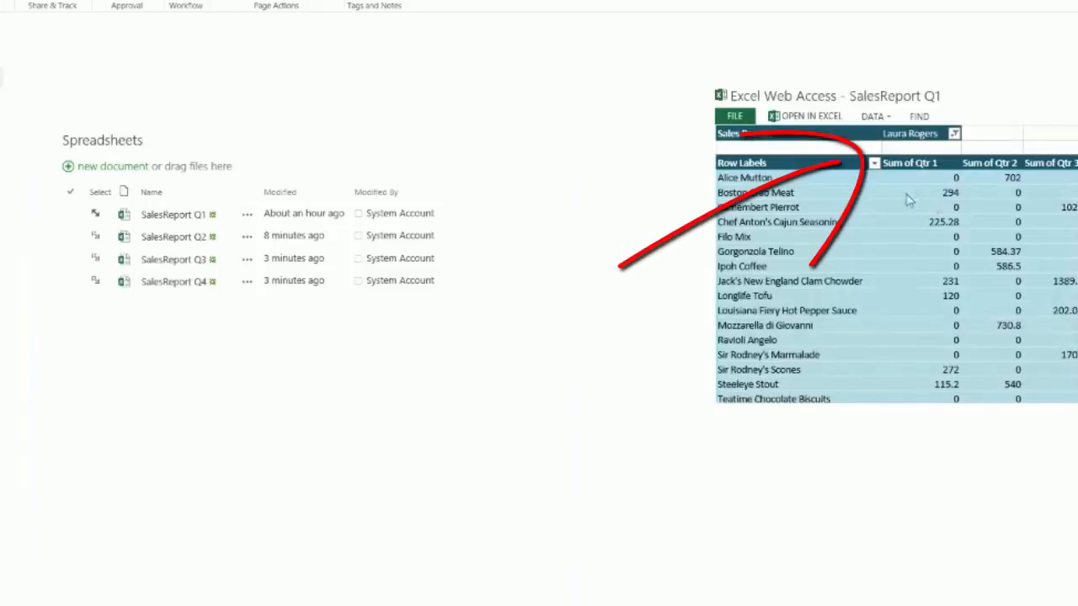
# Step: Check the pivot's salesperson filter, then show SalesReport Q2 while keeping the AllProducts view
pyautogui.click(954, 133)
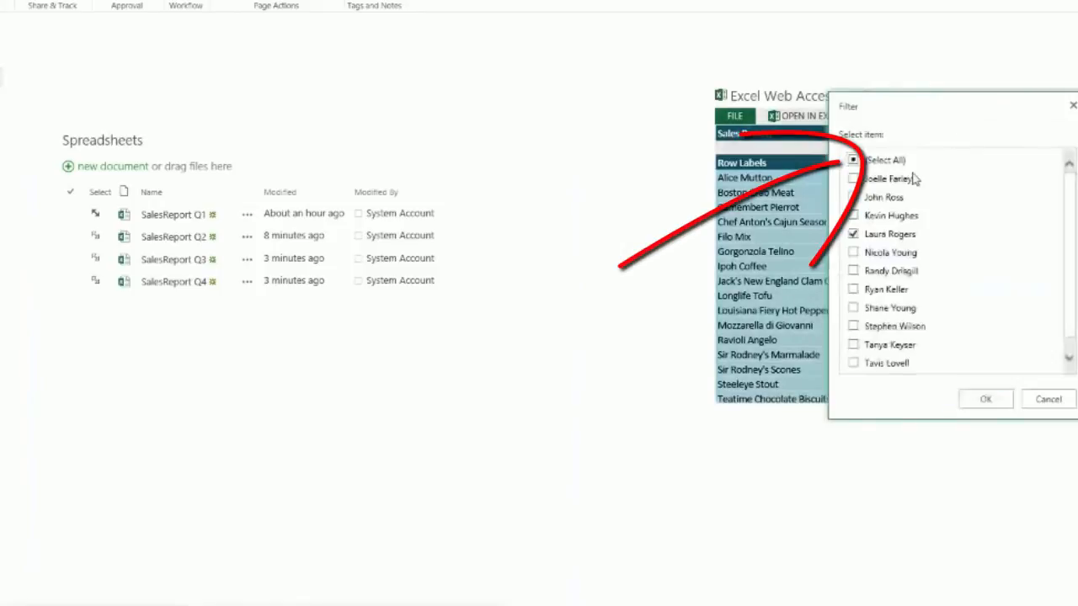
pyautogui.click(1048, 399)
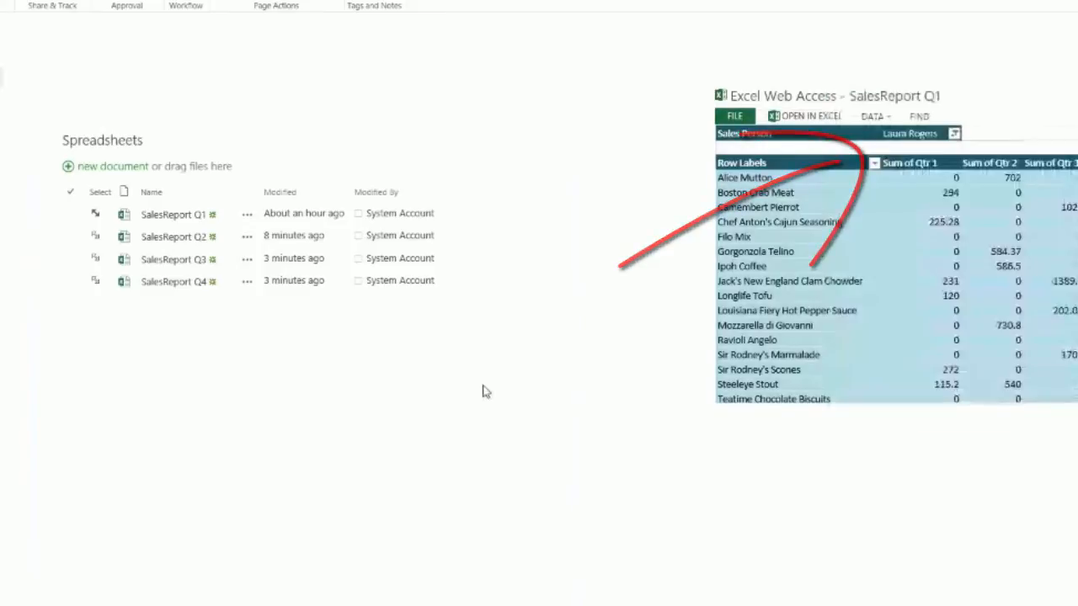
pyautogui.click(95, 237)
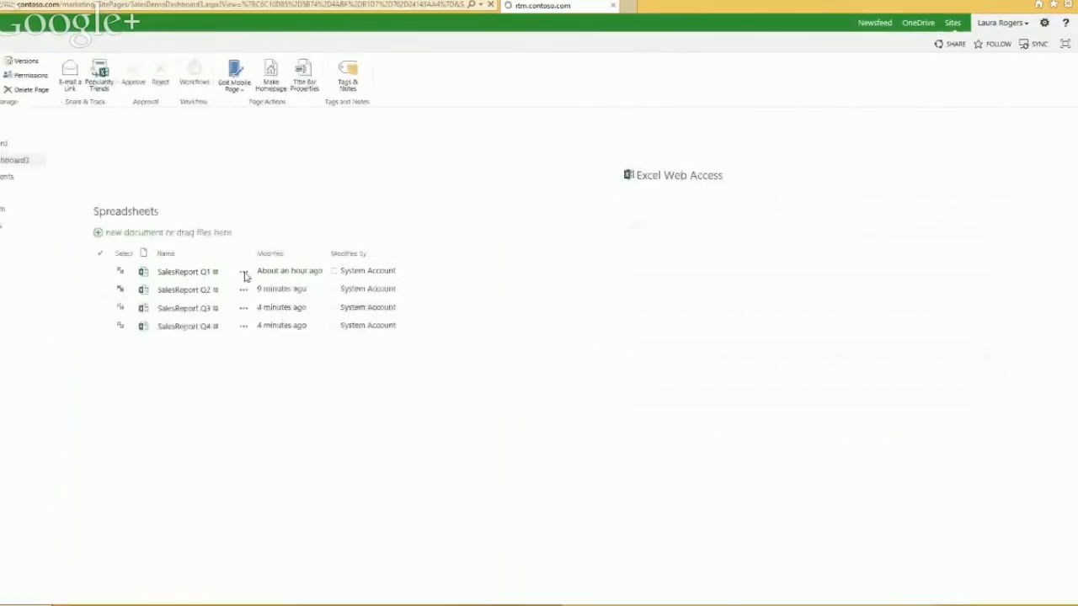
pyautogui.click(994, 193)
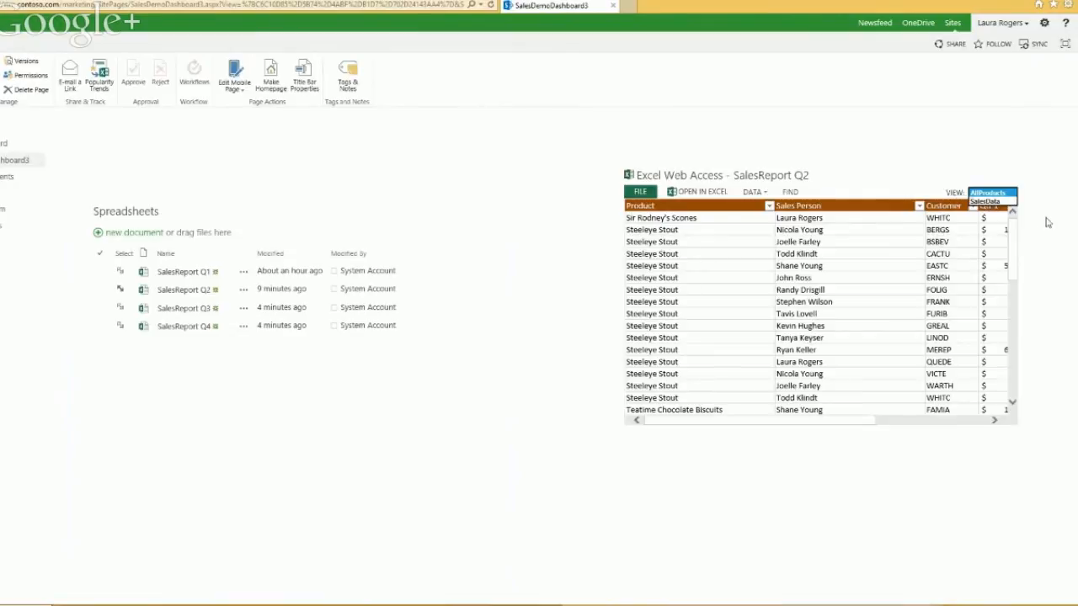
pyautogui.click(984, 193)
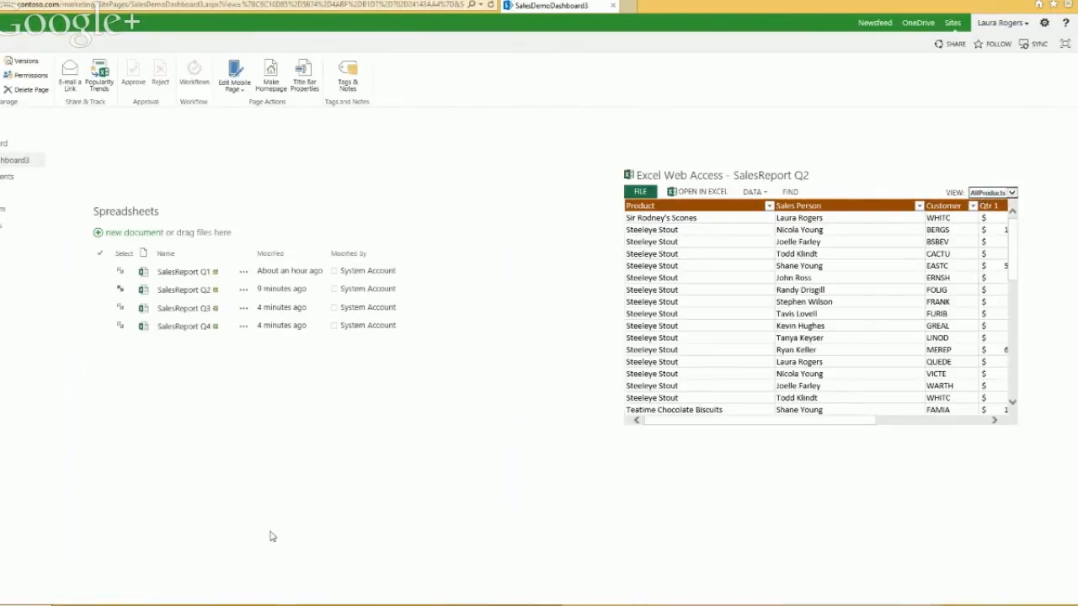
# Step: Show the SalesReport Q3 workbook in its SalesPivot view
pyautogui.click(119, 310)
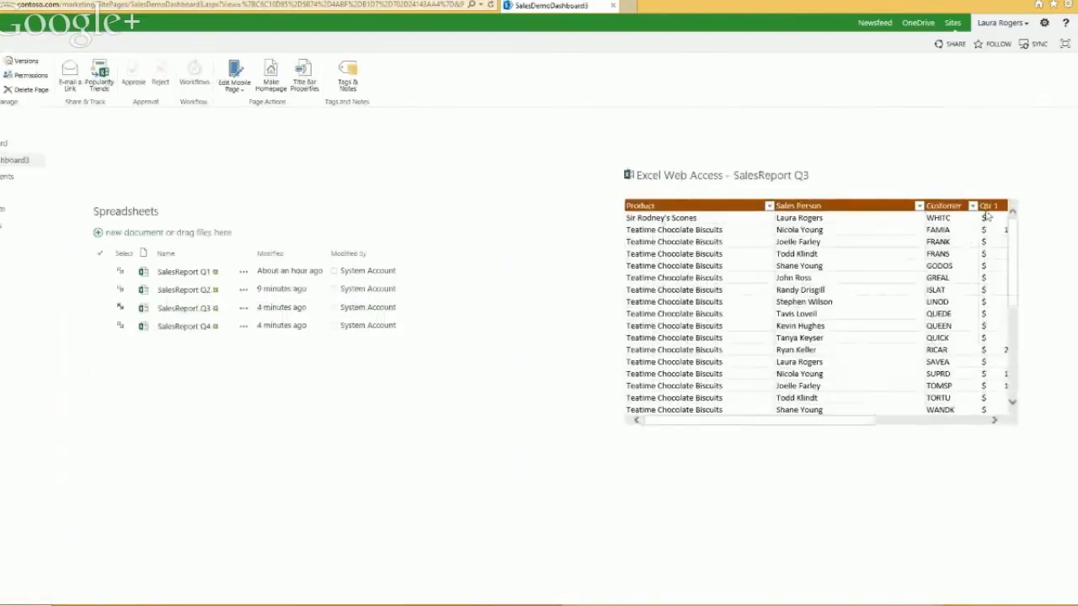
pyautogui.click(1002, 194)
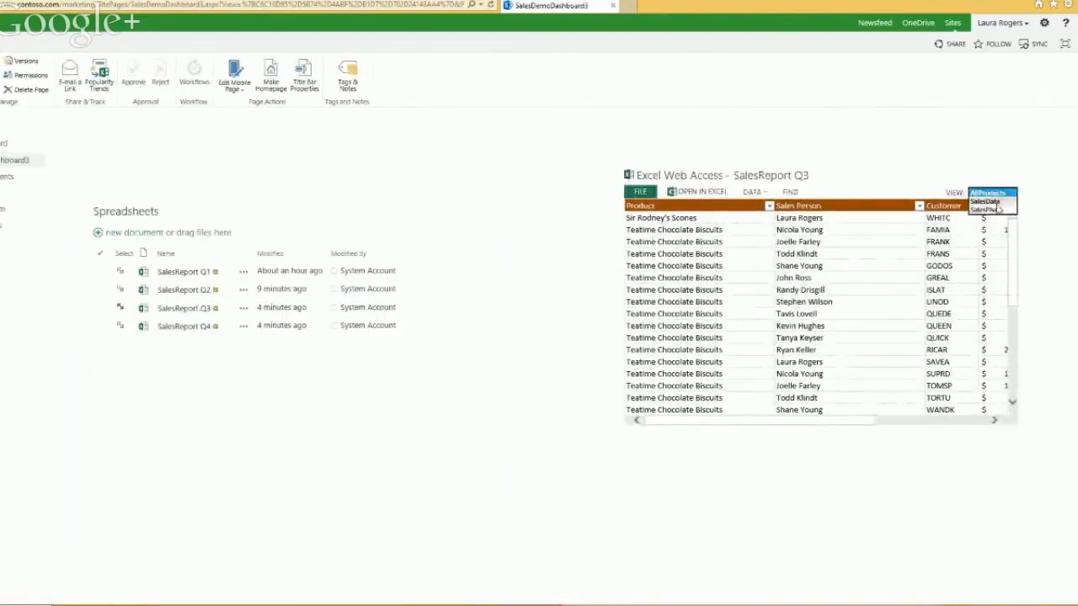
pyautogui.click(991, 210)
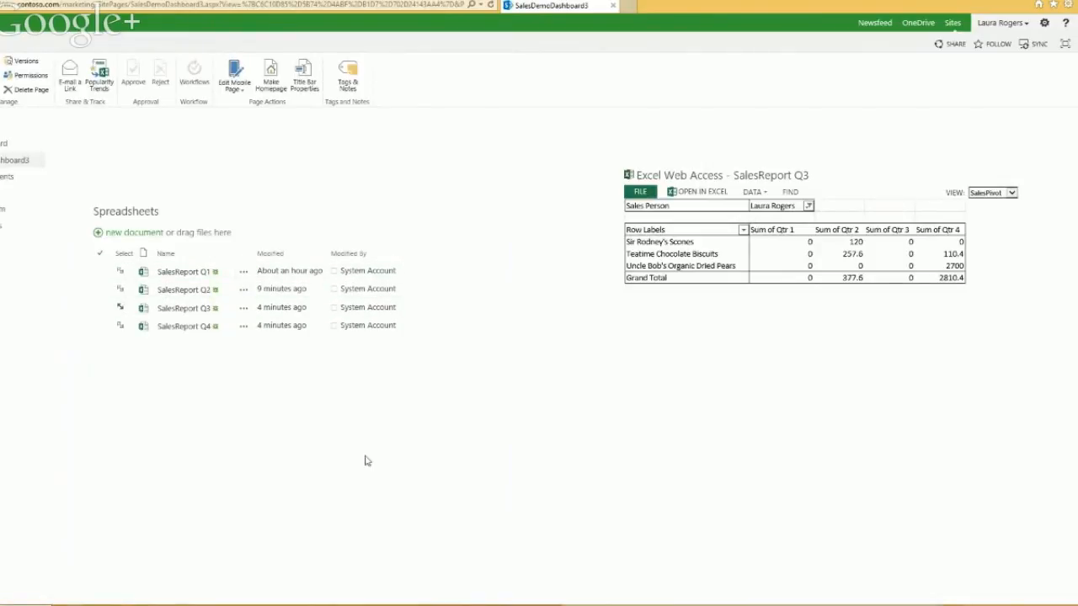
# Step: Show SalesReport Q1 in the SalesPivot view, then reopen the sales dashboard page
pyautogui.click(121, 275)
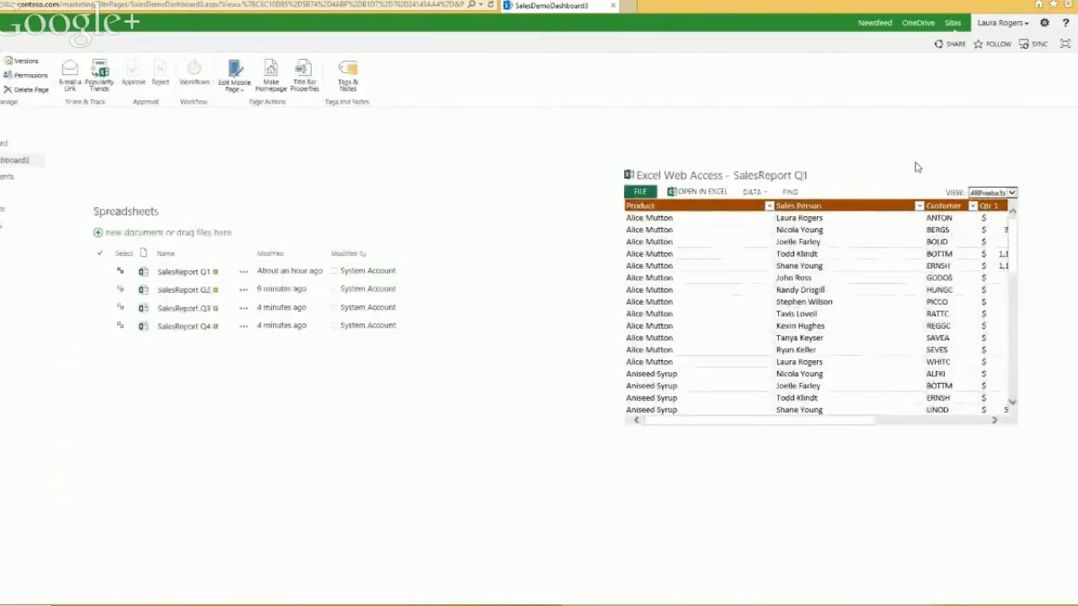
pyautogui.click(1013, 193)
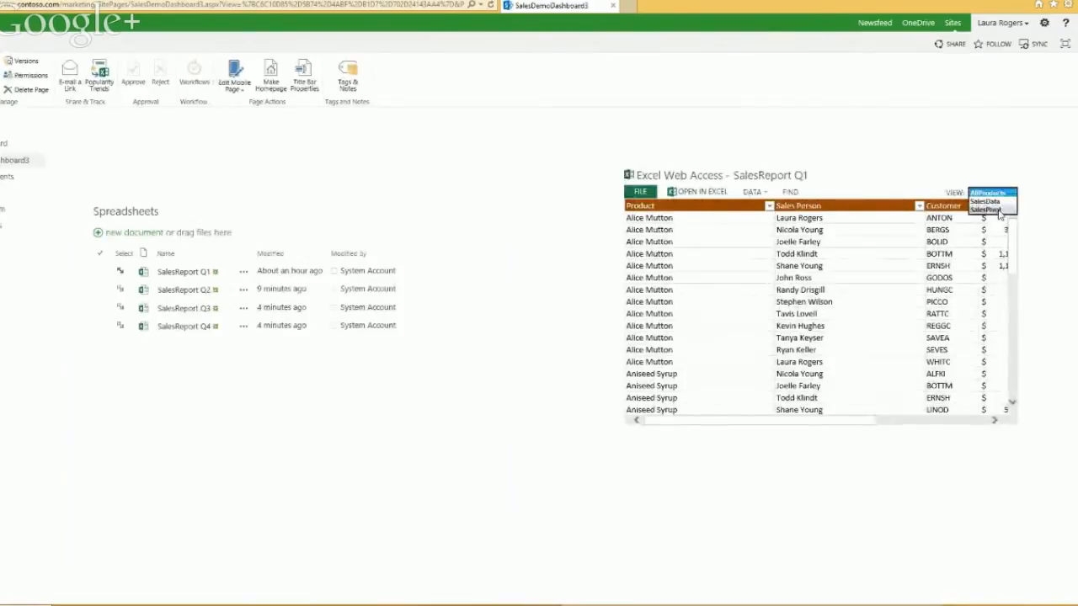
pyautogui.click(1003, 210)
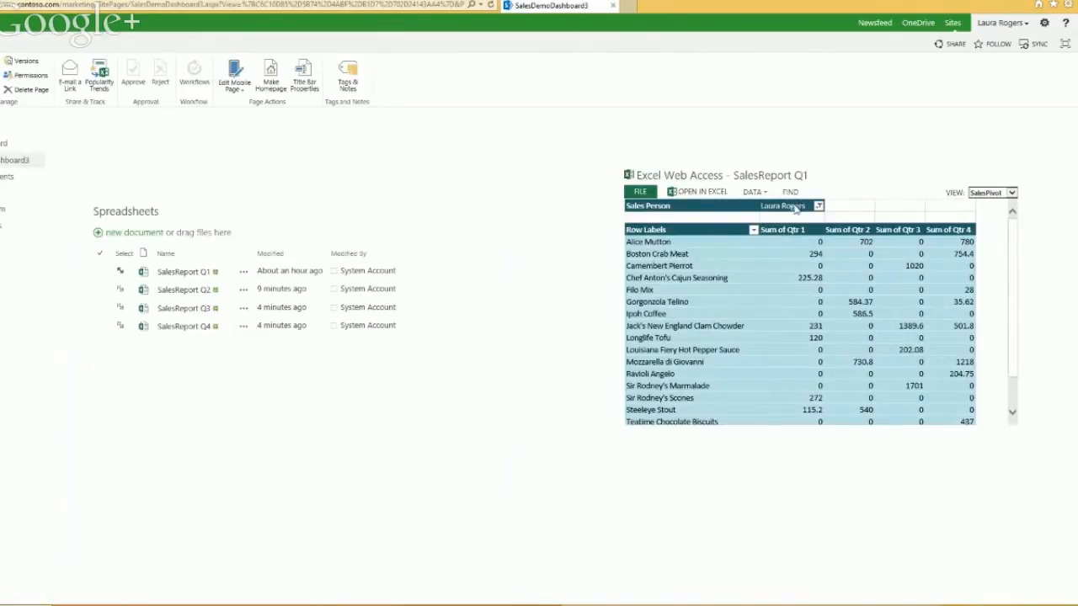
pyautogui.click(5, 144)
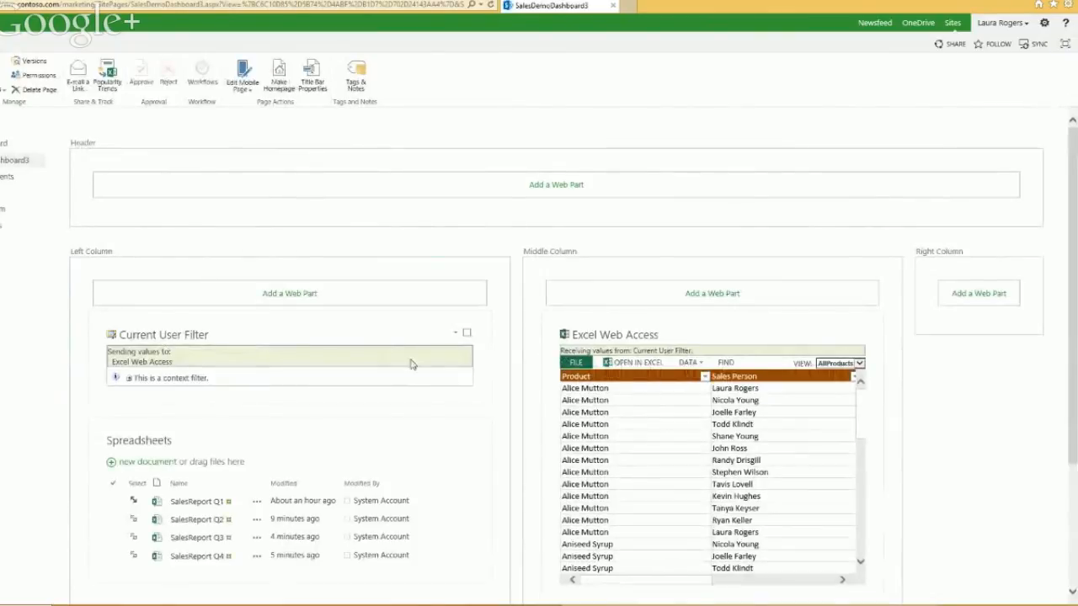
# Step: Remove and confirm removal of the Current User Filter's connection to Excel Web Access
pyautogui.click(458, 336)
pyautogui.moveTo(451, 430)
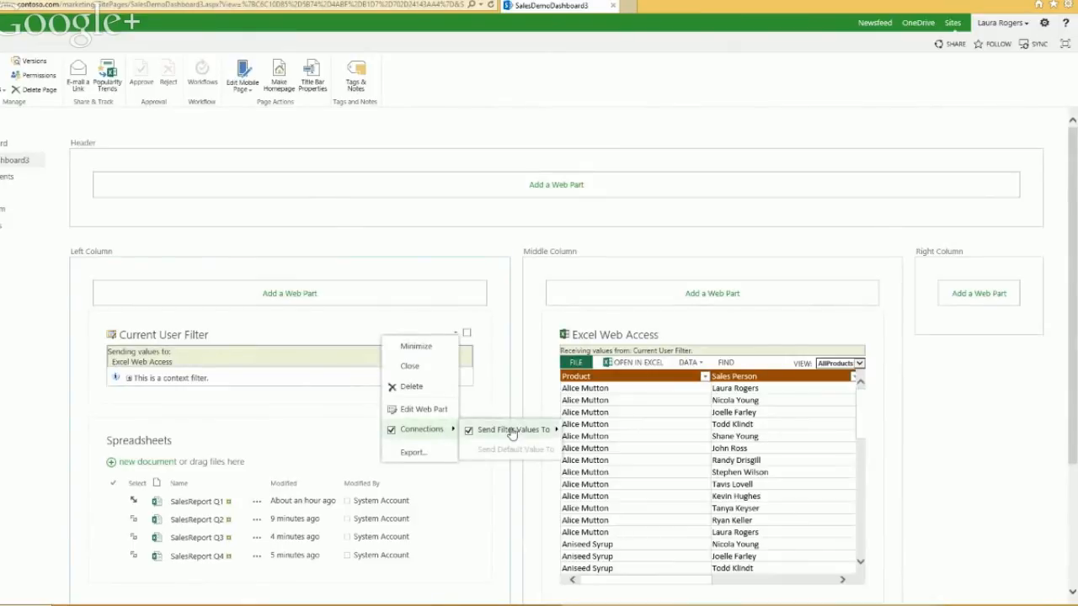
pyautogui.moveTo(517, 432)
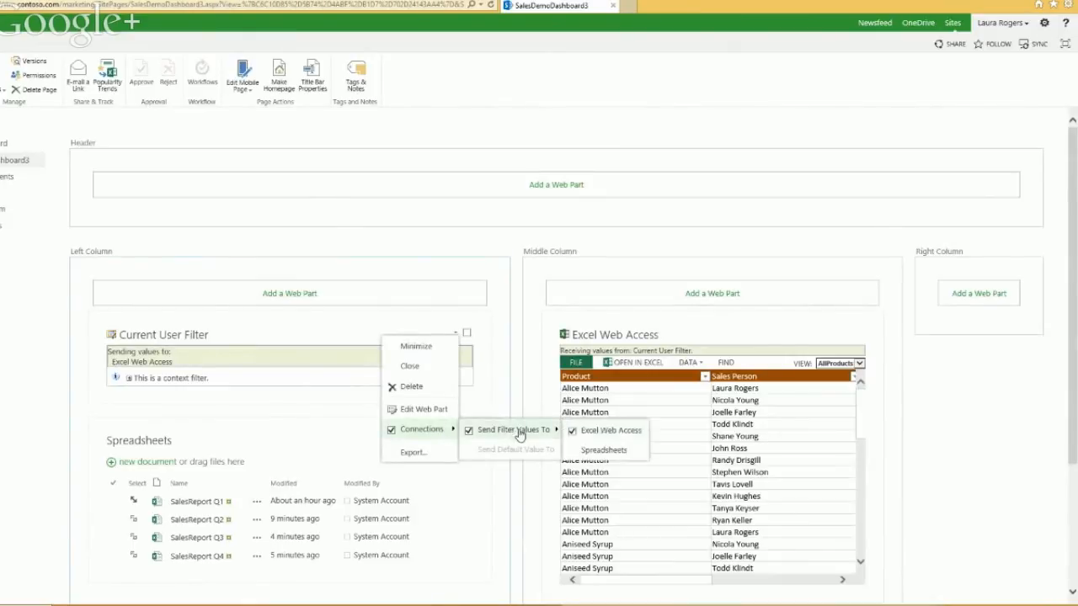
pyautogui.click(613, 431)
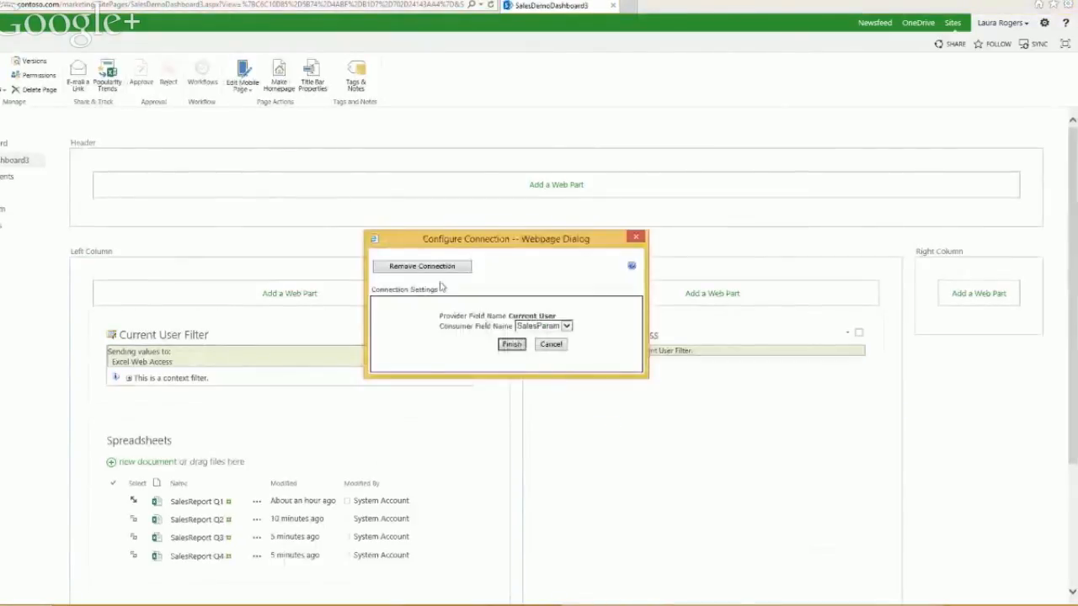
pyautogui.click(422, 266)
pyautogui.click(559, 347)
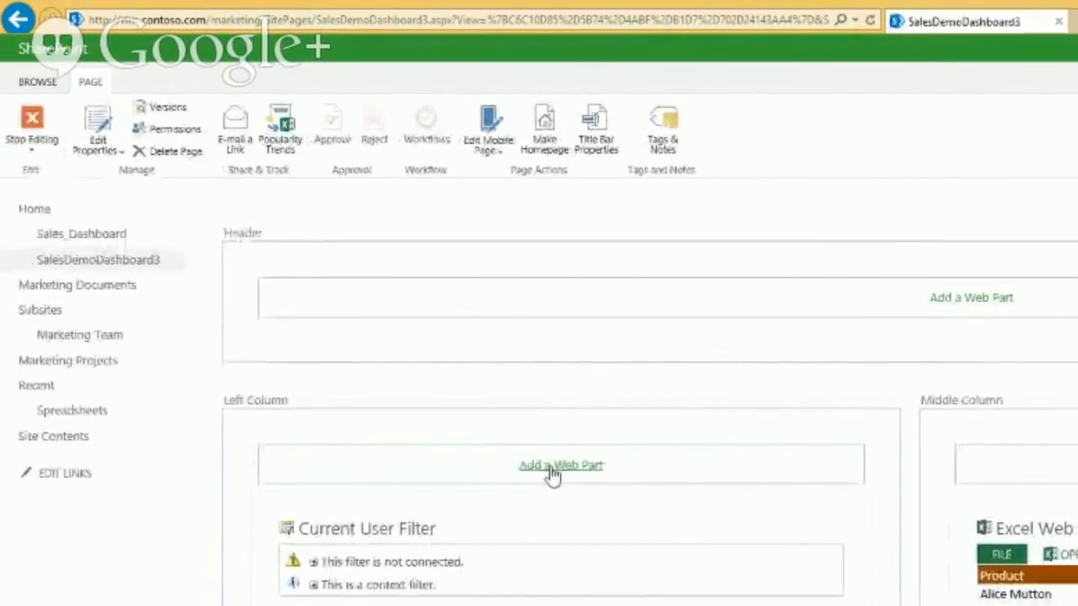
# Step: Add a Text Filter web part to the Left Column, moving the Current User Filter above it
pyautogui.click(555, 466)
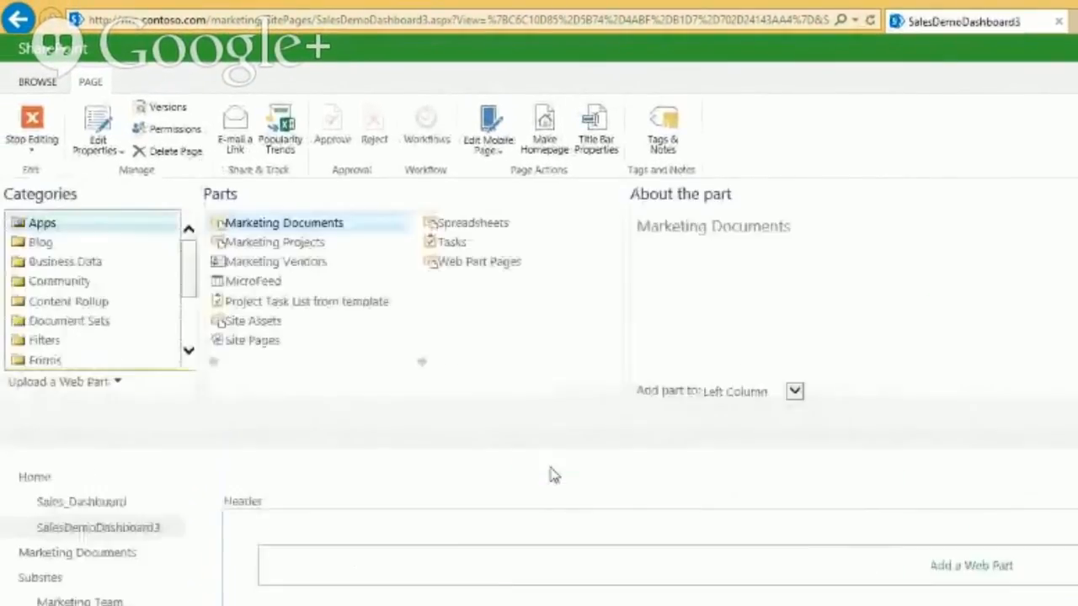
pyautogui.click(43, 341)
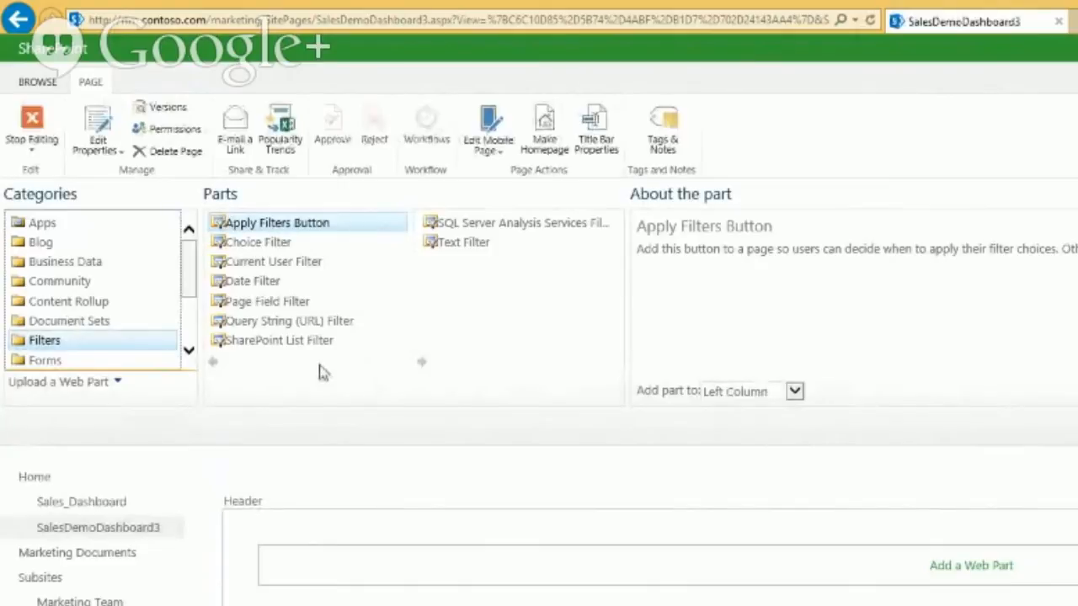
pyautogui.click(449, 251)
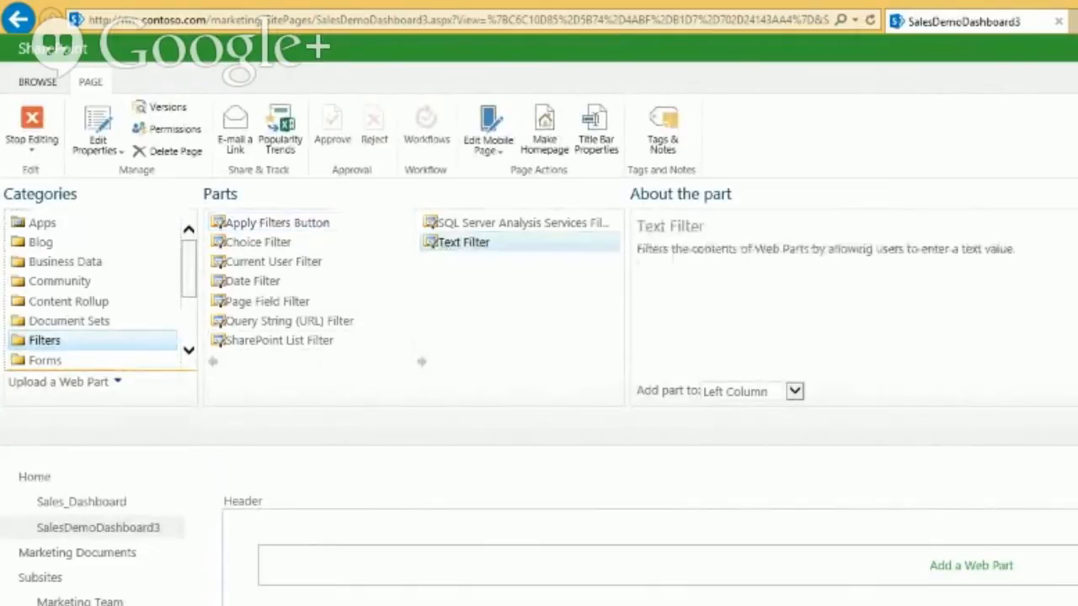
pyautogui.click(1077, 391)
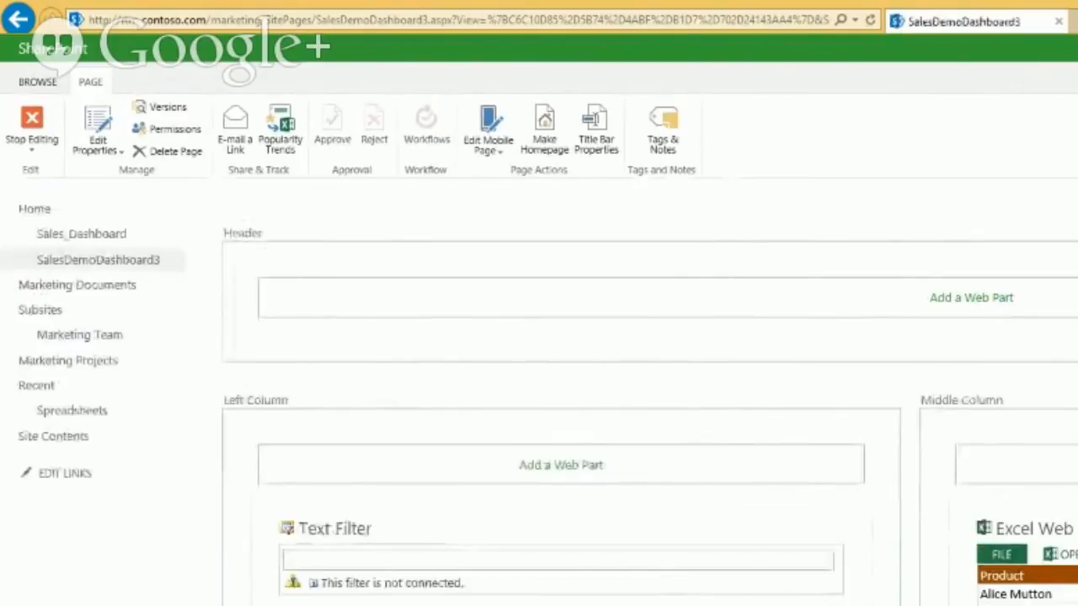
pyautogui.moveTo(431, 605); pyautogui.dragTo(434, 520)
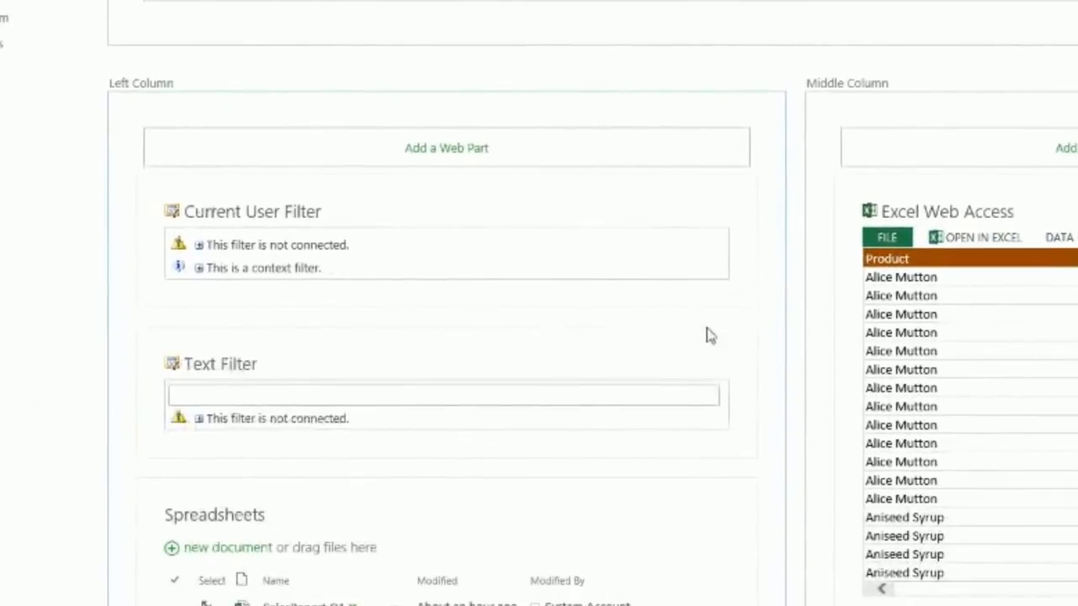
# Step: Connect the Text Filter to take its default value from the Current User Filter
pyautogui.click(700, 366)
pyautogui.moveTo(650, 515)
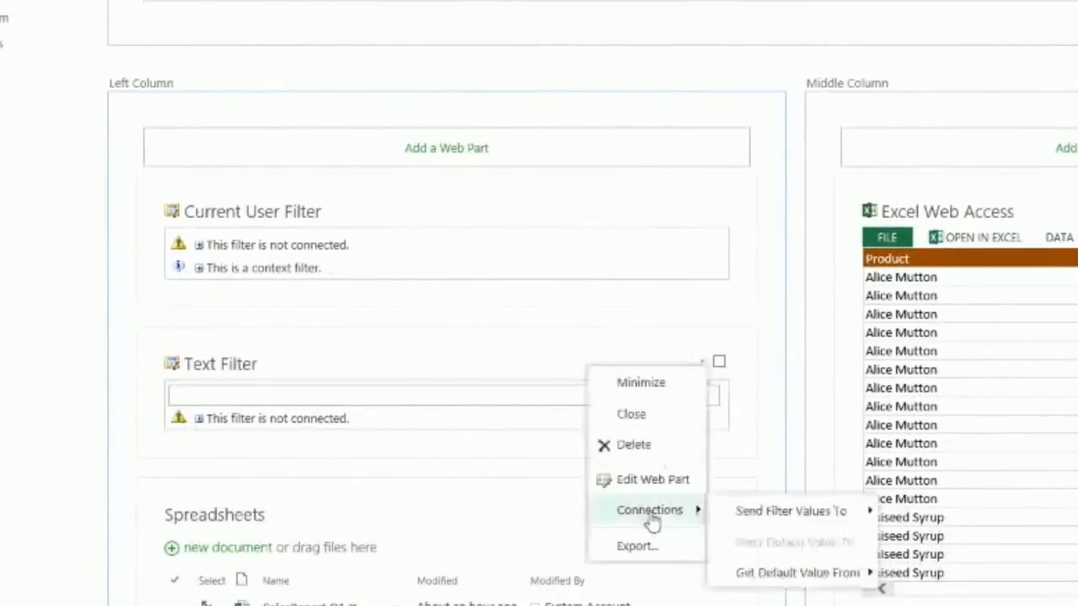
pyautogui.moveTo(791, 582)
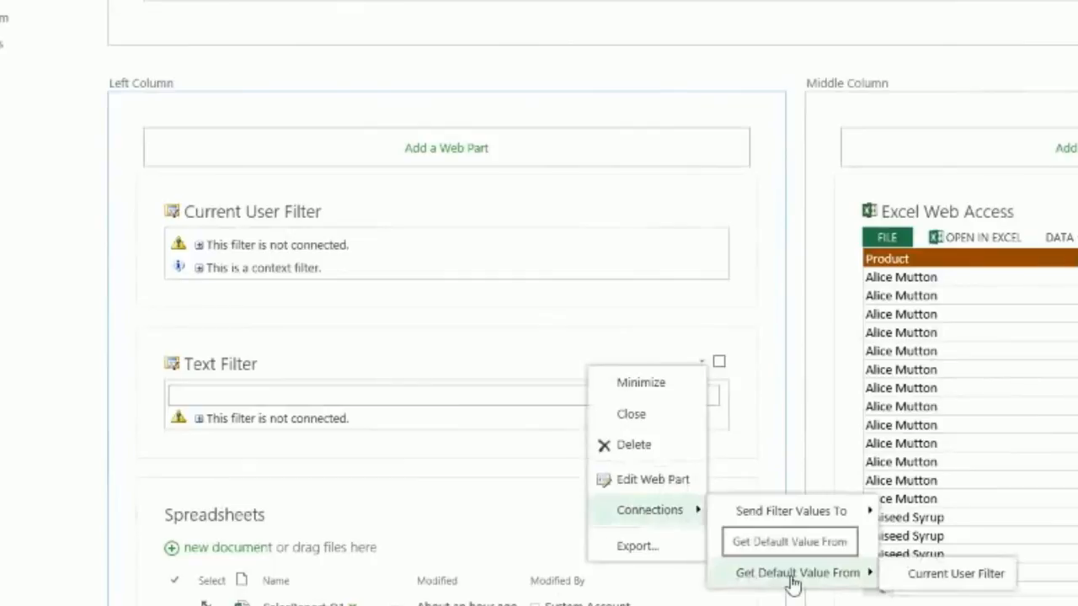
pyautogui.click(932, 581)
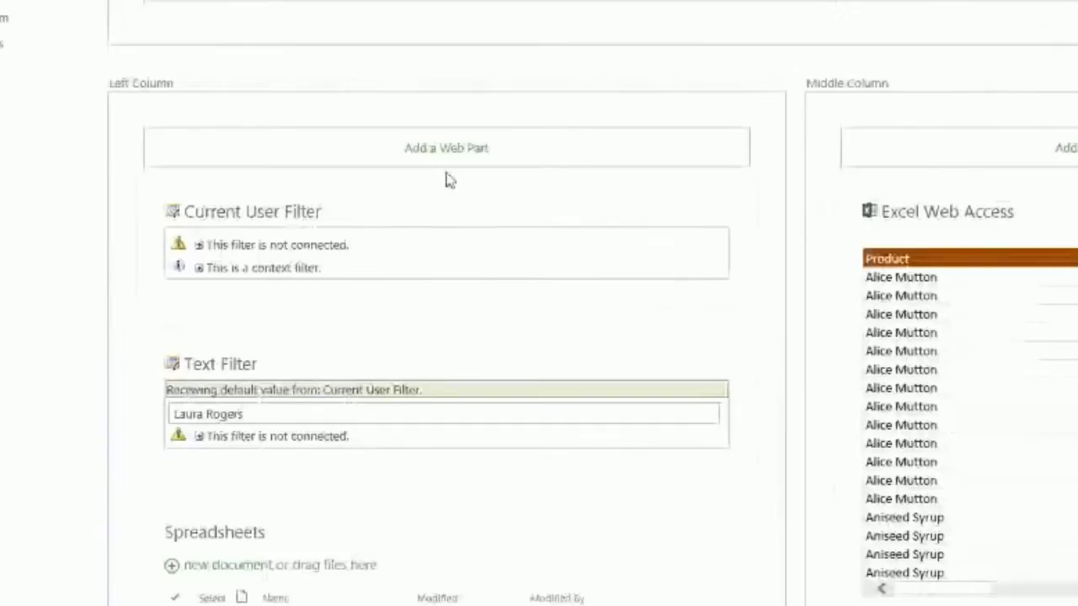
pyautogui.click(700, 211)
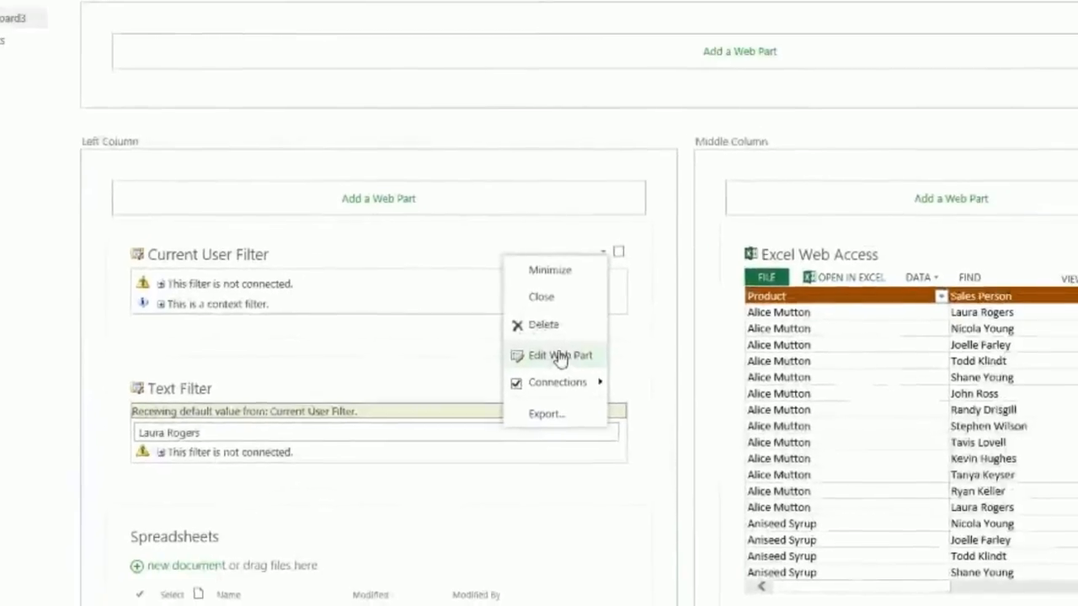
pyautogui.click(560, 358)
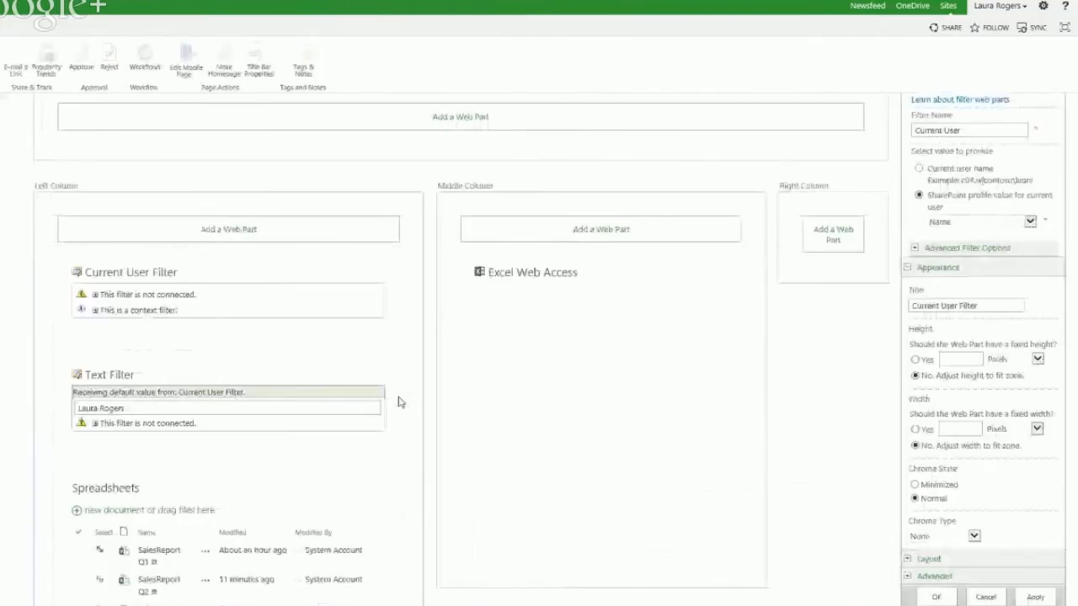
pyautogui.click(965, 279)
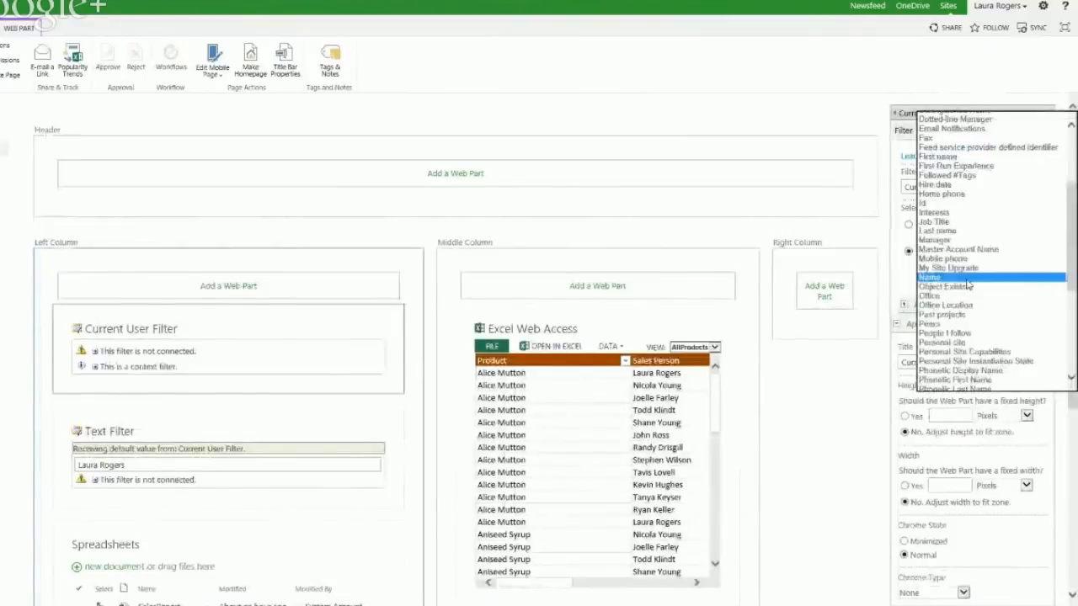
pyautogui.scroll(4, 1073, 203)
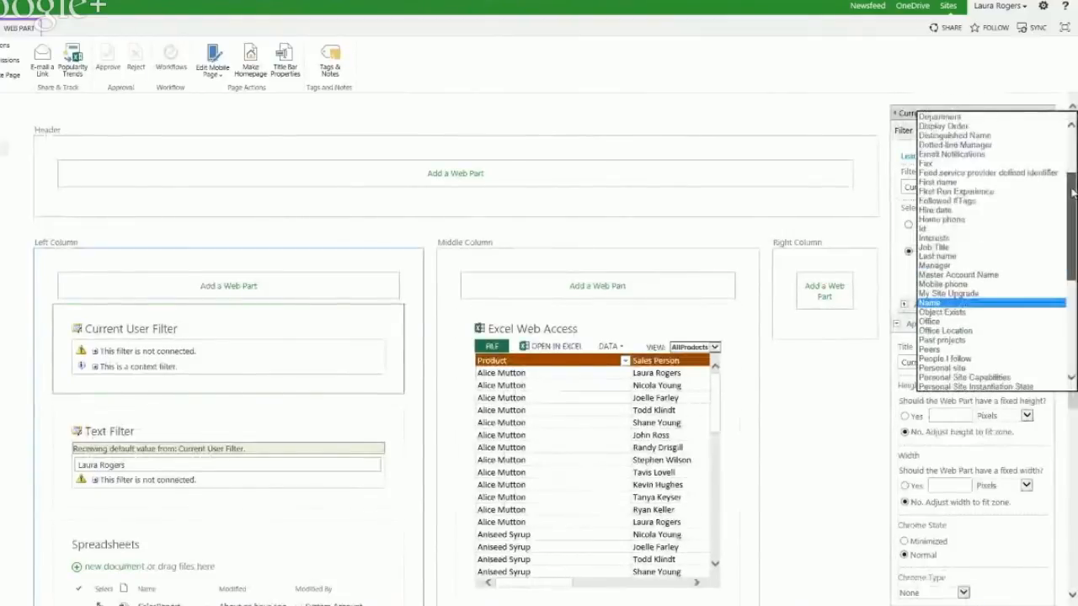
pyautogui.click(974, 190)
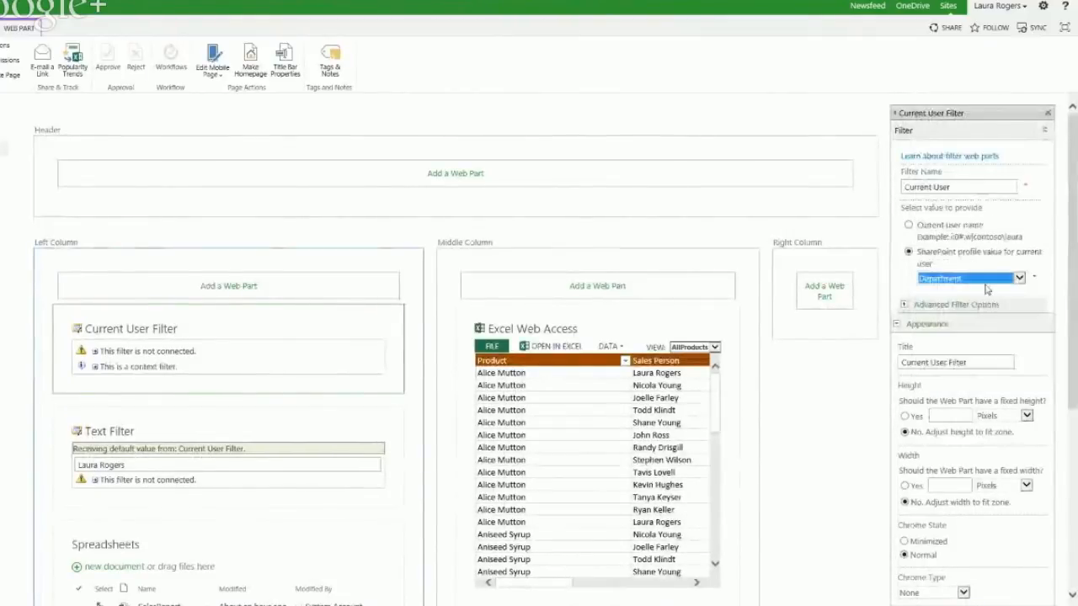
pyautogui.scroll(-2, 1074, 419)
pyautogui.scroll(-3, 1073, 419)
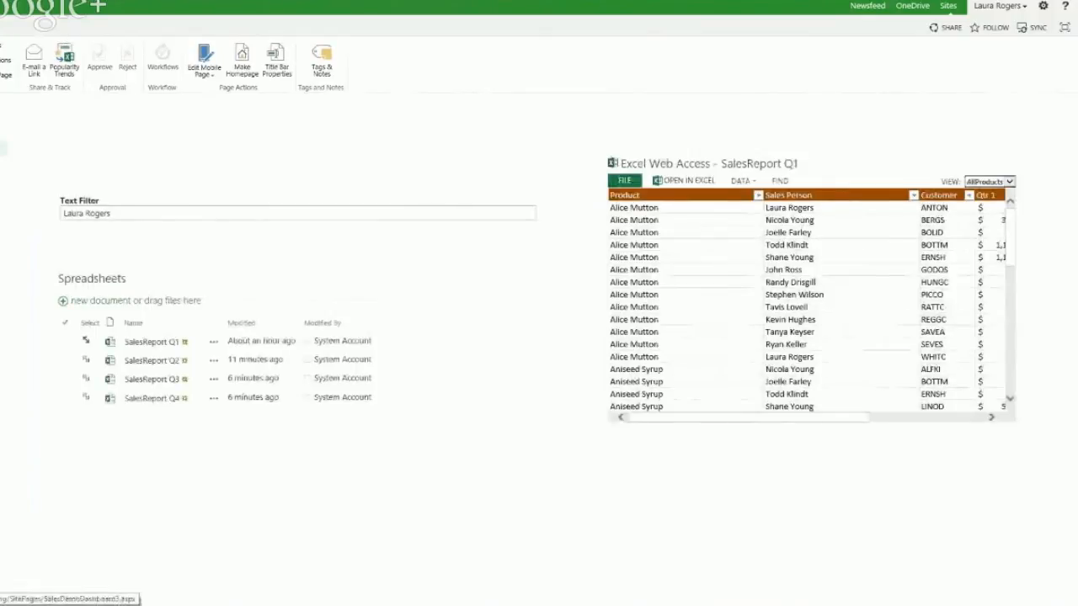
# Step: Reload the dashboard so the Text Filter shows Information Technology, then bring up the PAGE ribbon
pyautogui.click(85, 360)
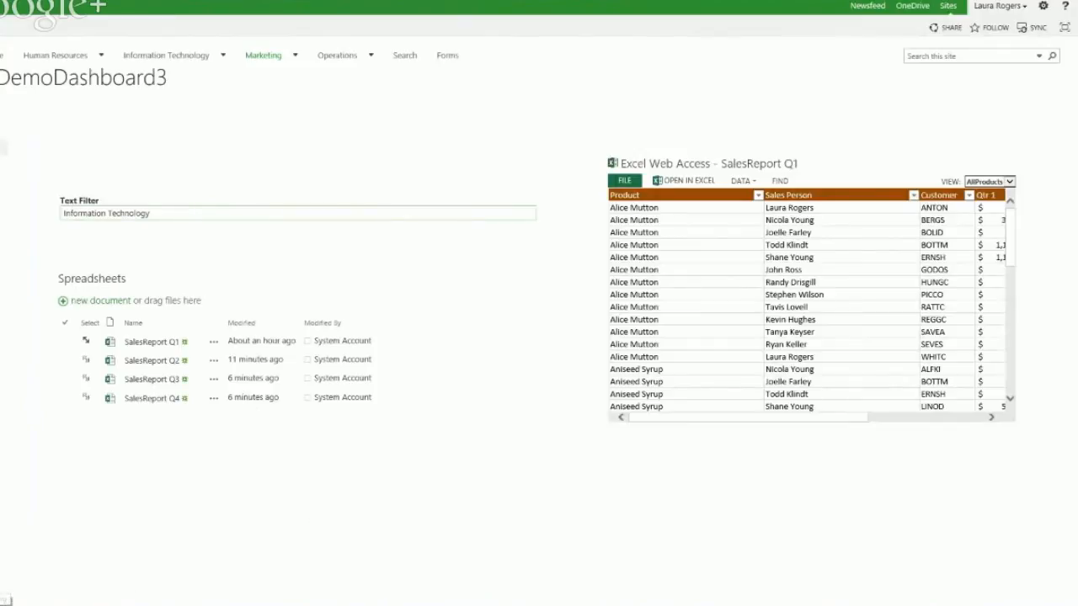
pyautogui.click(1, 28)
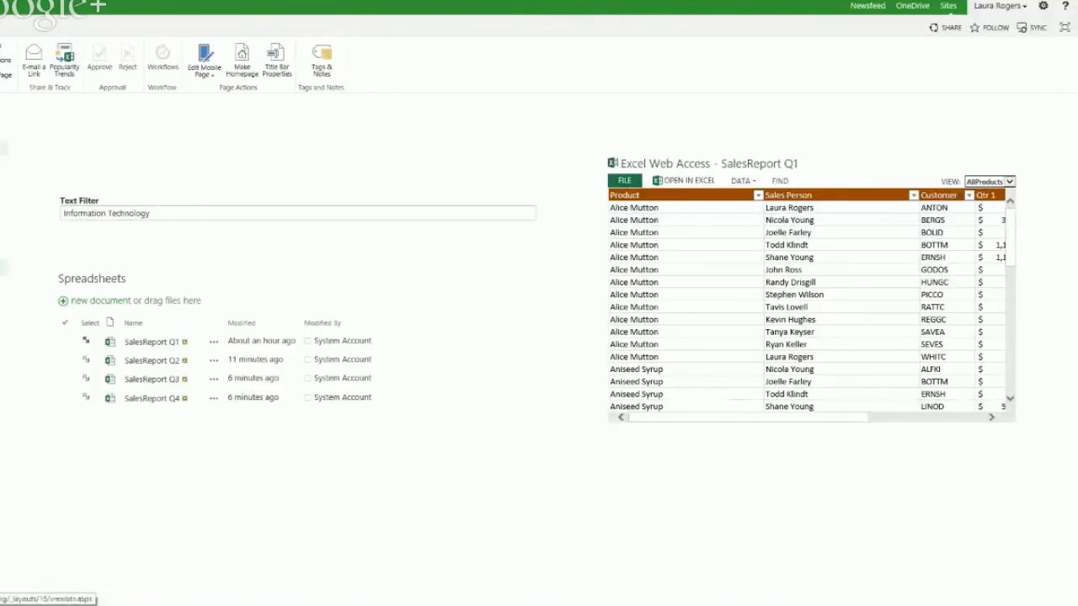
# Step: Go from the marketing site's contents to Contoso Home and open its Promoted Links list
pyautogui.click(2, 267)
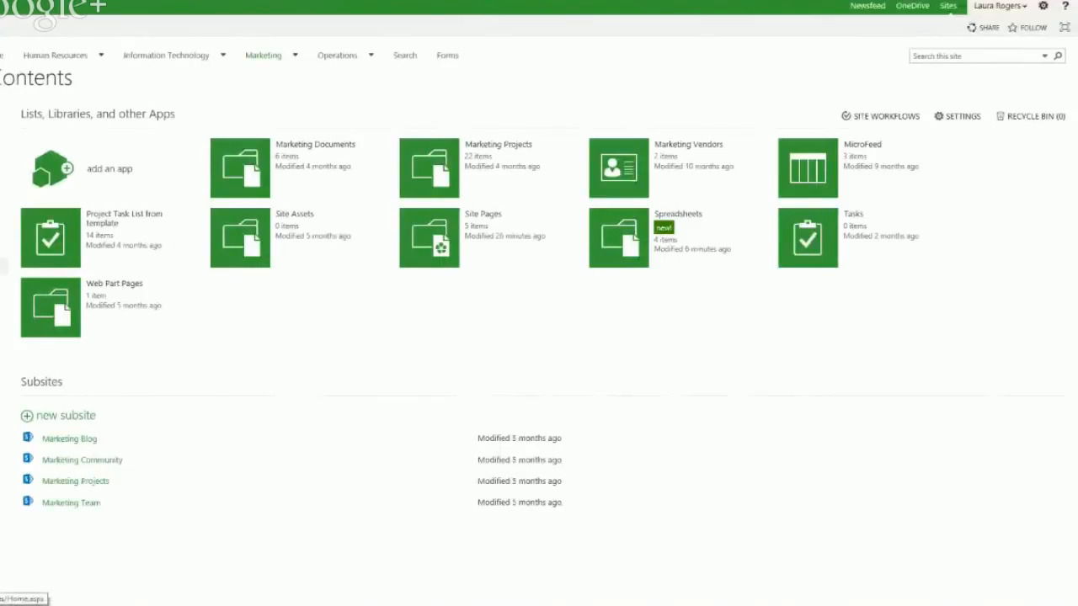
pyautogui.click(2, 56)
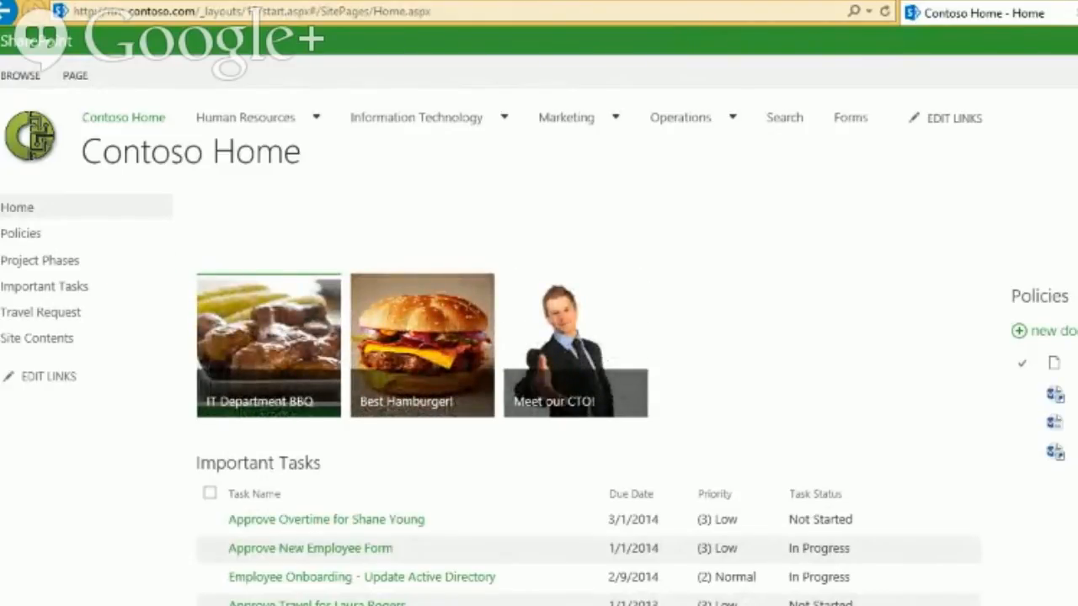
pyautogui.click(37, 337)
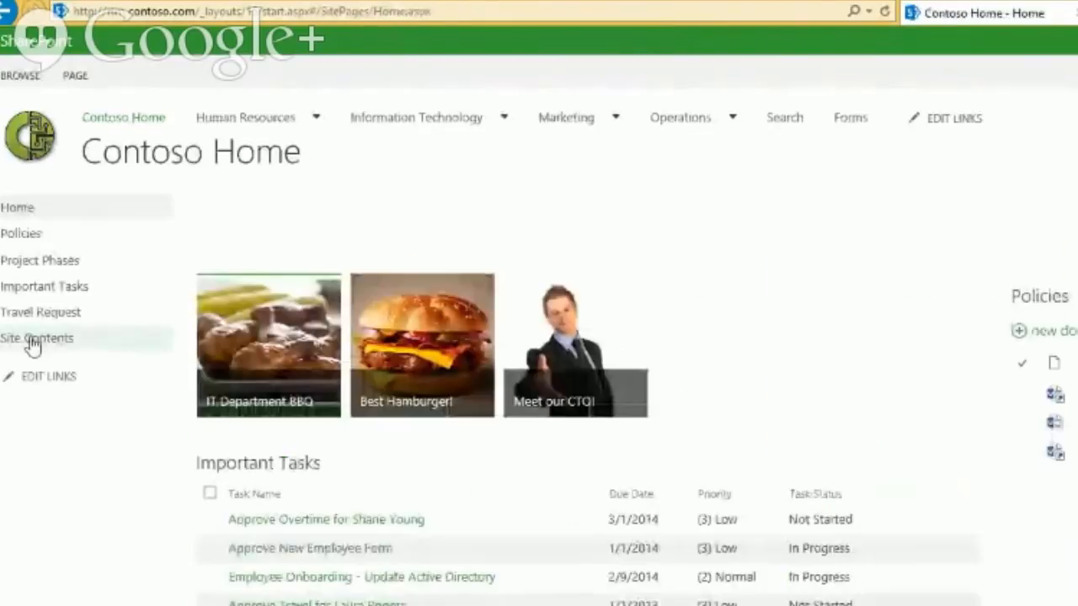
pyautogui.click(34, 340)
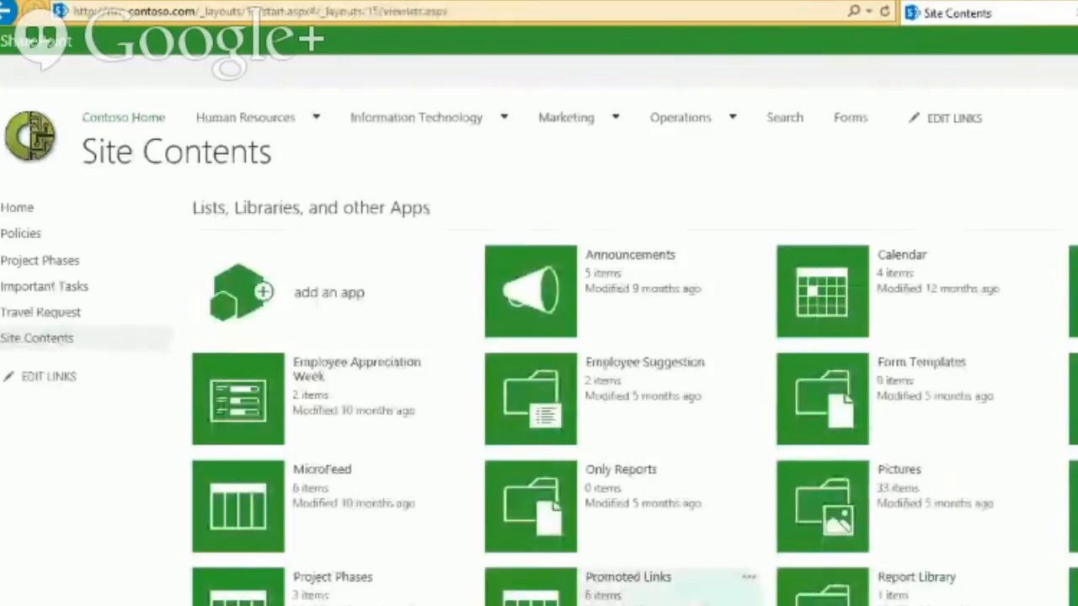
pyautogui.click(629, 577)
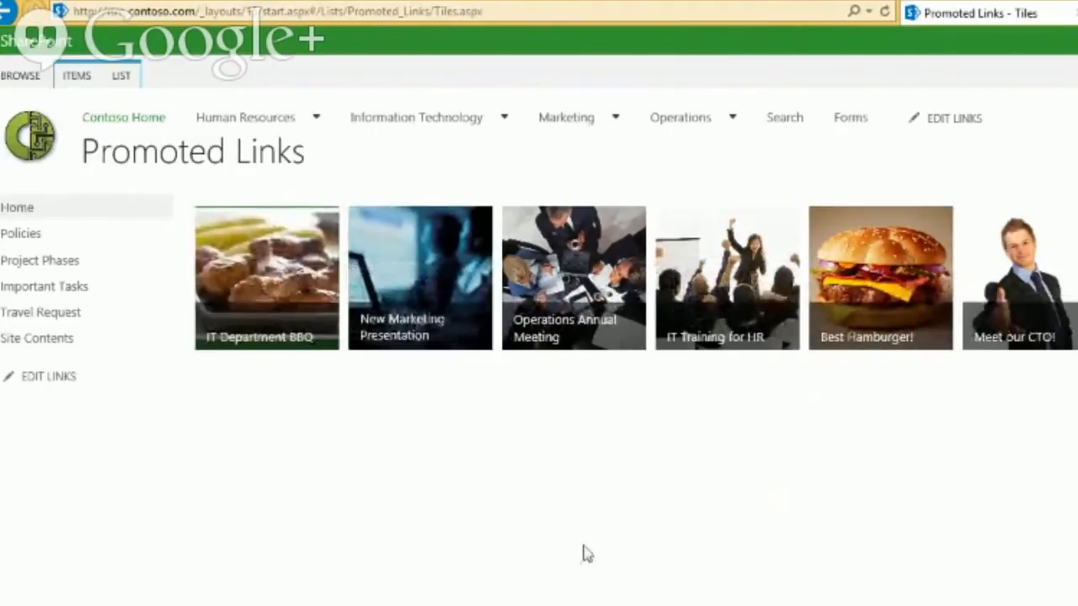
# Step: Switch the Promoted Links list to the All Promoted Links view
pyautogui.click(125, 76)
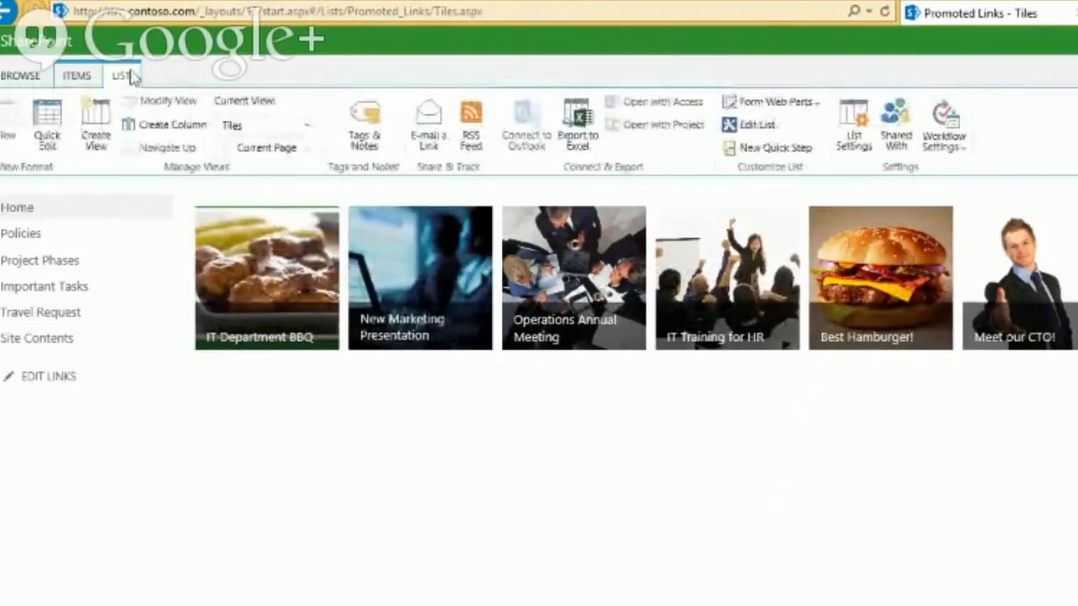
pyautogui.click(271, 126)
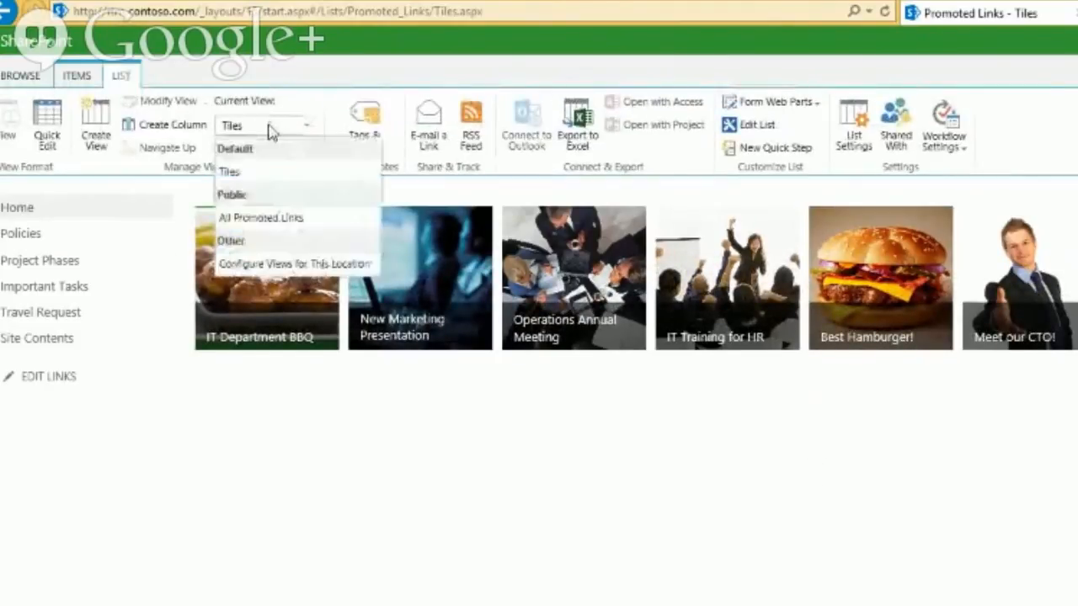
pyautogui.click(261, 218)
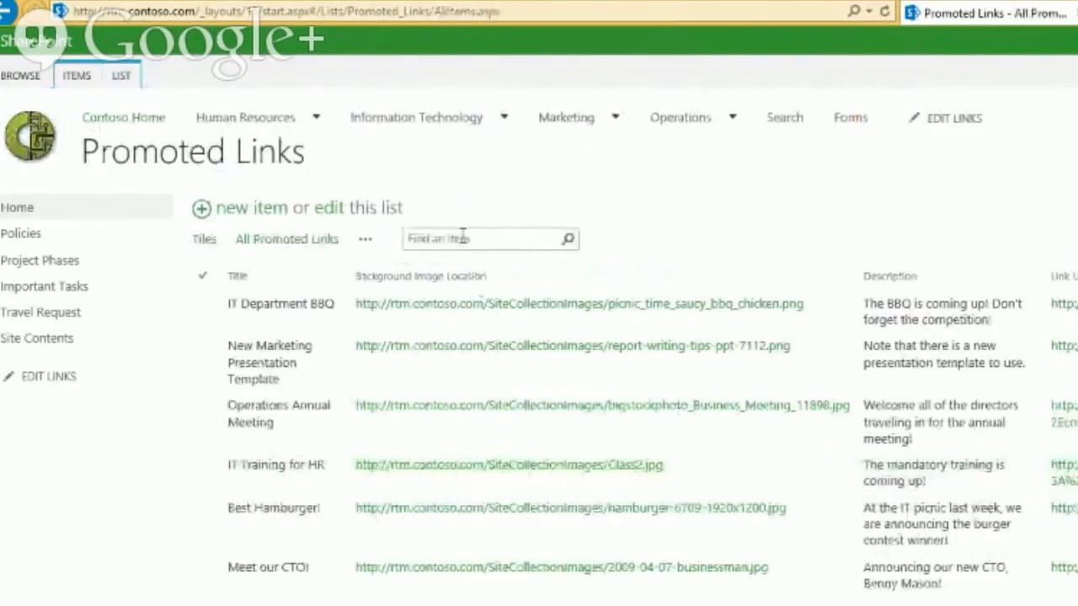
# Step: Modify the All Promoted Links view to include the Contoso Department column
pyautogui.click(365, 239)
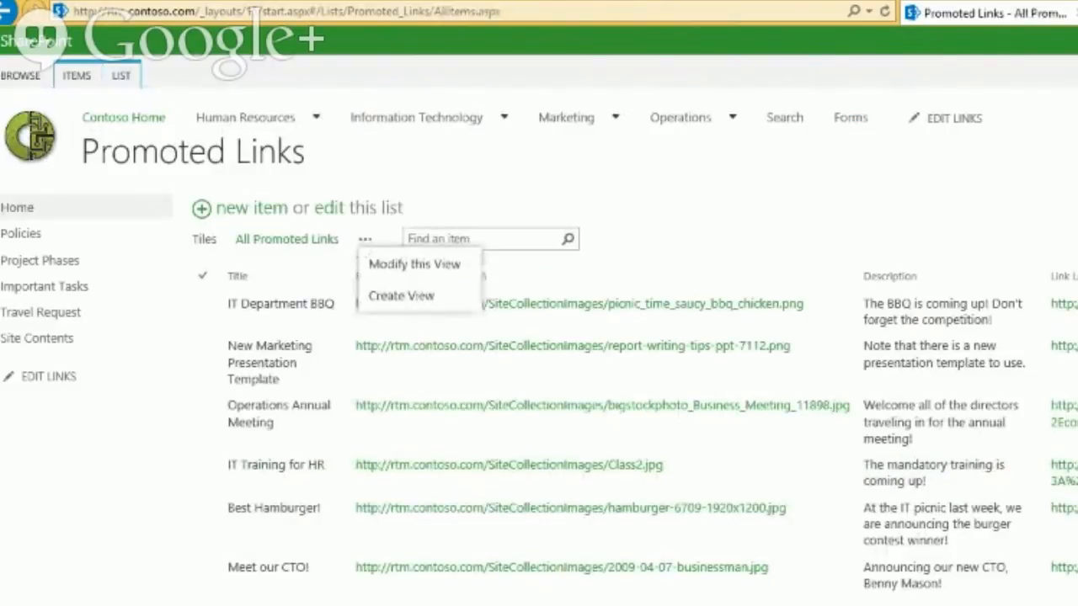
pyautogui.click(478, 443)
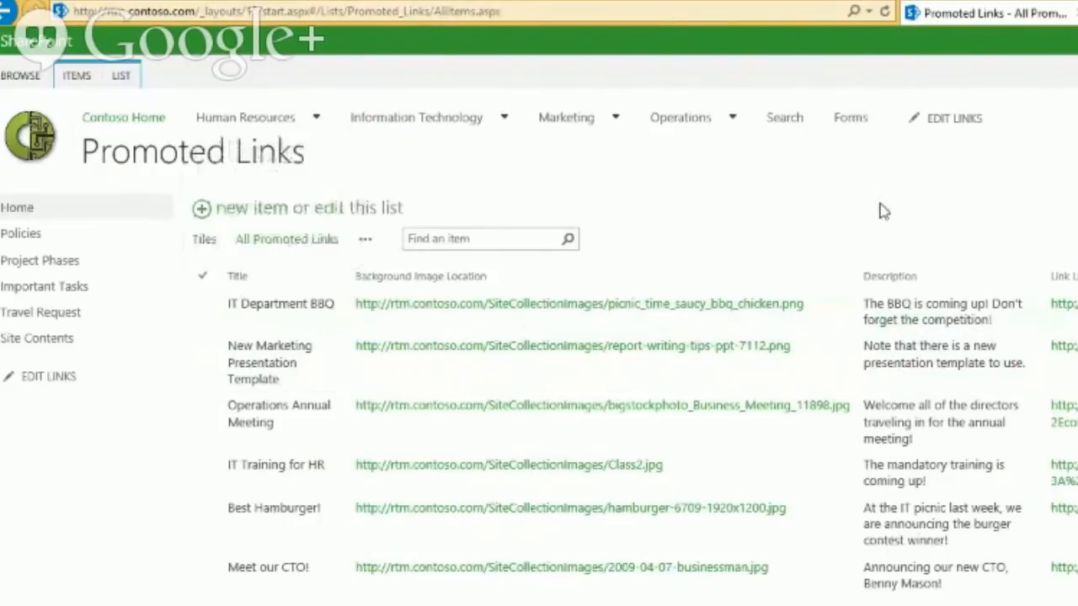
pyautogui.click(364, 240)
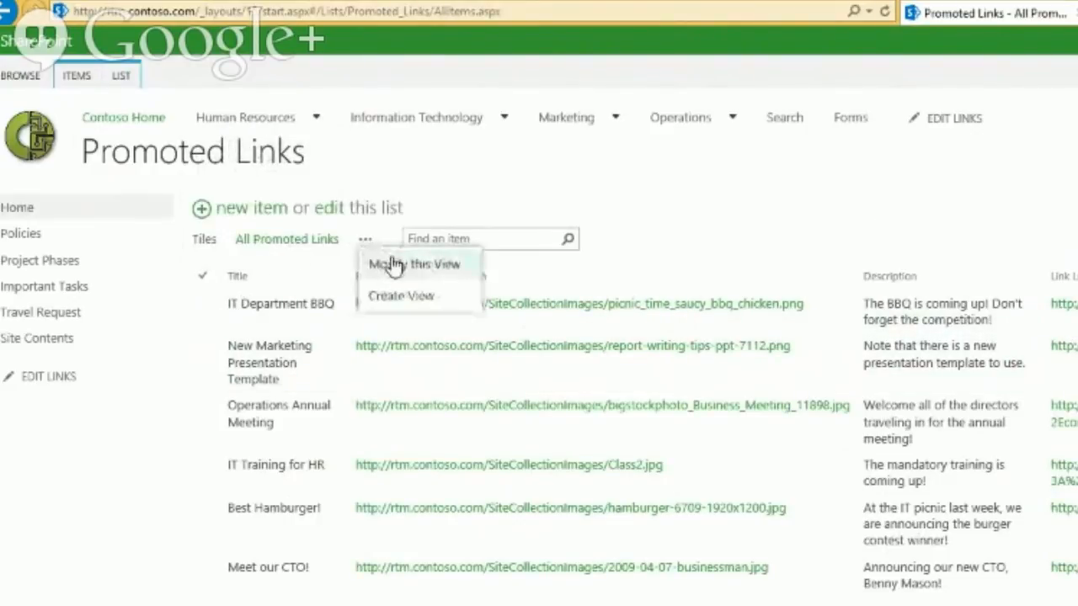
pyautogui.click(425, 265)
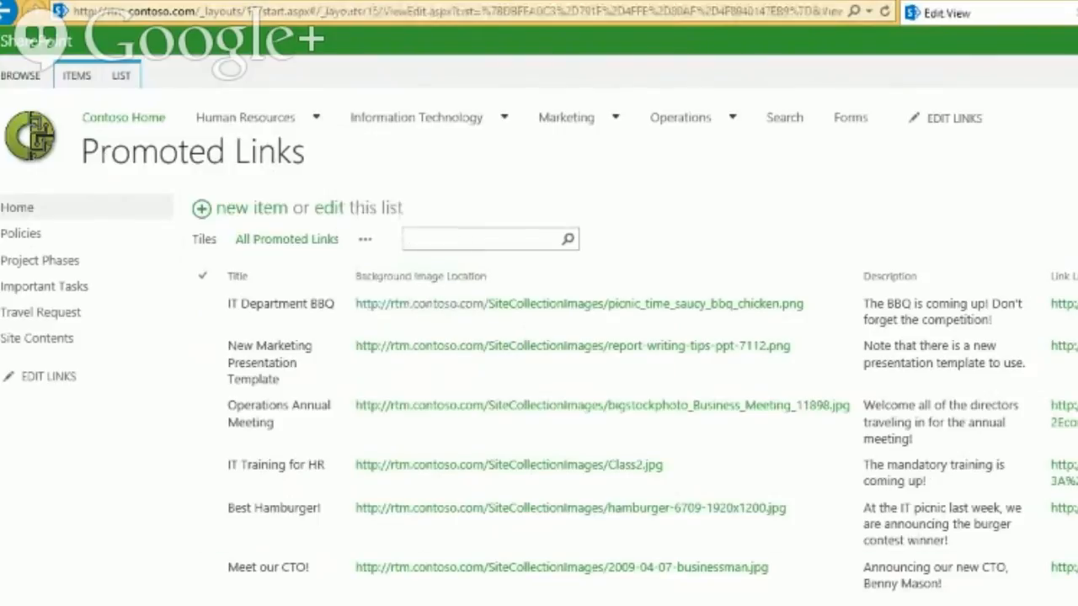
pyautogui.click(447, 450)
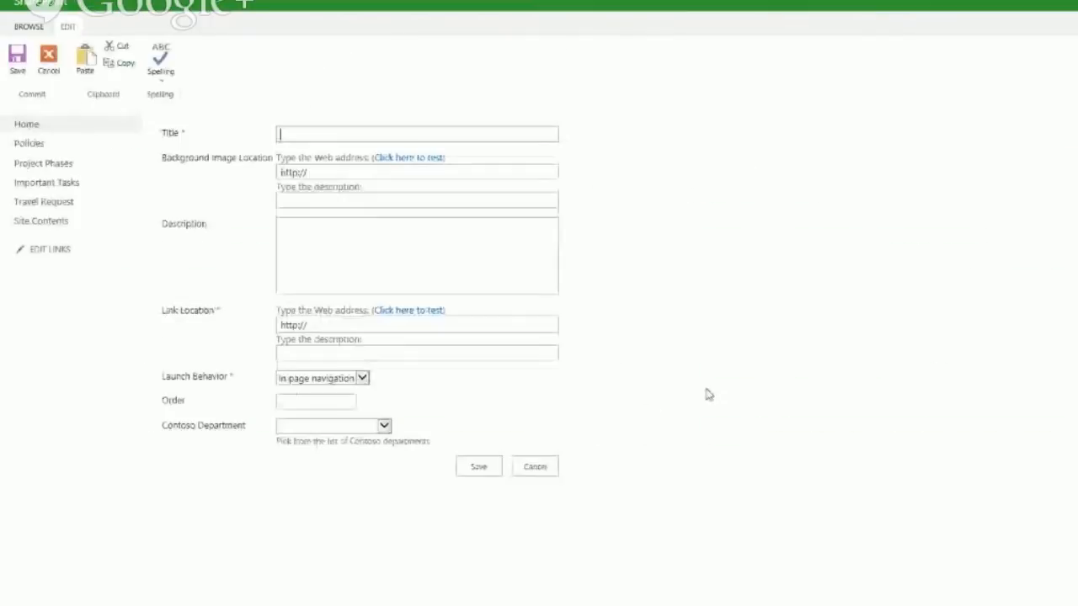
# Step: Review the Contoso Department choices without picking one, then cancel the new link
pyautogui.click(384, 428)
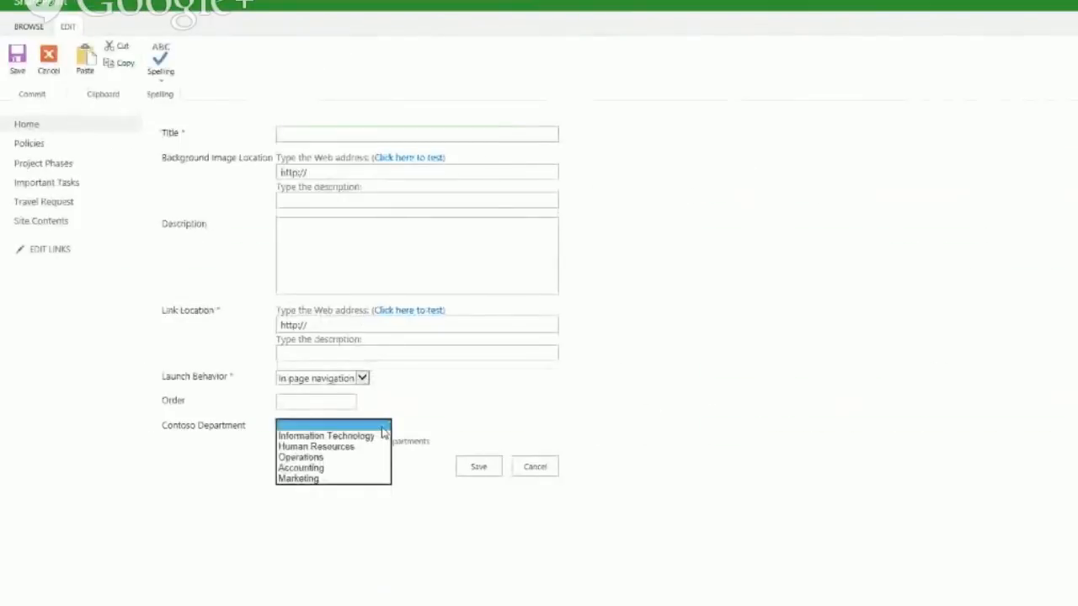
pyautogui.click(384, 429)
pyautogui.click(338, 428)
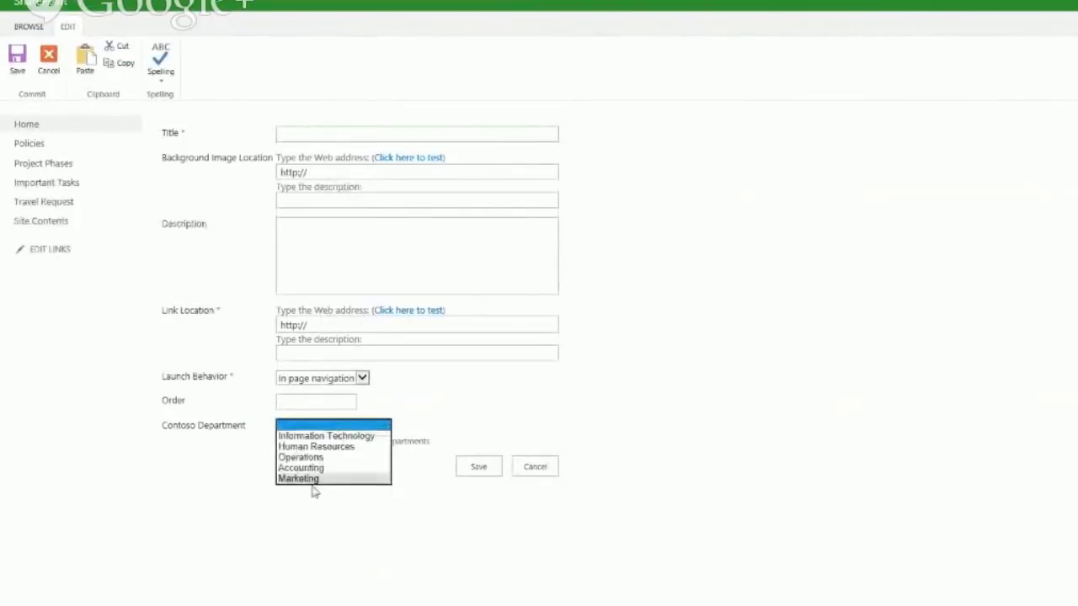
pyautogui.click(310, 546)
pyautogui.click(535, 466)
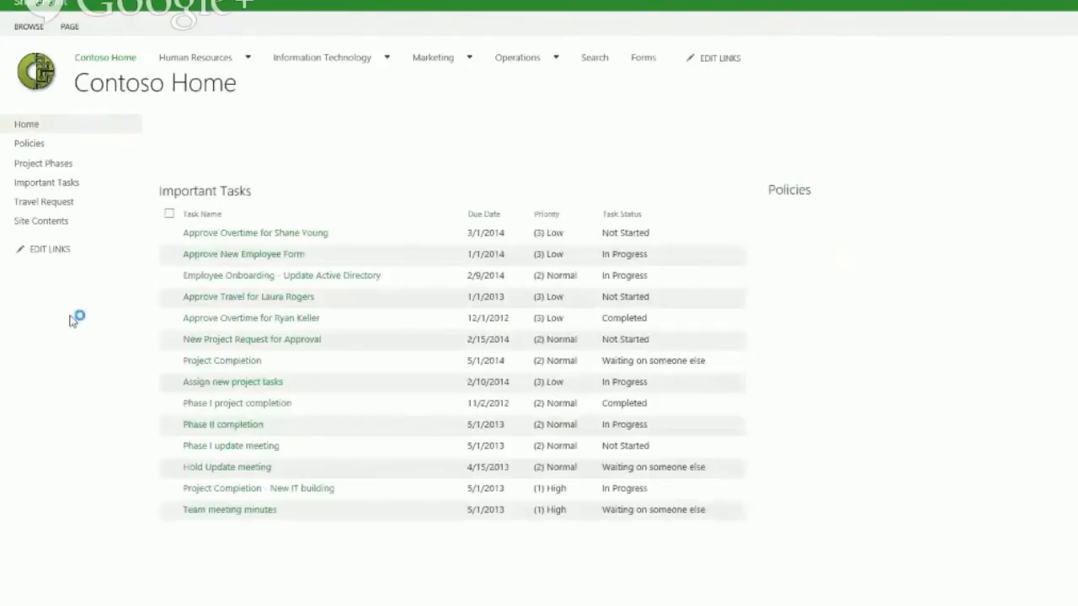
# Step: Put the Contoso Home page into edit mode and scroll through its web parts
pyautogui.click(70, 27)
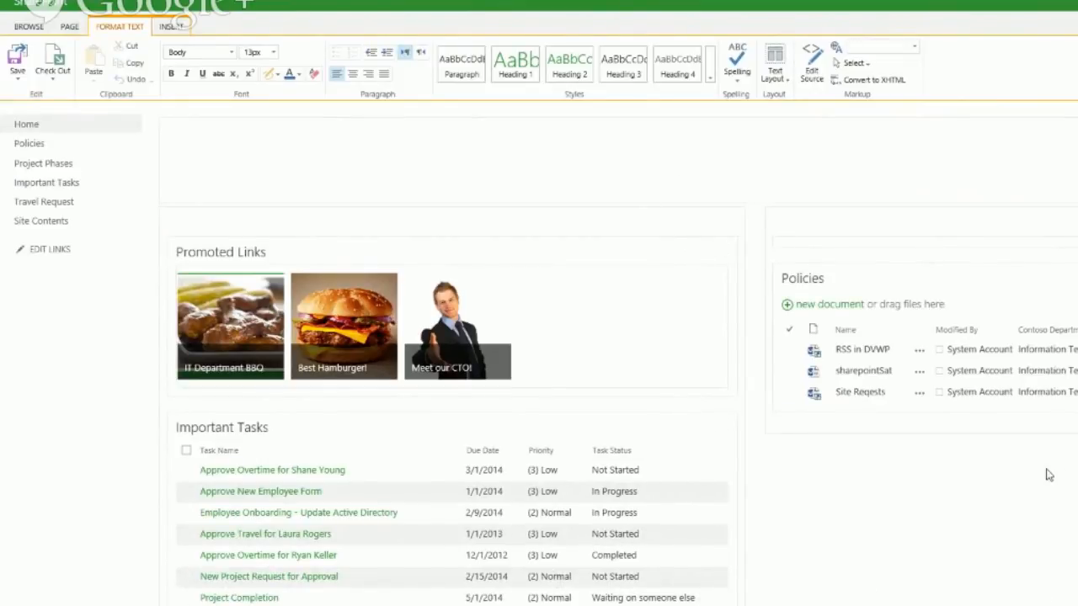
pyautogui.scroll(-3, 539, 353)
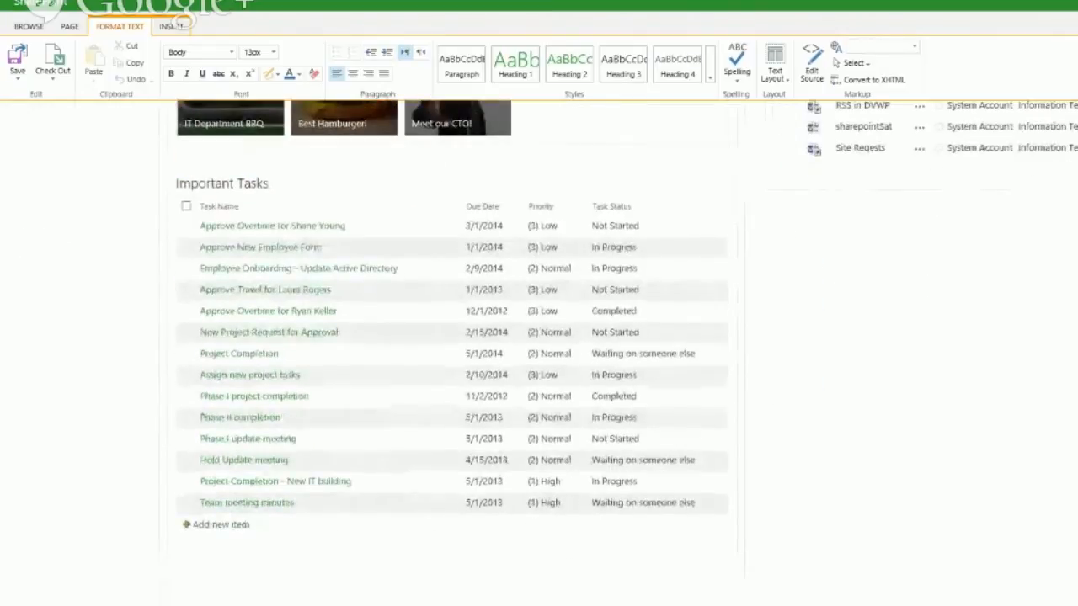
pyautogui.scroll(3, 539, 354)
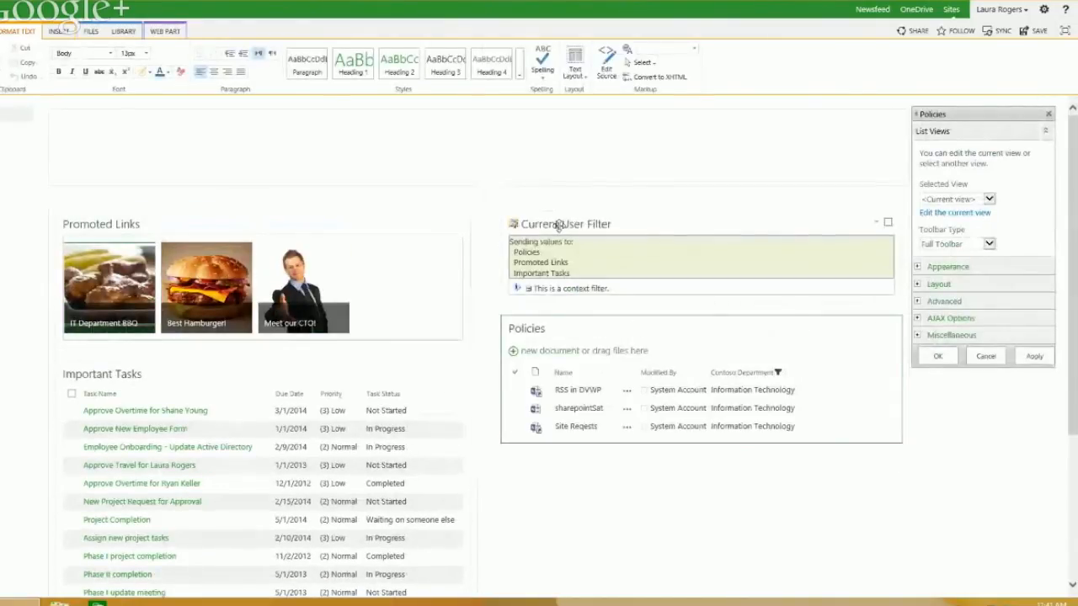
# Step: Review the Current User Filter settings and make it Promoted Links' filter value source
pyautogui.click(877, 224)
pyautogui.click(1010, 403)
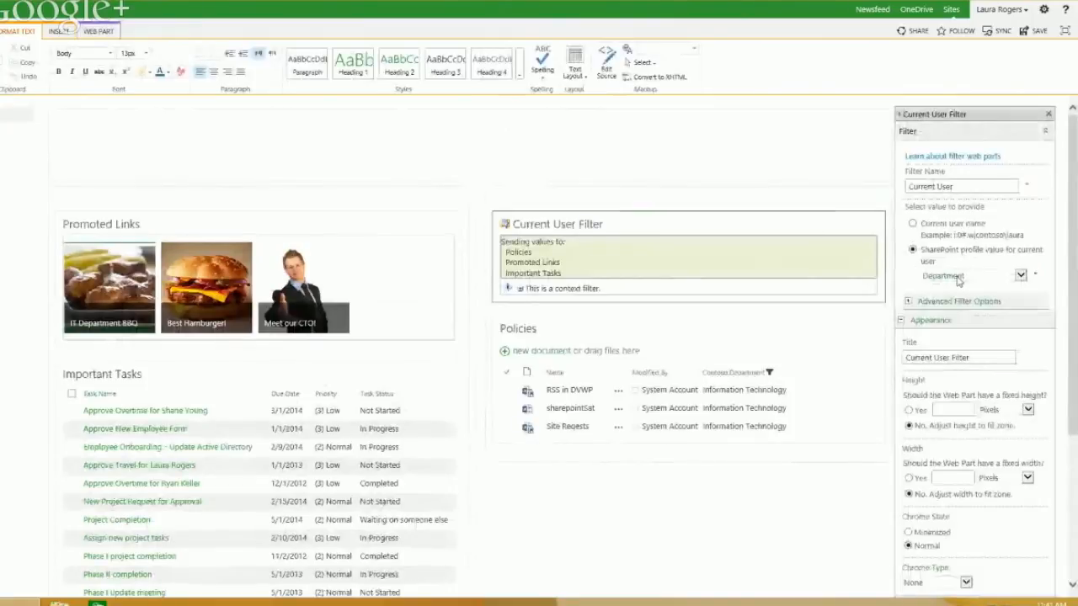
pyautogui.click(436, 222)
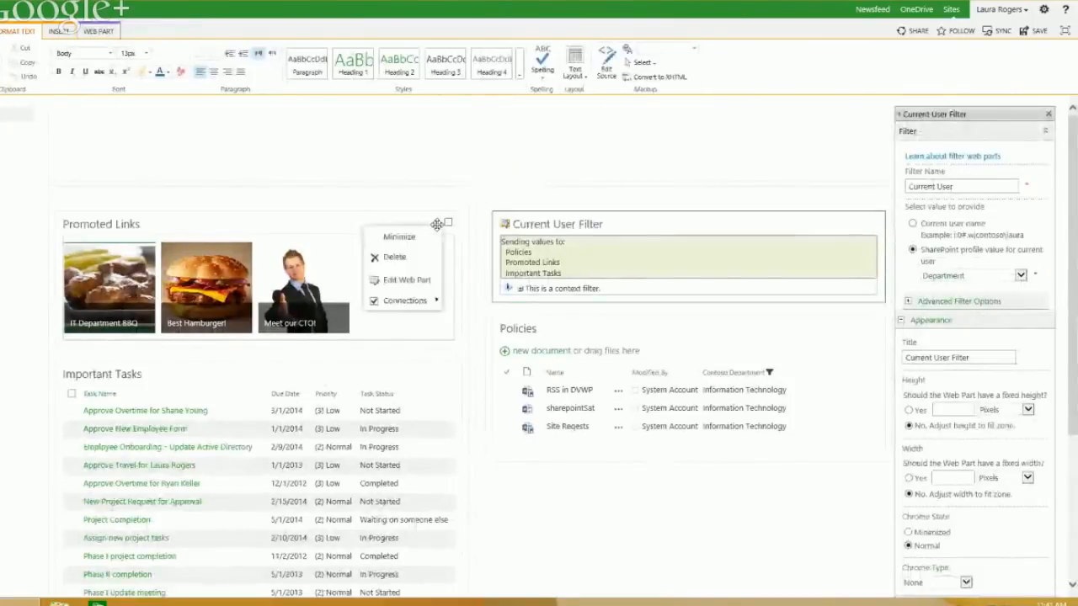
pyautogui.moveTo(418, 303)
pyautogui.moveTo(512, 362)
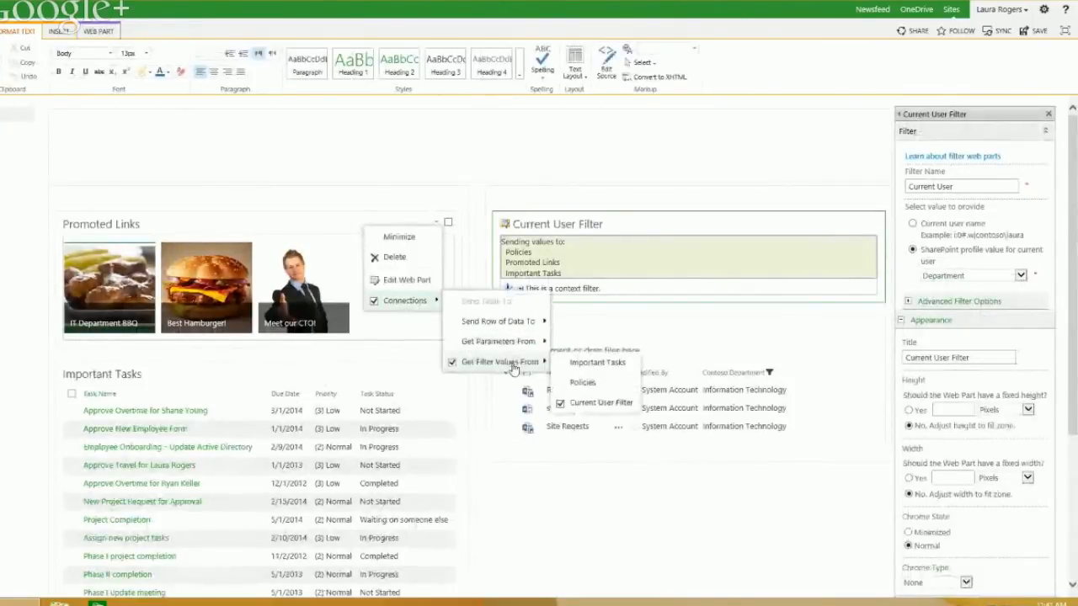
pyautogui.click(594, 406)
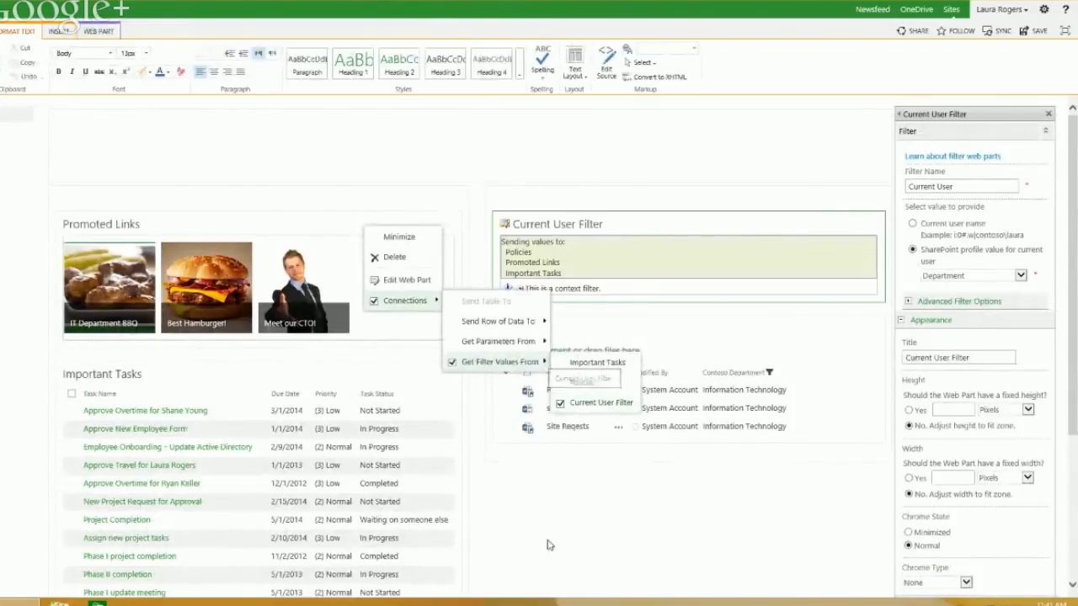
# Step: Confirm the Policies web part gets filter values from the Current User Filter
pyautogui.click(860, 328)
pyautogui.moveTo(847, 405)
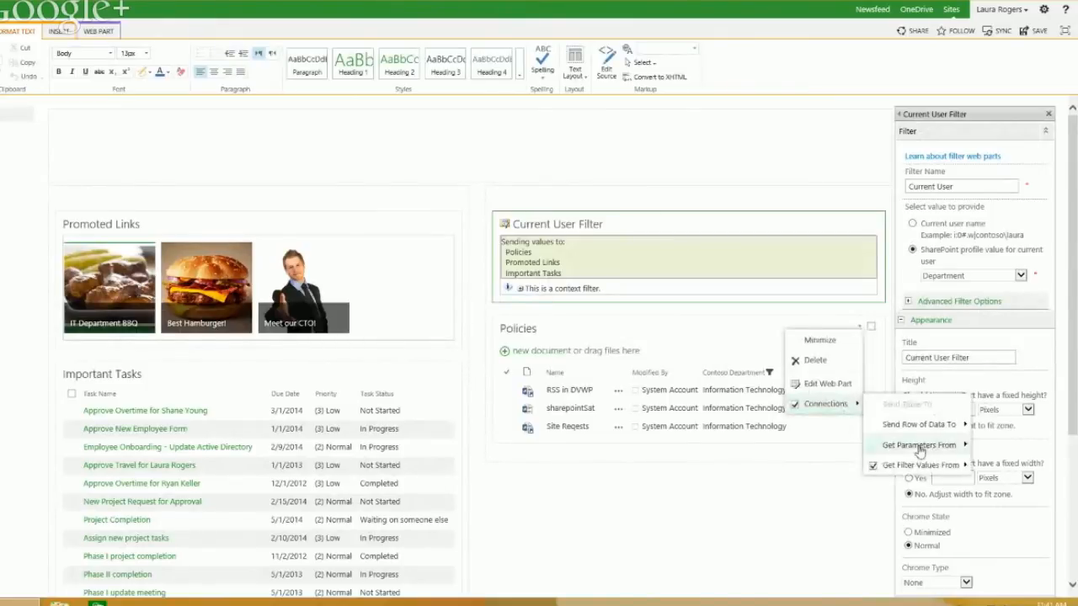
pyautogui.moveTo(927, 465)
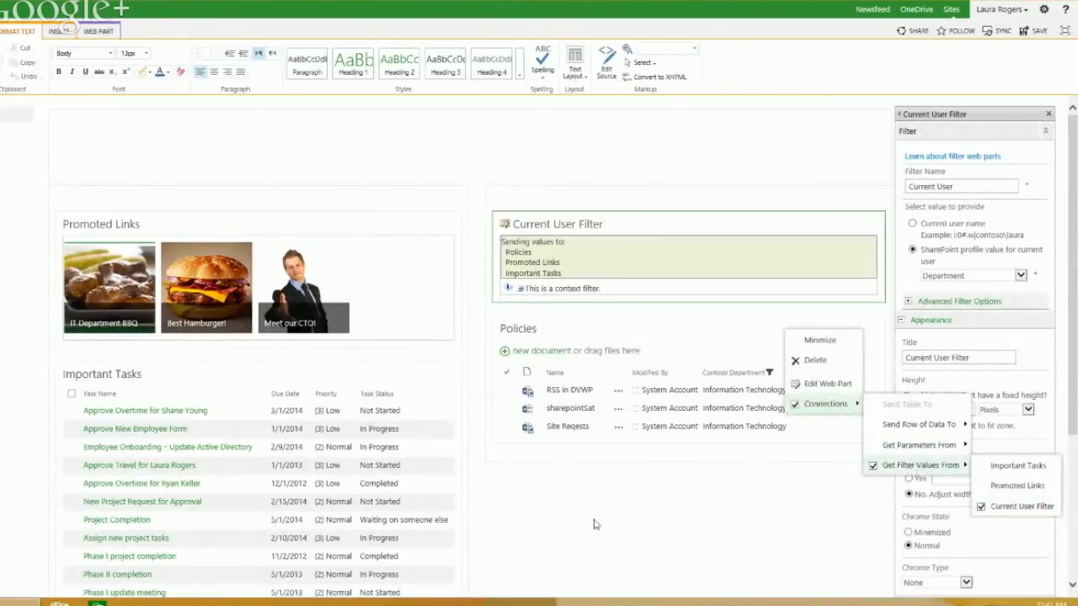
pyautogui.click(740, 524)
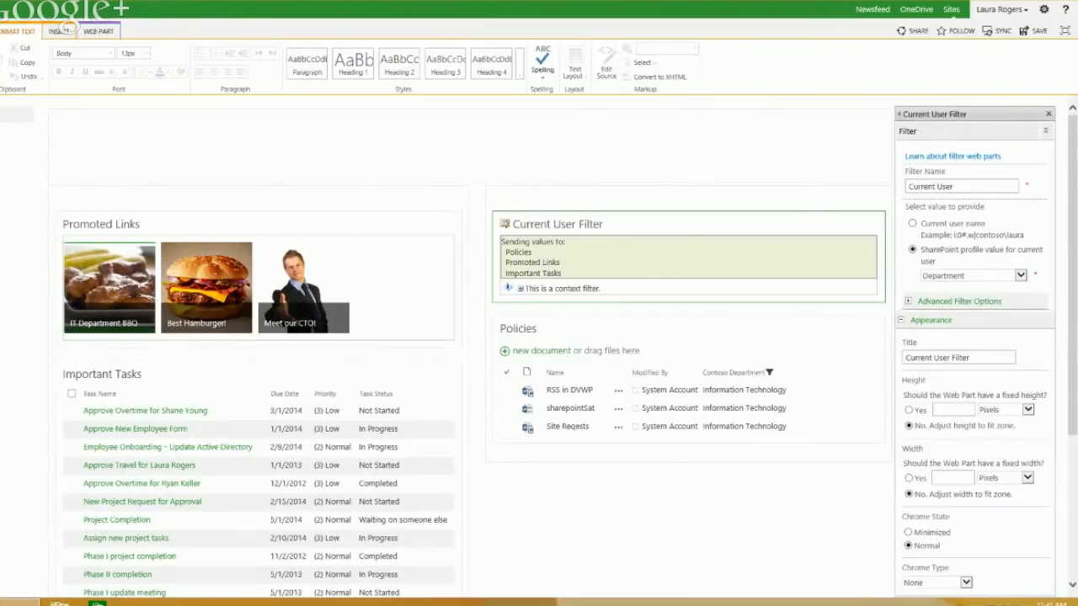
pyautogui.click(5, 34)
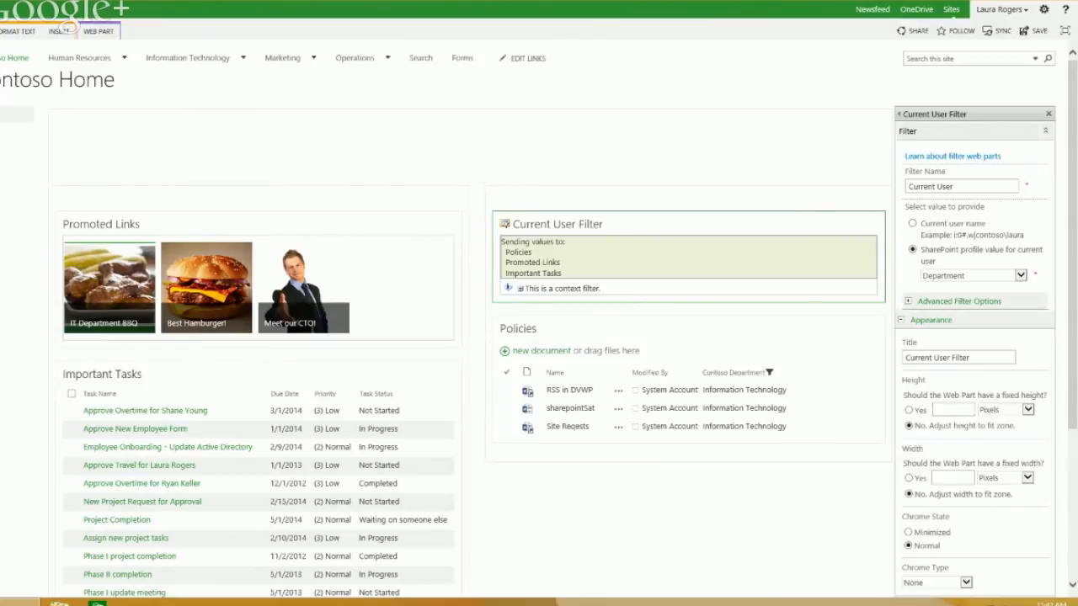
# Step: Leave the edited home page for Marketing's SalesDemoDashboard3 page and open SalesReport Q1 in Excel
pyautogui.click(285, 59)
pyautogui.click(553, 336)
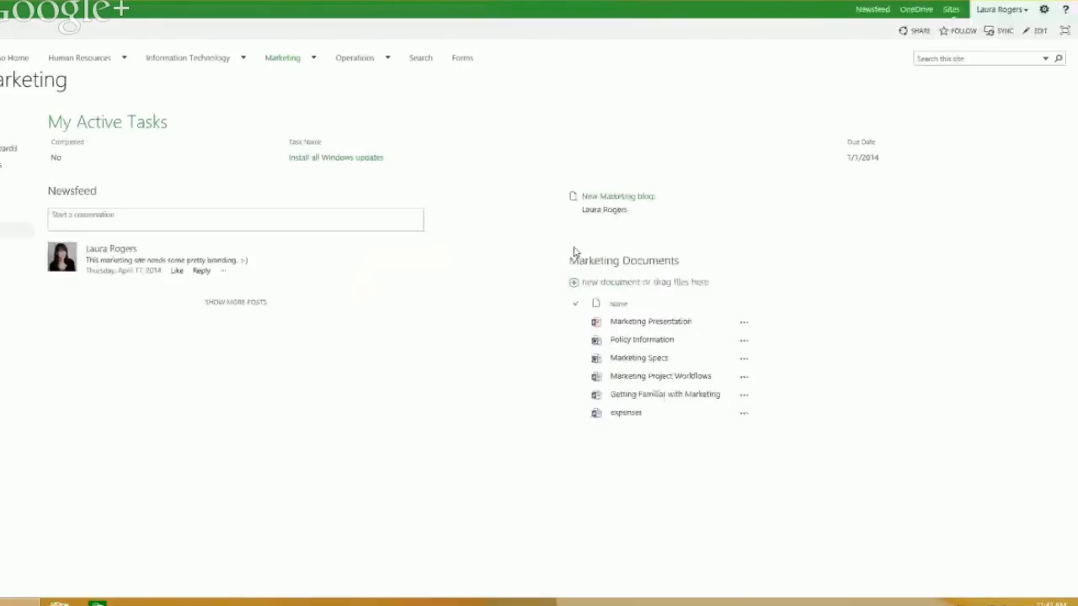
pyautogui.click(9, 148)
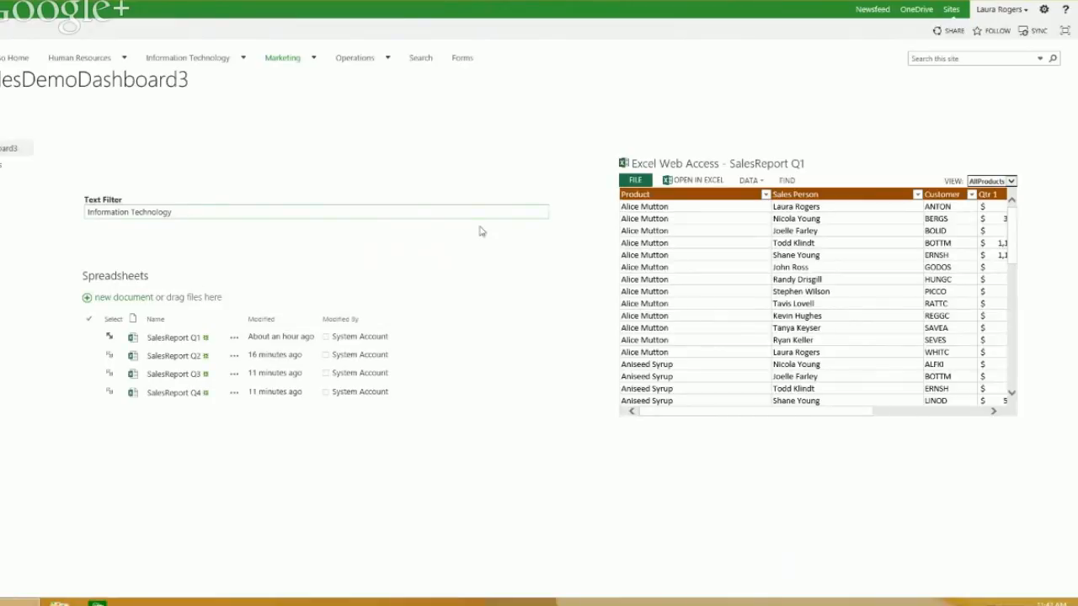
pyautogui.click(804, 210)
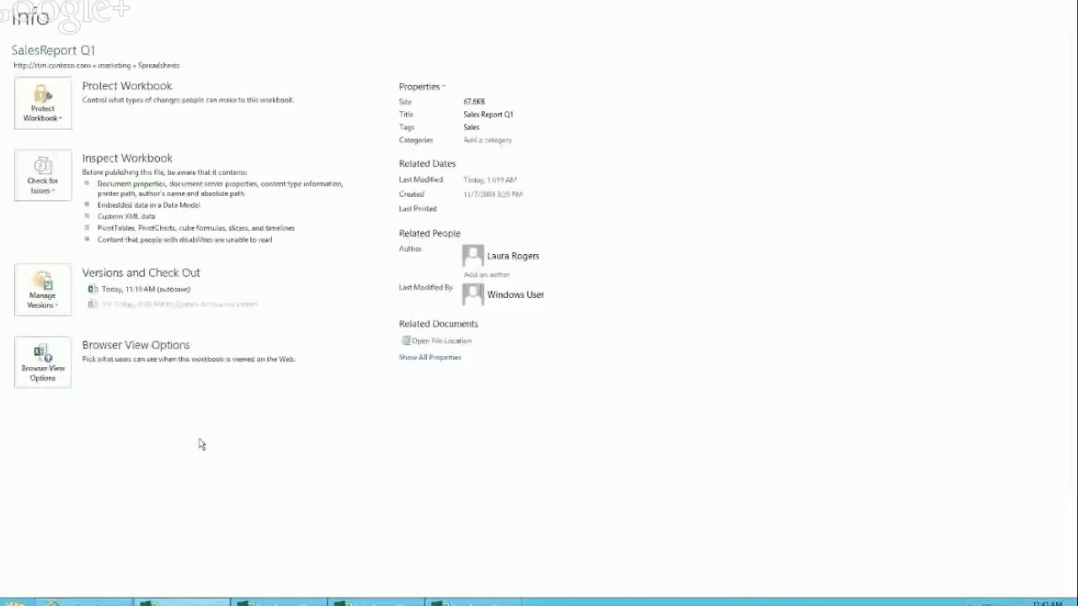
# Step: Exit SalesReport Q1's Info page in Excel and return to the SalesDemoDashboard3 browser page
pyautogui.click(22, 19)
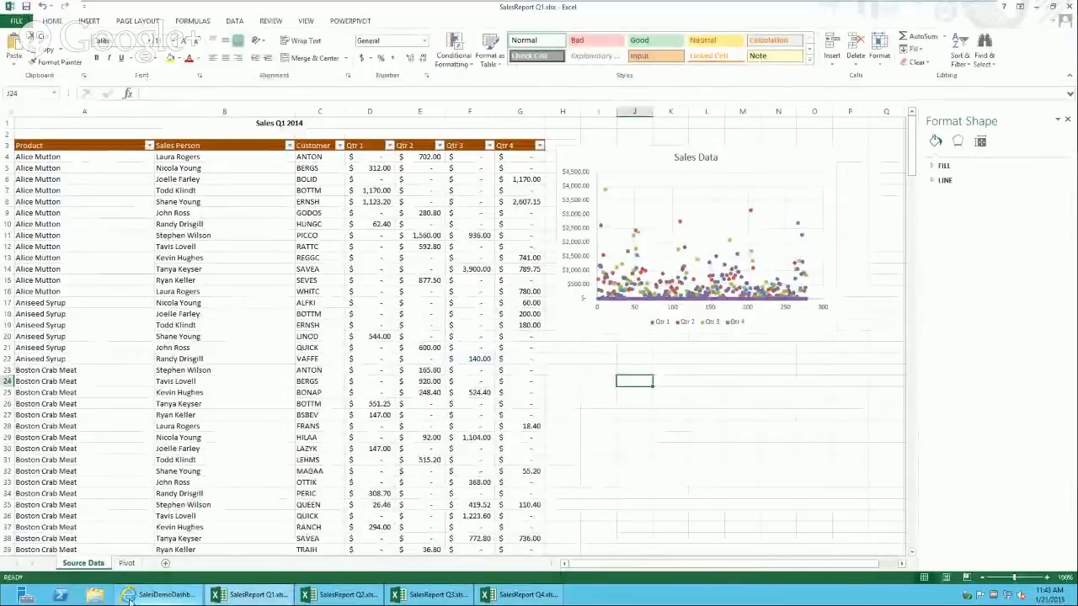
pyautogui.click(160, 595)
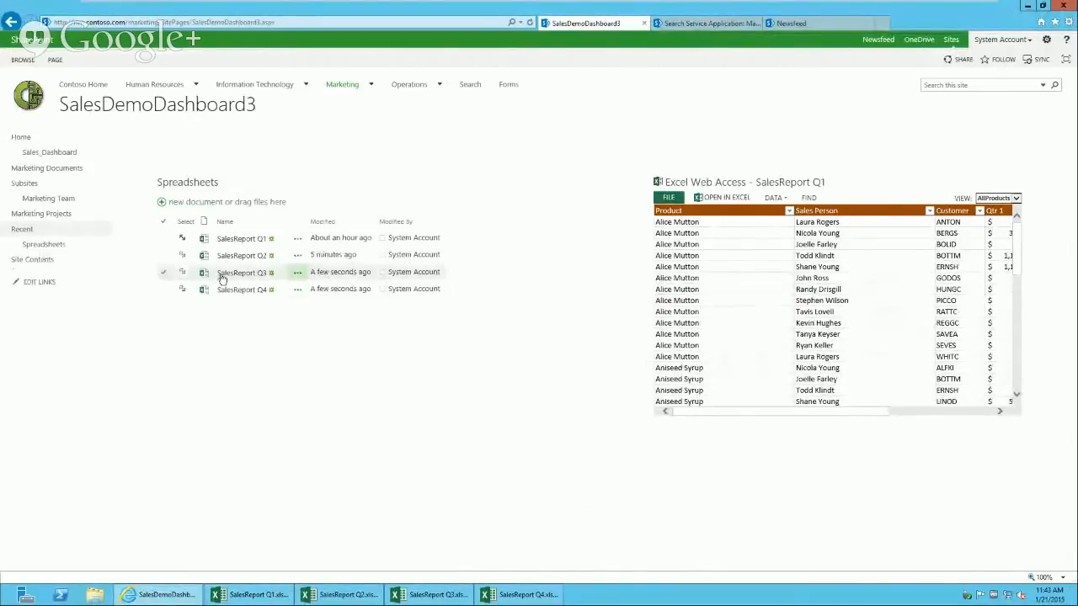
# Step: Open SalesReport Q2, return to SalesDemoDashboard3, and load Q2 then Q3 into Excel Web Access
pyautogui.click(252, 257)
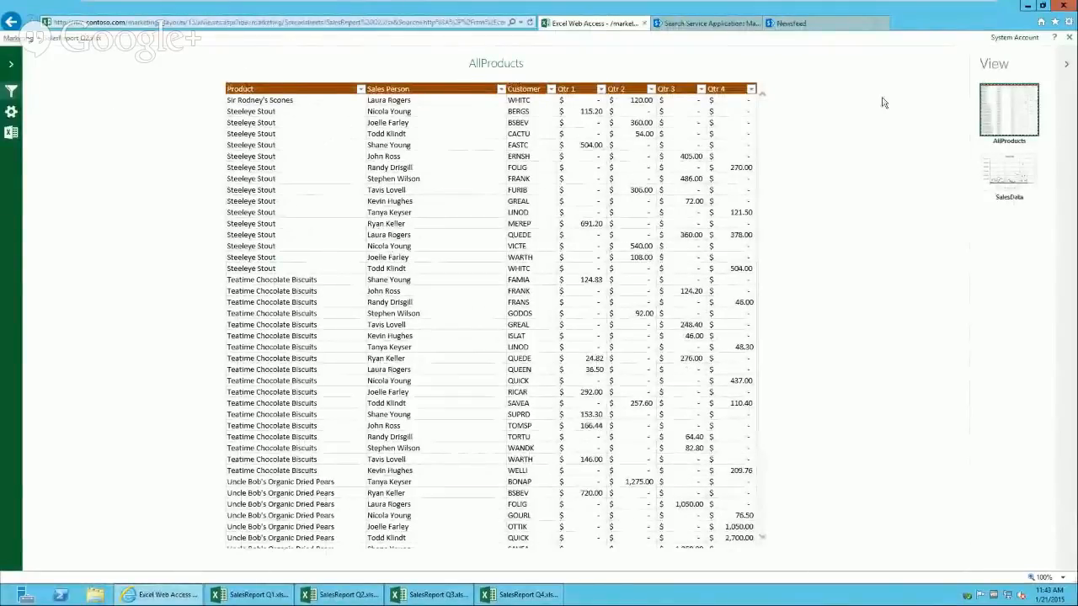
pyautogui.click(77, 40)
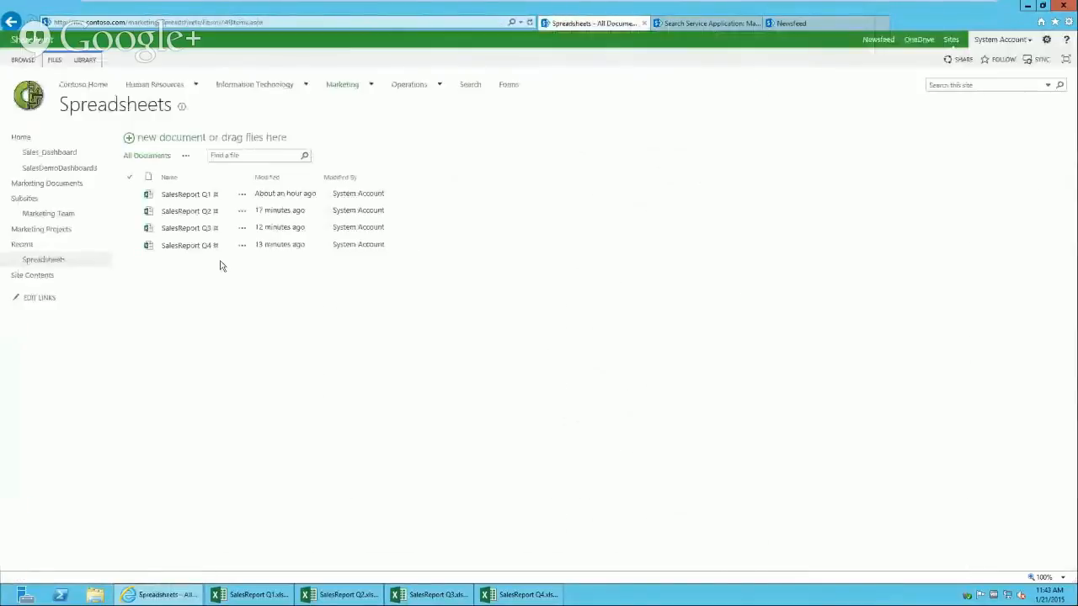
pyautogui.click(89, 169)
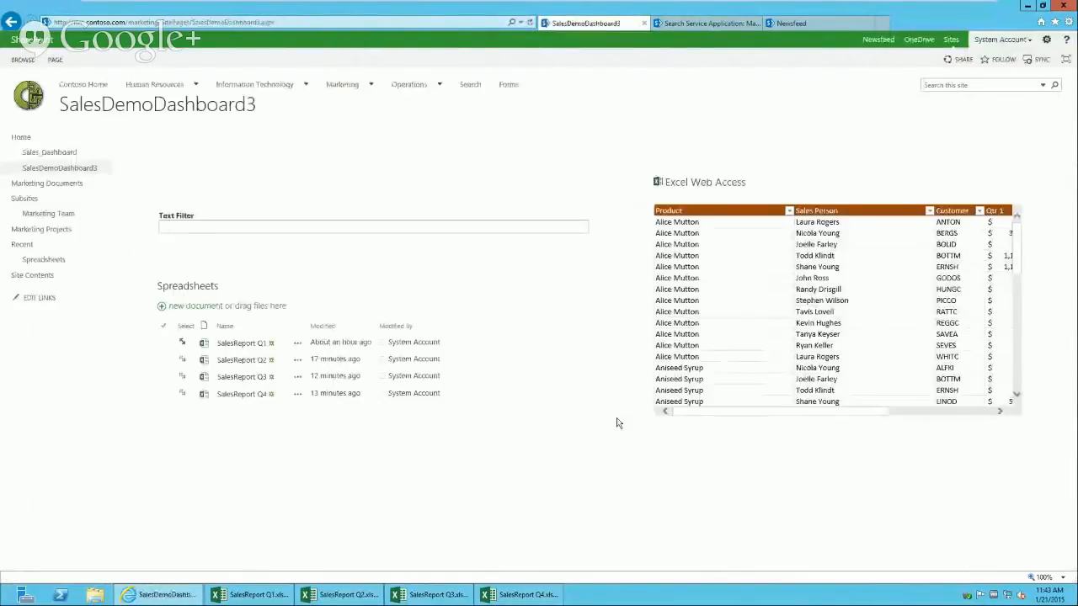
pyautogui.click(182, 362)
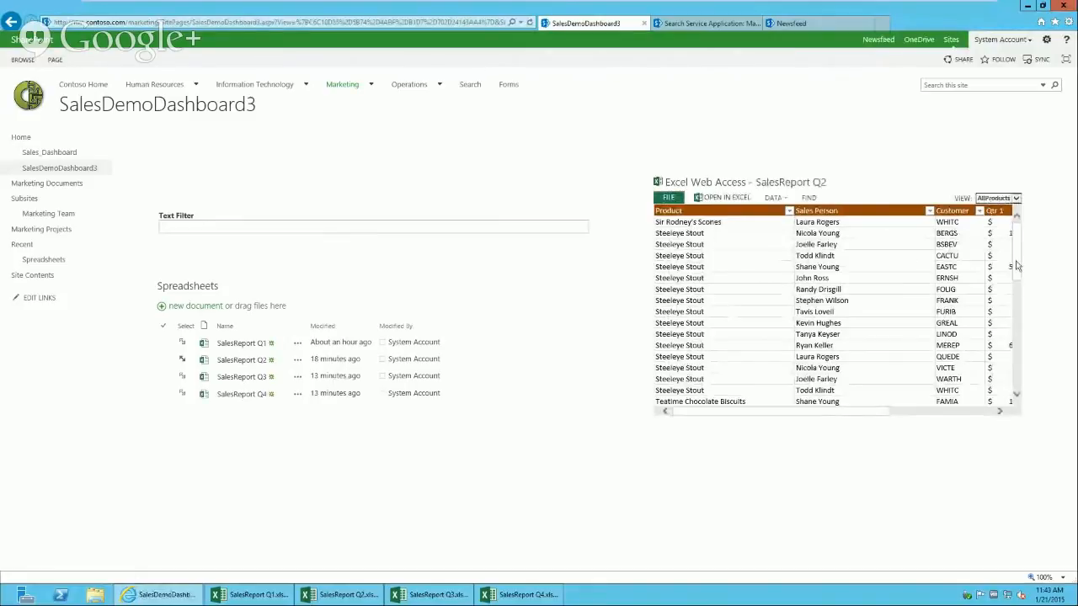
pyautogui.moveTo(1016, 266); pyautogui.dragTo(1019, 233)
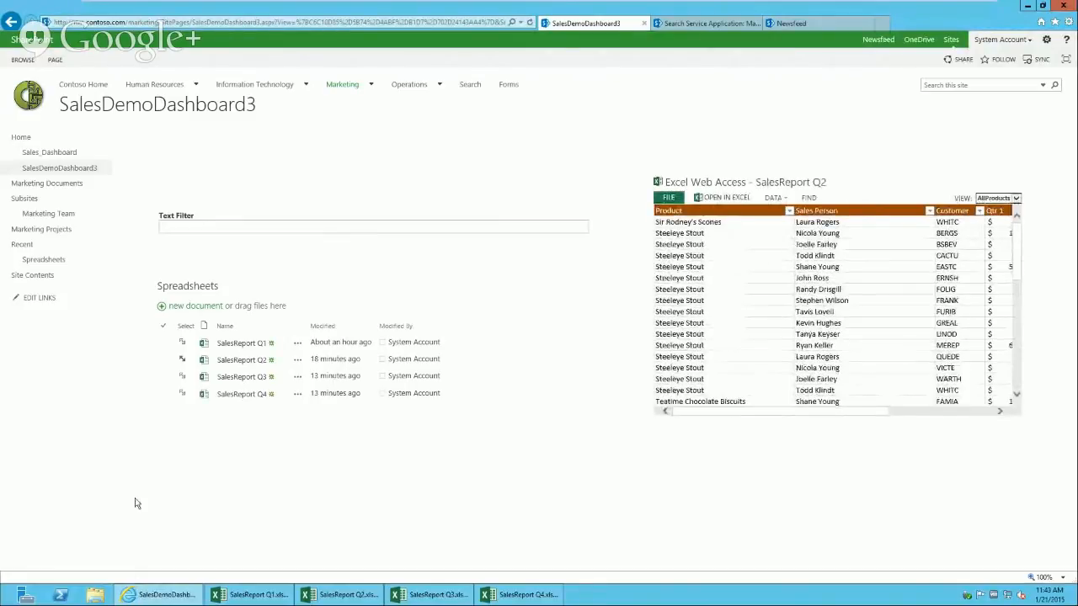
pyautogui.click(184, 382)
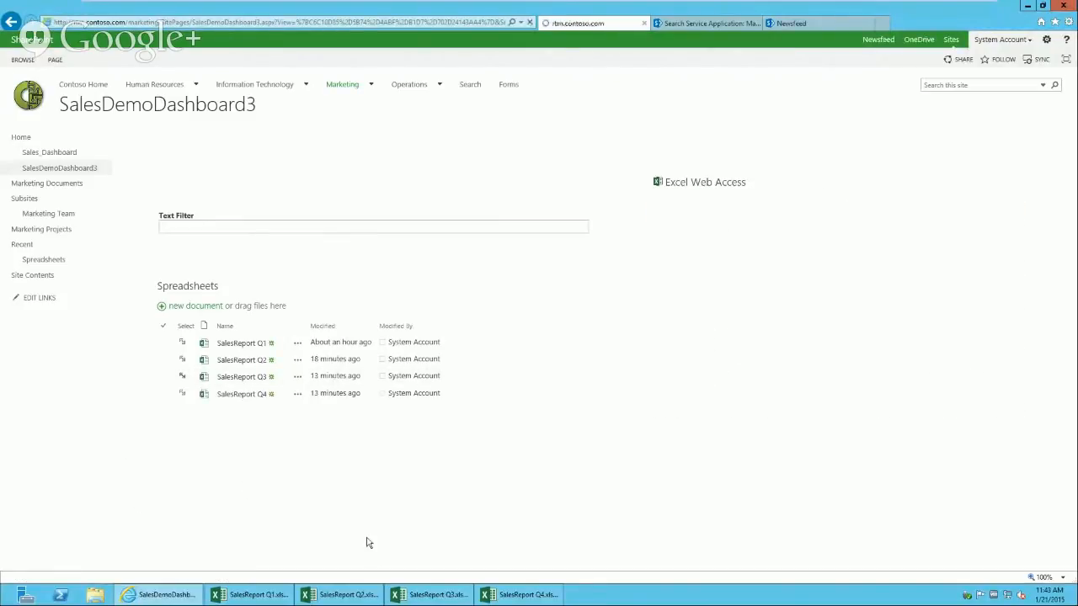
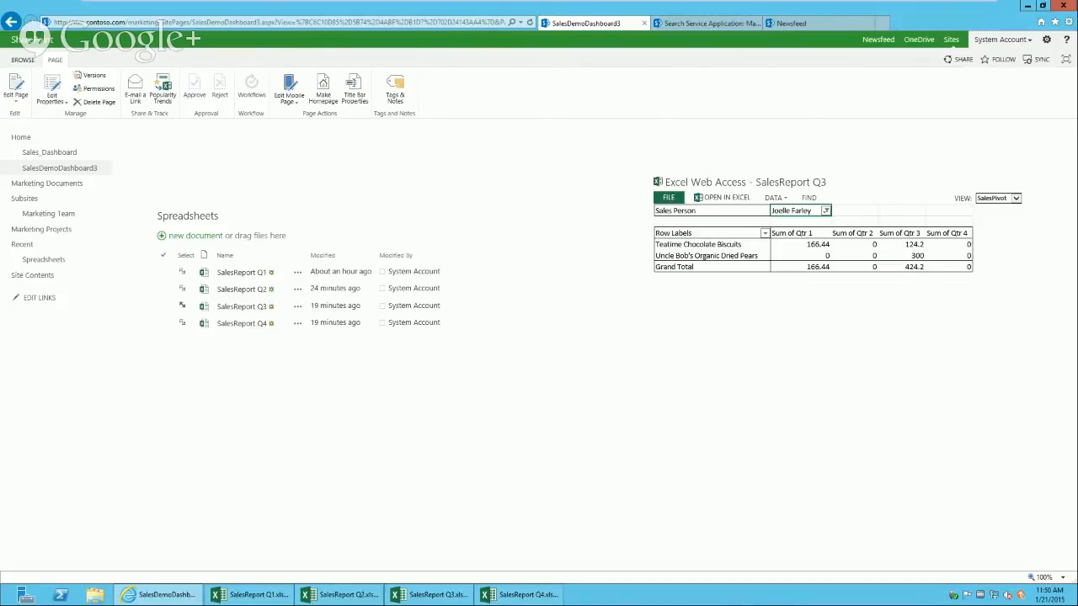
# Step: Switch the SalesDemoDashboard3 dashboard page into edit mode from the Page ribbon
pyautogui.click(15, 84)
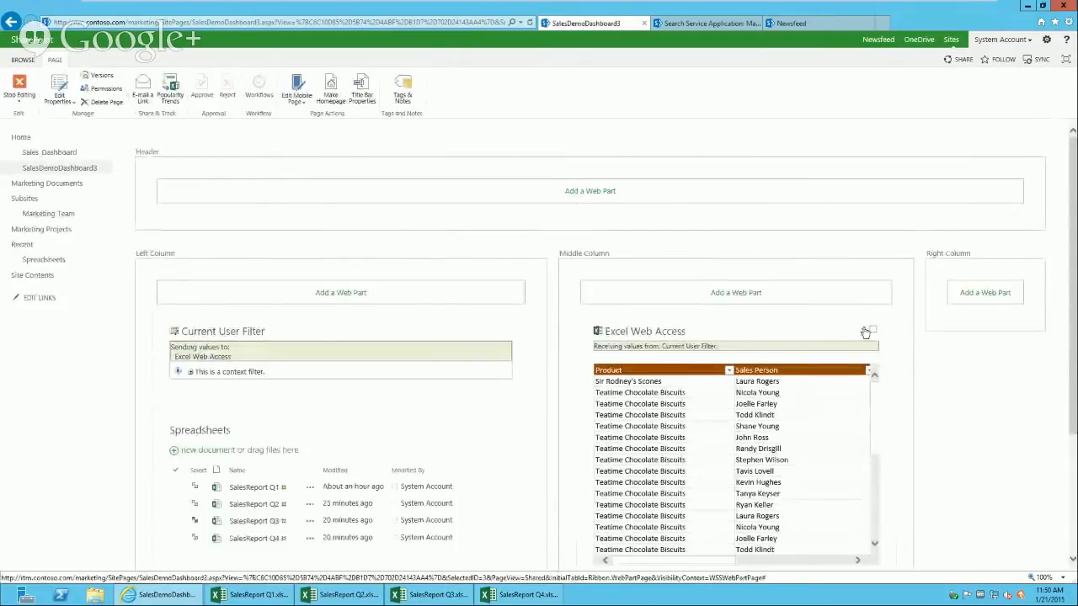
# Step: Open the Excel Web Access part's Edit Web Part pane, then the Spreadsheets part's menu
pyautogui.click(862, 331)
pyautogui.click(847, 399)
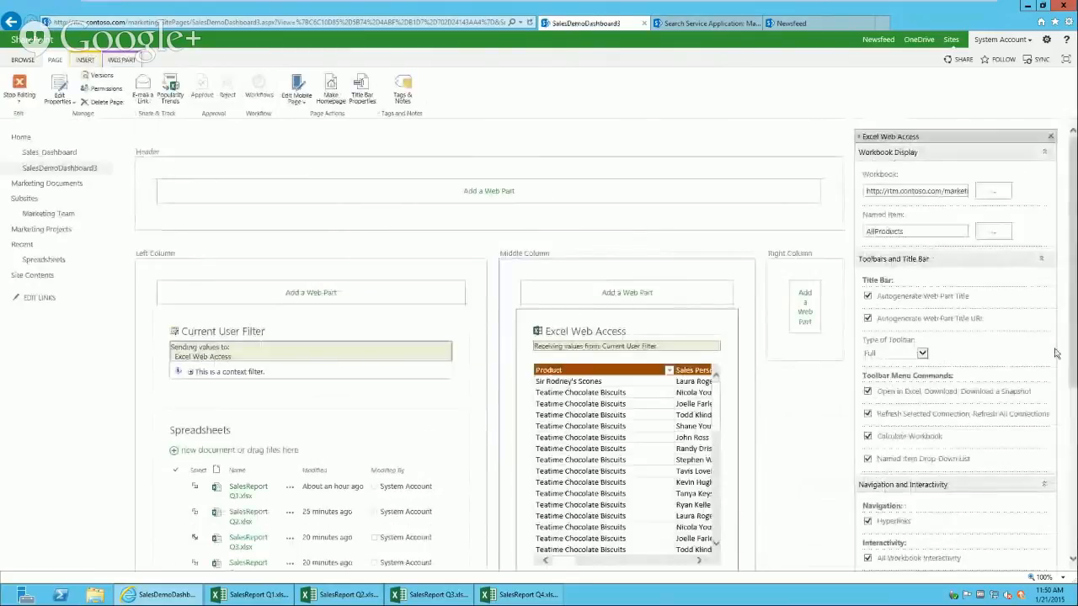
pyautogui.scroll(-4, 1073, 259)
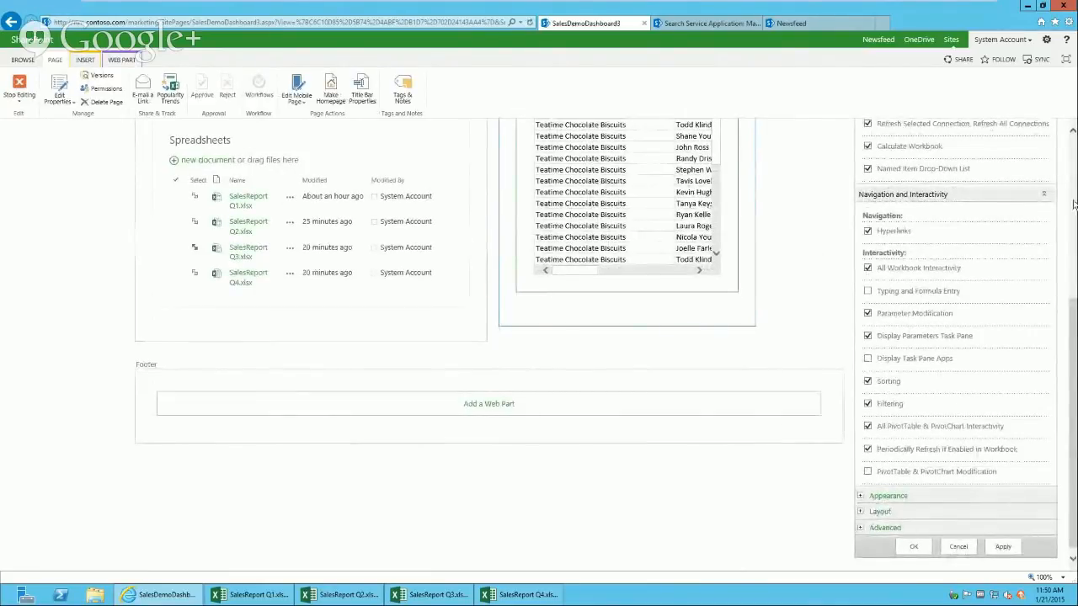
pyautogui.scroll(3, 1074, 313)
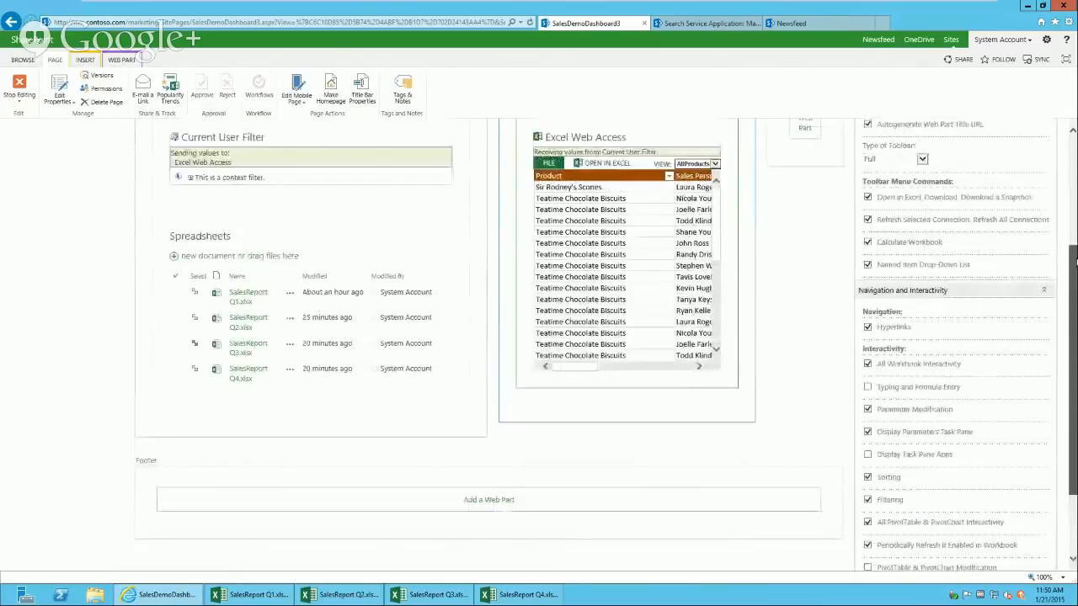
pyautogui.click(436, 235)
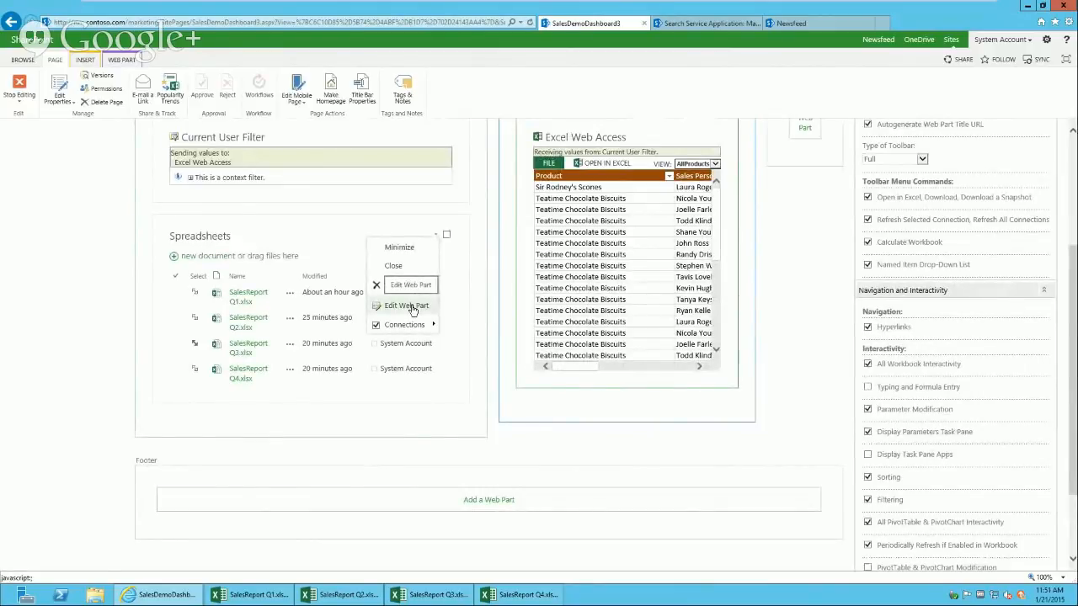
# Step: Open the Spreadsheets web part's settings and expand its Advanced section
pyautogui.click(411, 306)
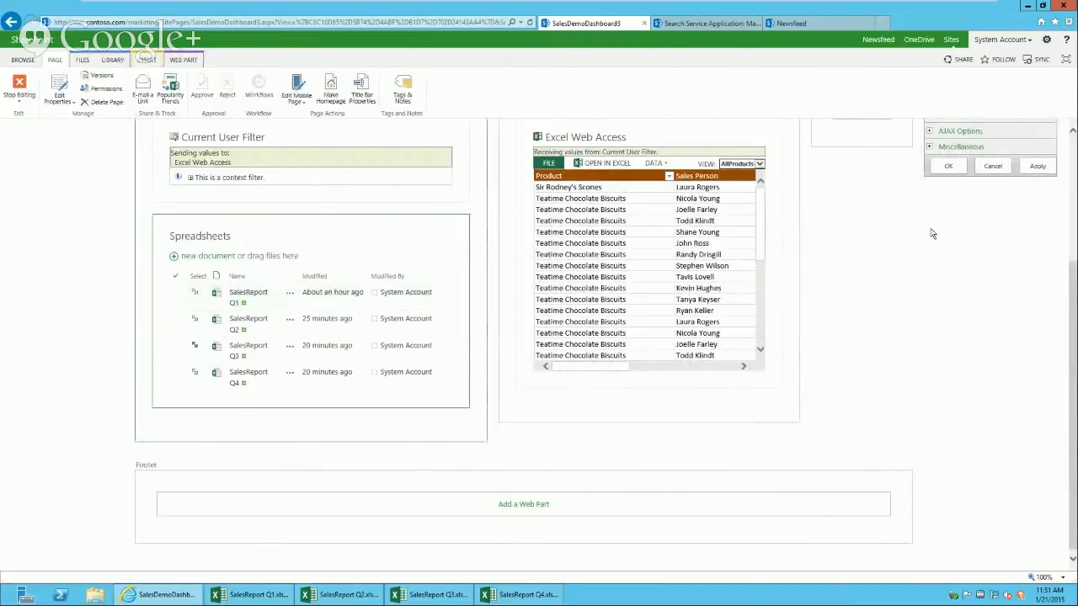
pyautogui.scroll(2, 969, 219)
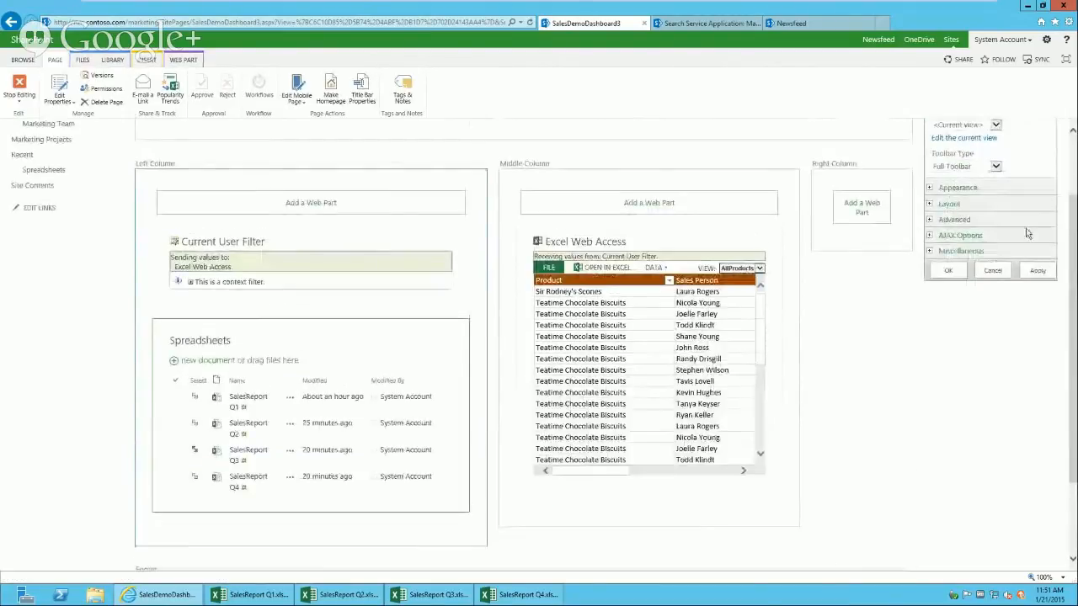
pyautogui.click(930, 219)
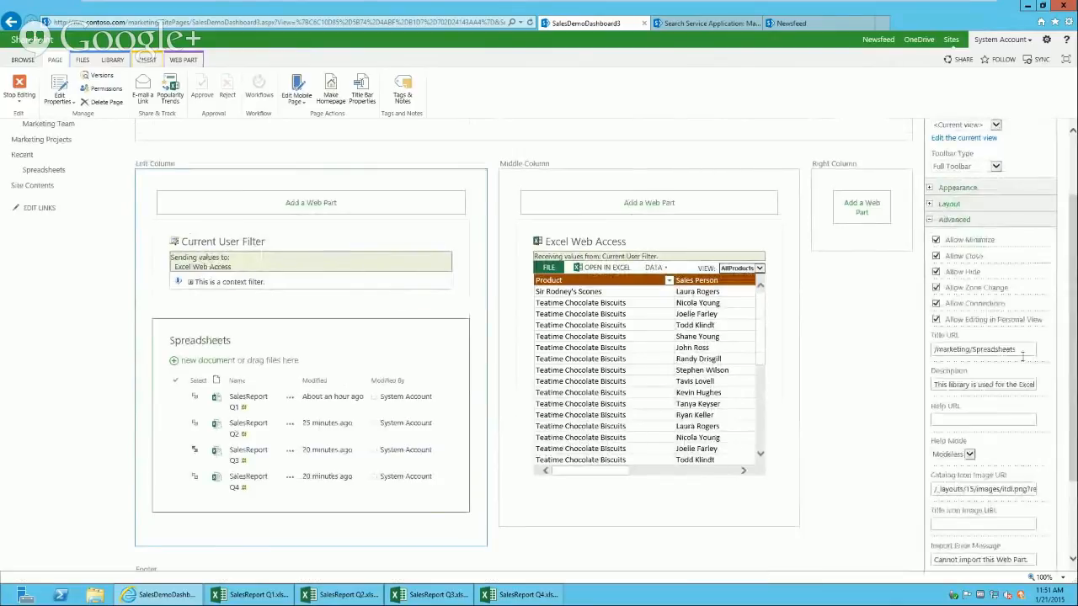
pyautogui.scroll(-2, 1070, 345)
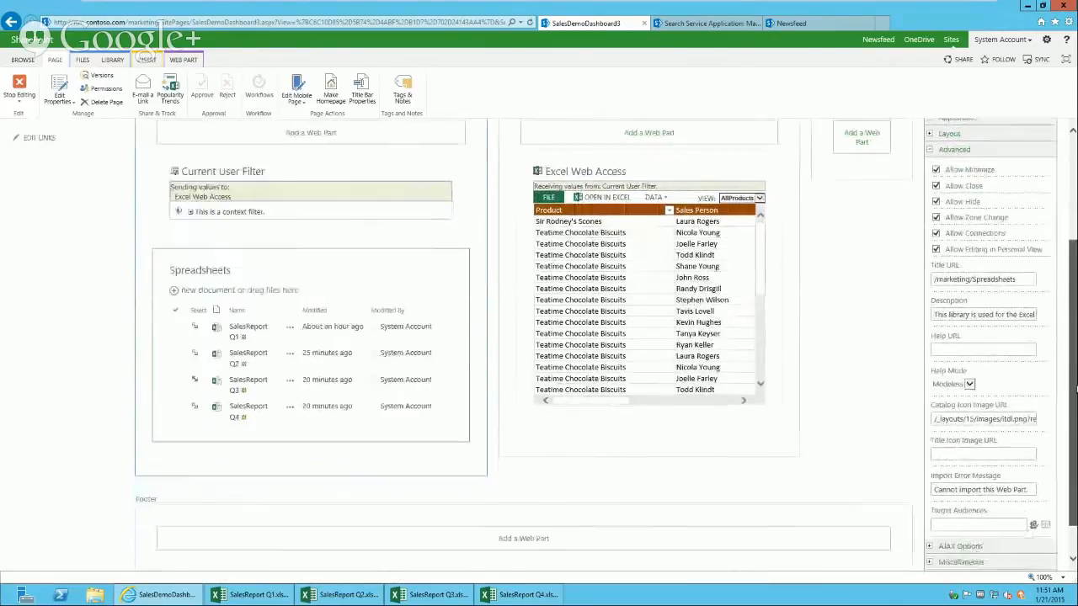
pyautogui.moveTo(1072, 403); pyautogui.dragTo(1072, 409)
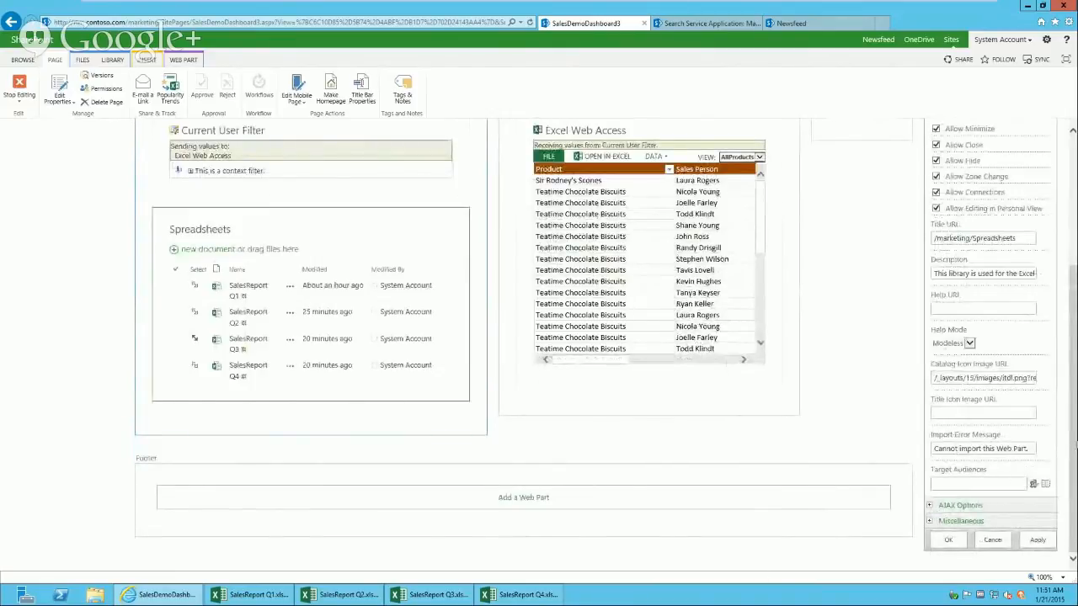
pyautogui.moveTo(1073, 441); pyautogui.dragTo(1073, 367)
# Step: Review the Layout, AJAX Options and Miscellaneous settings and apply them with OK
pyautogui.click(929, 214)
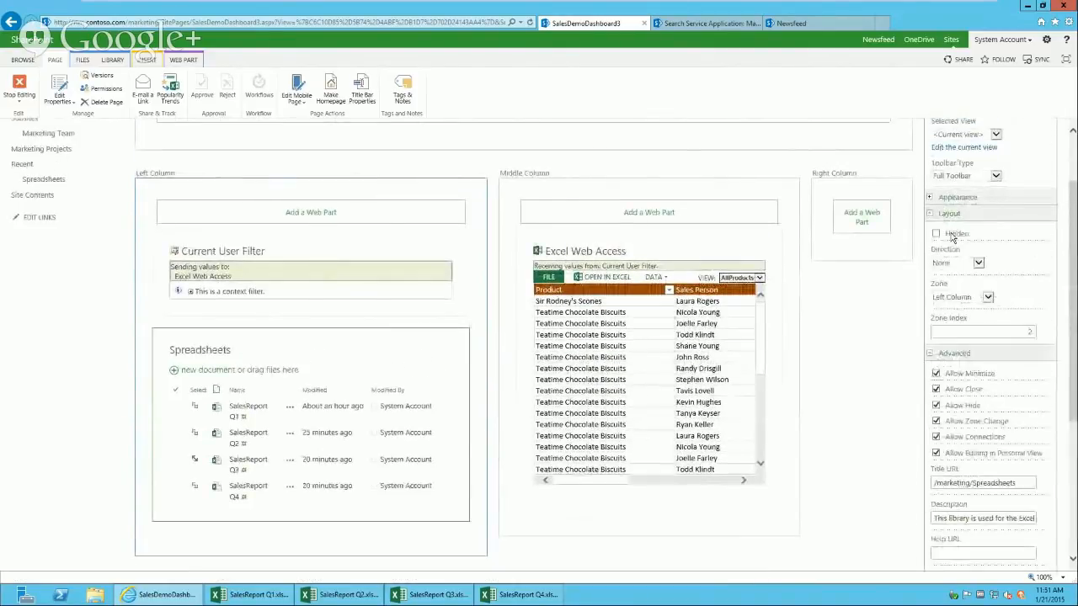
pyautogui.scroll(-3, 1054, 397)
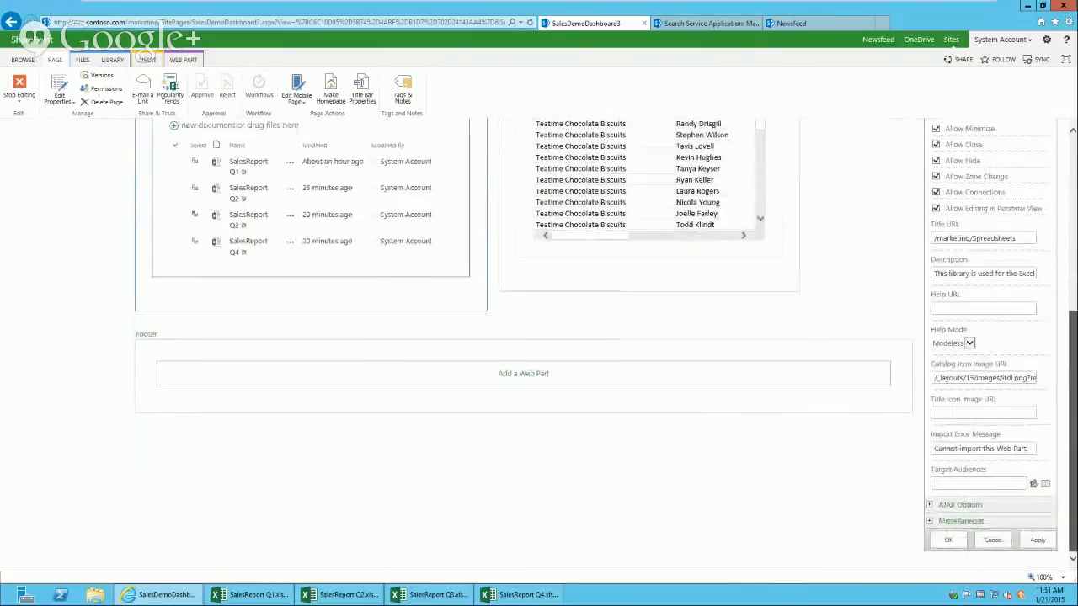
pyautogui.click(931, 505)
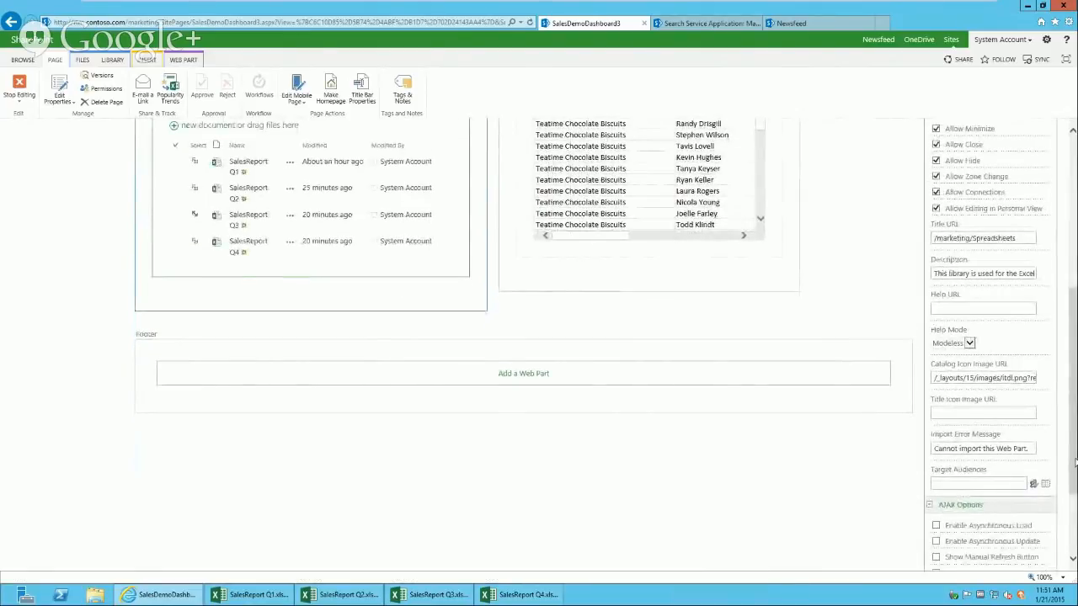
pyautogui.moveTo(1075, 462); pyautogui.dragTo(1075, 525)
pyautogui.click(931, 521)
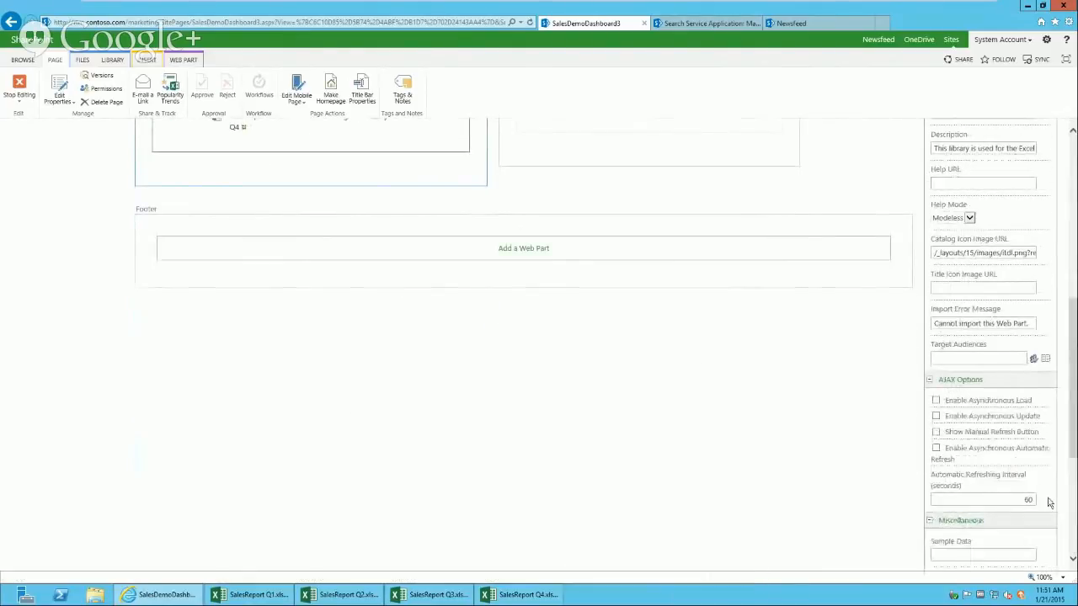
pyautogui.scroll(-5, 1050, 502)
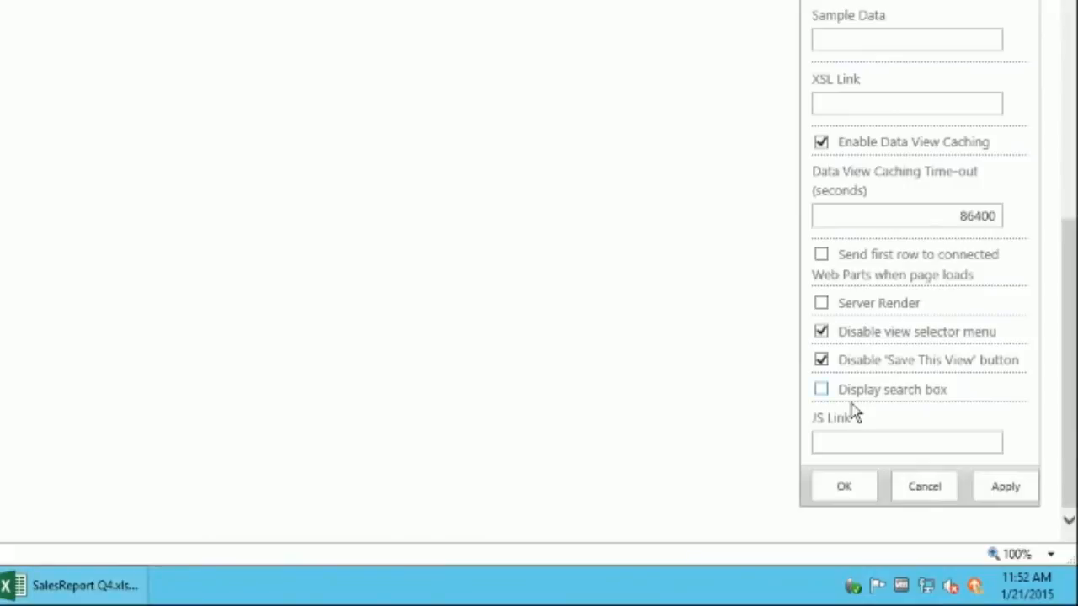
pyautogui.click(845, 489)
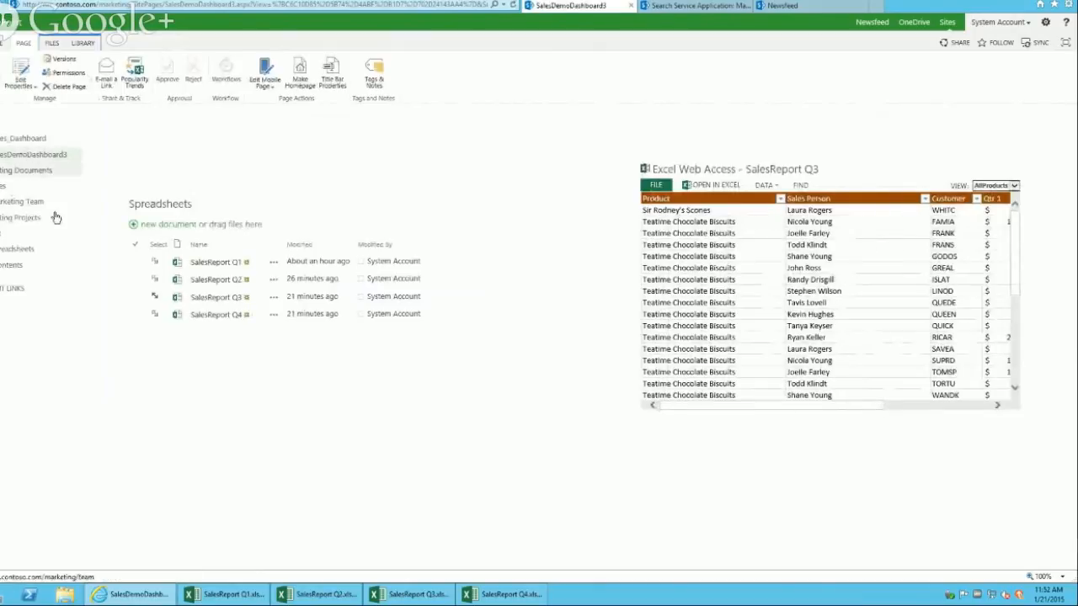
# Step: Reload SalesDemoDashboard3 from the left navigation, then switch to SalesReport Q1 in Excel
pyautogui.click(22, 157)
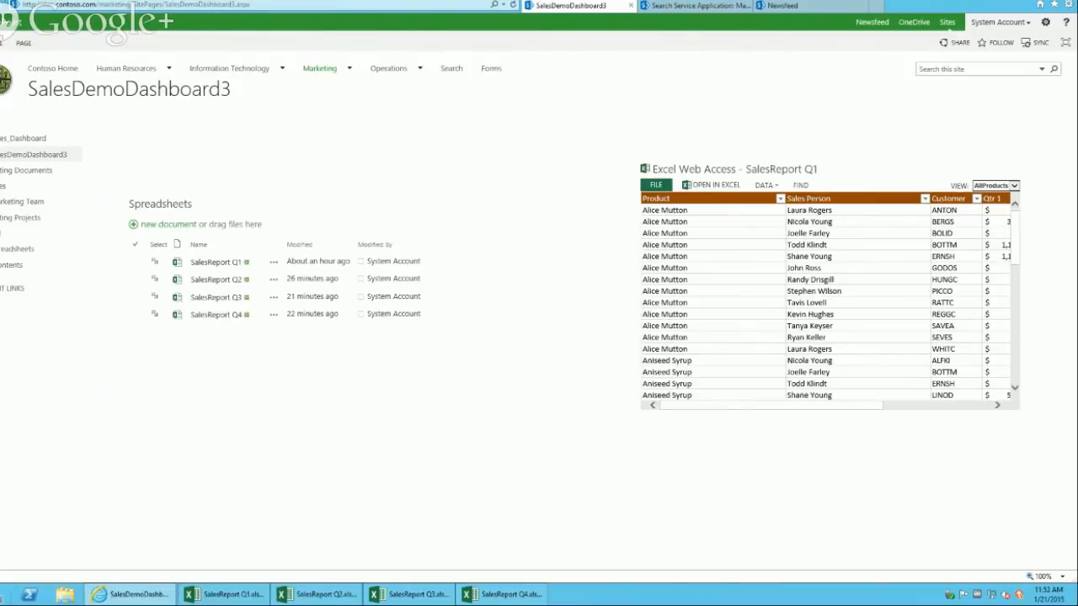
pyautogui.click(219, 595)
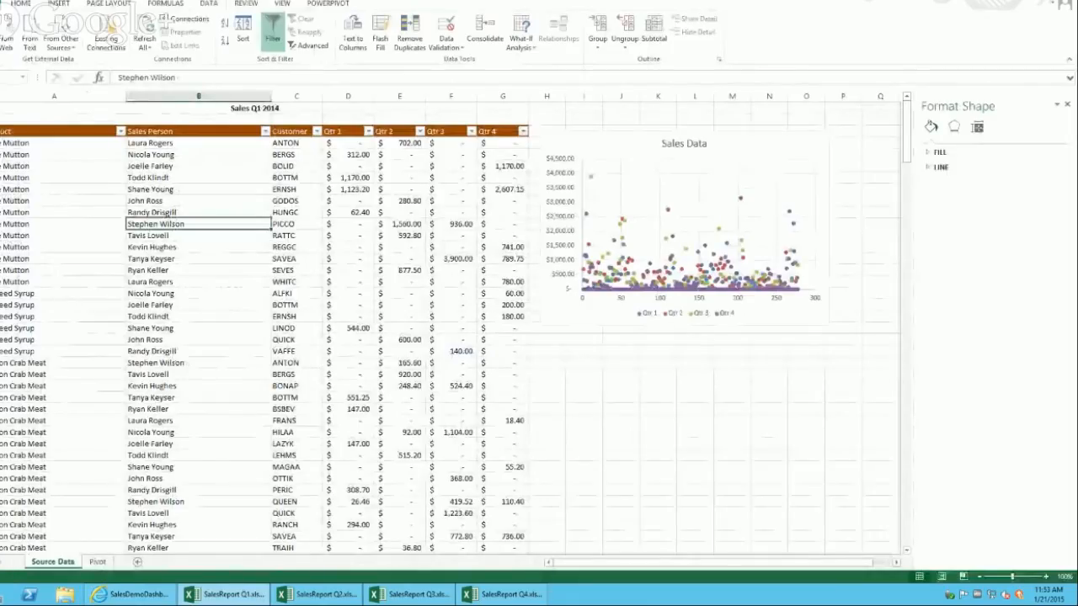
# Step: Create a blank workbook with headers Product, Sales Person, Customer, Q1, Q2 in A1:E1
pyautogui.click(0, 3)
pyautogui.click(15, 53)
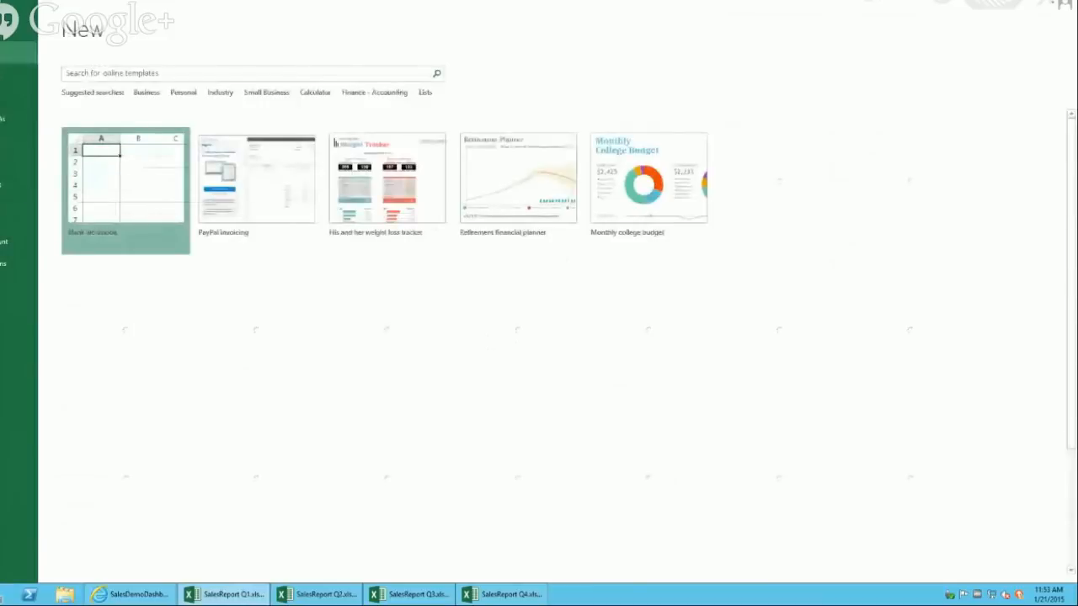
pyautogui.click(167, 217)
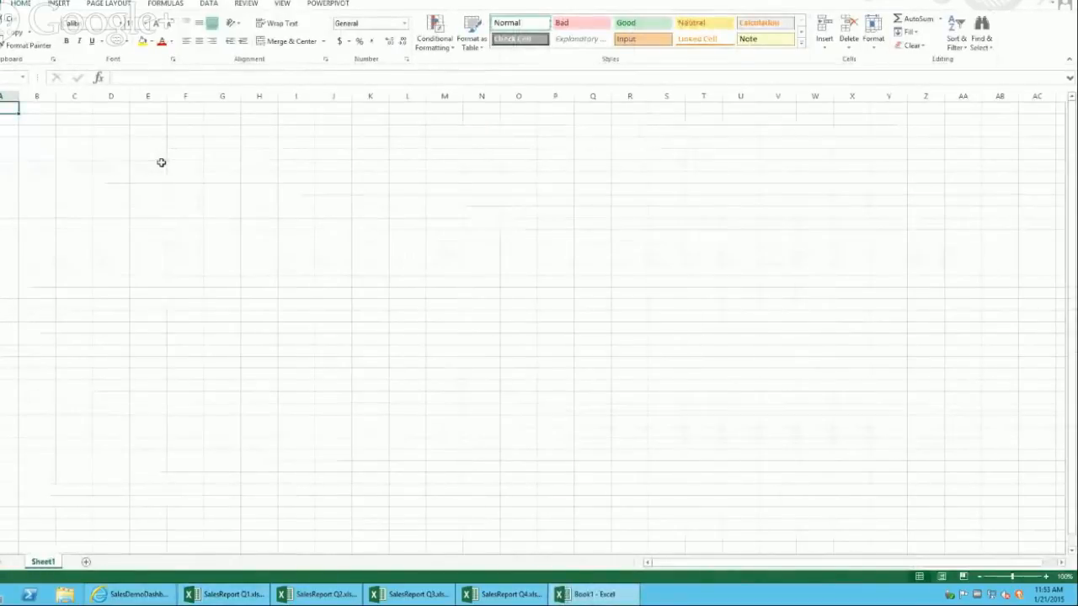
pyautogui.write('Product')
pyautogui.press('Tab')
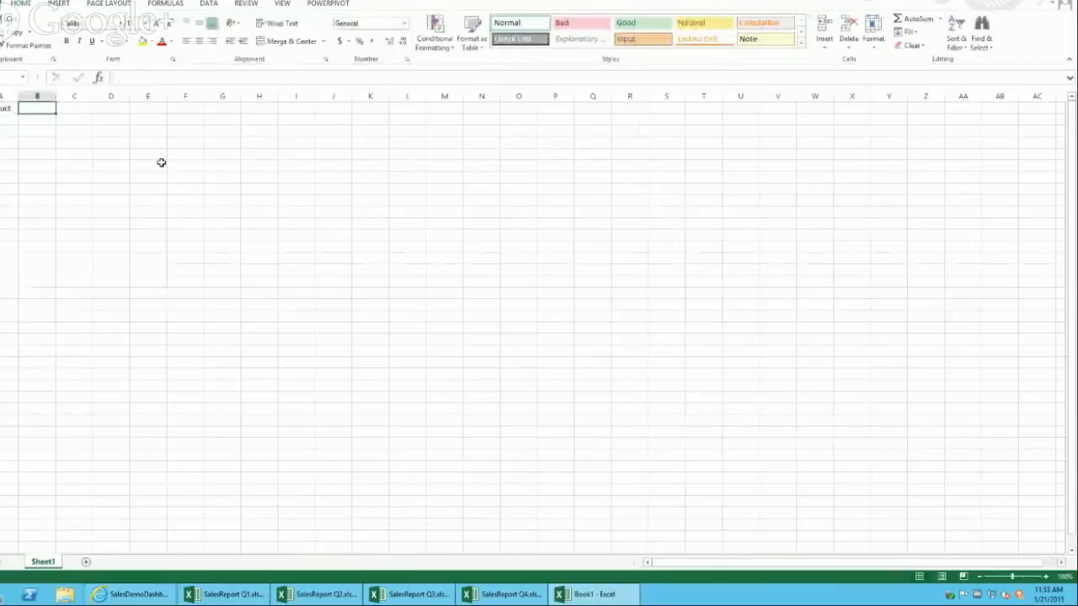
pyautogui.write('5')
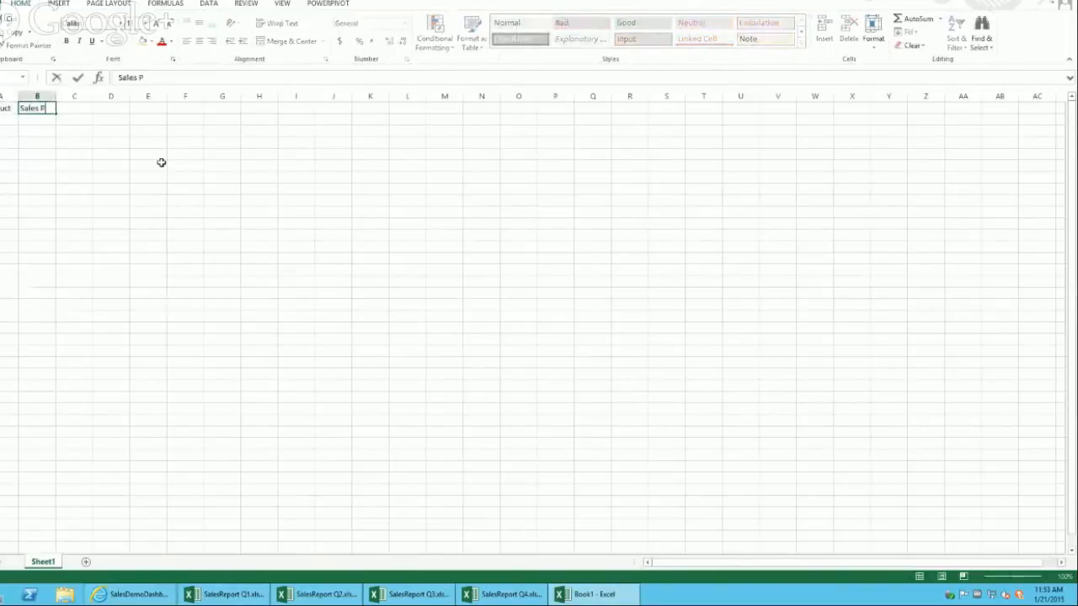
pyautogui.write('ales Person')
pyautogui.press('Tab')
pyautogui.write('Customer')
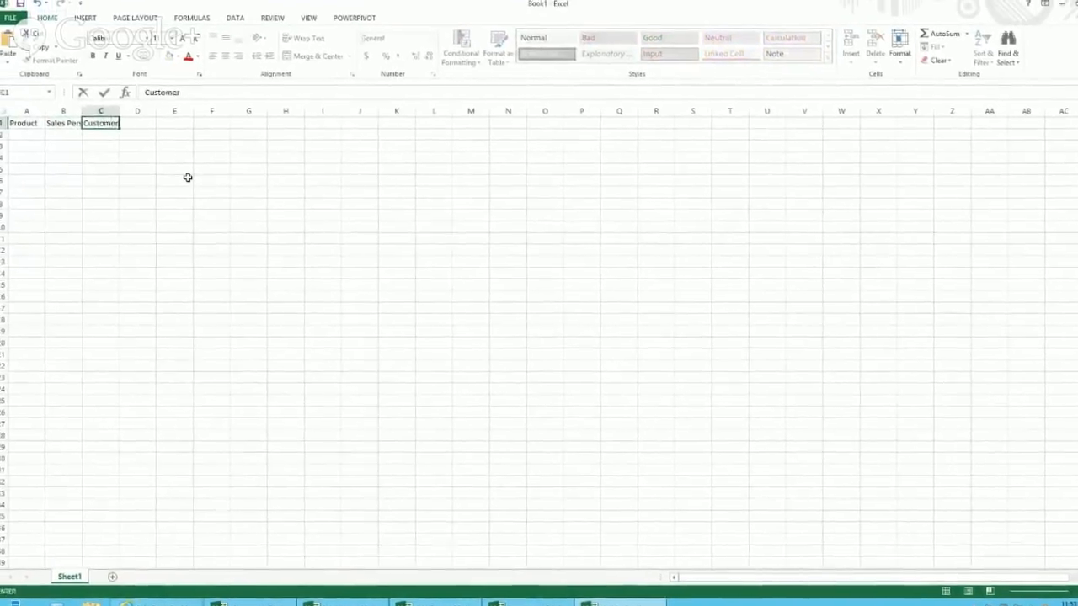
pyautogui.press('Tab')
pyautogui.write('Q1')
pyautogui.press('Tab')
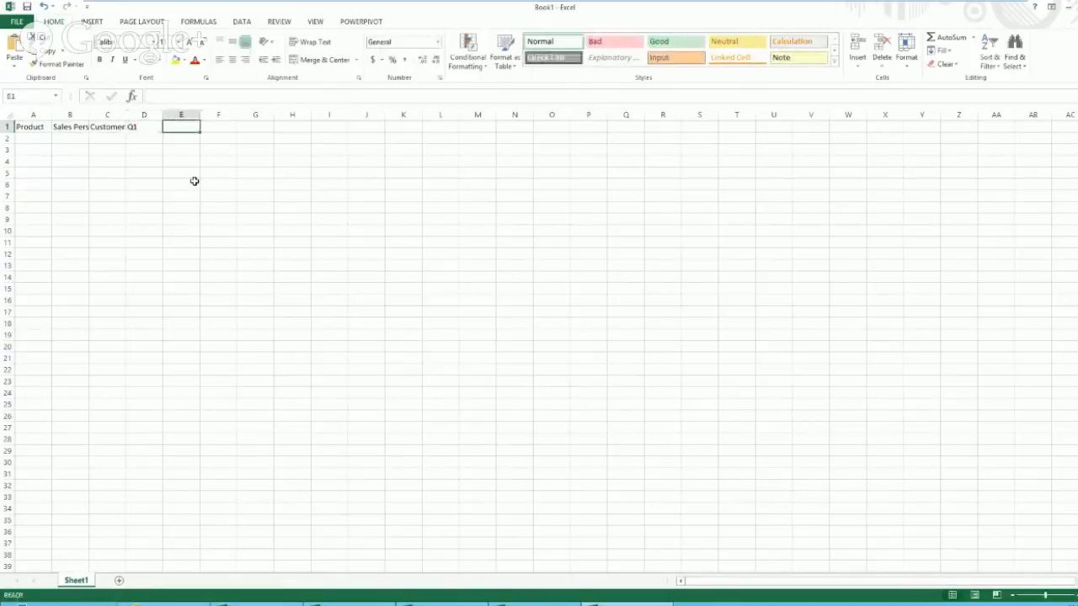
pyautogui.write('Q2')
pyautogui.press('Tab')
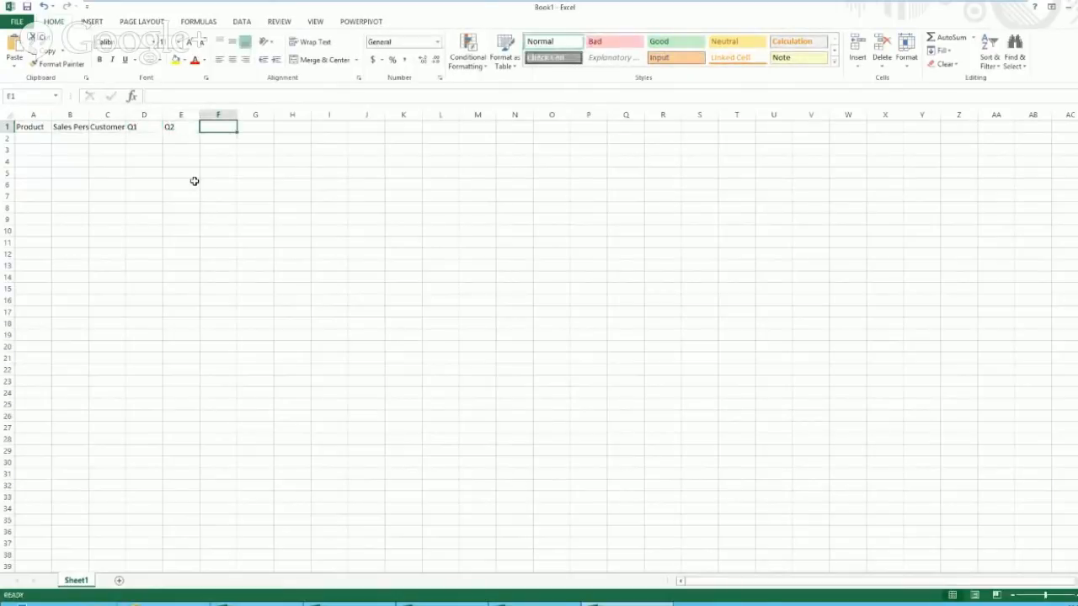
# Step: Select the header columns and row 2 beneath them, then go to Save As
pyautogui.moveTo(380, 161); pyautogui.dragTo(537, 310)
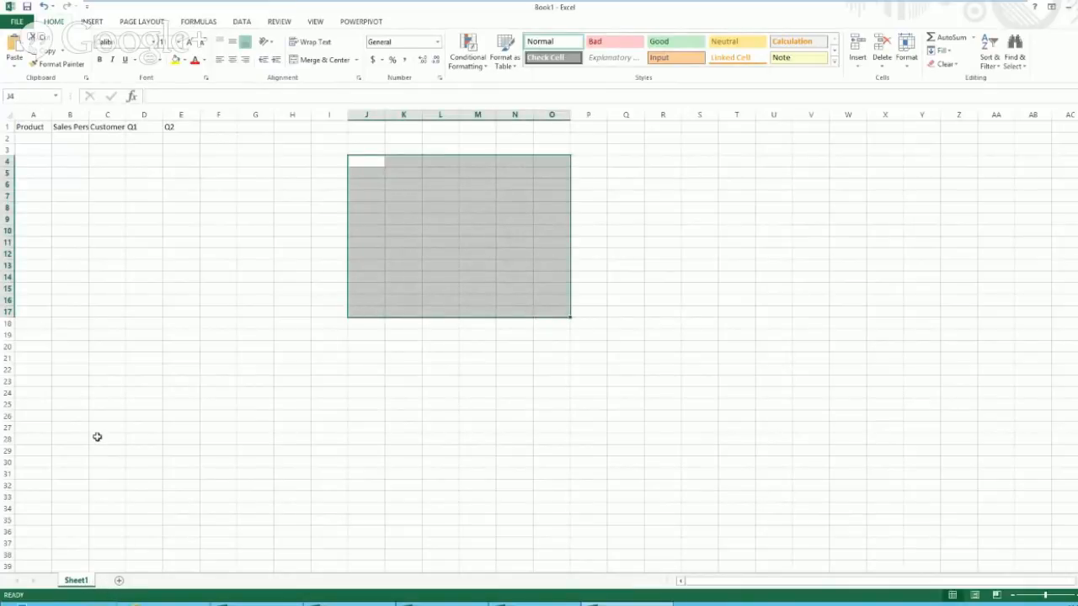
pyautogui.click(31, 125)
pyautogui.moveTo(31, 126); pyautogui.dragTo(190, 278)
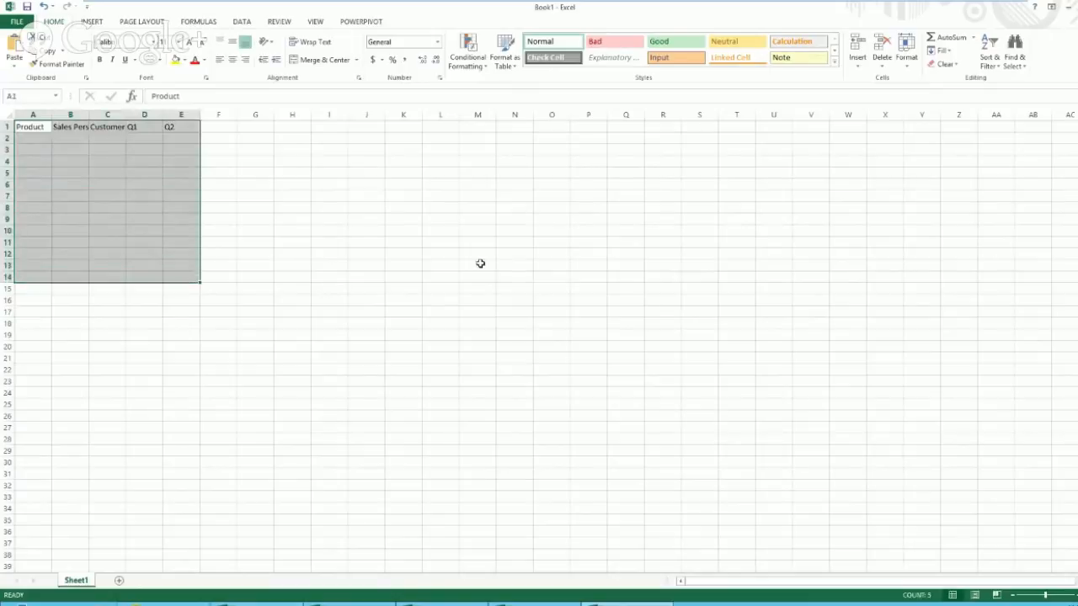
pyautogui.click(478, 265)
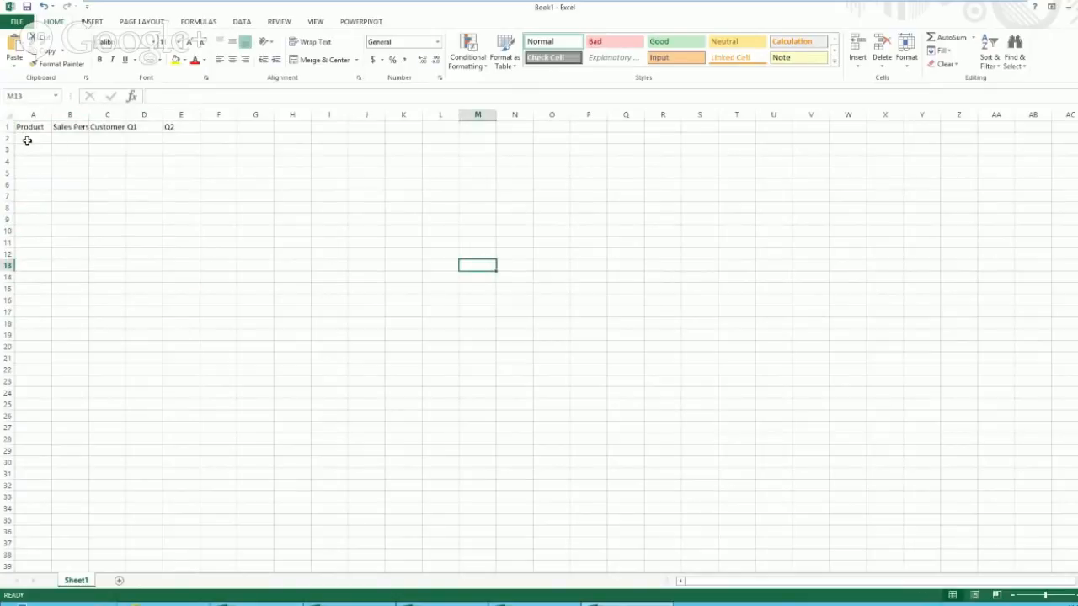
pyautogui.moveTo(27, 141); pyautogui.dragTo(173, 140)
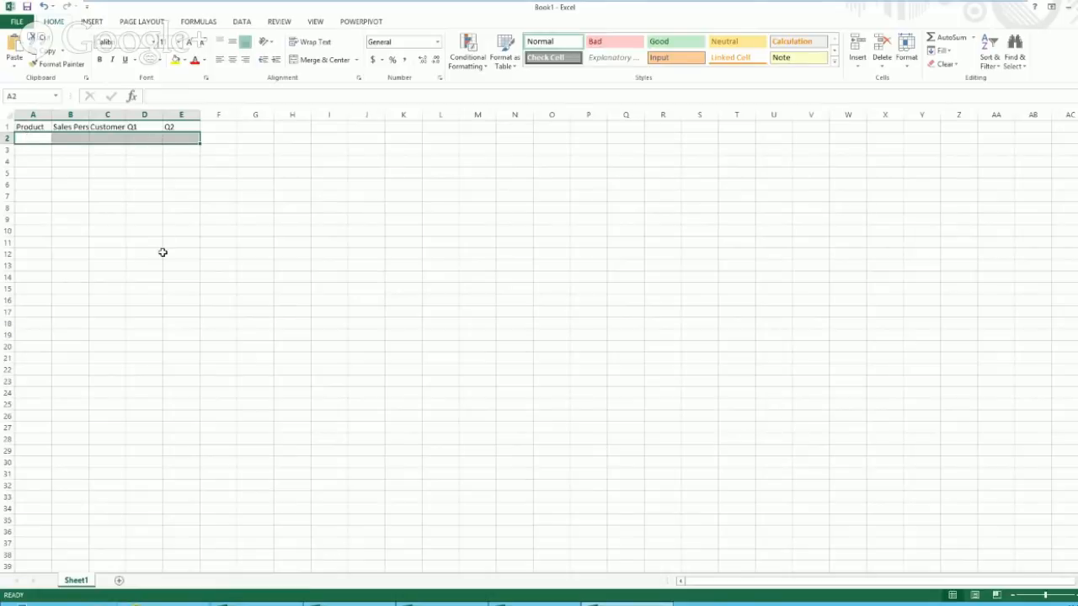
pyautogui.click(198, 232)
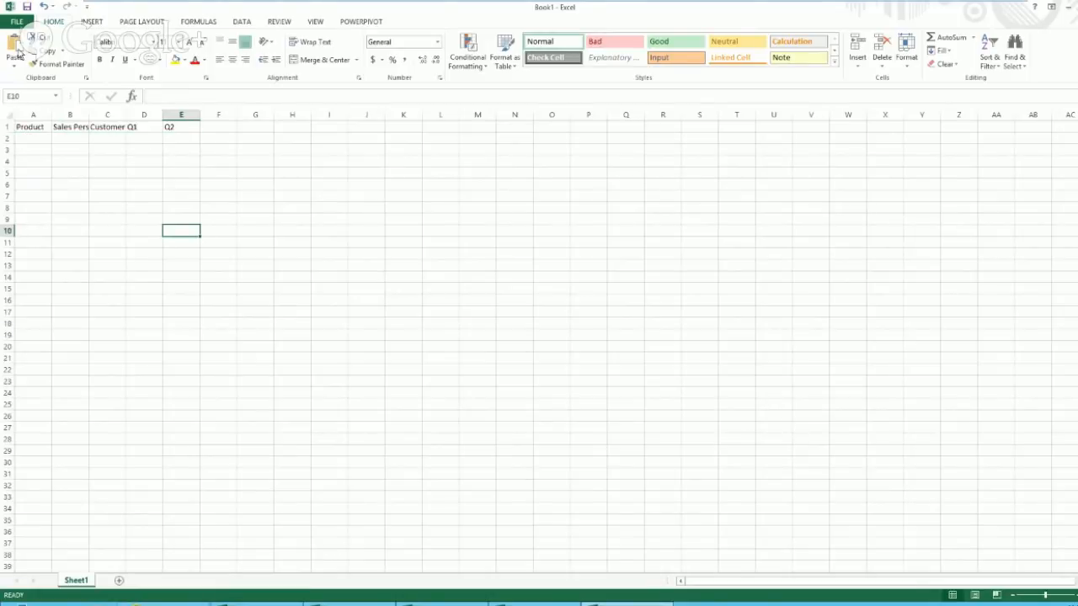
pyautogui.click(16, 21)
pyautogui.click(27, 141)
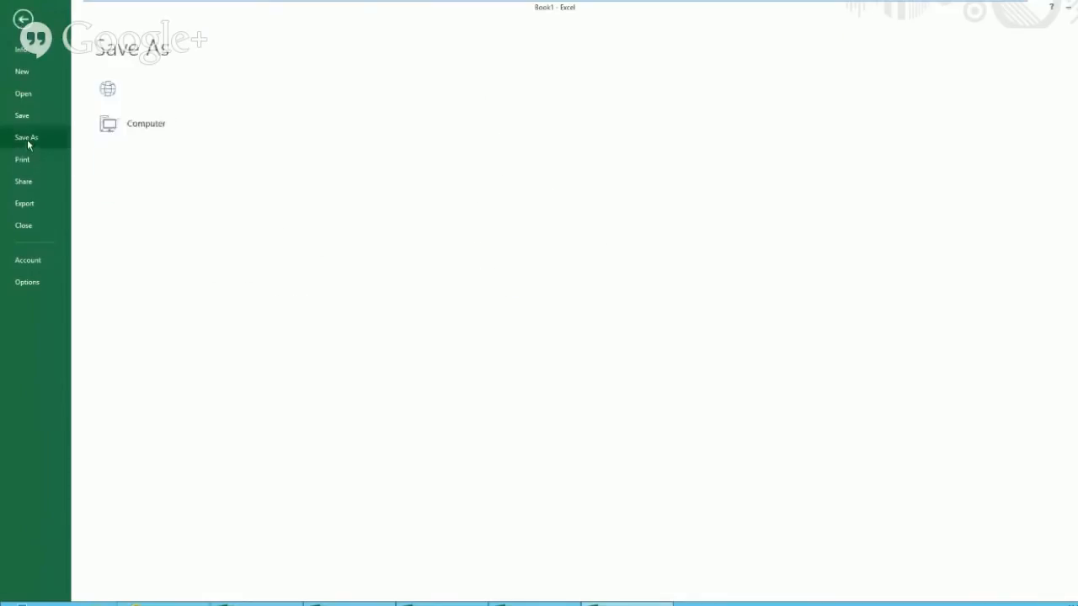
# Step: Save the workbook to the Desktop as Sales Template, titled Sales Template with tag Sales
pyautogui.click(313, 183)
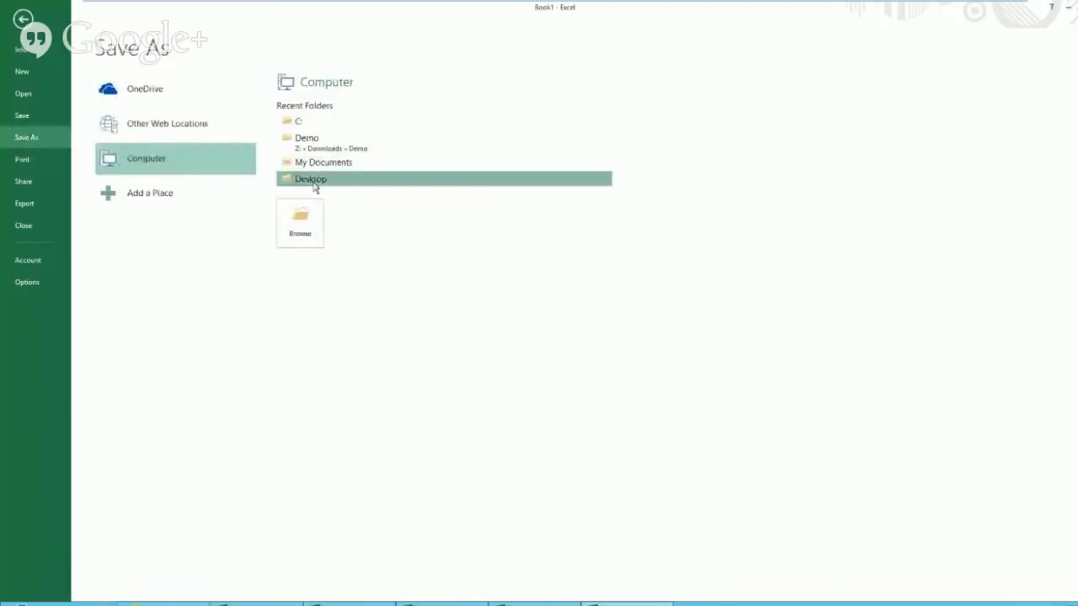
pyautogui.click(107, 230)
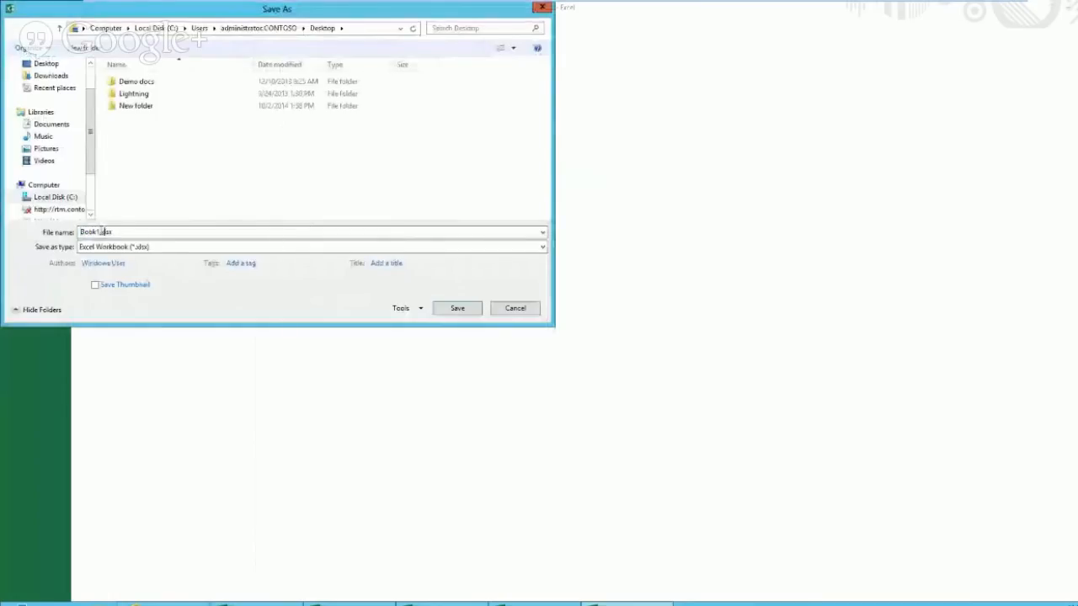
pyautogui.moveTo(100, 231); pyautogui.dragTo(28, 235)
pyautogui.write('Sales')
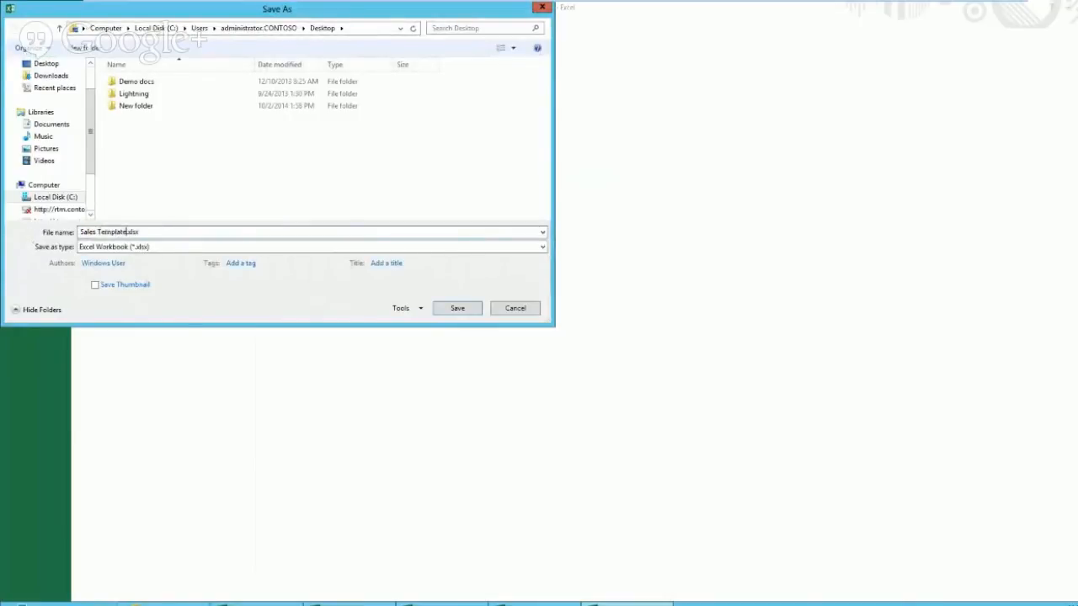
pyautogui.write(' Template')
pyautogui.click(413, 263)
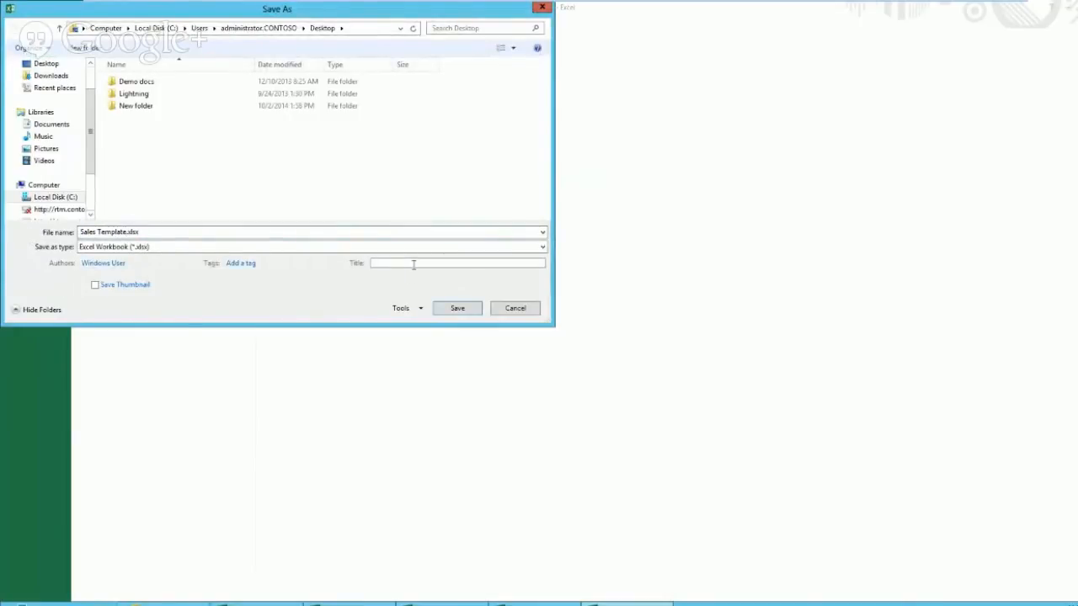
pyautogui.write('Sales Template')
pyautogui.click(280, 263)
pyautogui.write('Sales')
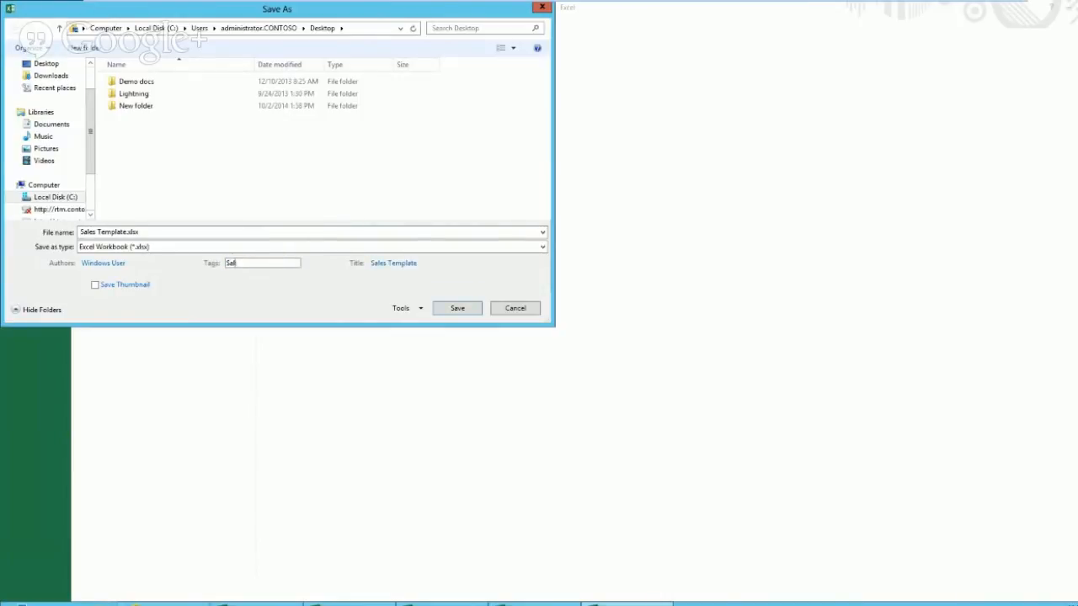
pyautogui.click(457, 308)
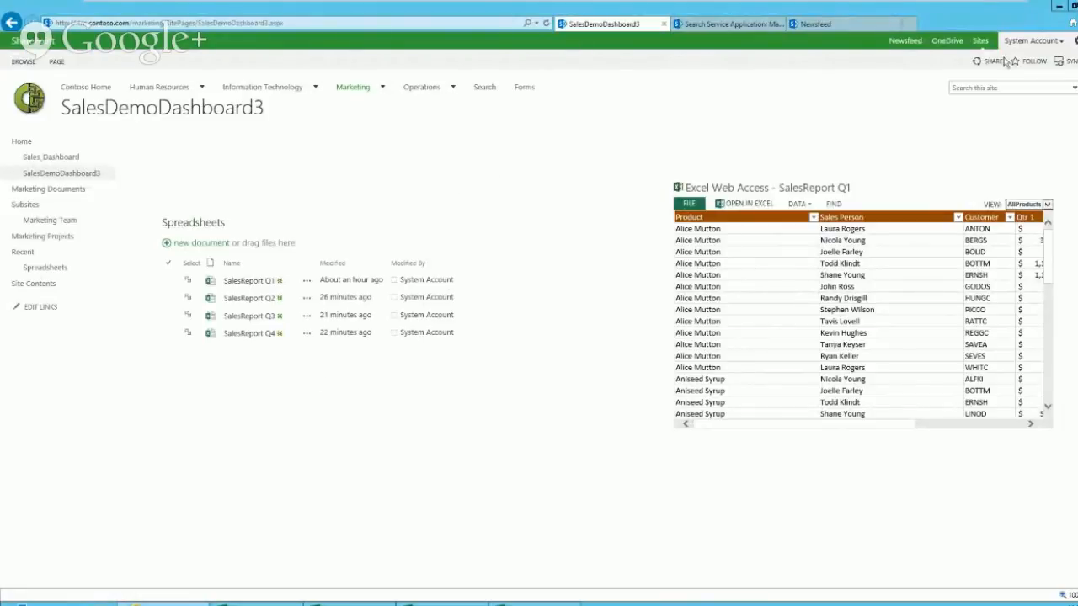
# Step: Go to Site settings and open the Site content types list
pyautogui.click(1076, 42)
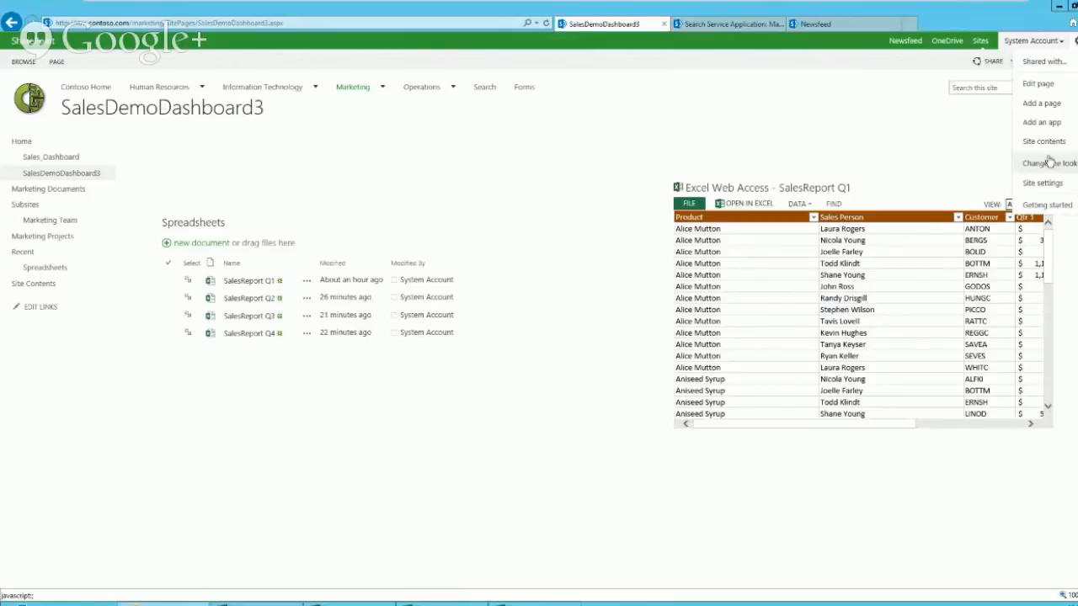
pyautogui.click(1044, 184)
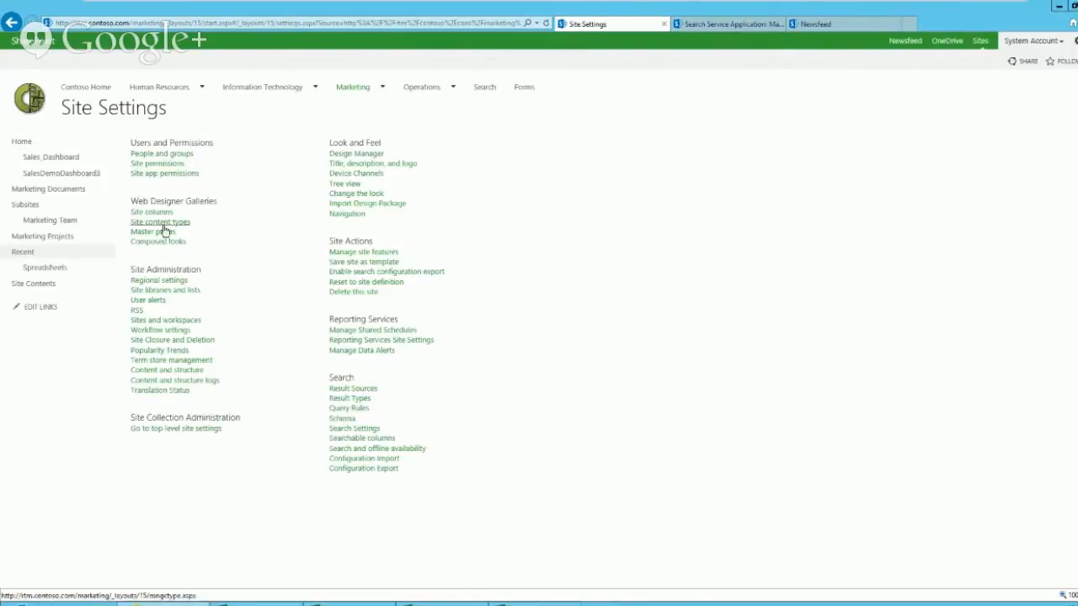
pyautogui.click(164, 226)
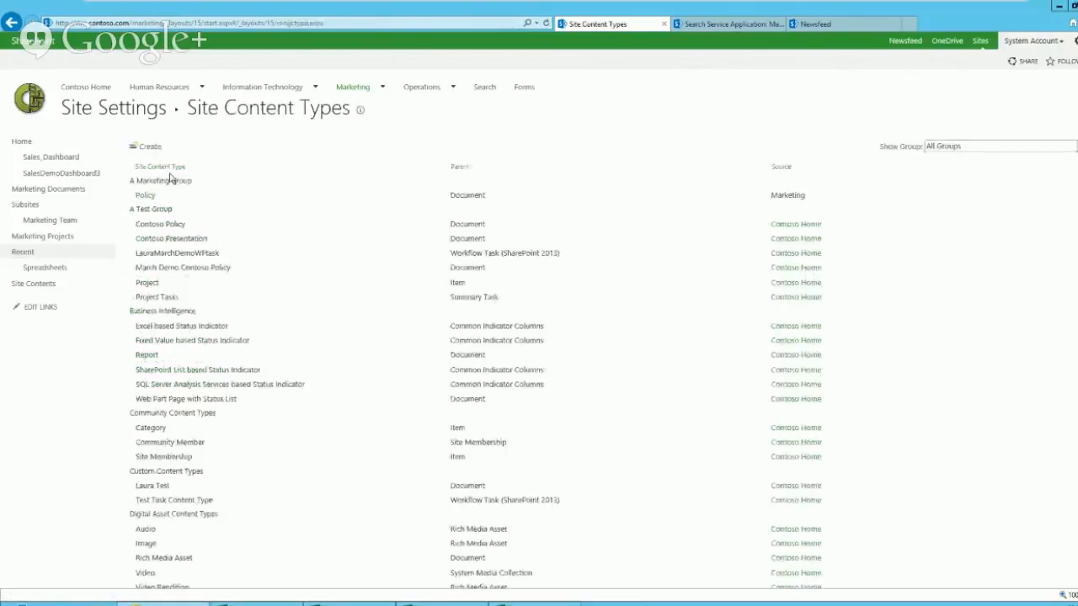
# Step: Create a Sales Spreadsheet content type with parent Document from Document Content Types
pyautogui.click(151, 148)
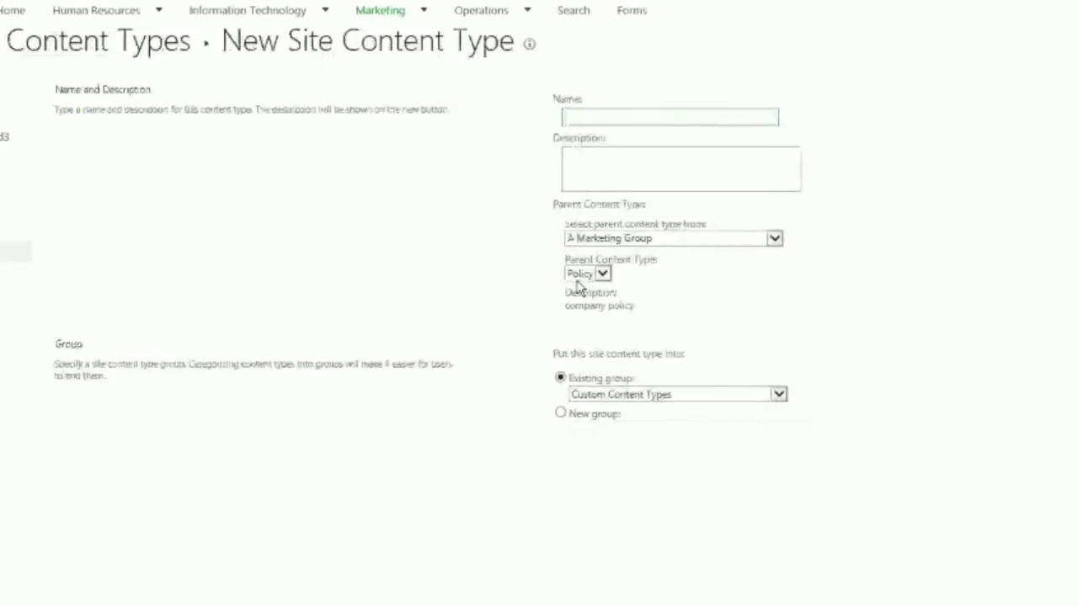
pyautogui.write('Sales Spr')
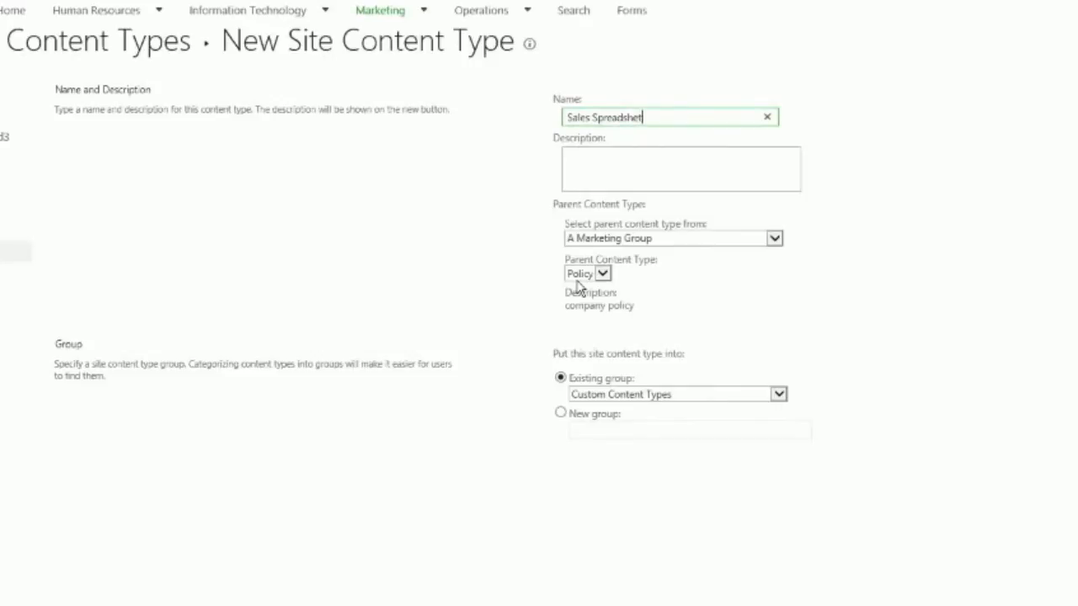
pyautogui.write('eadsheet')
pyautogui.click(621, 239)
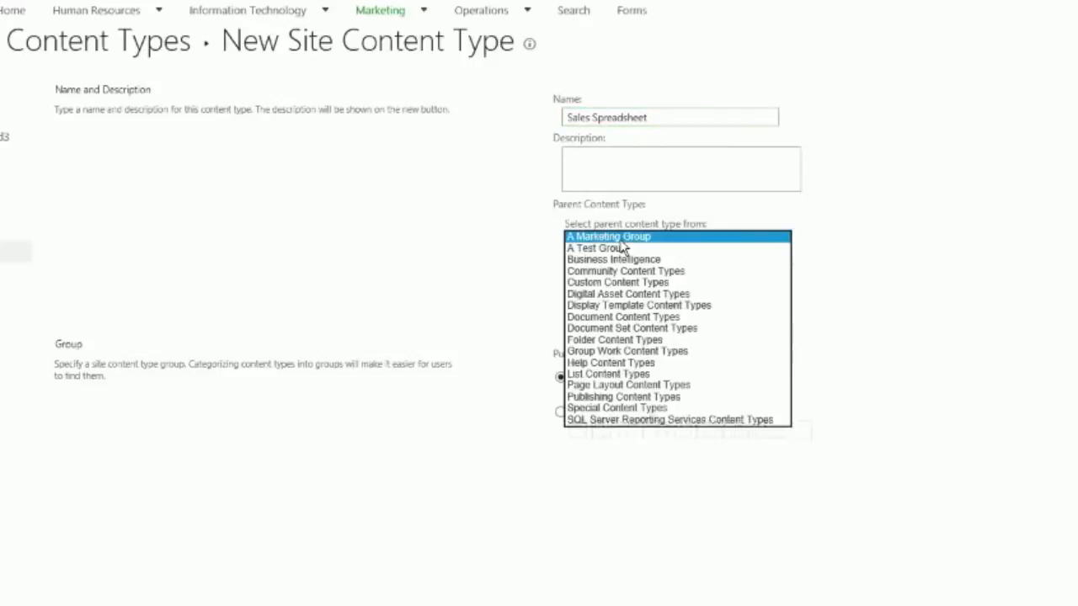
pyautogui.click(616, 317)
pyautogui.click(614, 276)
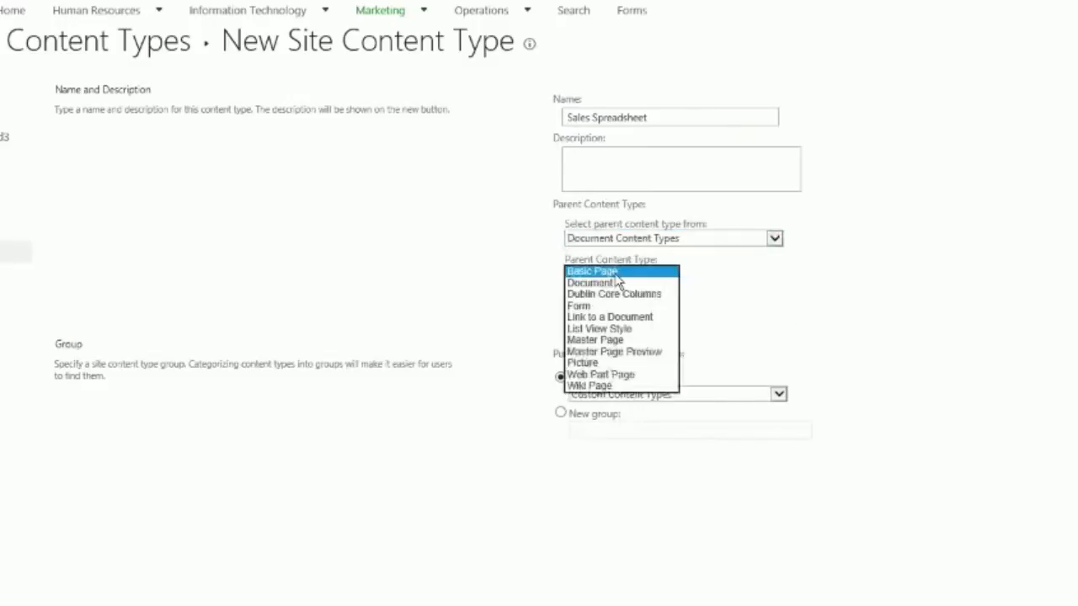
pyautogui.click(614, 286)
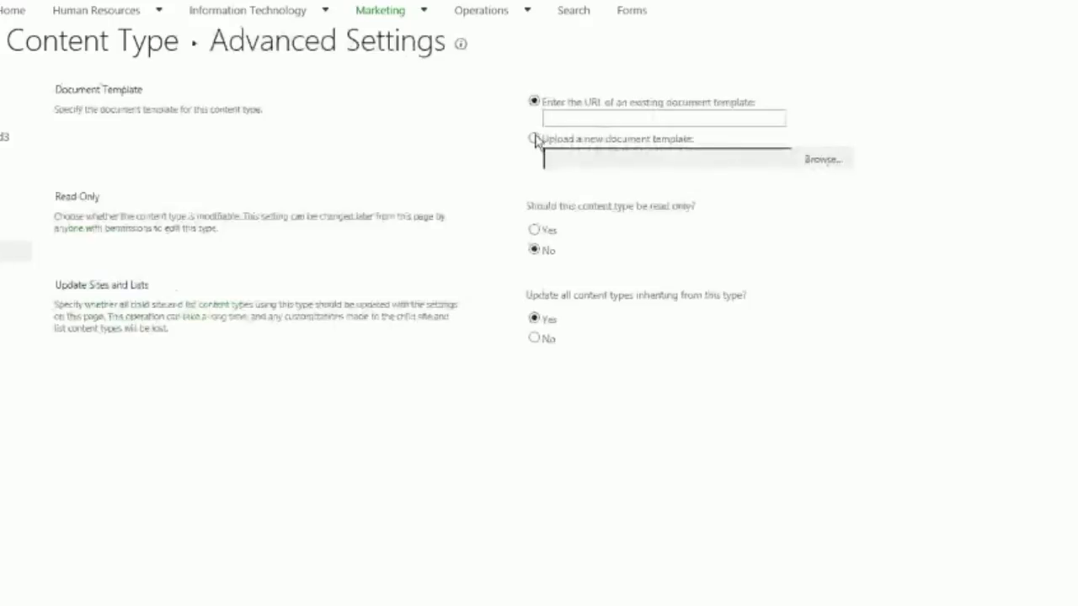
# Step: Upload Sales Template.xlsx from the Desktop as the Sales Spreadsheet document template
pyautogui.click(539, 141)
pyautogui.click(825, 165)
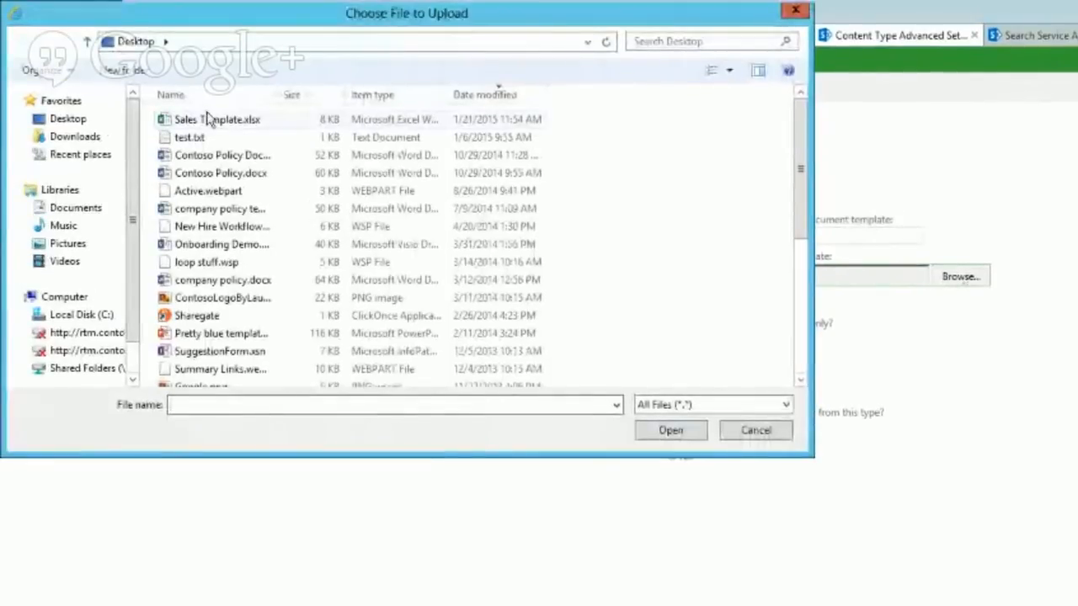
pyautogui.click(153, 65)
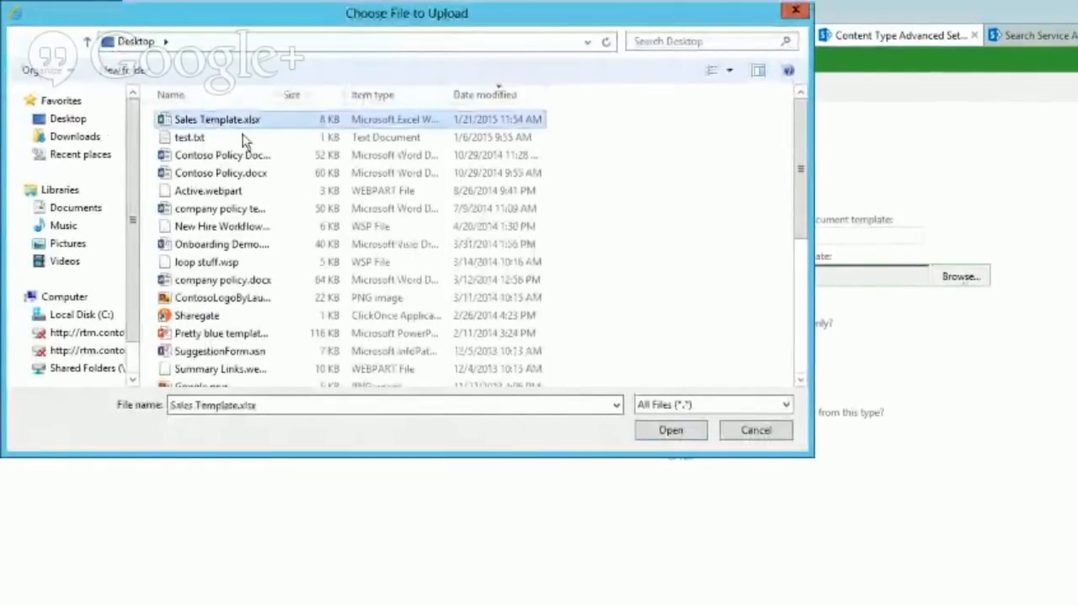
pyautogui.click(671, 431)
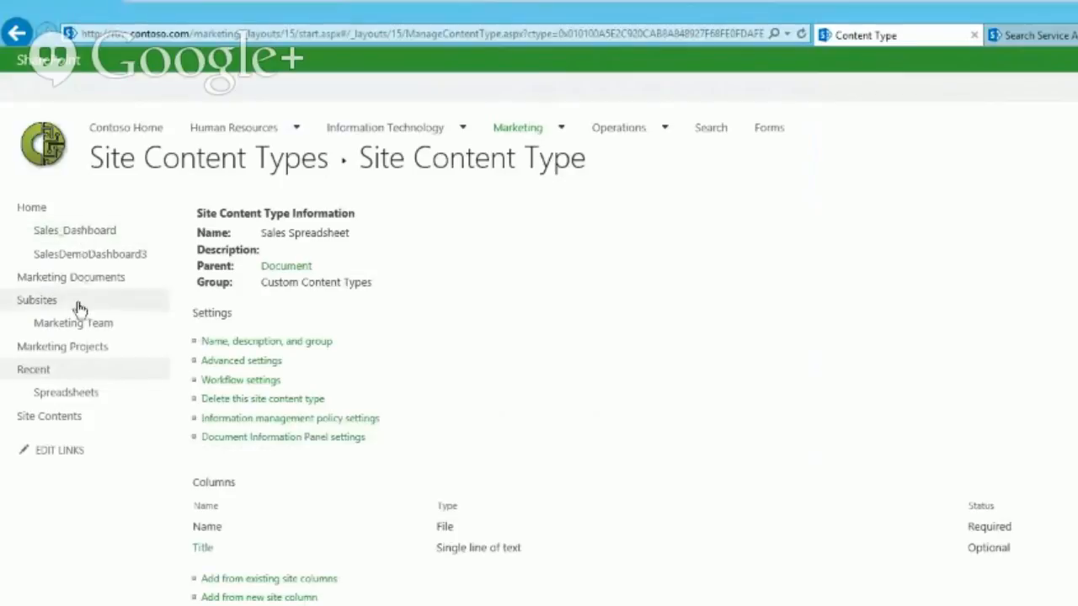
# Step: Allow management of content types in the Spreadsheets library's advanced settings
pyautogui.click(51, 418)
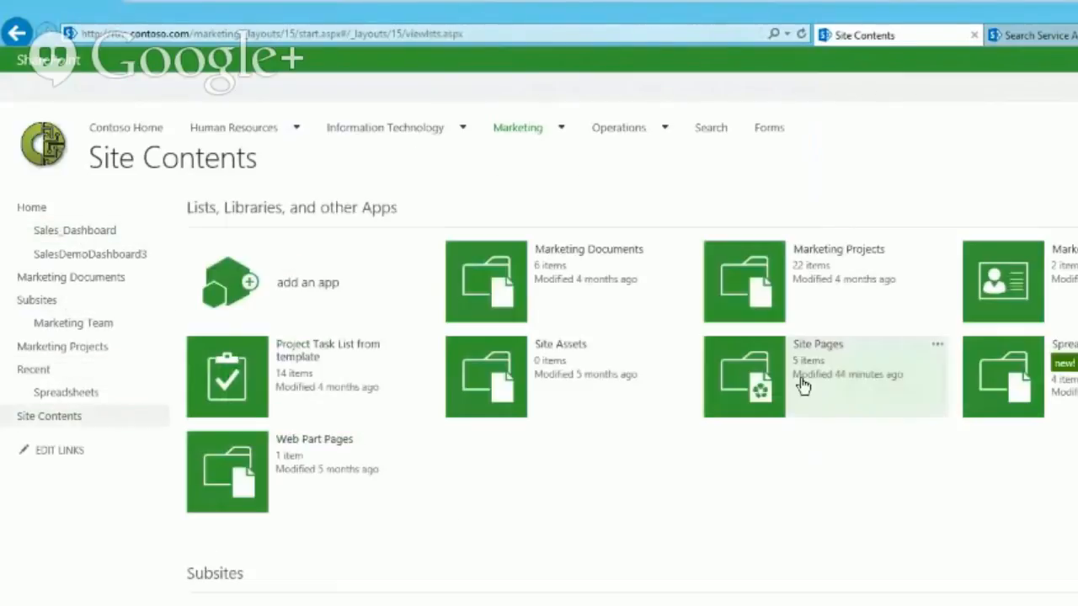
pyautogui.click(1007, 370)
pyautogui.click(131, 91)
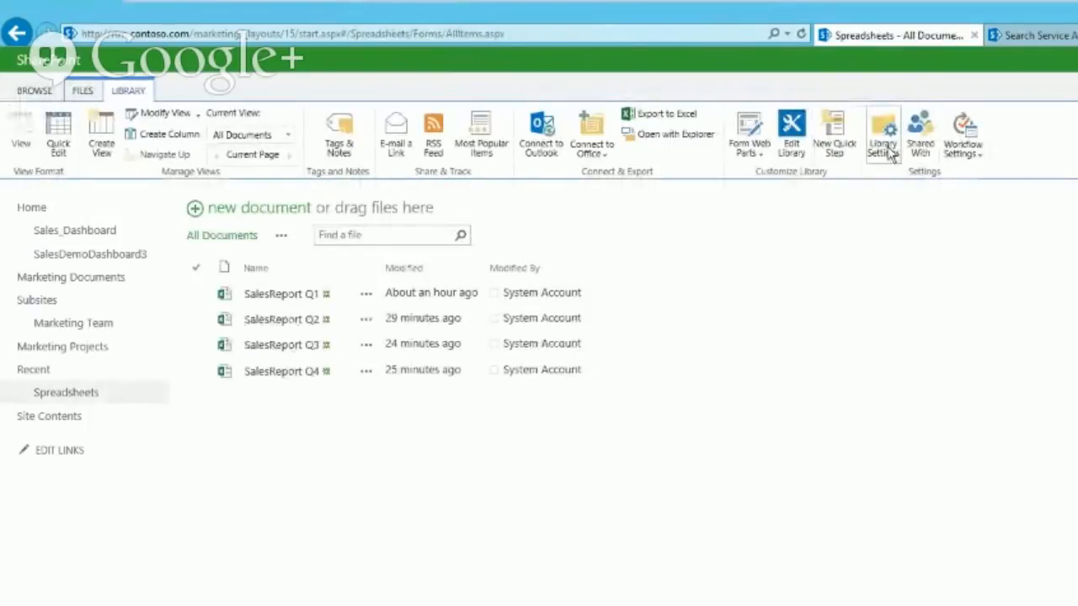
pyautogui.click(885, 149)
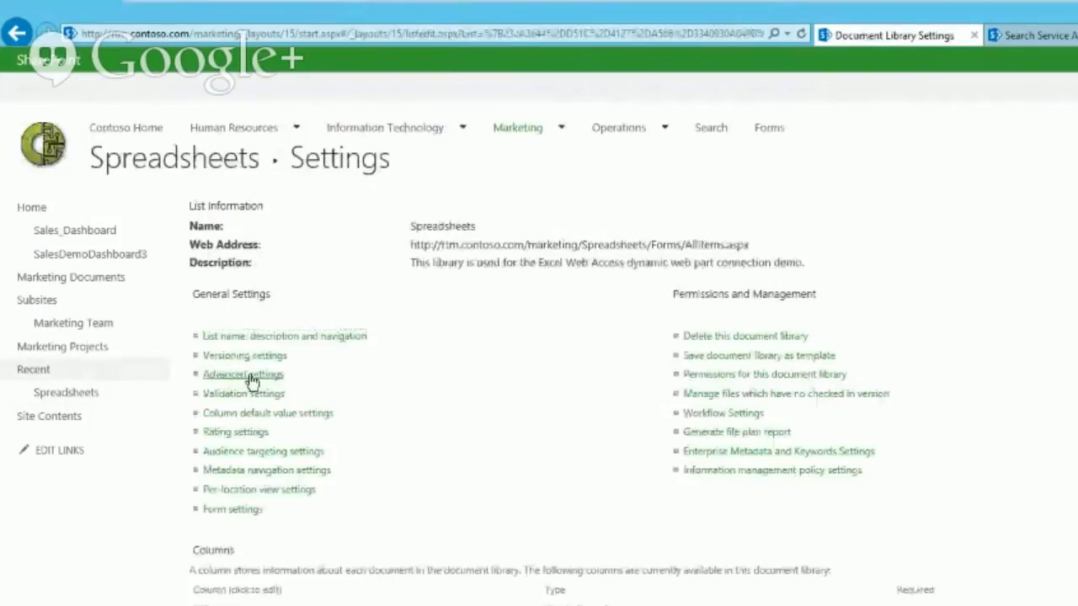
pyautogui.click(252, 381)
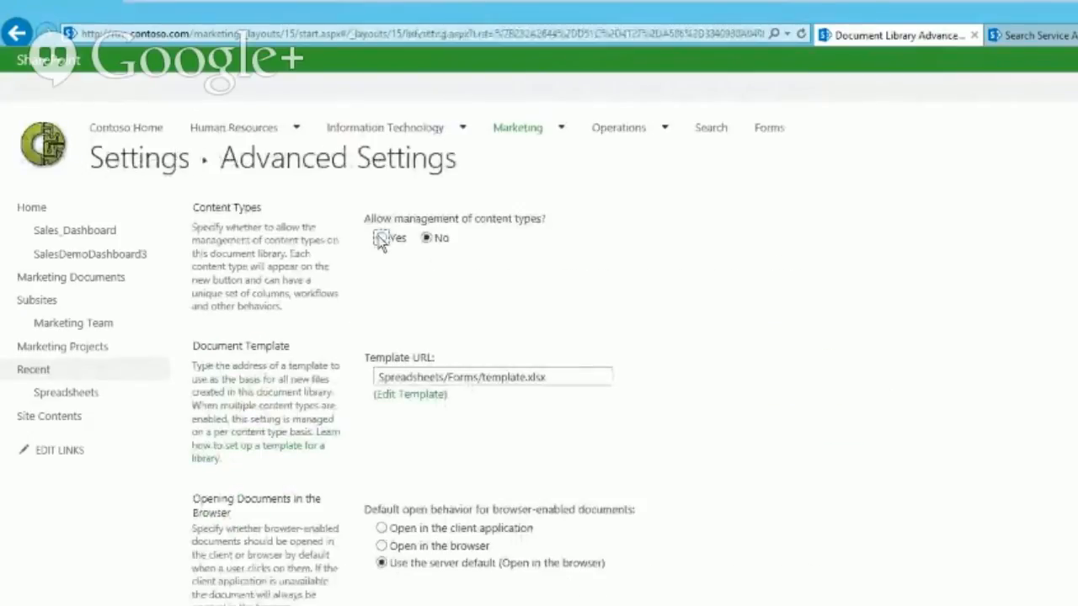
pyautogui.click(381, 238)
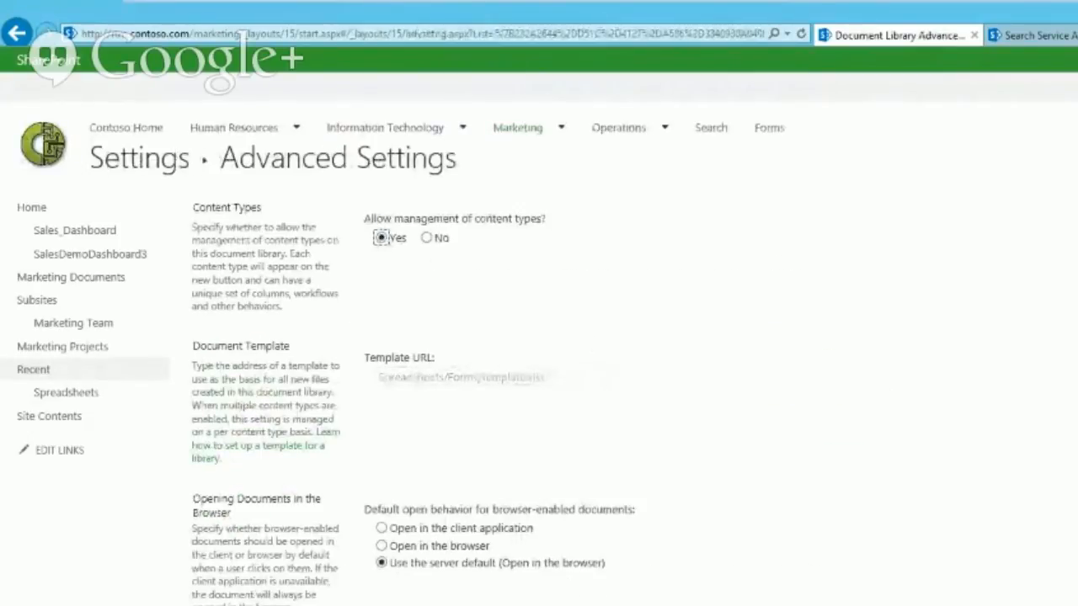
# Step: Add Sales Spreadsheet from Custom Content Types and hide Document from the New button
pyautogui.scroll(-10, 539, 337)
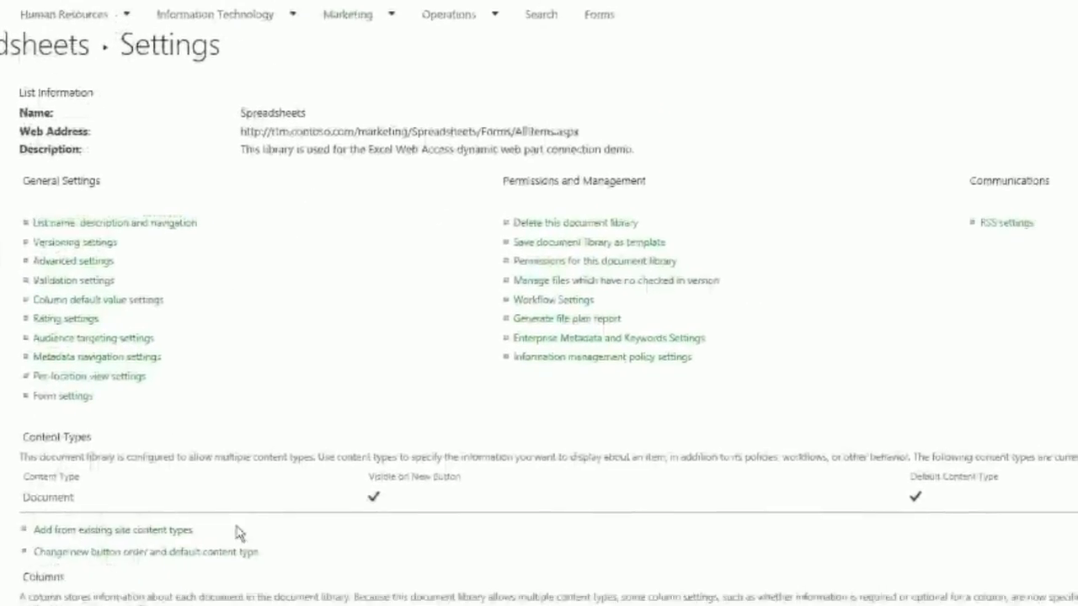
pyautogui.click(281, 526)
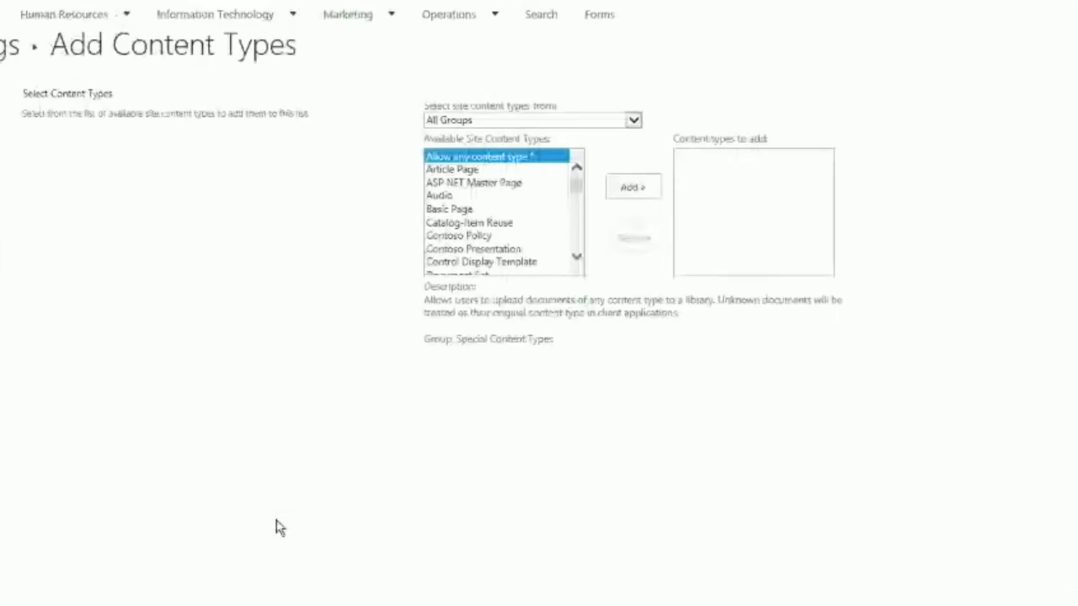
pyautogui.click(512, 121)
pyautogui.click(493, 163)
pyautogui.click(543, 170)
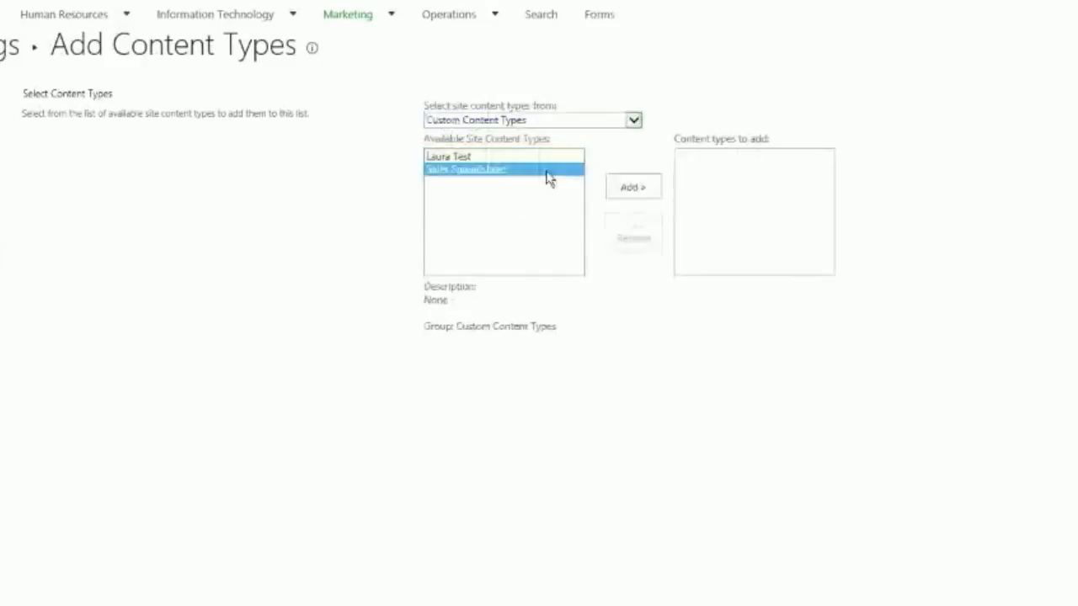
pyautogui.click(632, 187)
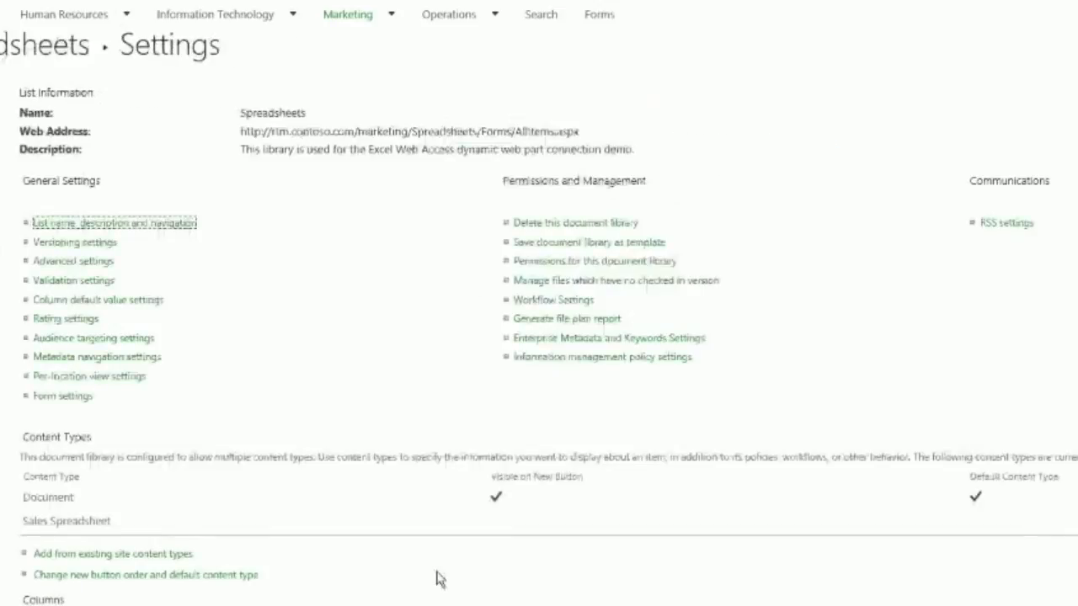
pyautogui.click(114, 576)
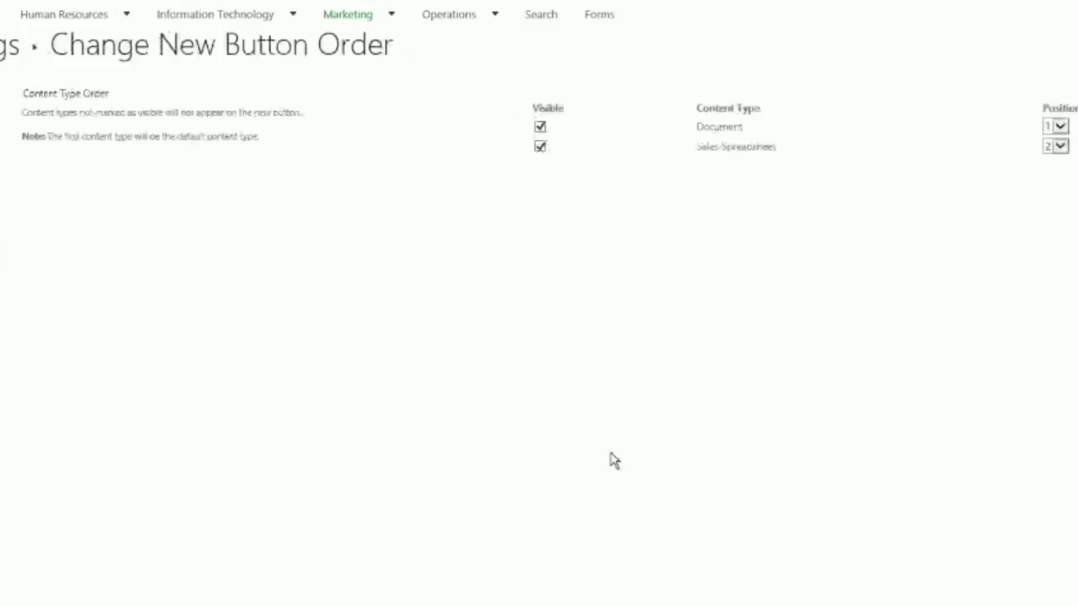
pyautogui.click(540, 127)
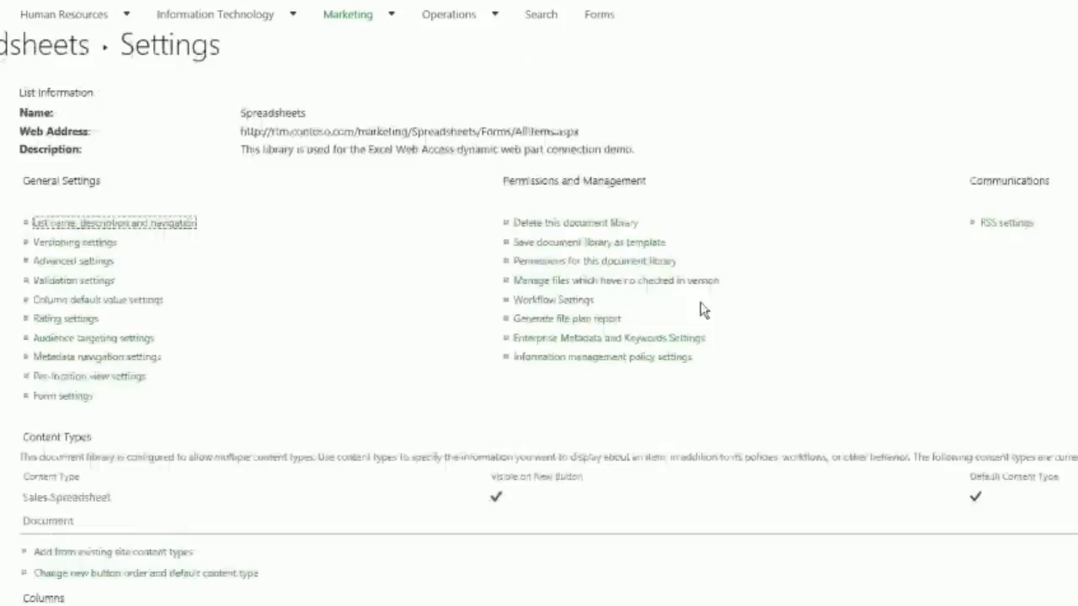
# Step: Check the library's New Document menu and create a new Sales Spreadsheet document
pyautogui.click(58, 51)
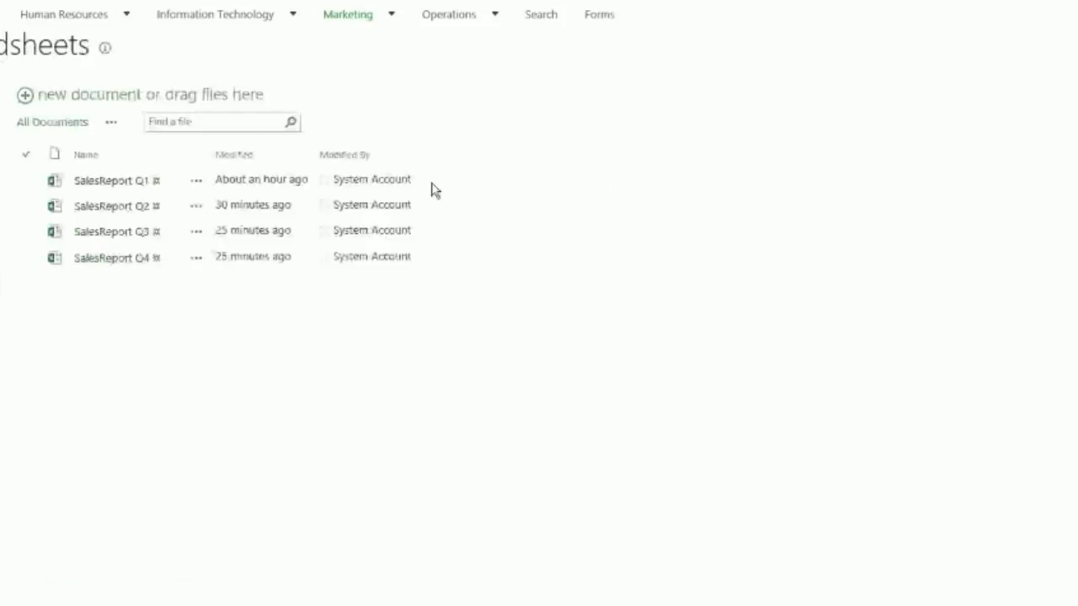
pyautogui.click(83, 37)
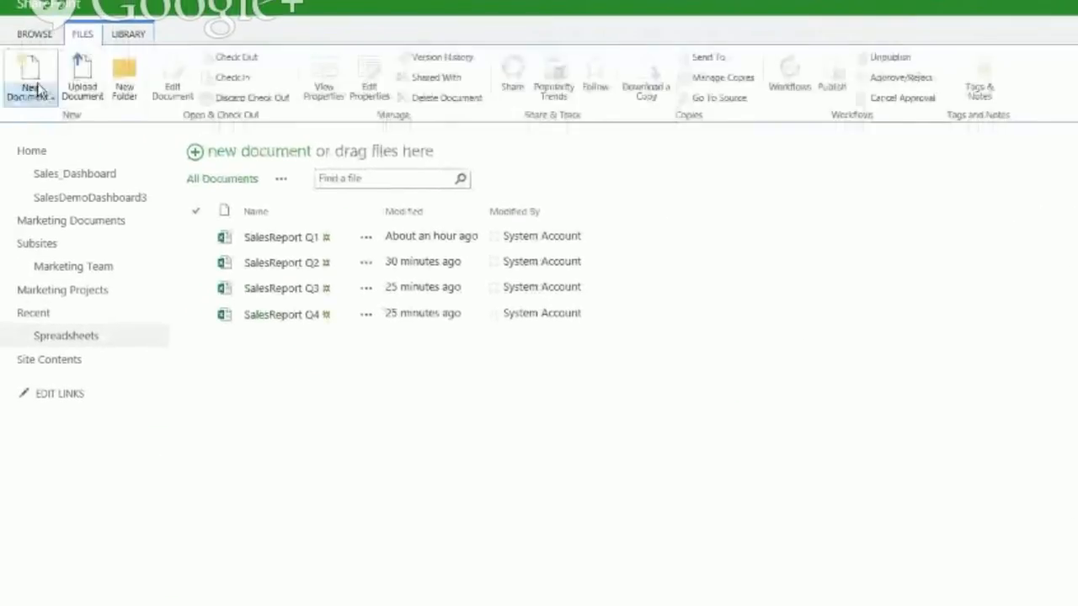
pyautogui.click(27, 89)
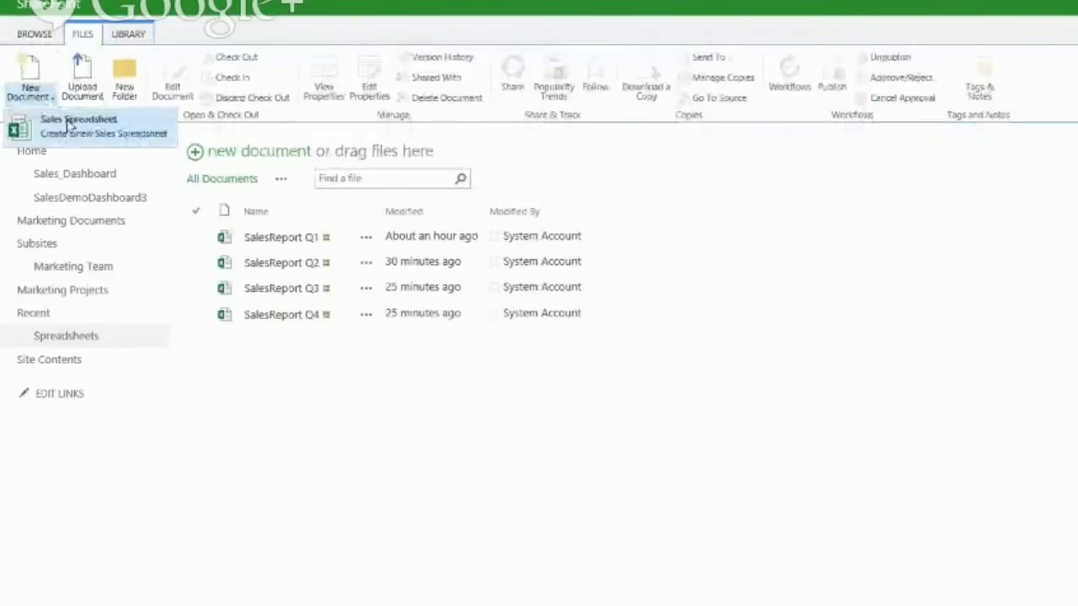
pyautogui.click(98, 126)
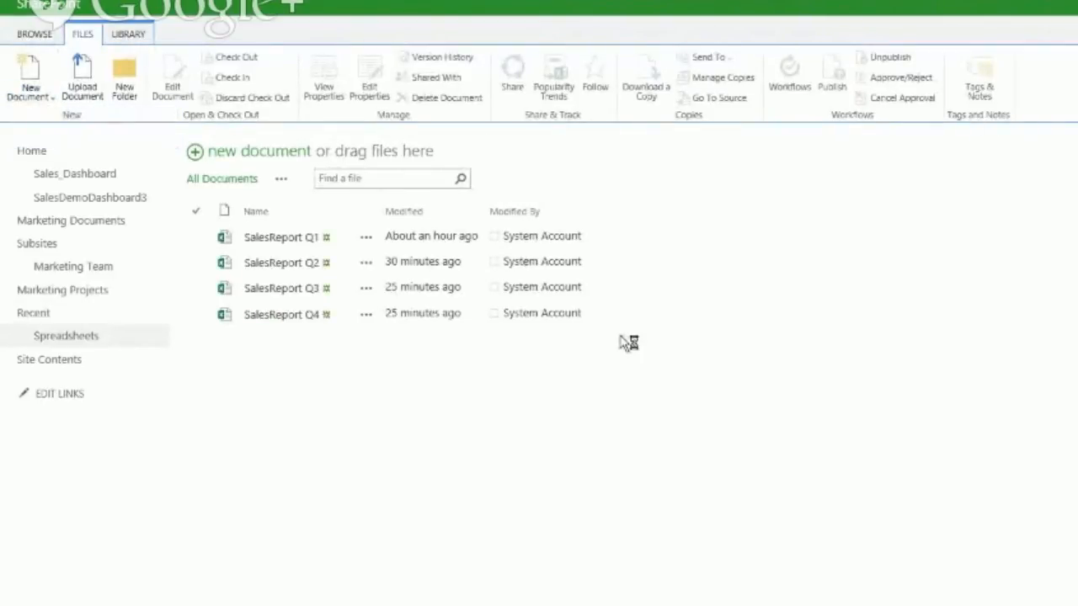